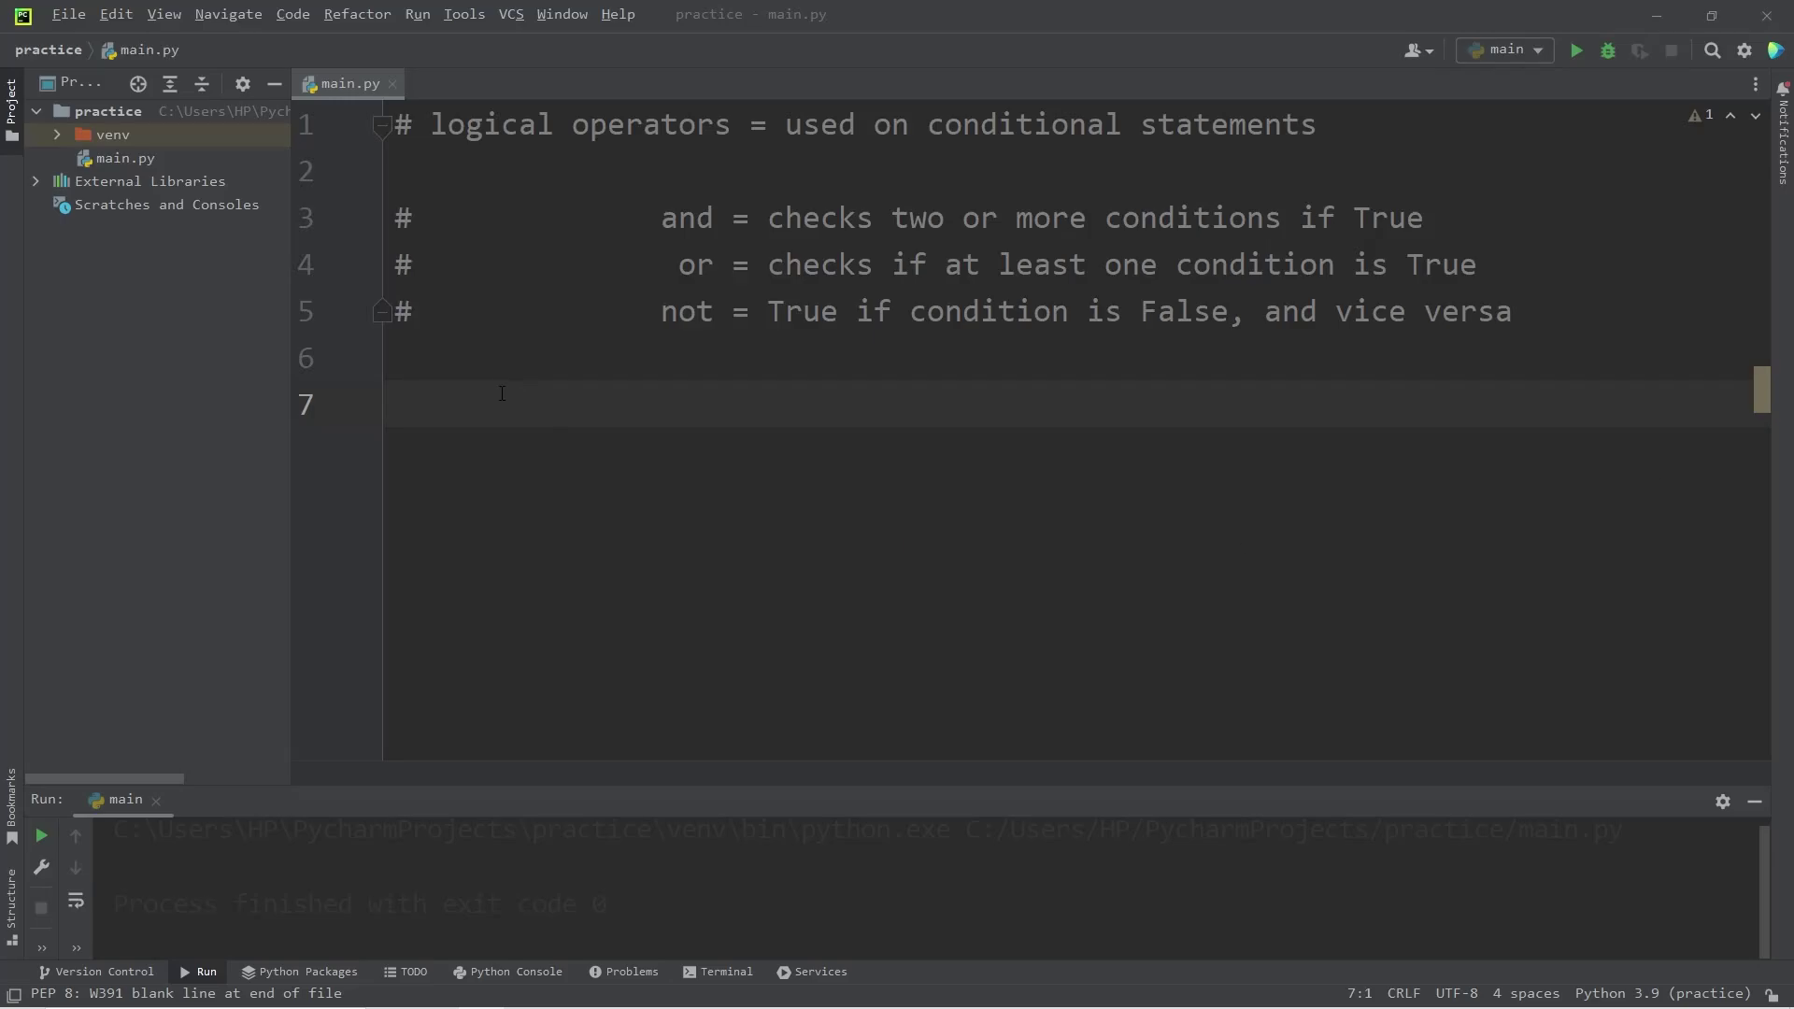
Highlight the heading and the 'and' and 'or' operator descriptions in the comments
drag(431, 125, 733, 125)
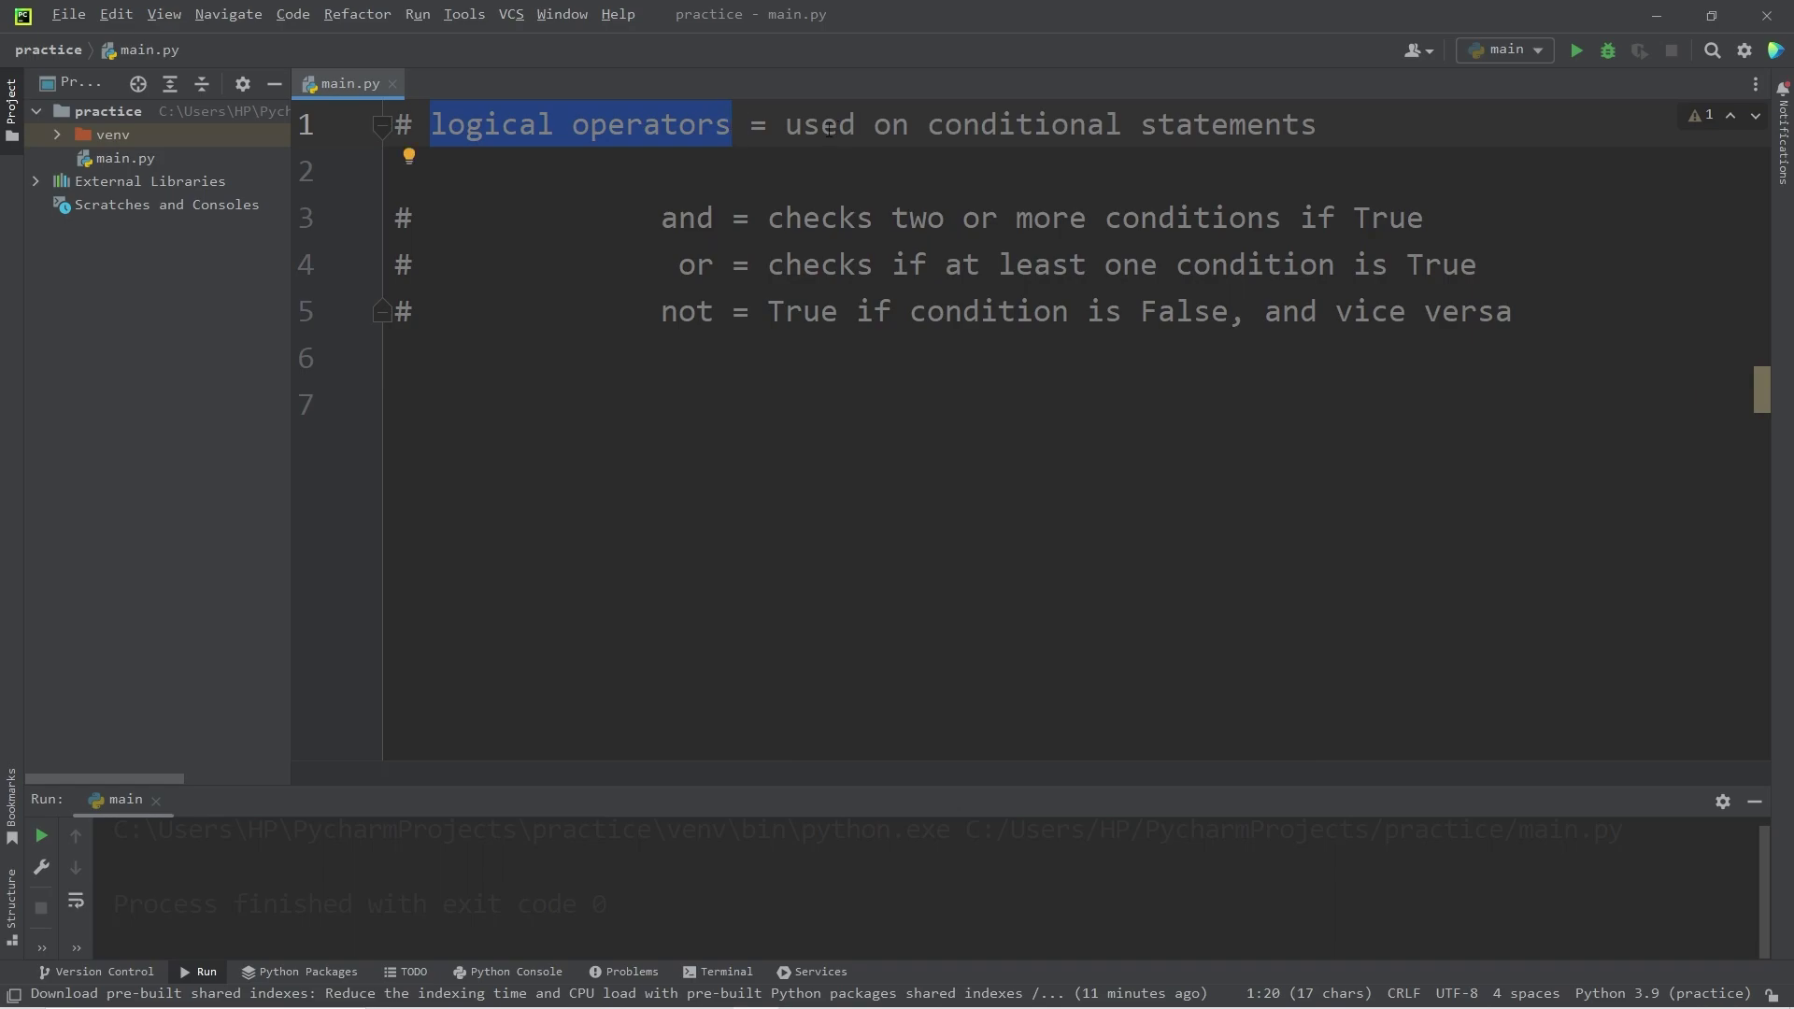
drag(785, 125, 1324, 125)
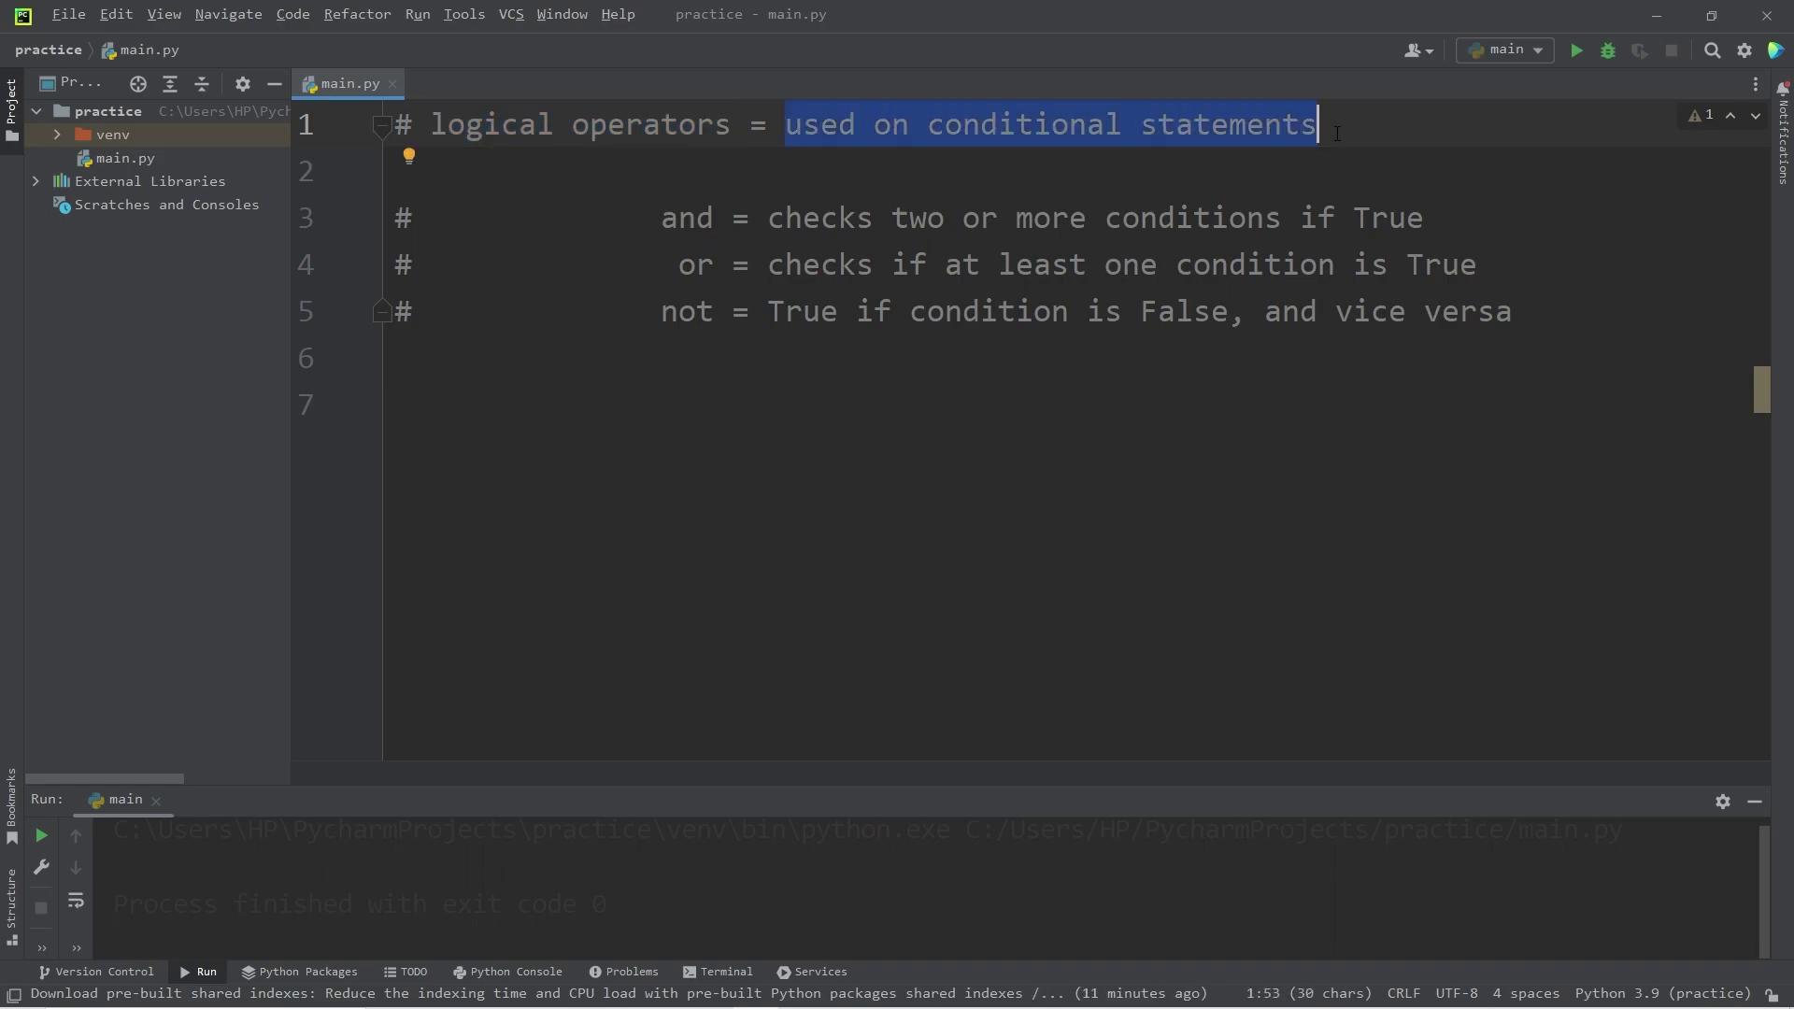
double_click(688, 219)
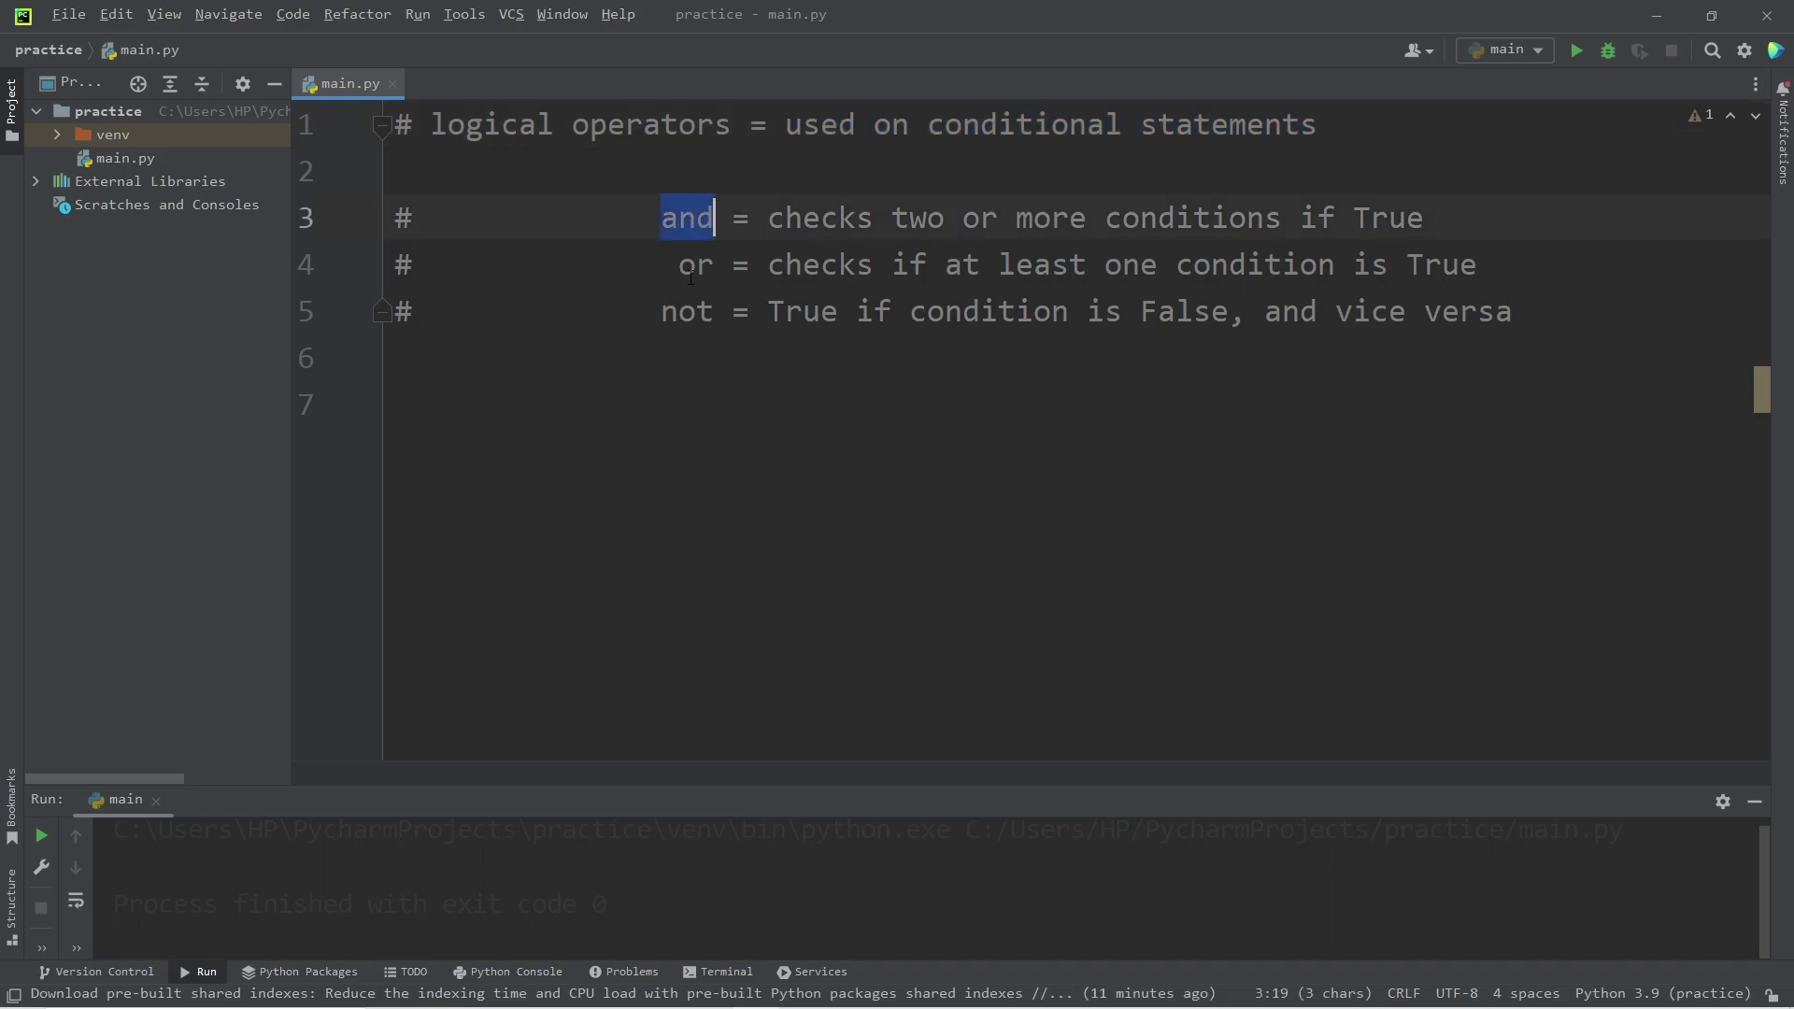
double_click(697, 266)
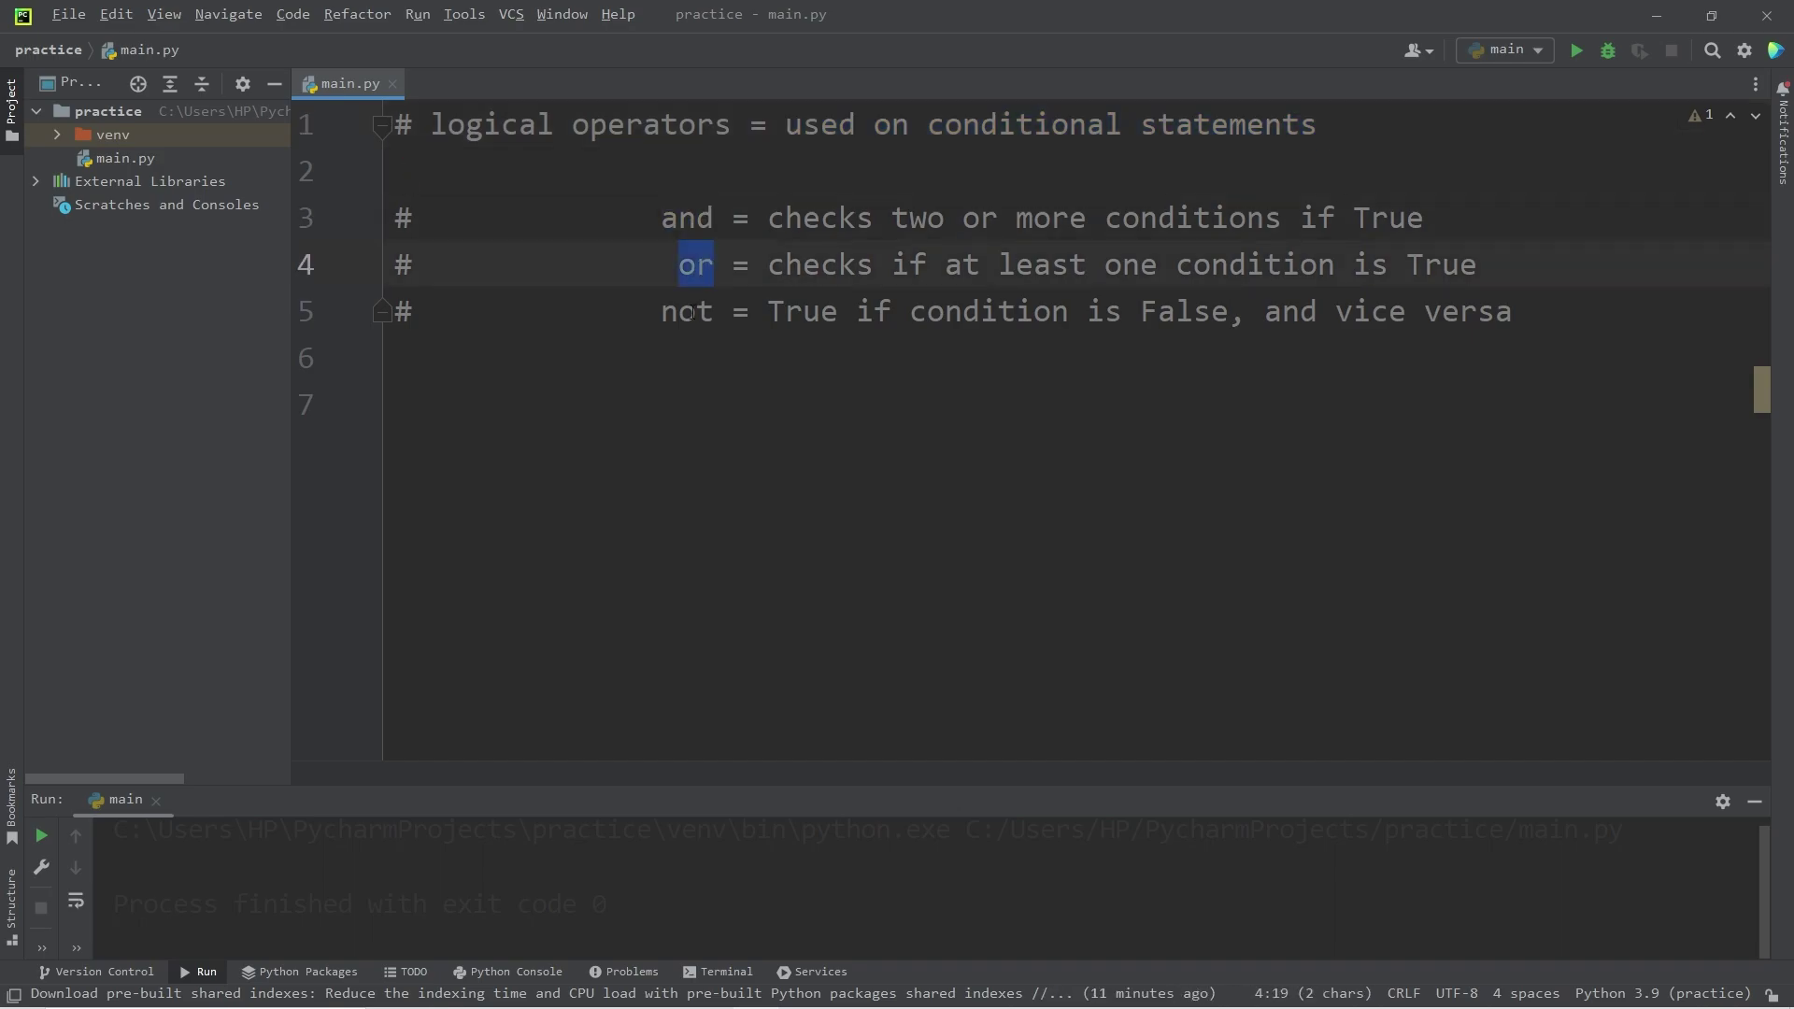
double_click(690, 313)
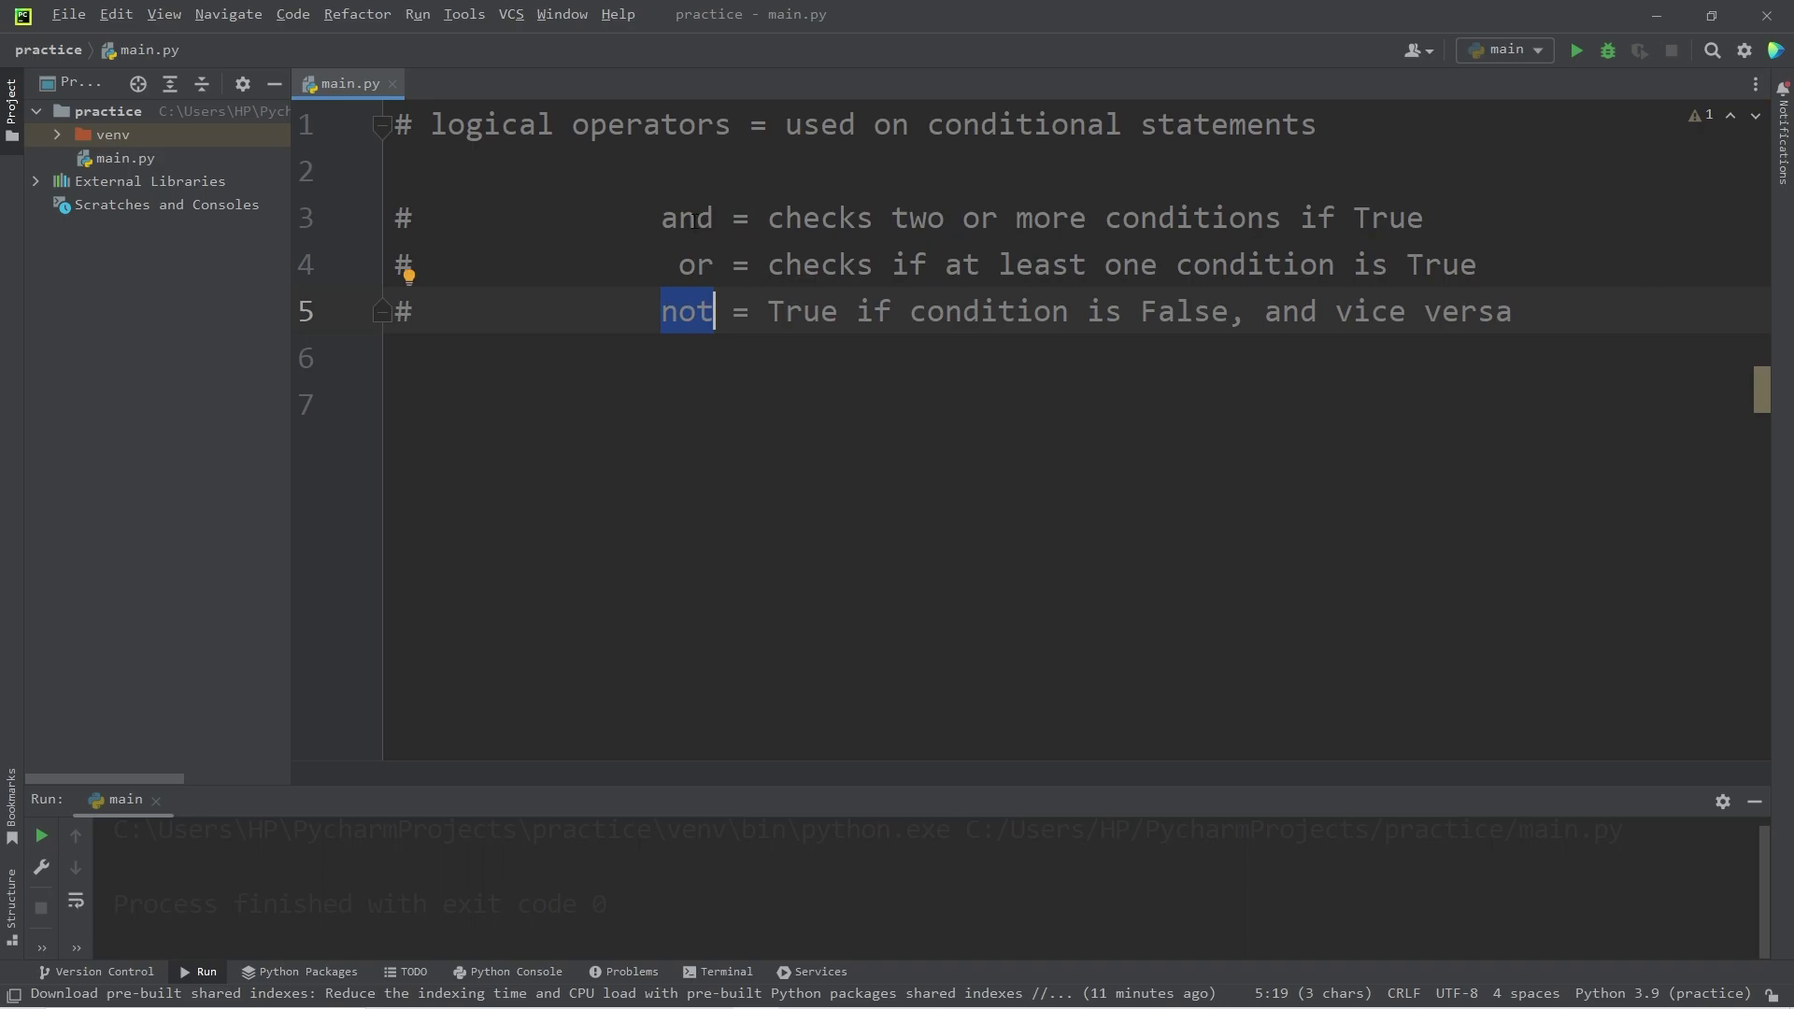
click(697, 221)
double_click(695, 221)
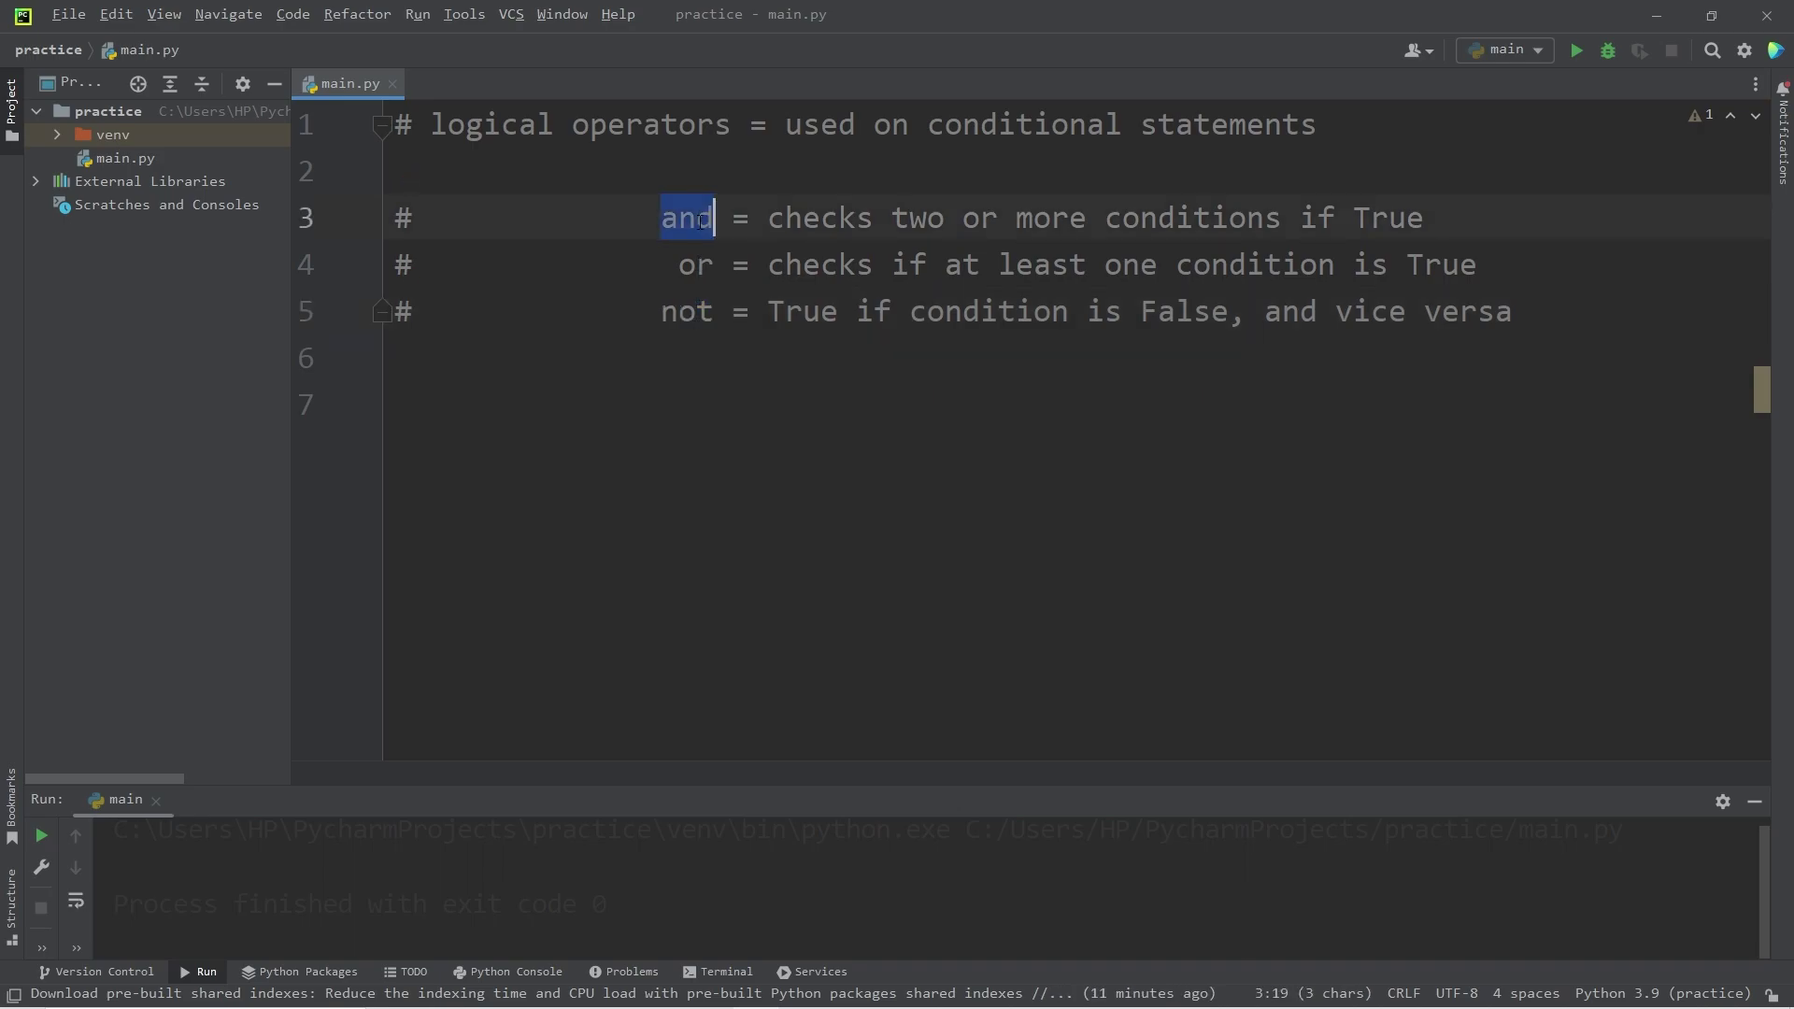
drag(892, 219, 1430, 220)
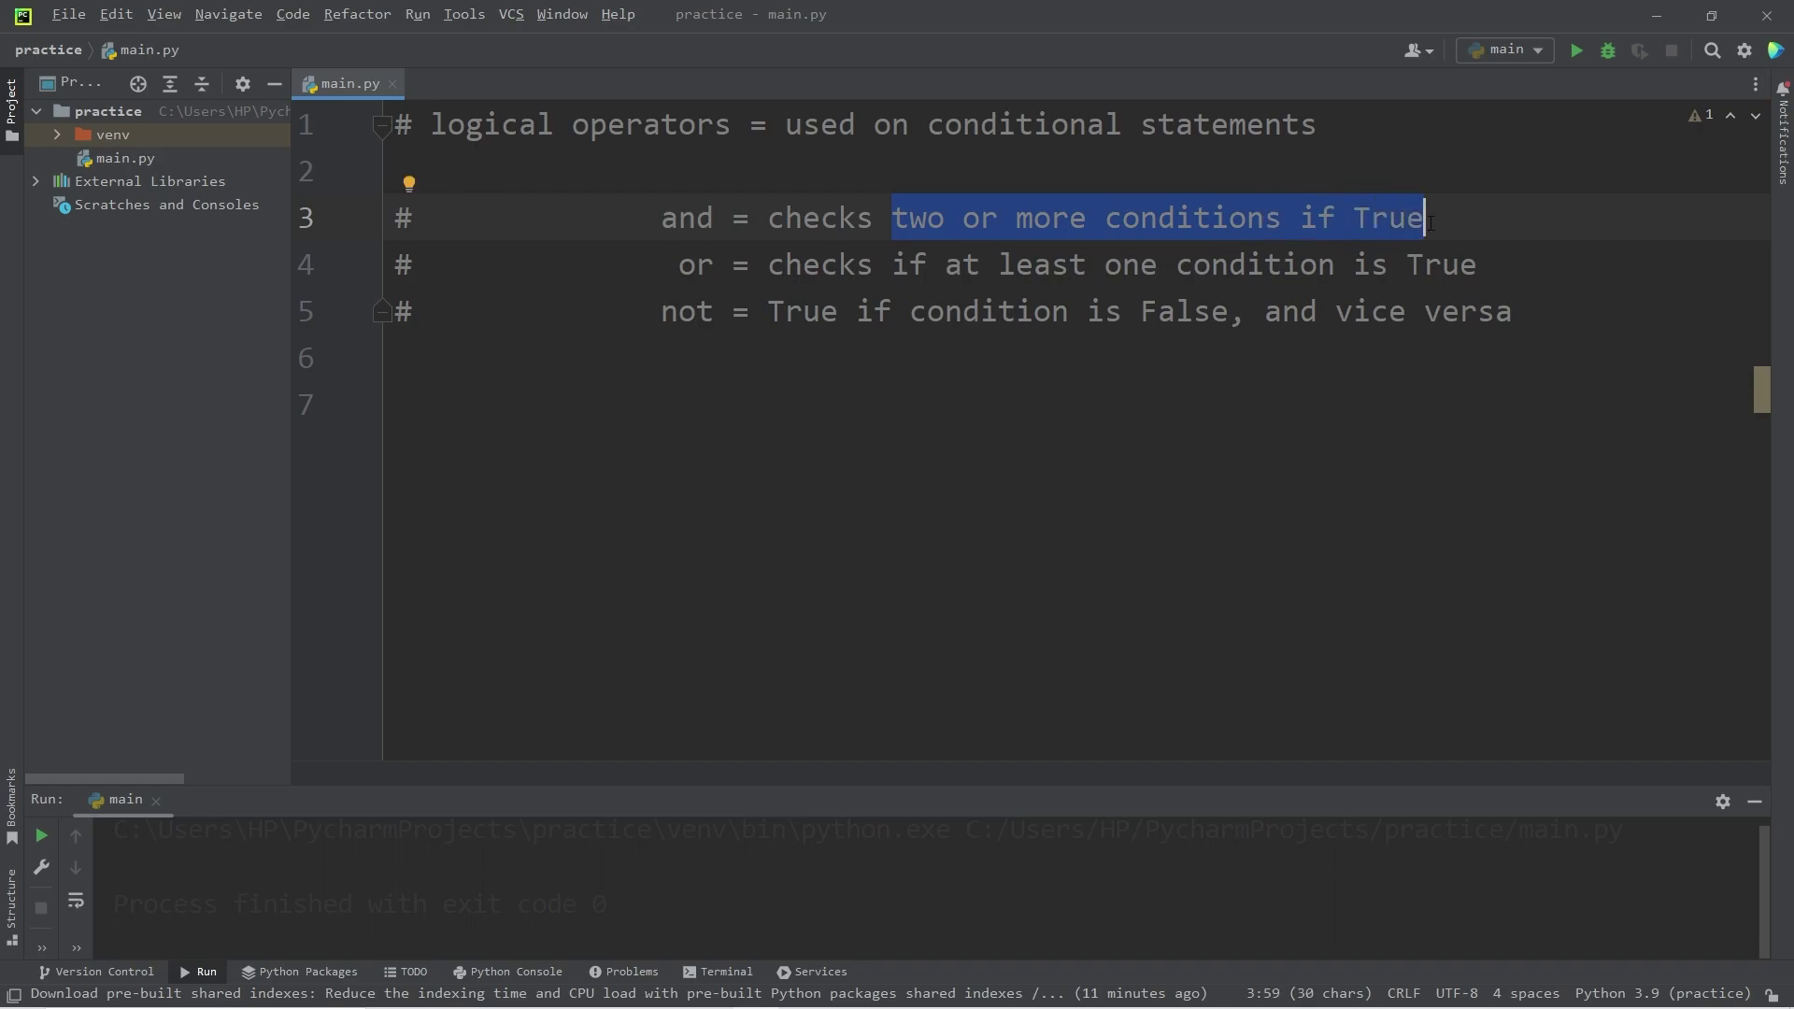
double_click(695, 264)
drag(998, 265, 1482, 265)
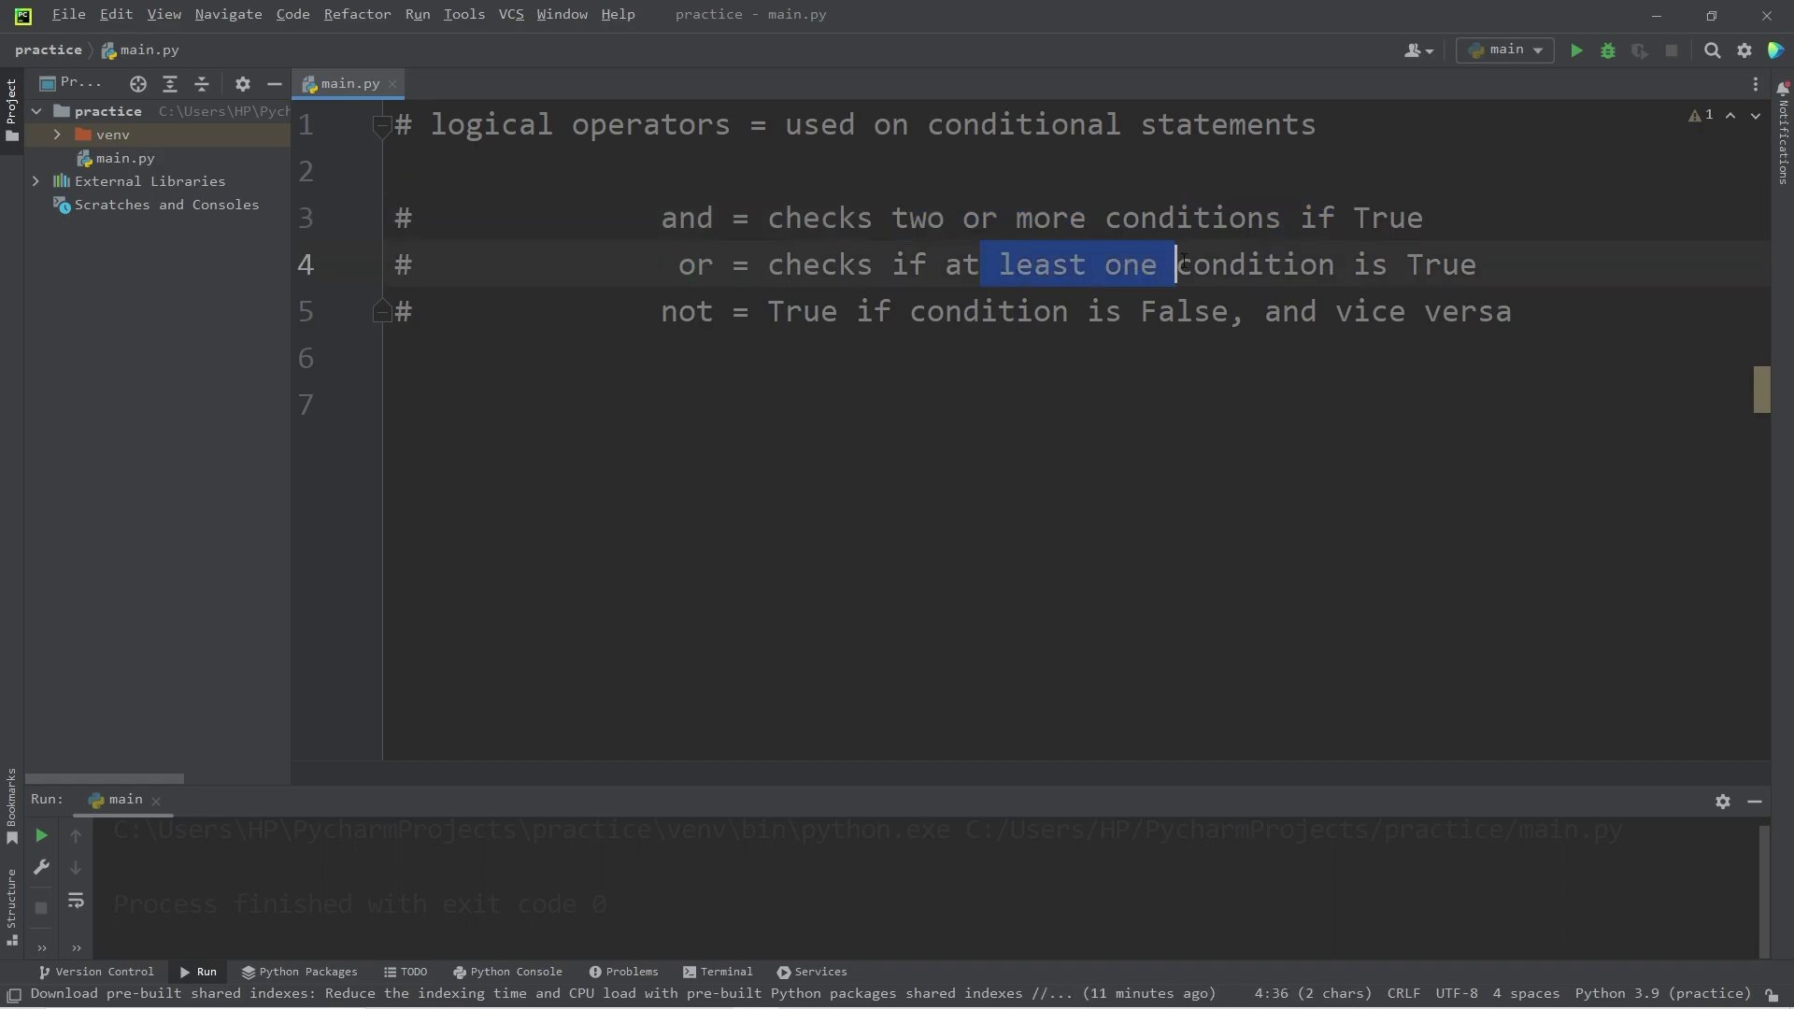
Highlight 'not', 'True' and 'False' in the line 5 comment
click(695, 311)
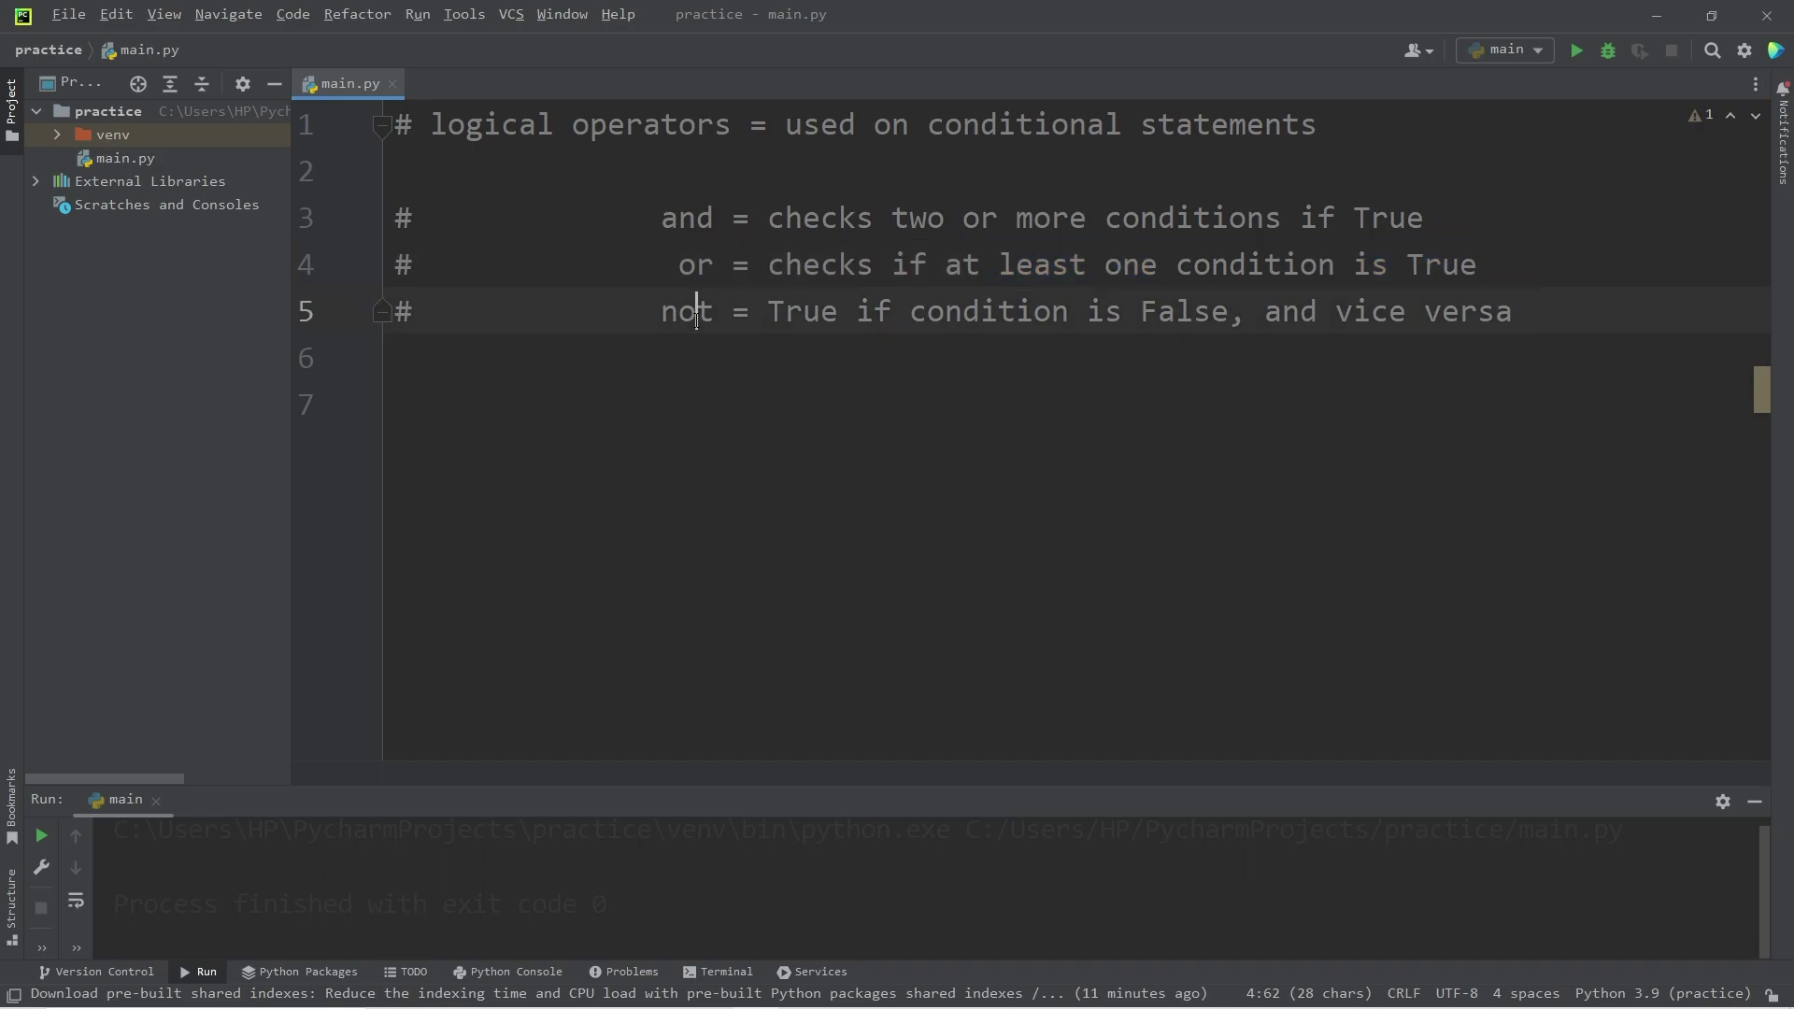
double_click(687, 312)
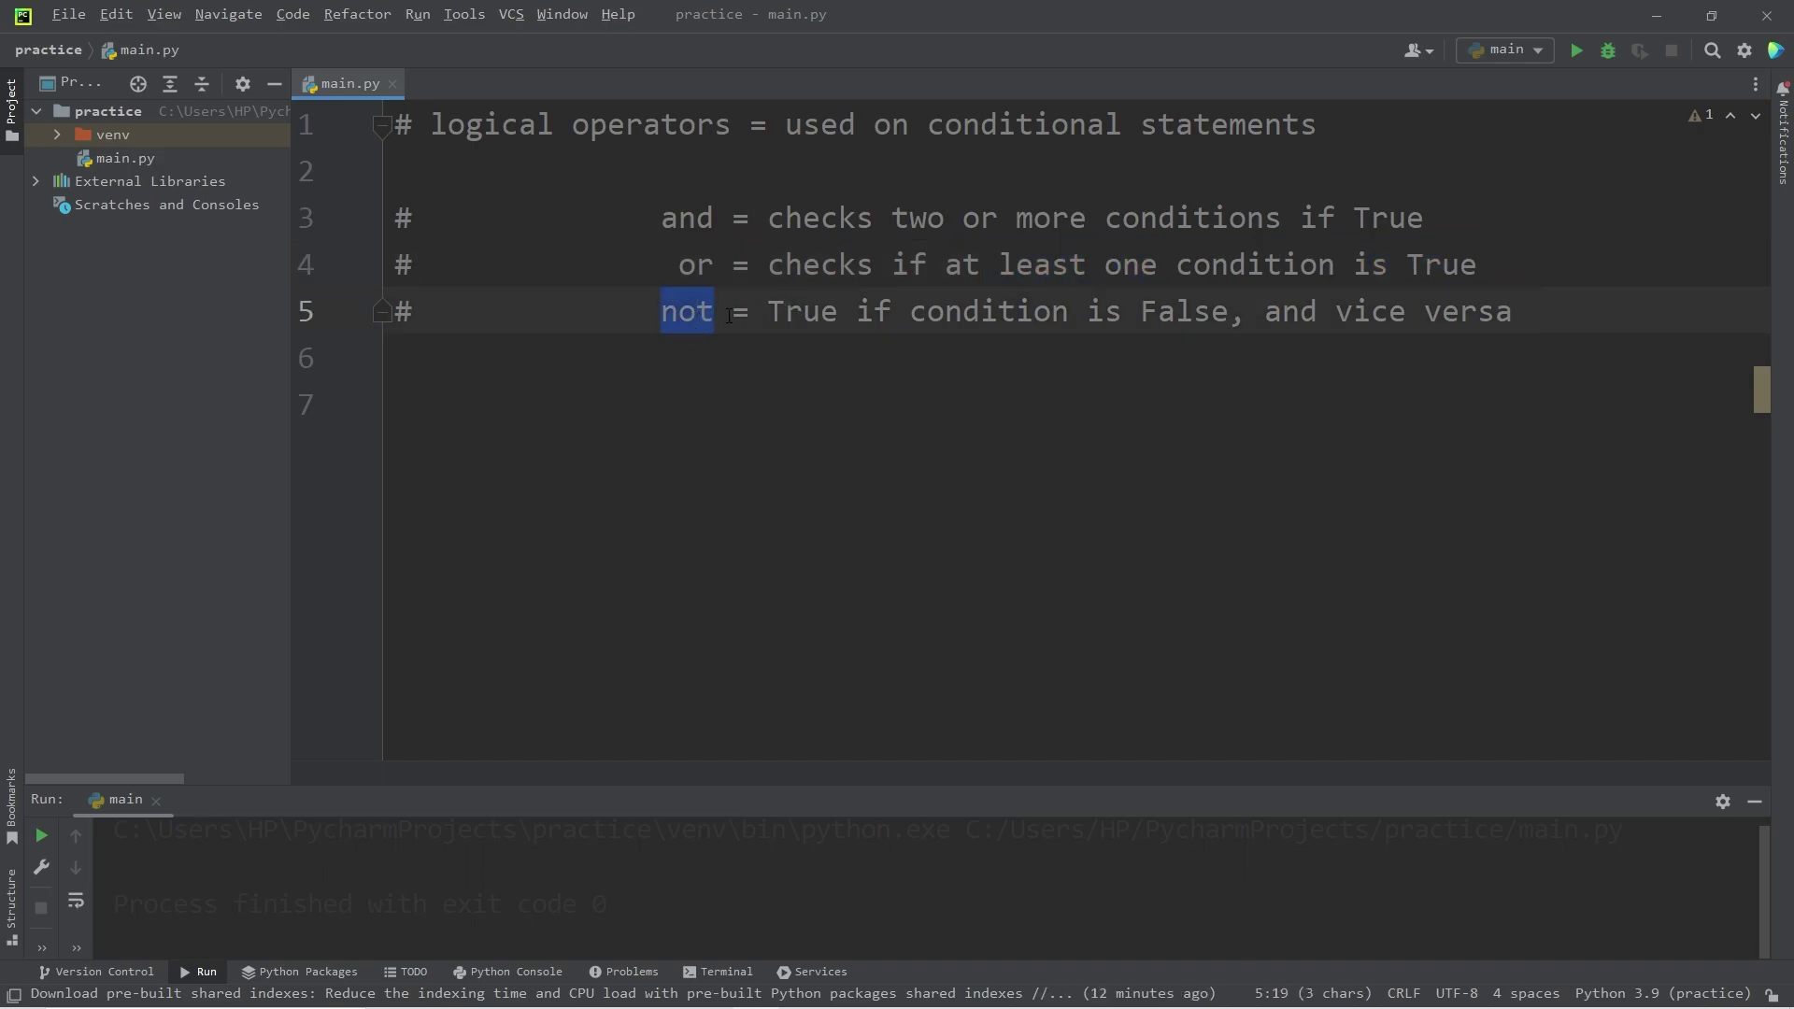
double_click(805, 311)
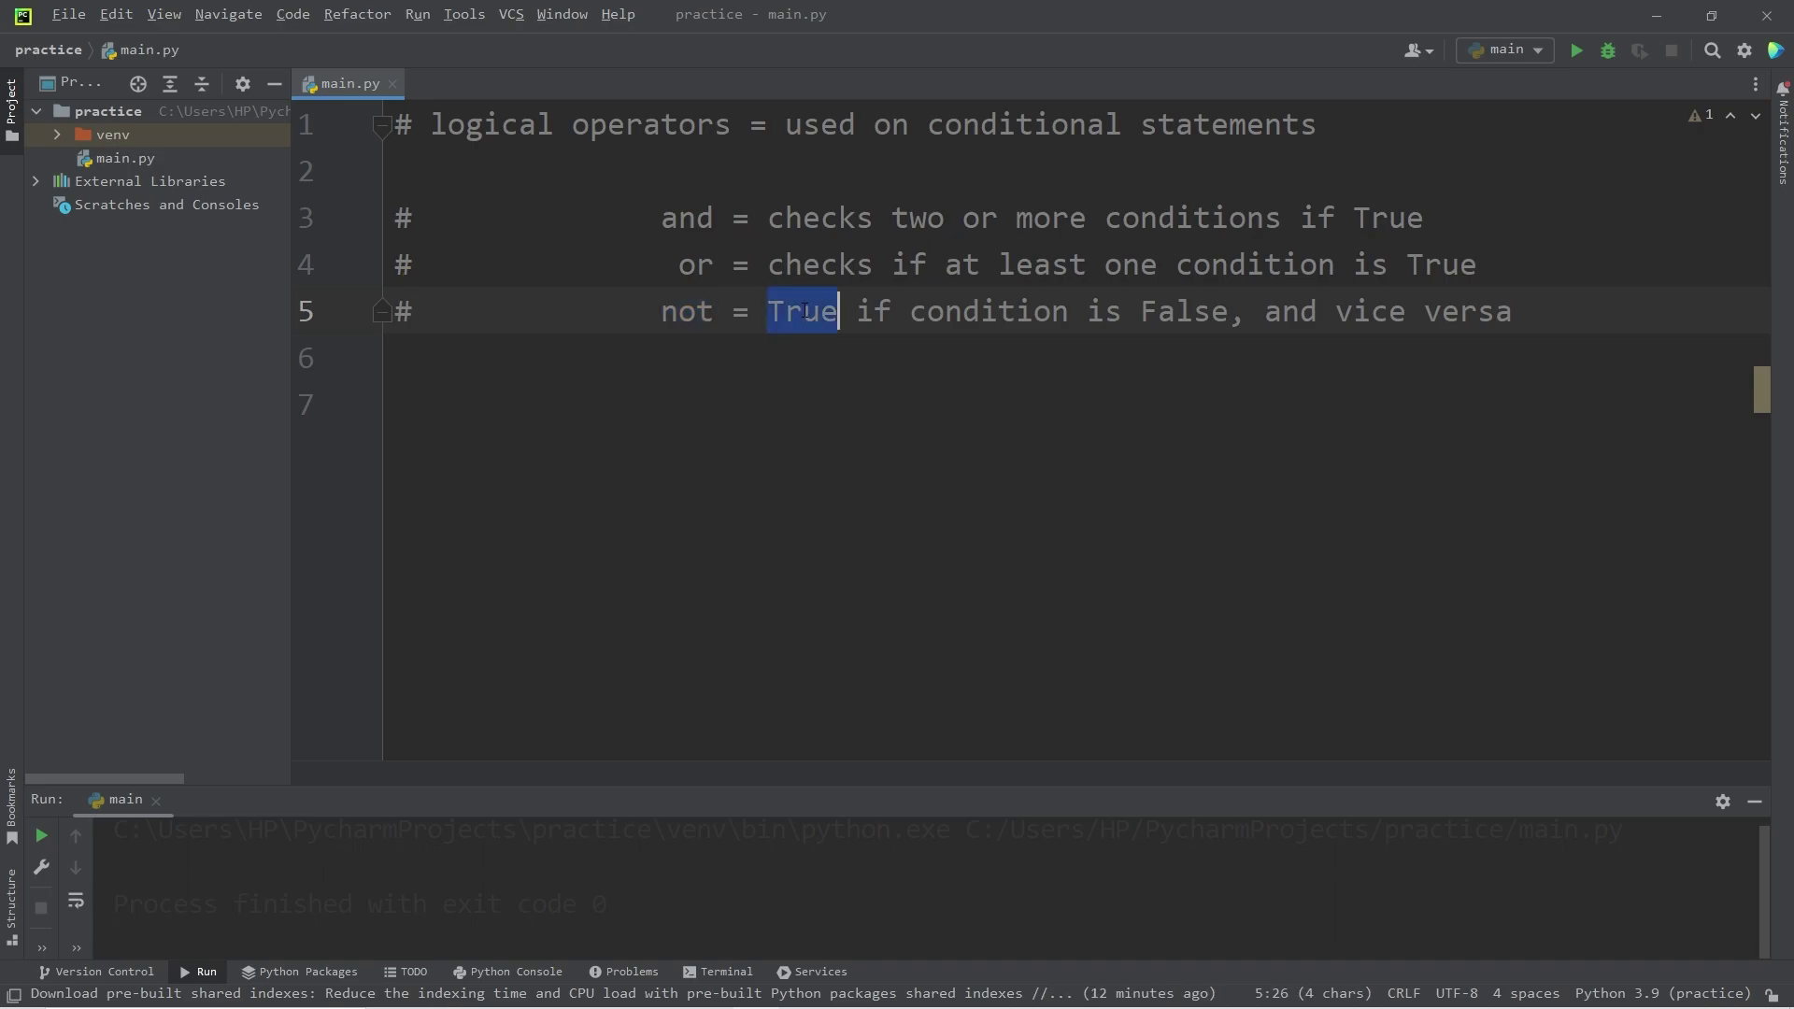
double_click(1177, 314)
click(1318, 315)
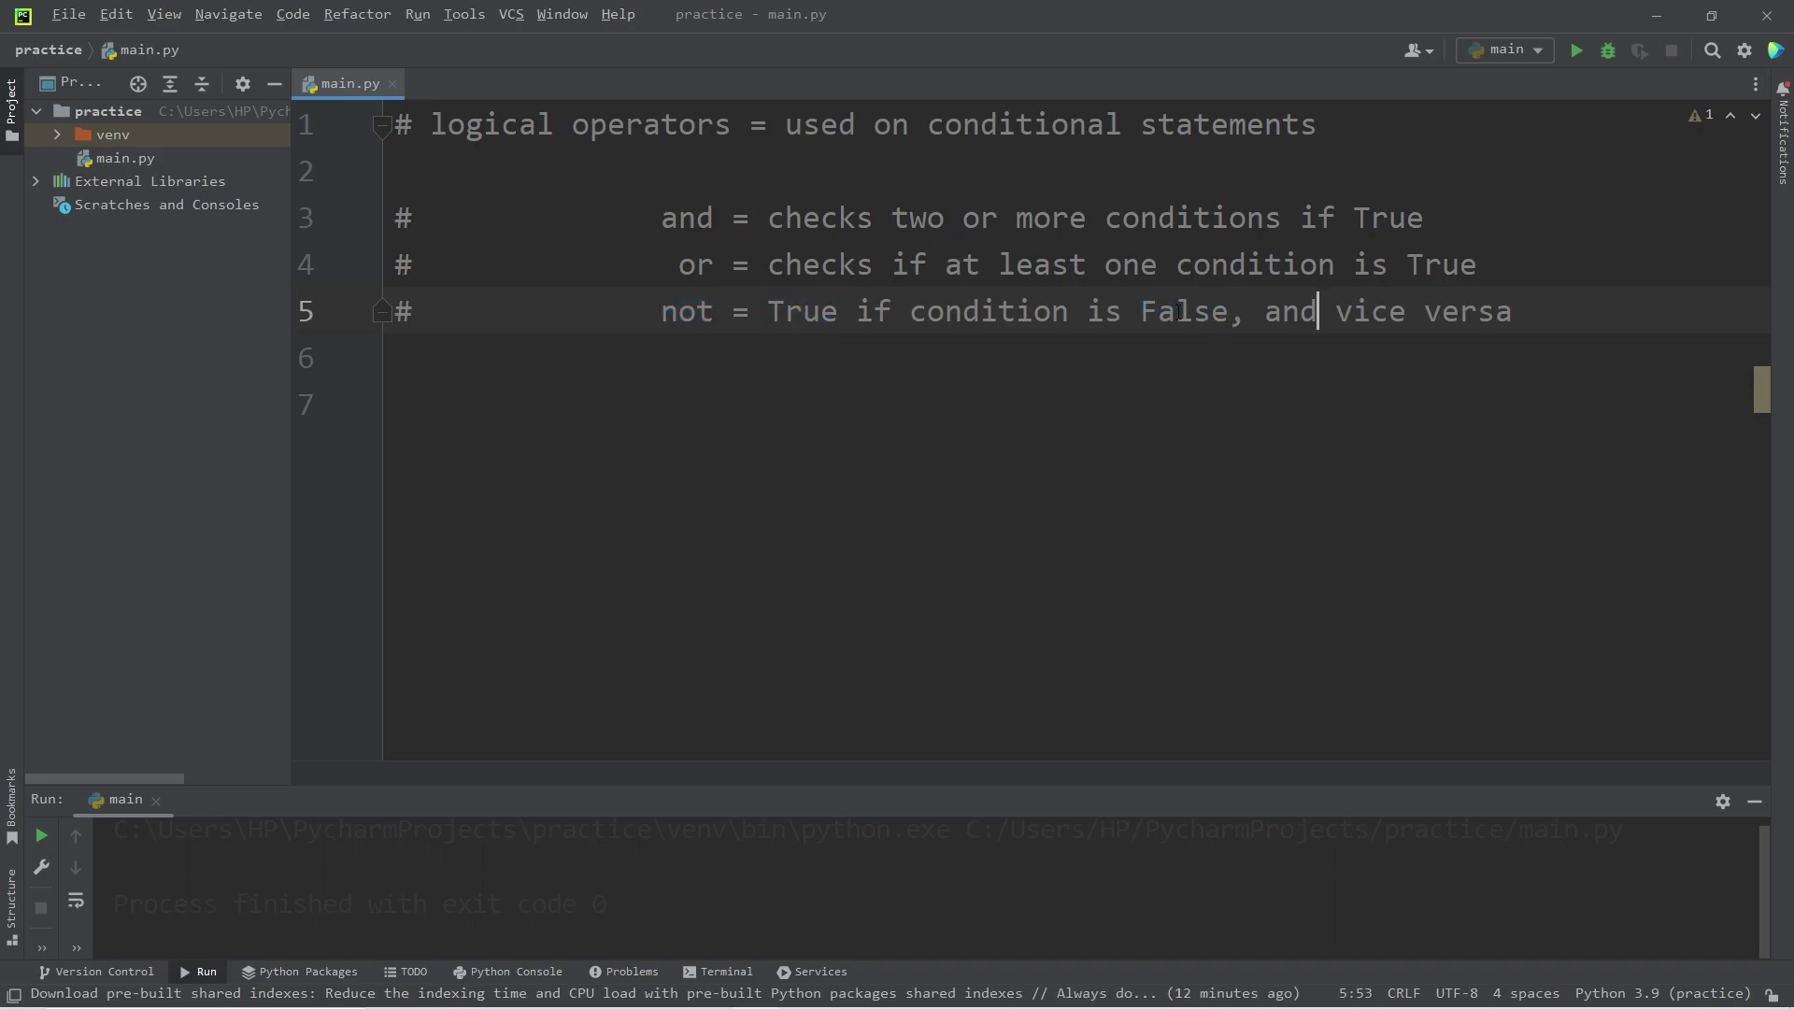
double_click(1141, 323)
click(799, 311)
double_click(800, 312)
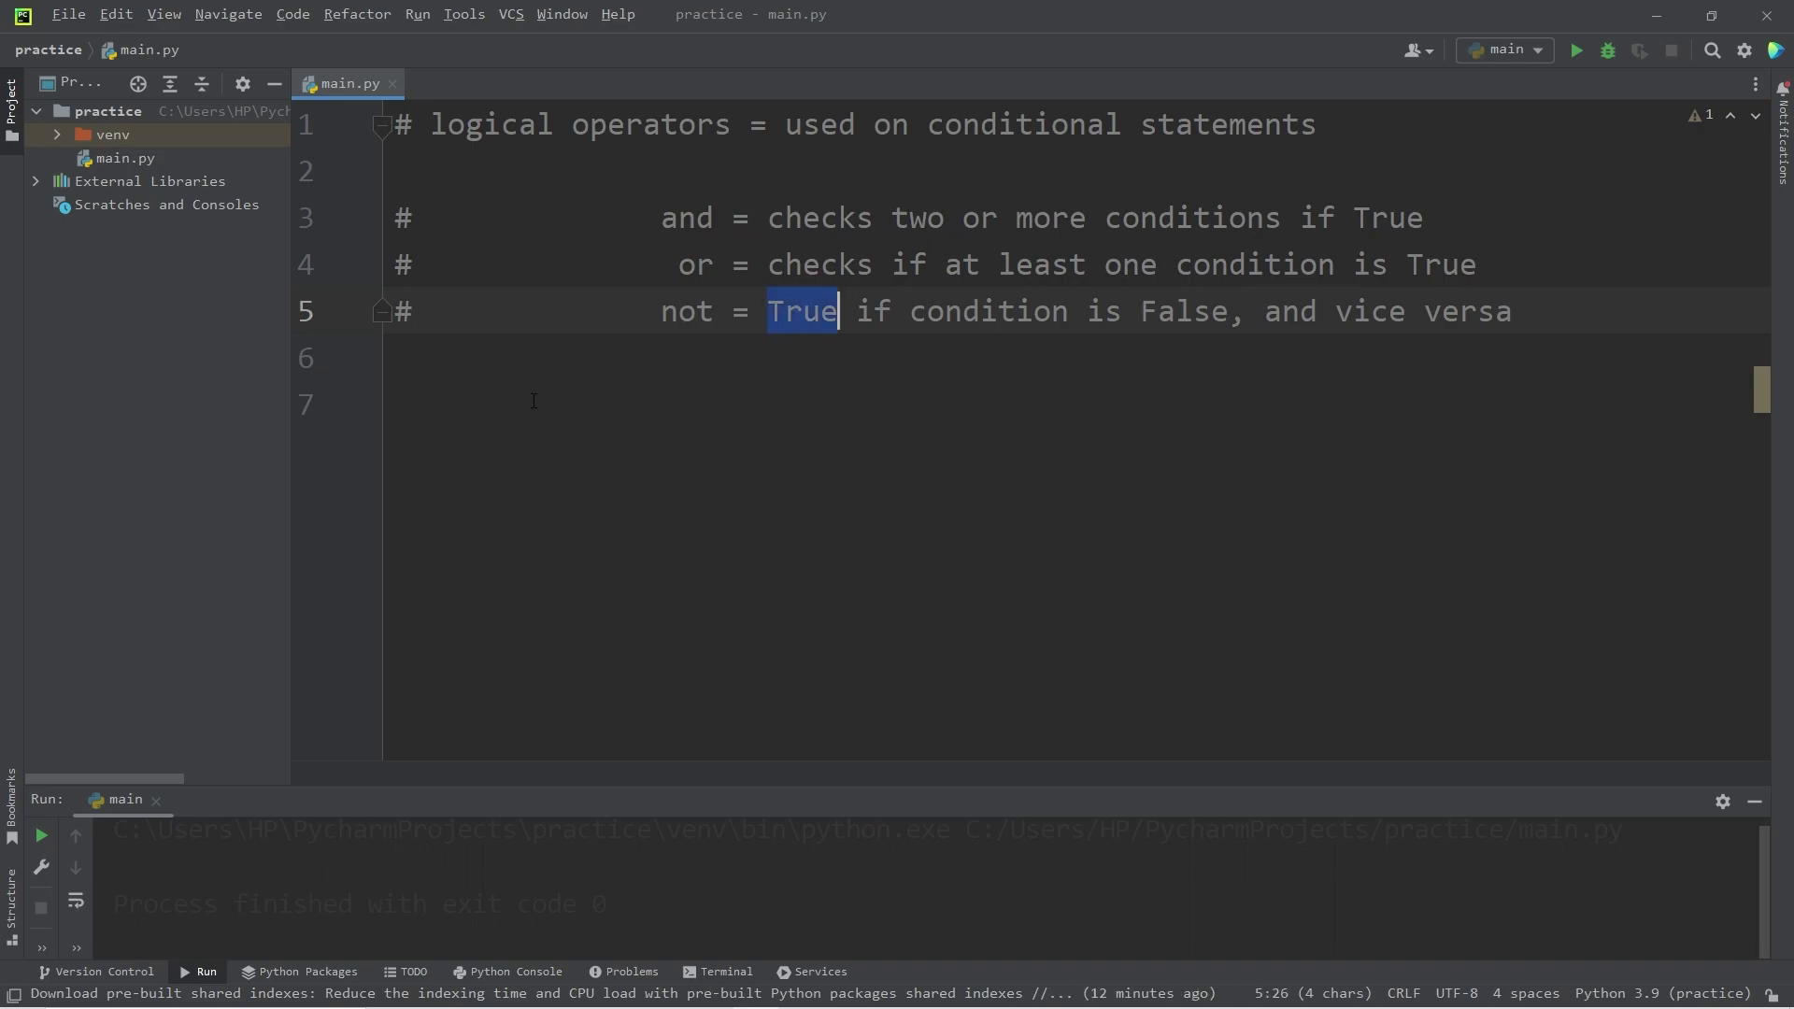
Write temp = 25 on line 7, followed by two blank lines
click(883, 403)
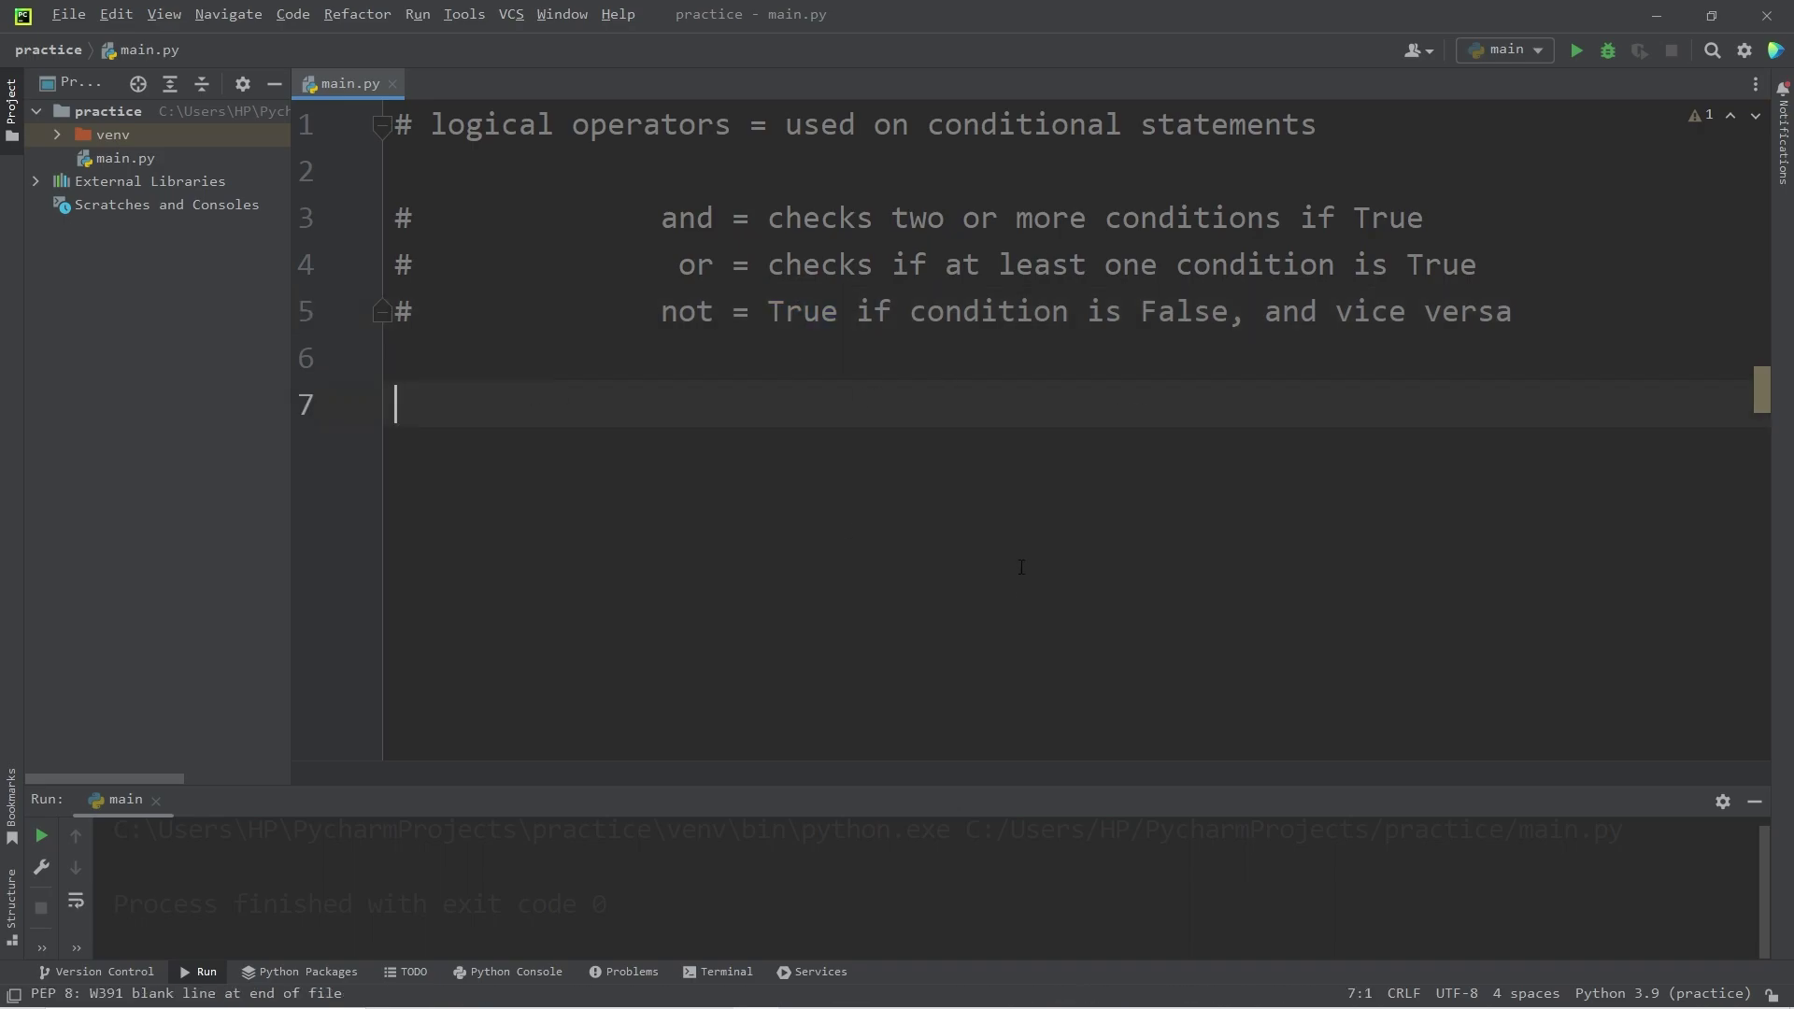
text(temp = )
text(25)
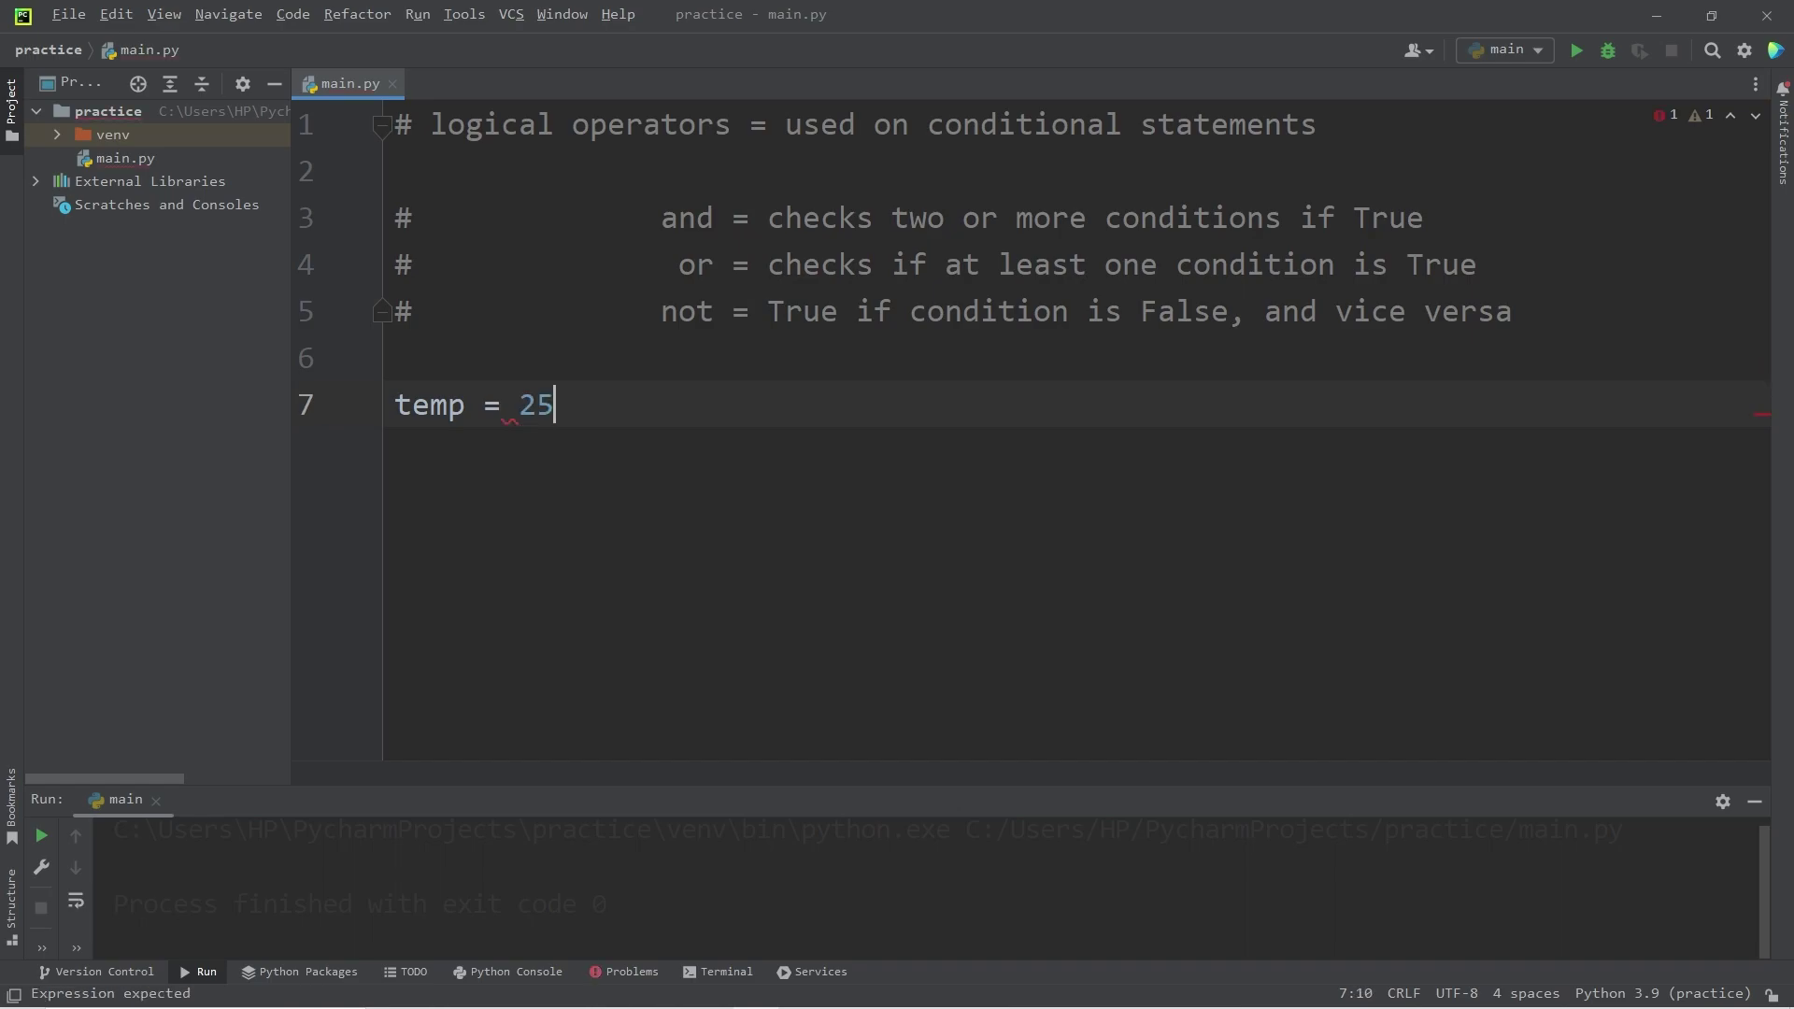
key(Return)
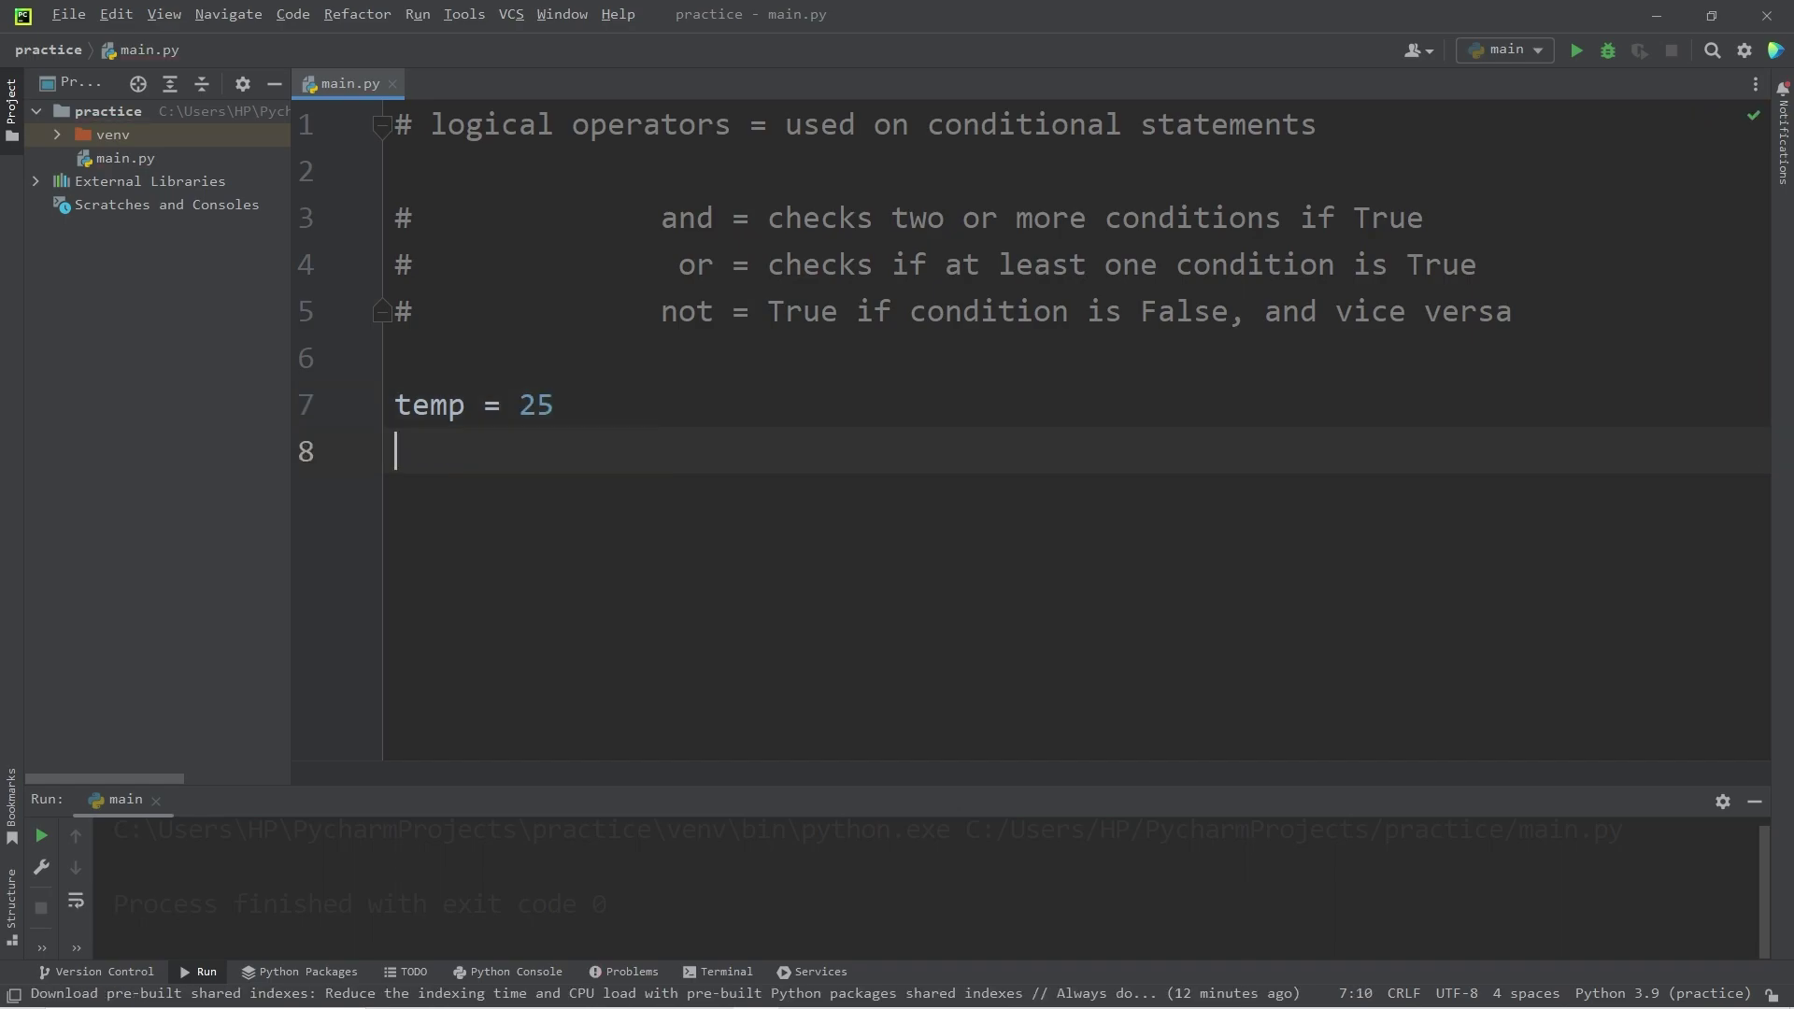
key(Return)
drag(555, 405, 374, 405)
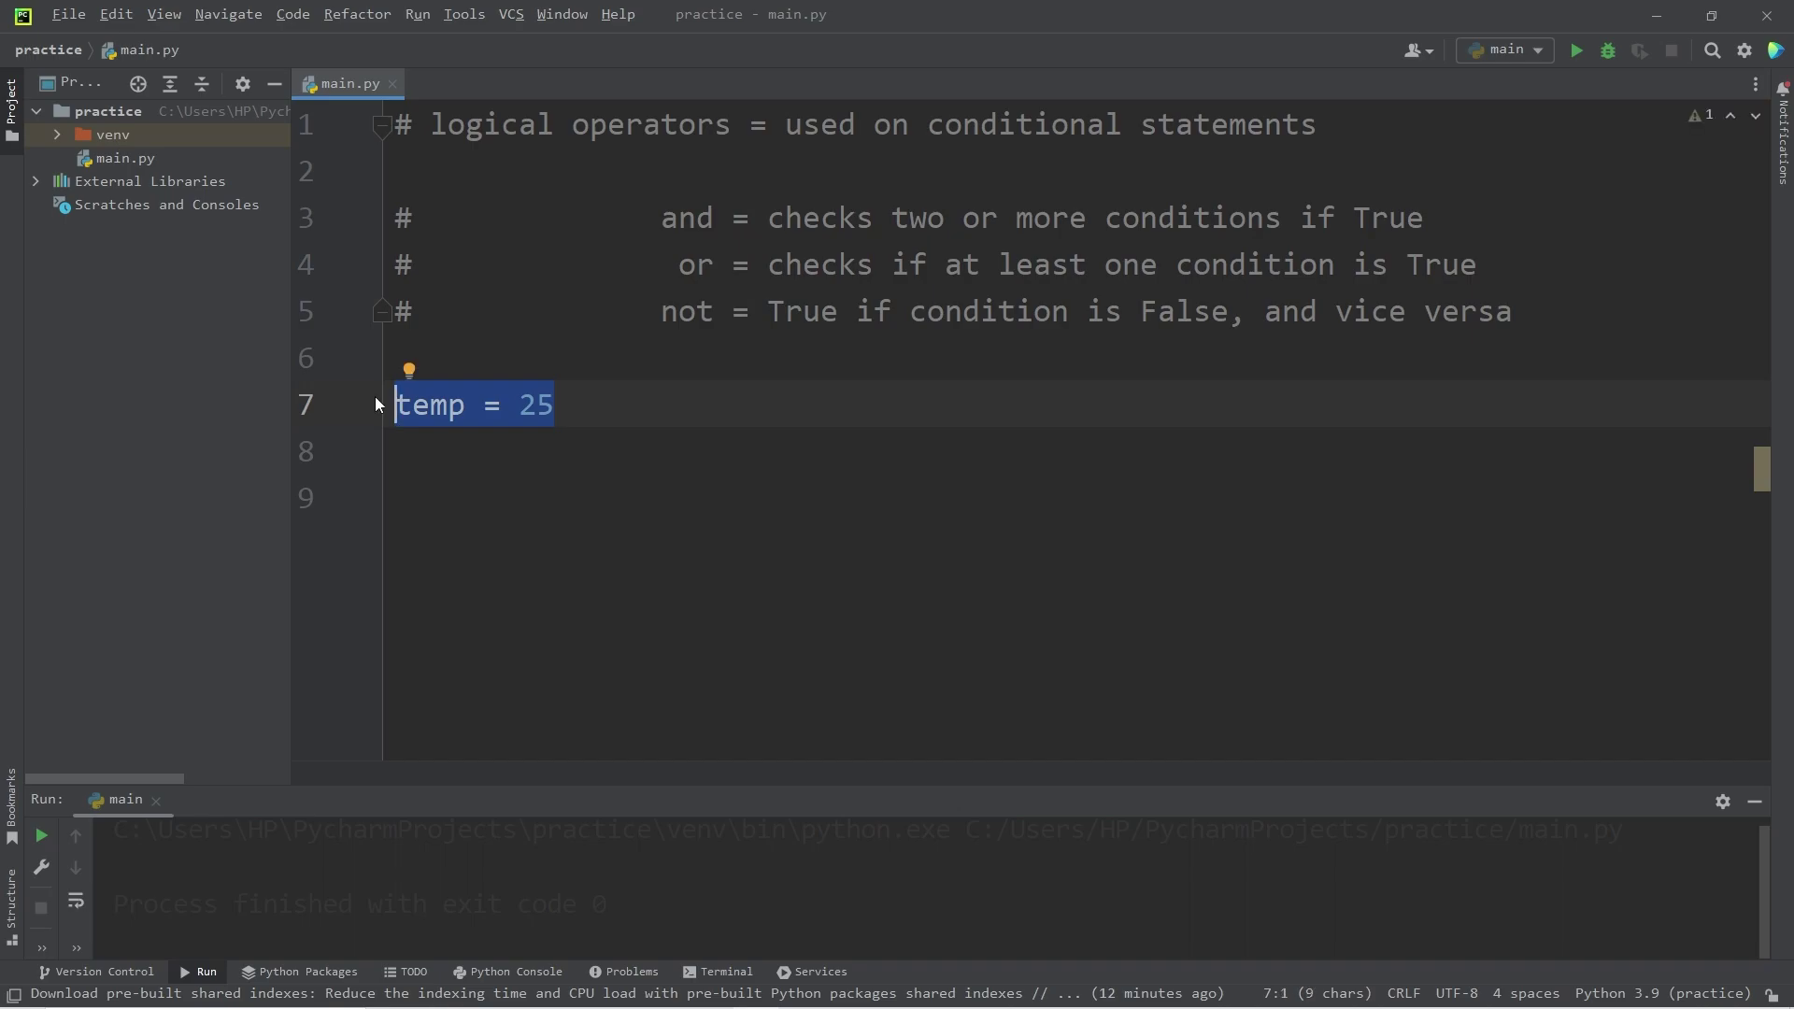
click(488, 498)
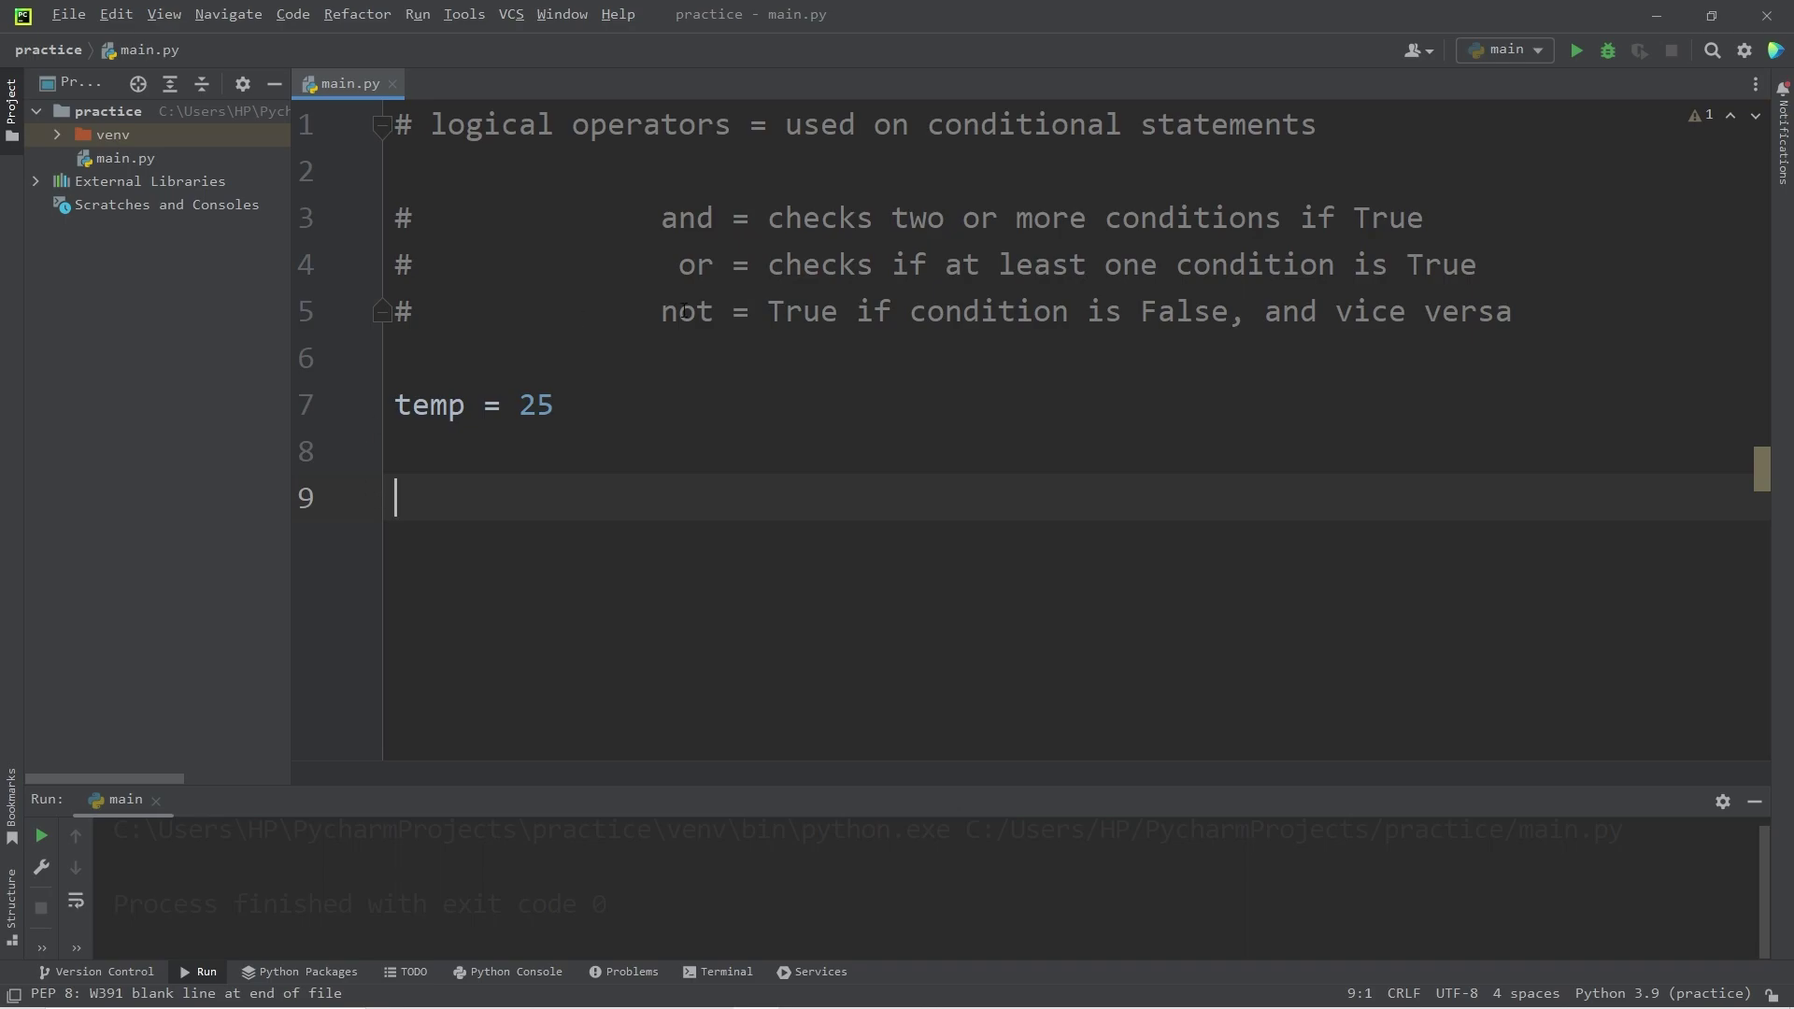
click(681, 216)
double_click(681, 217)
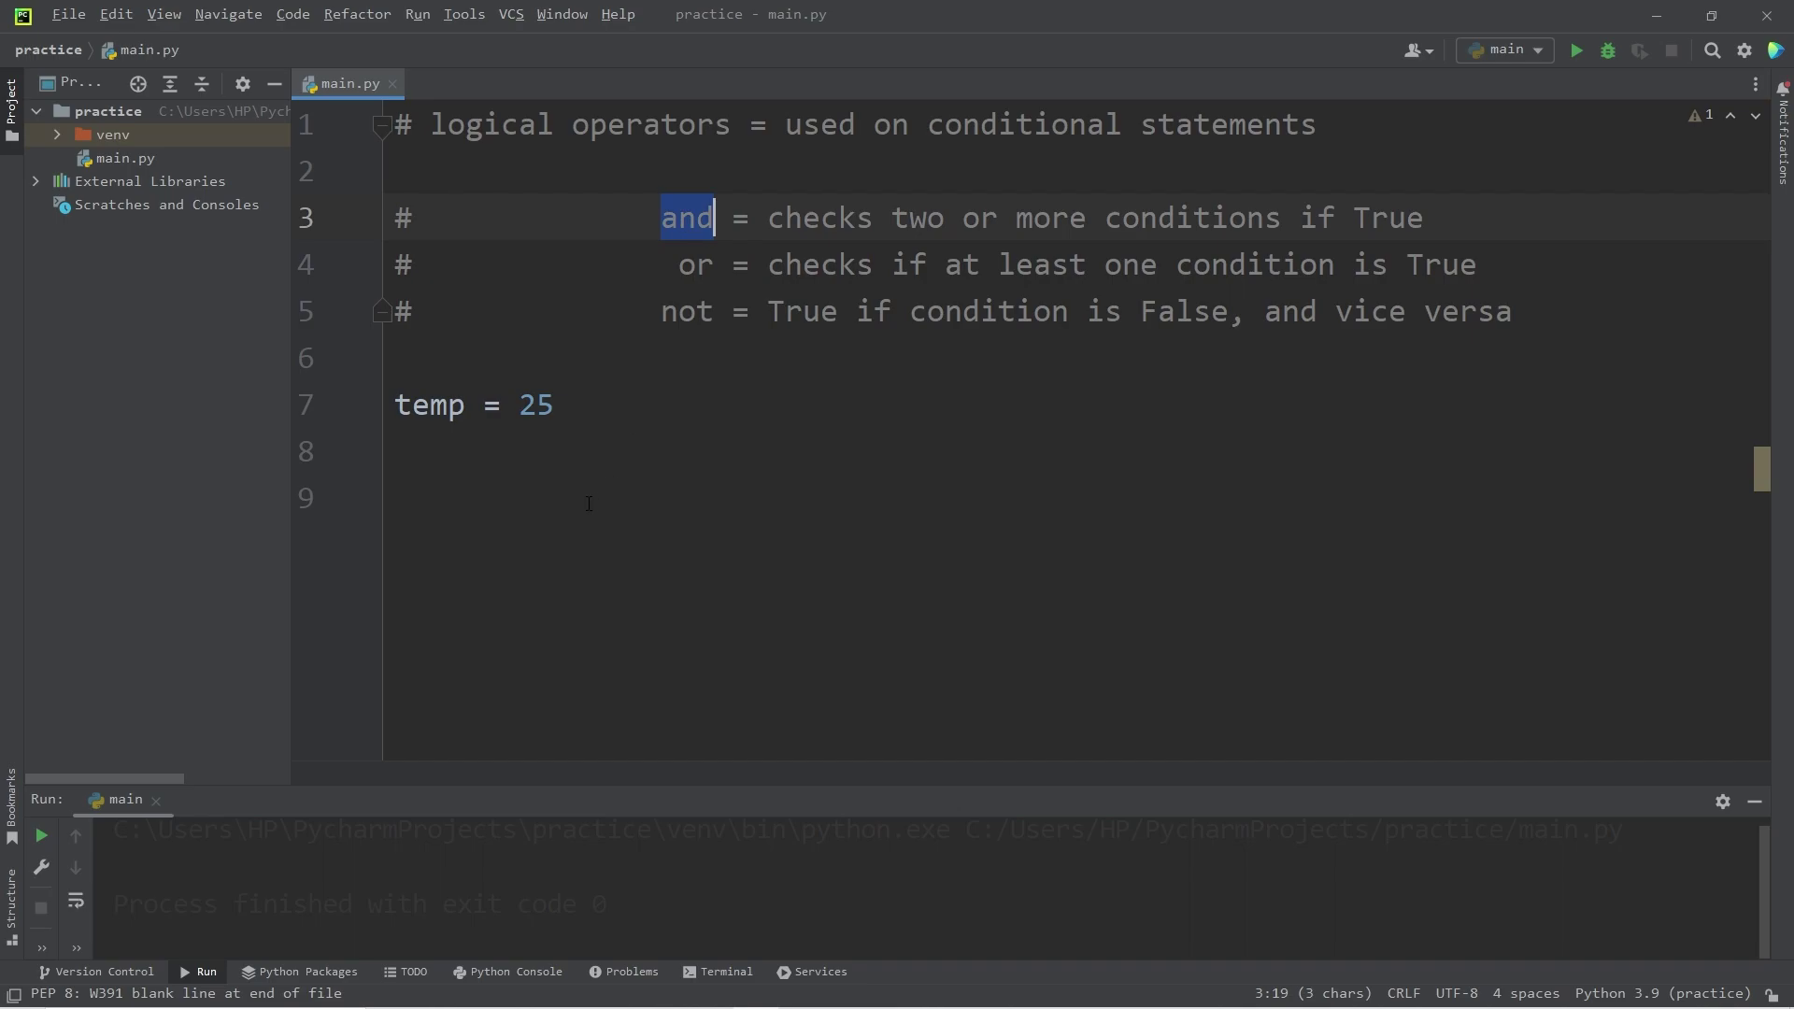
click(1068, 459)
text(i)
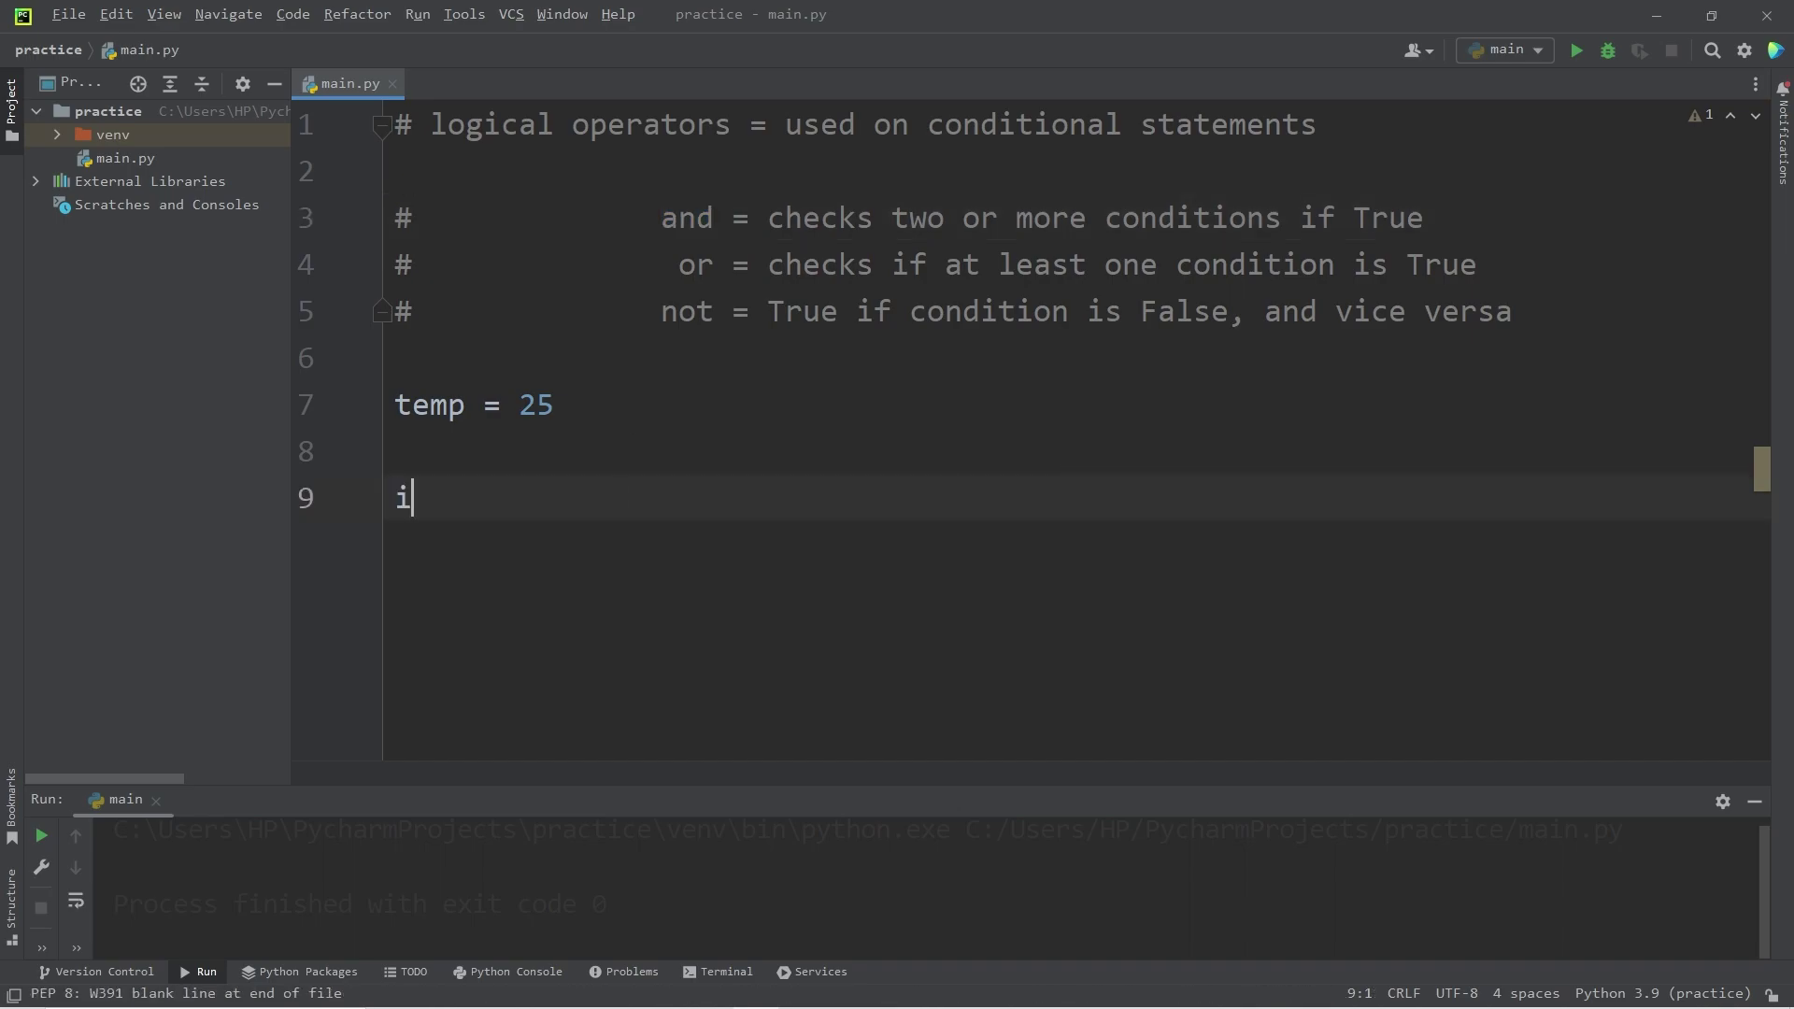
text(f )
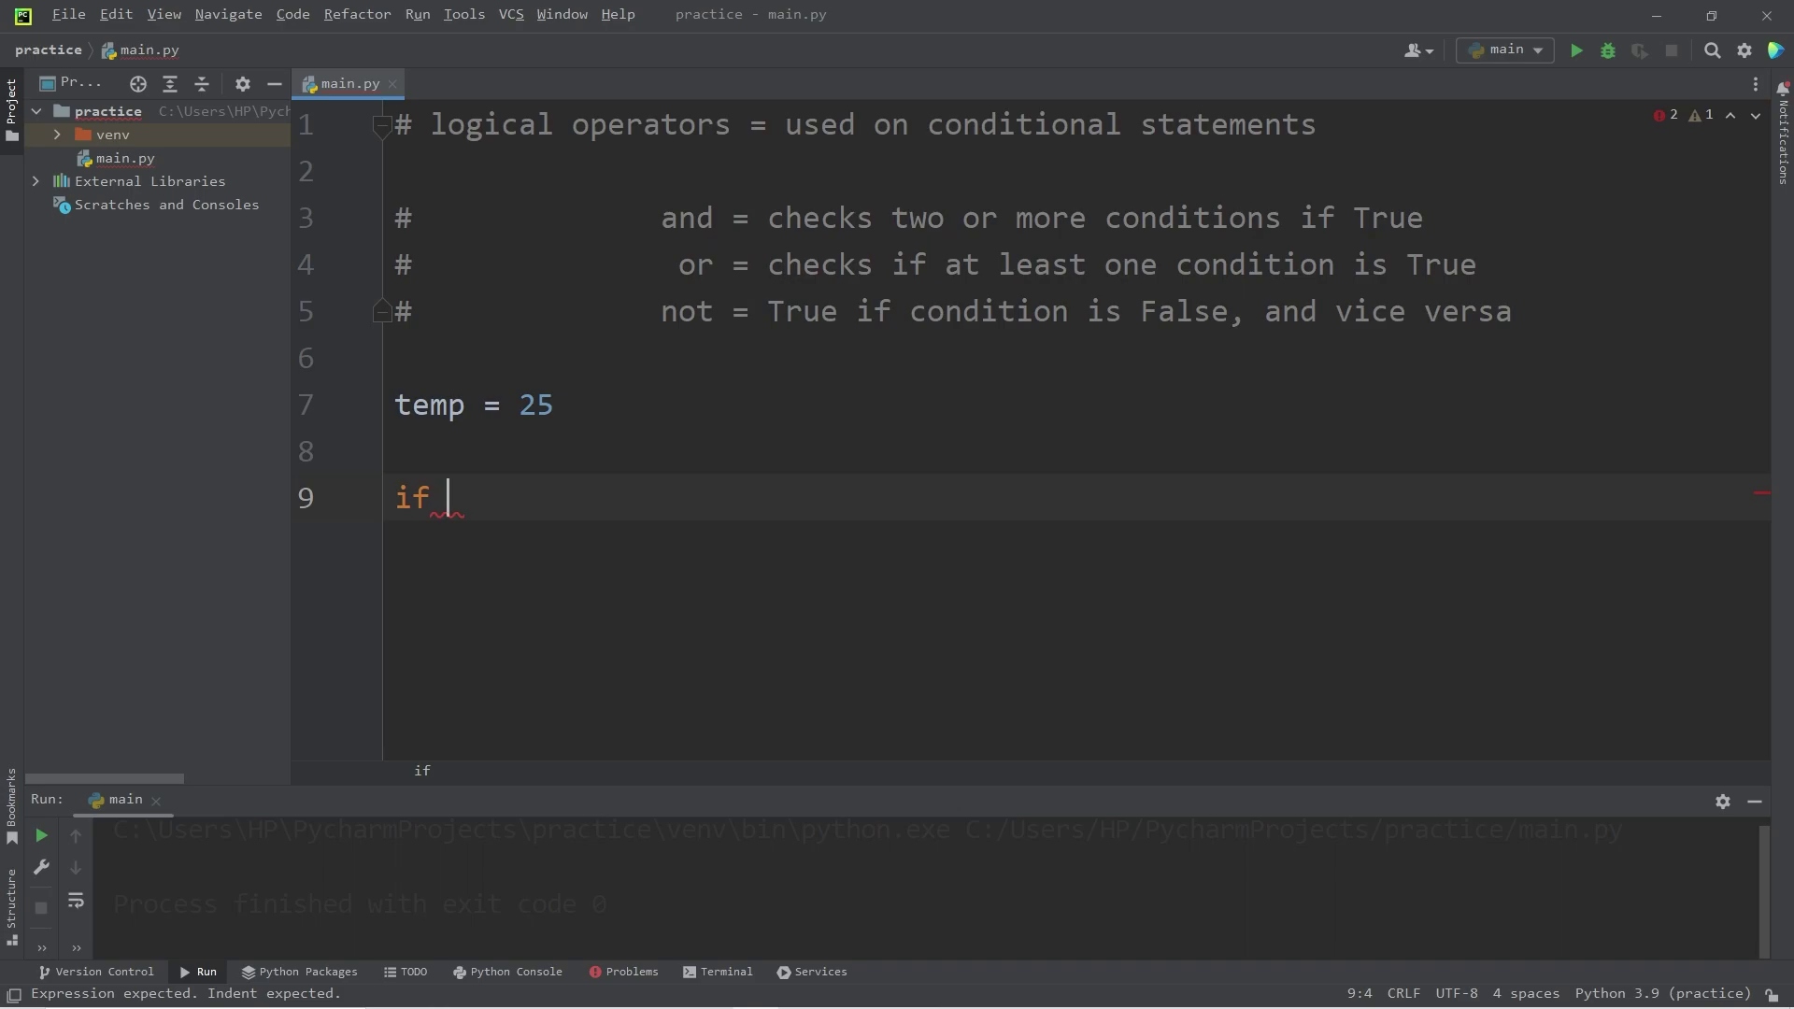
text(temp > )
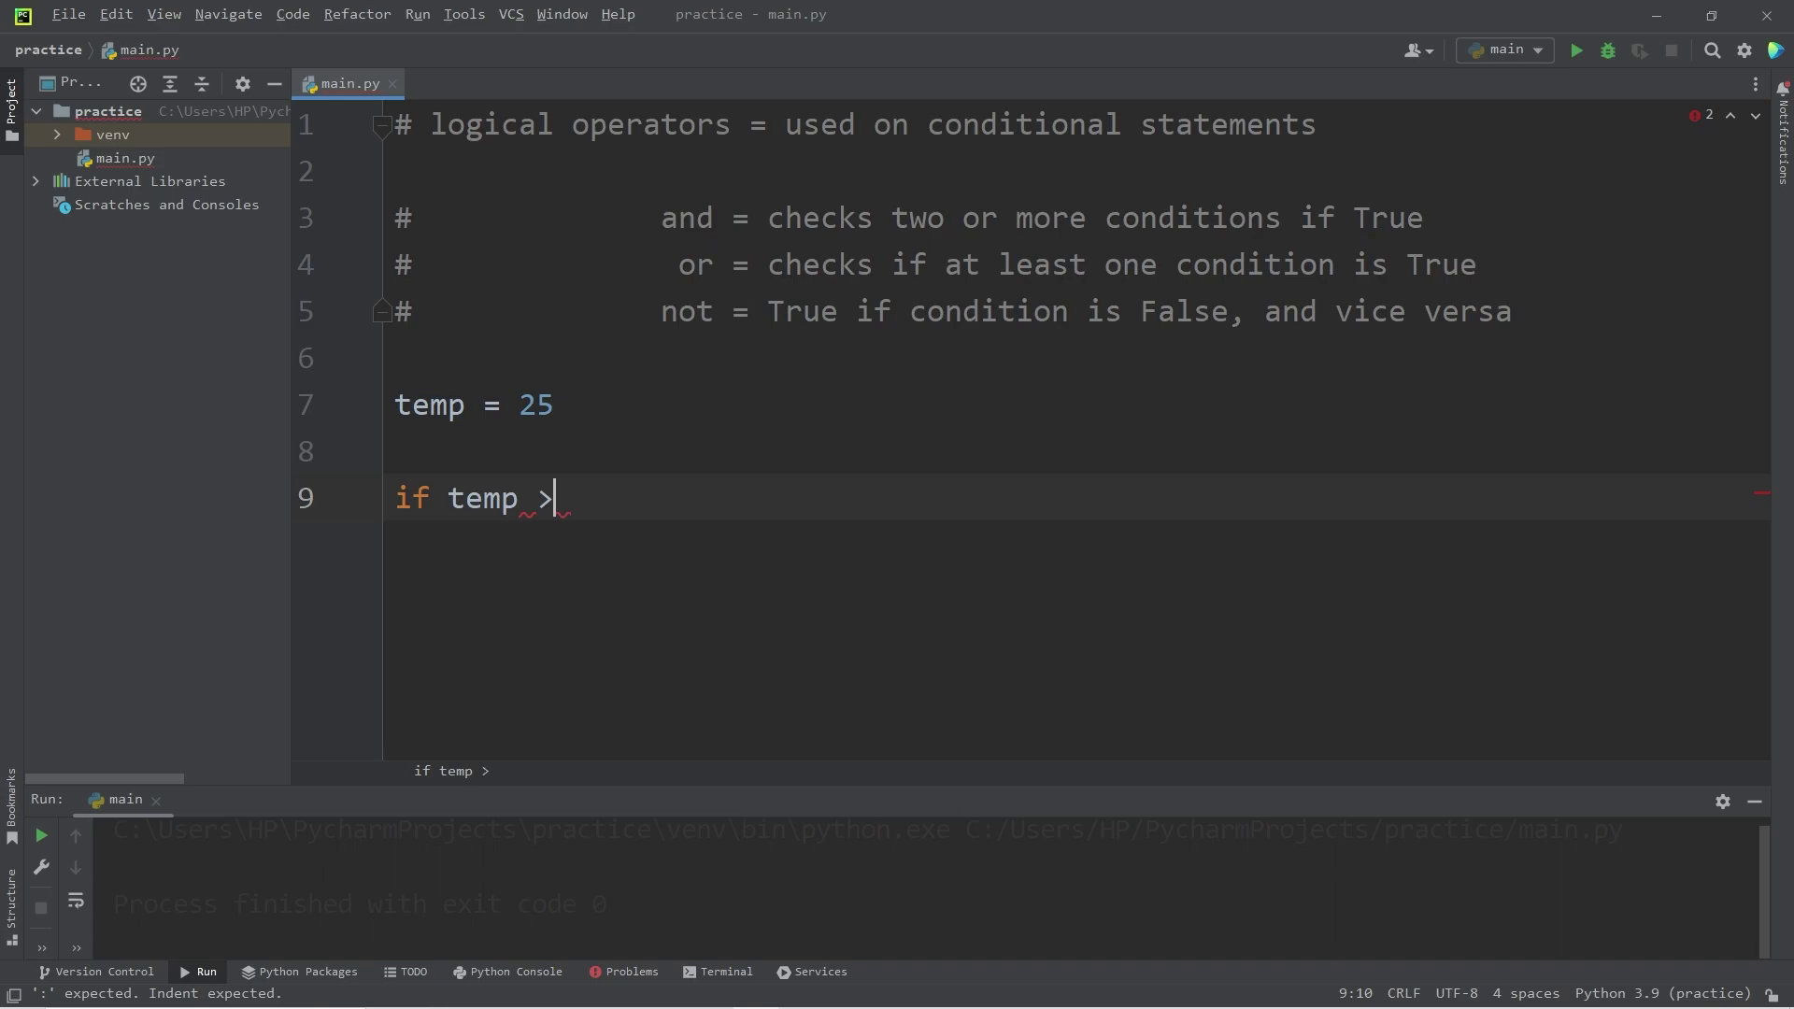
text(0 an)
text(d temp )
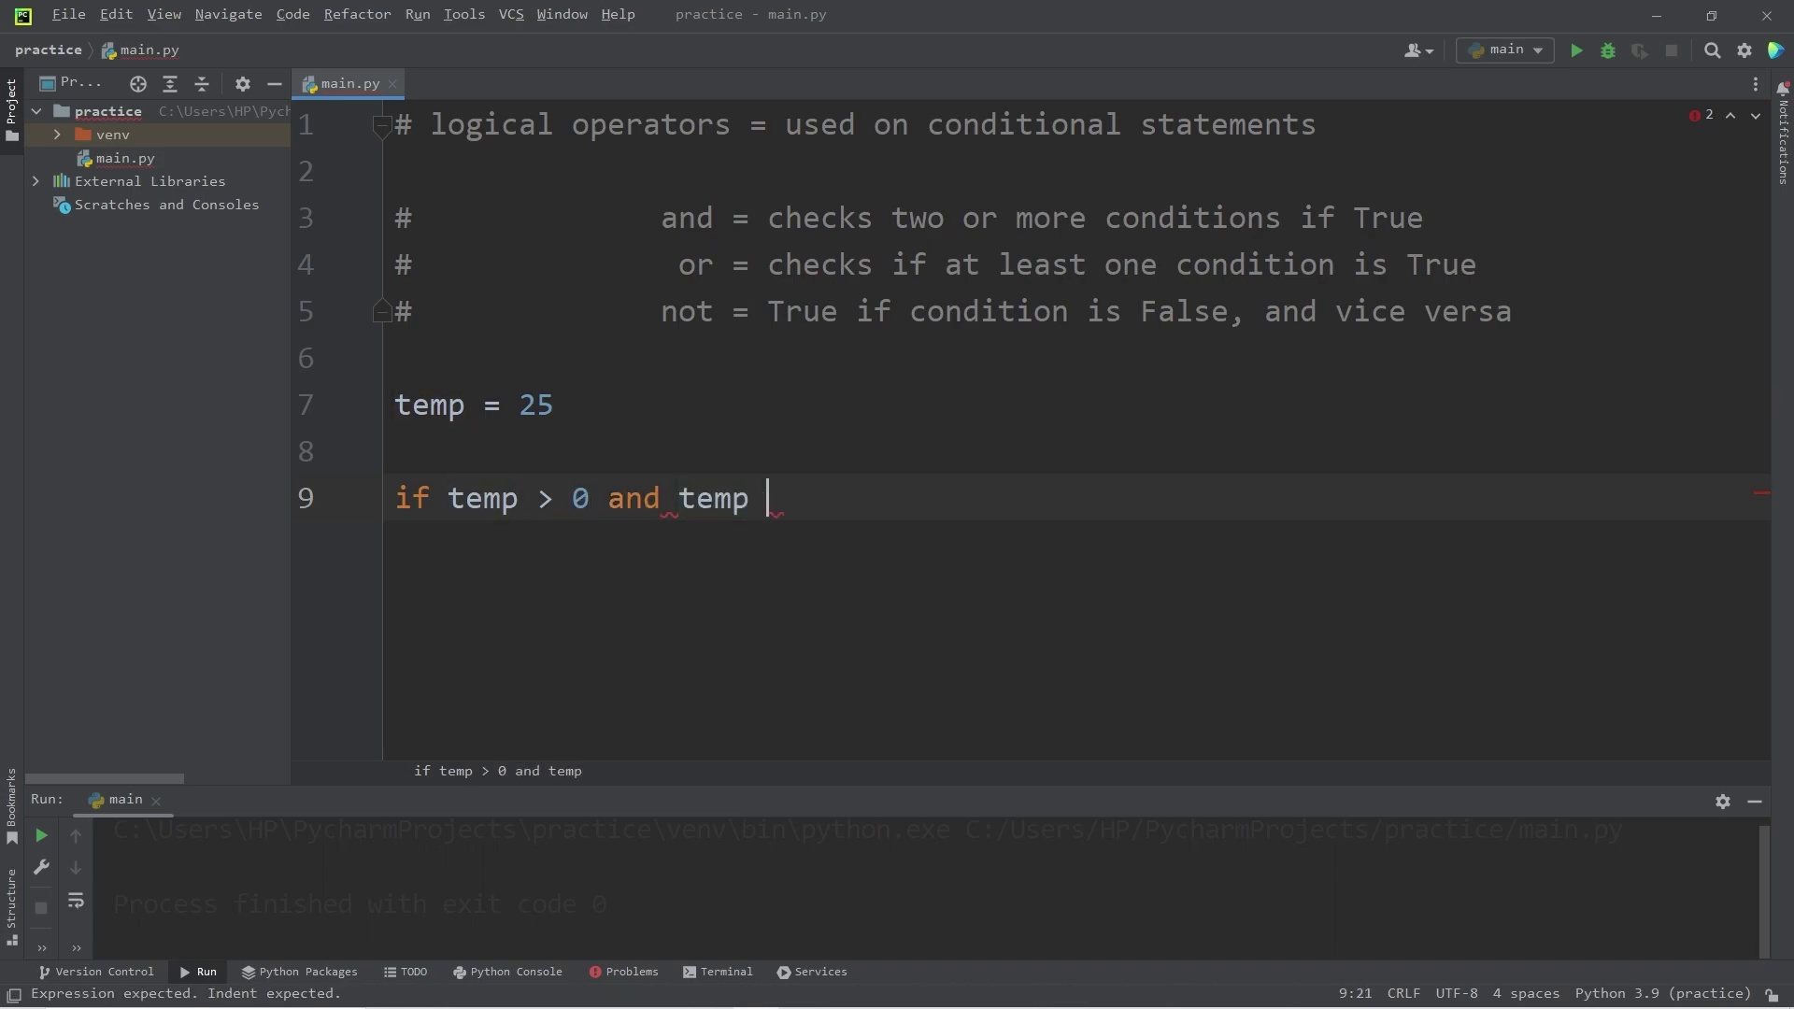
text(< )
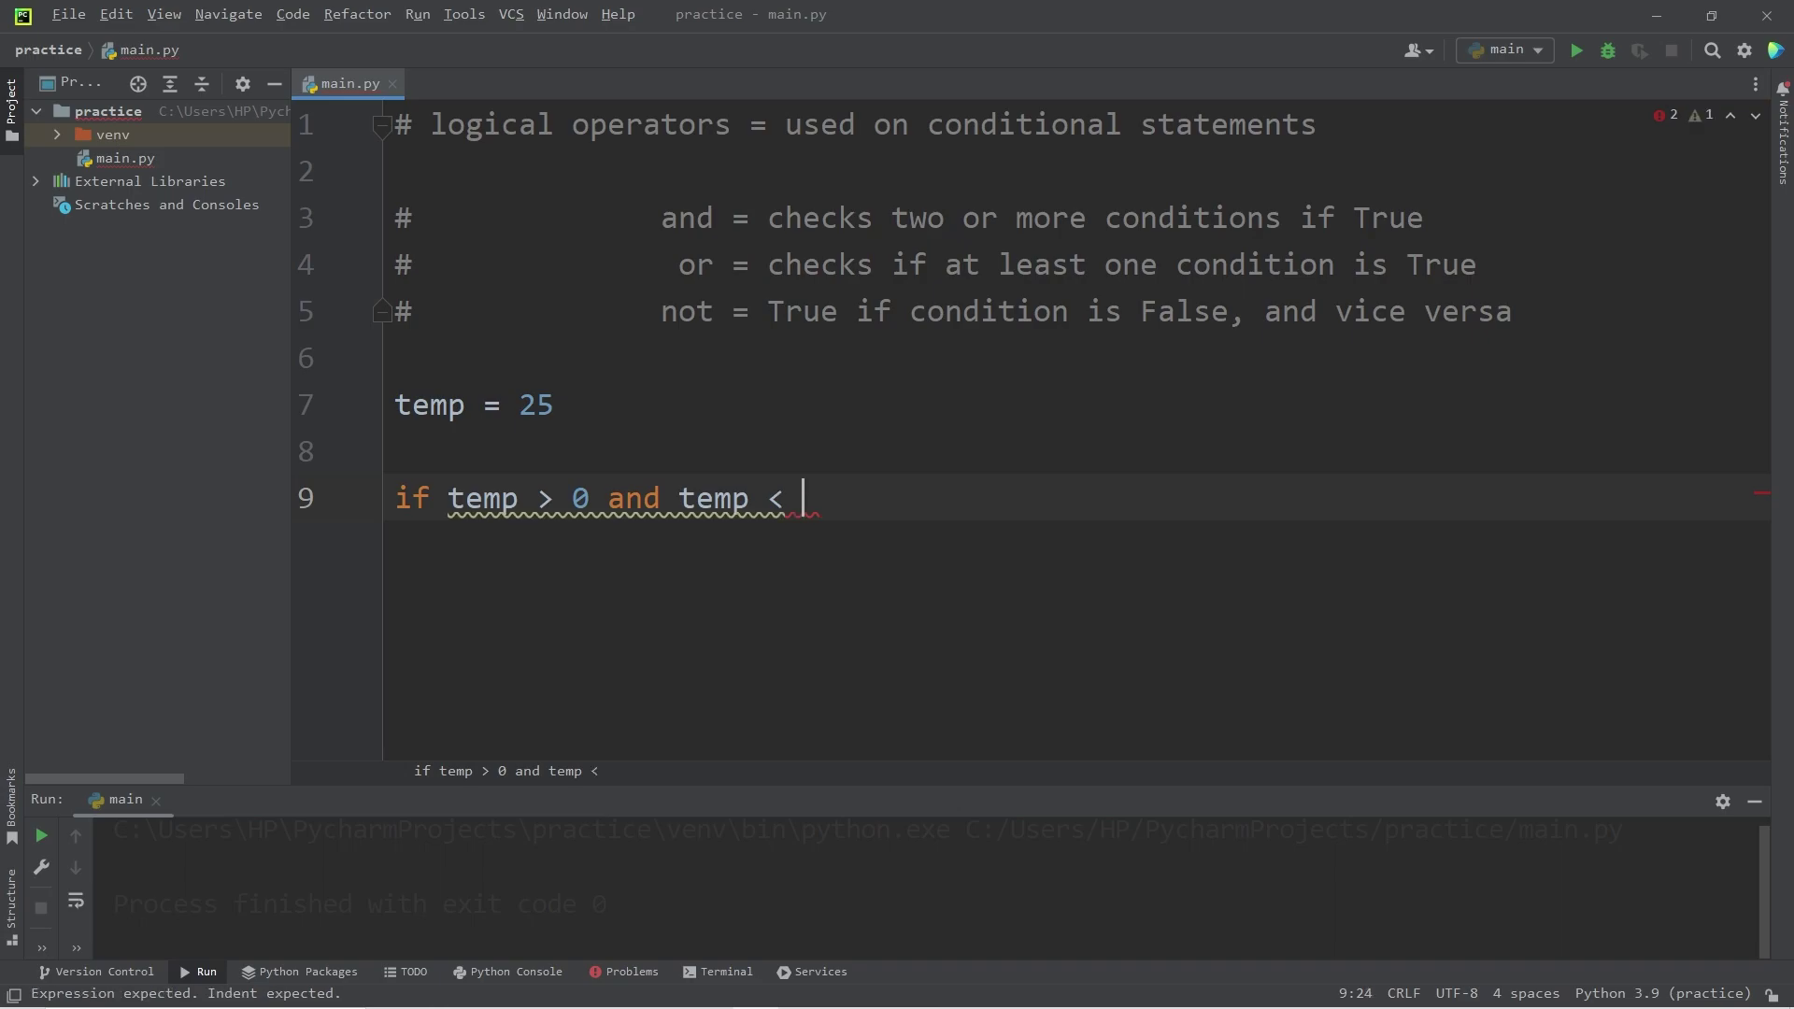
text(30:)
Write if temp > 0 and temp < 30: with print("The temperature is good") indented below
key(Return)
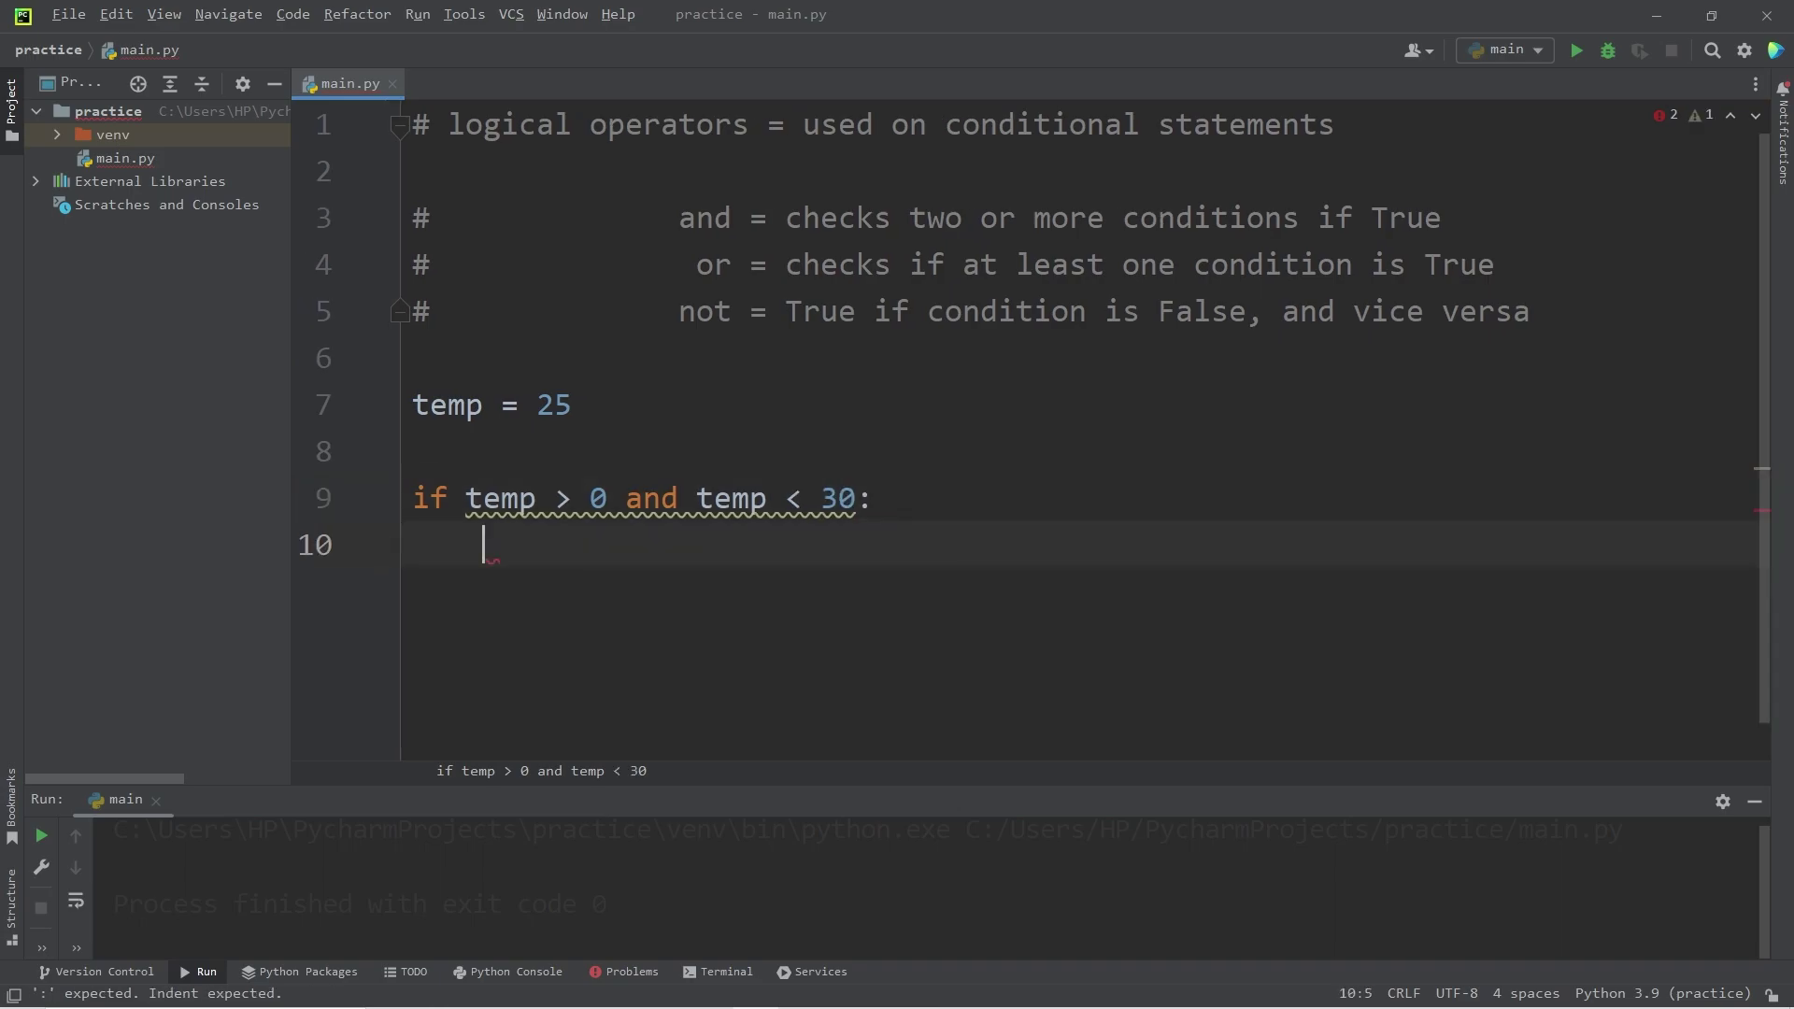
text(print())
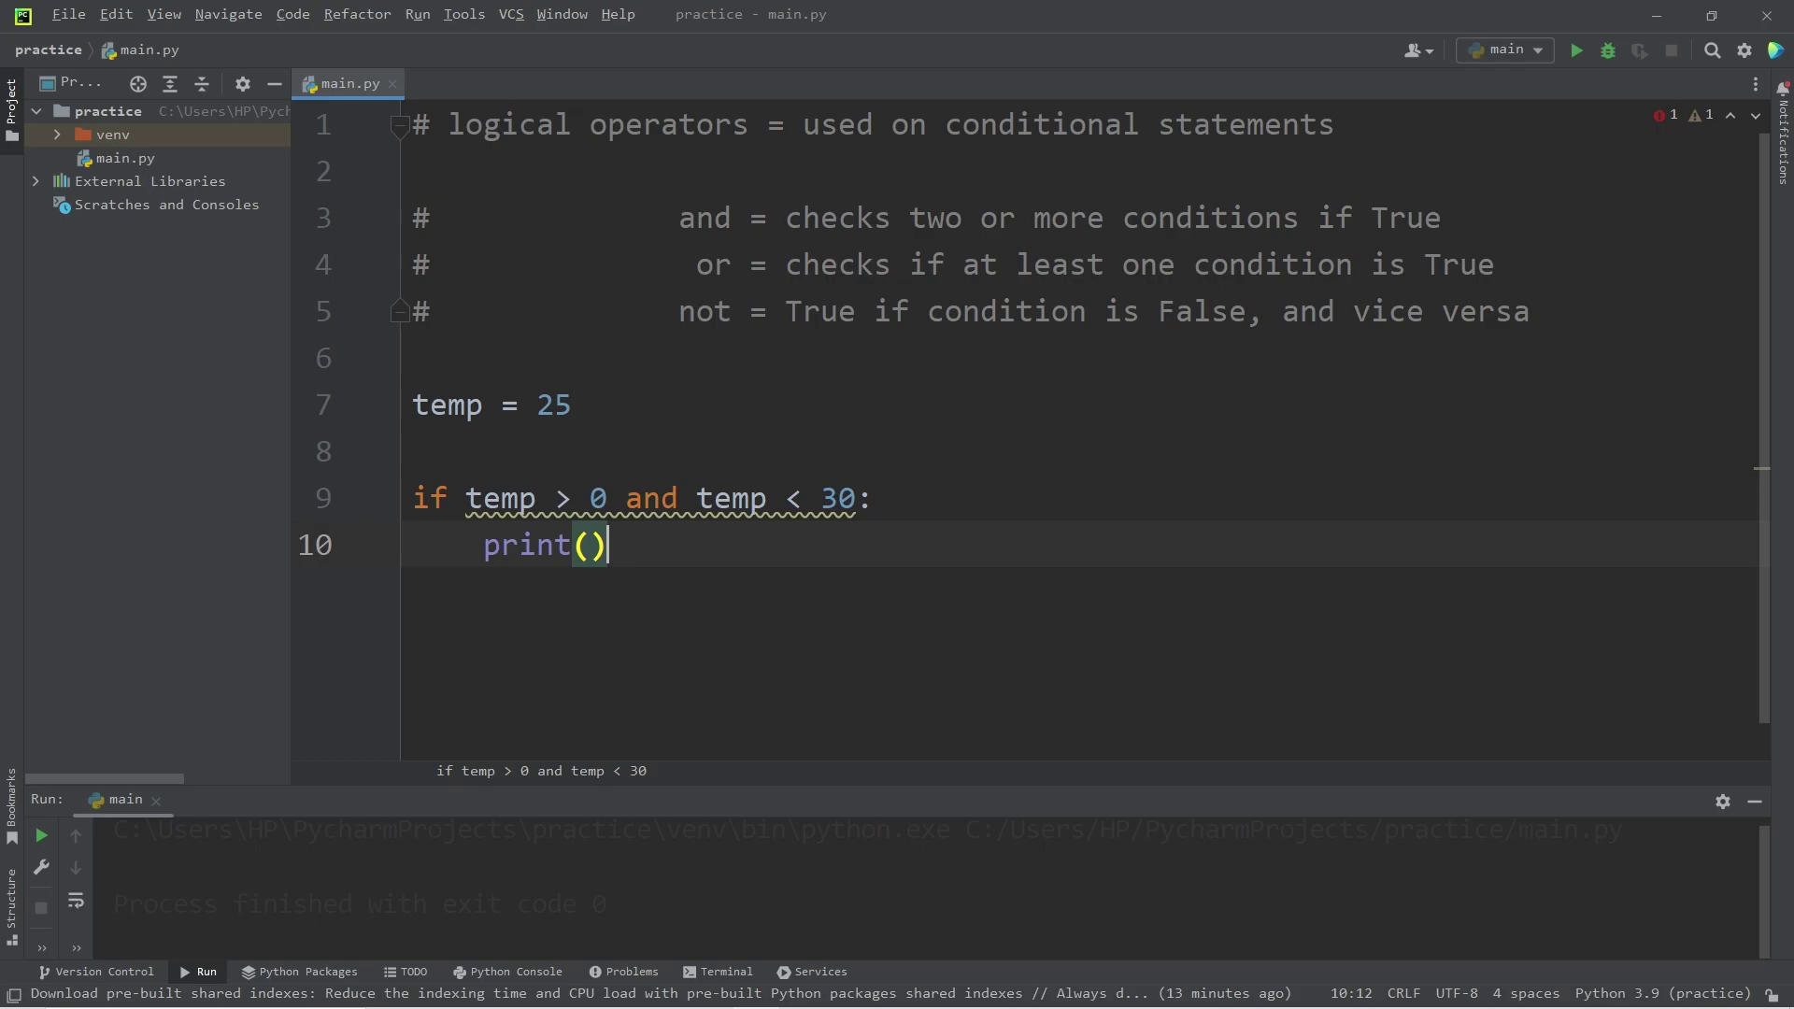
key(Left)
text("Th)
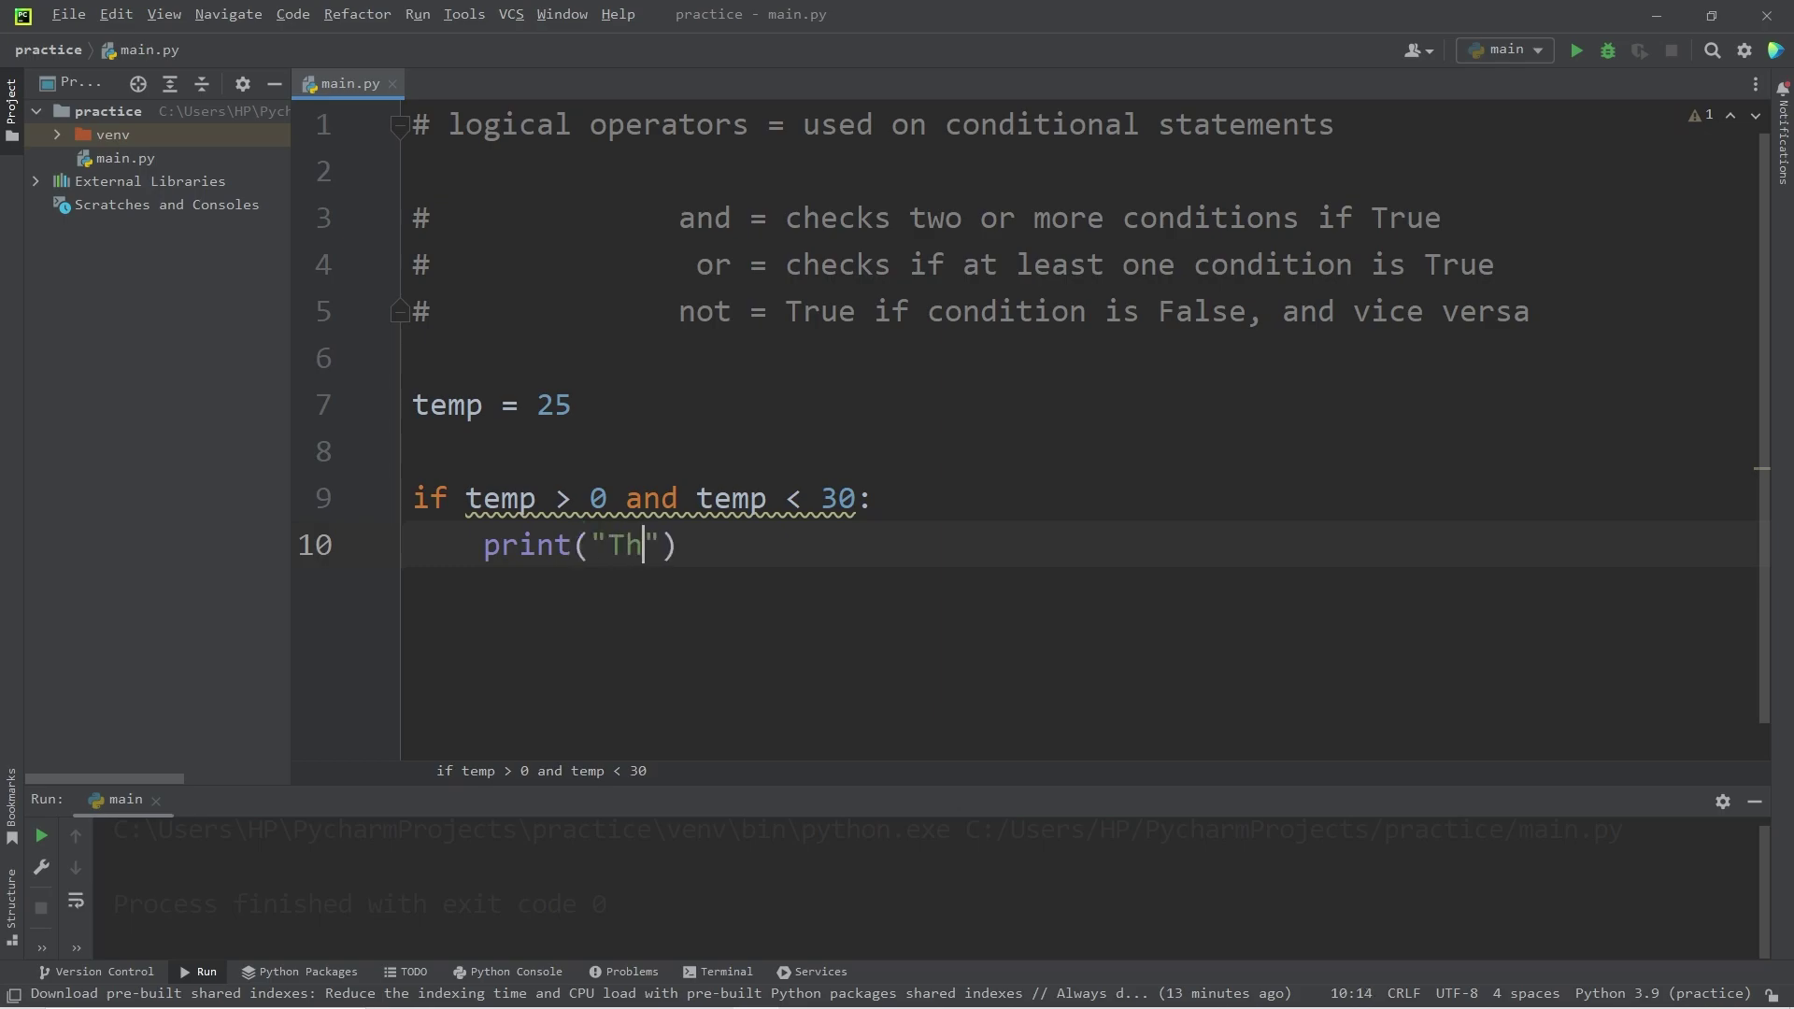
text(e temperat)
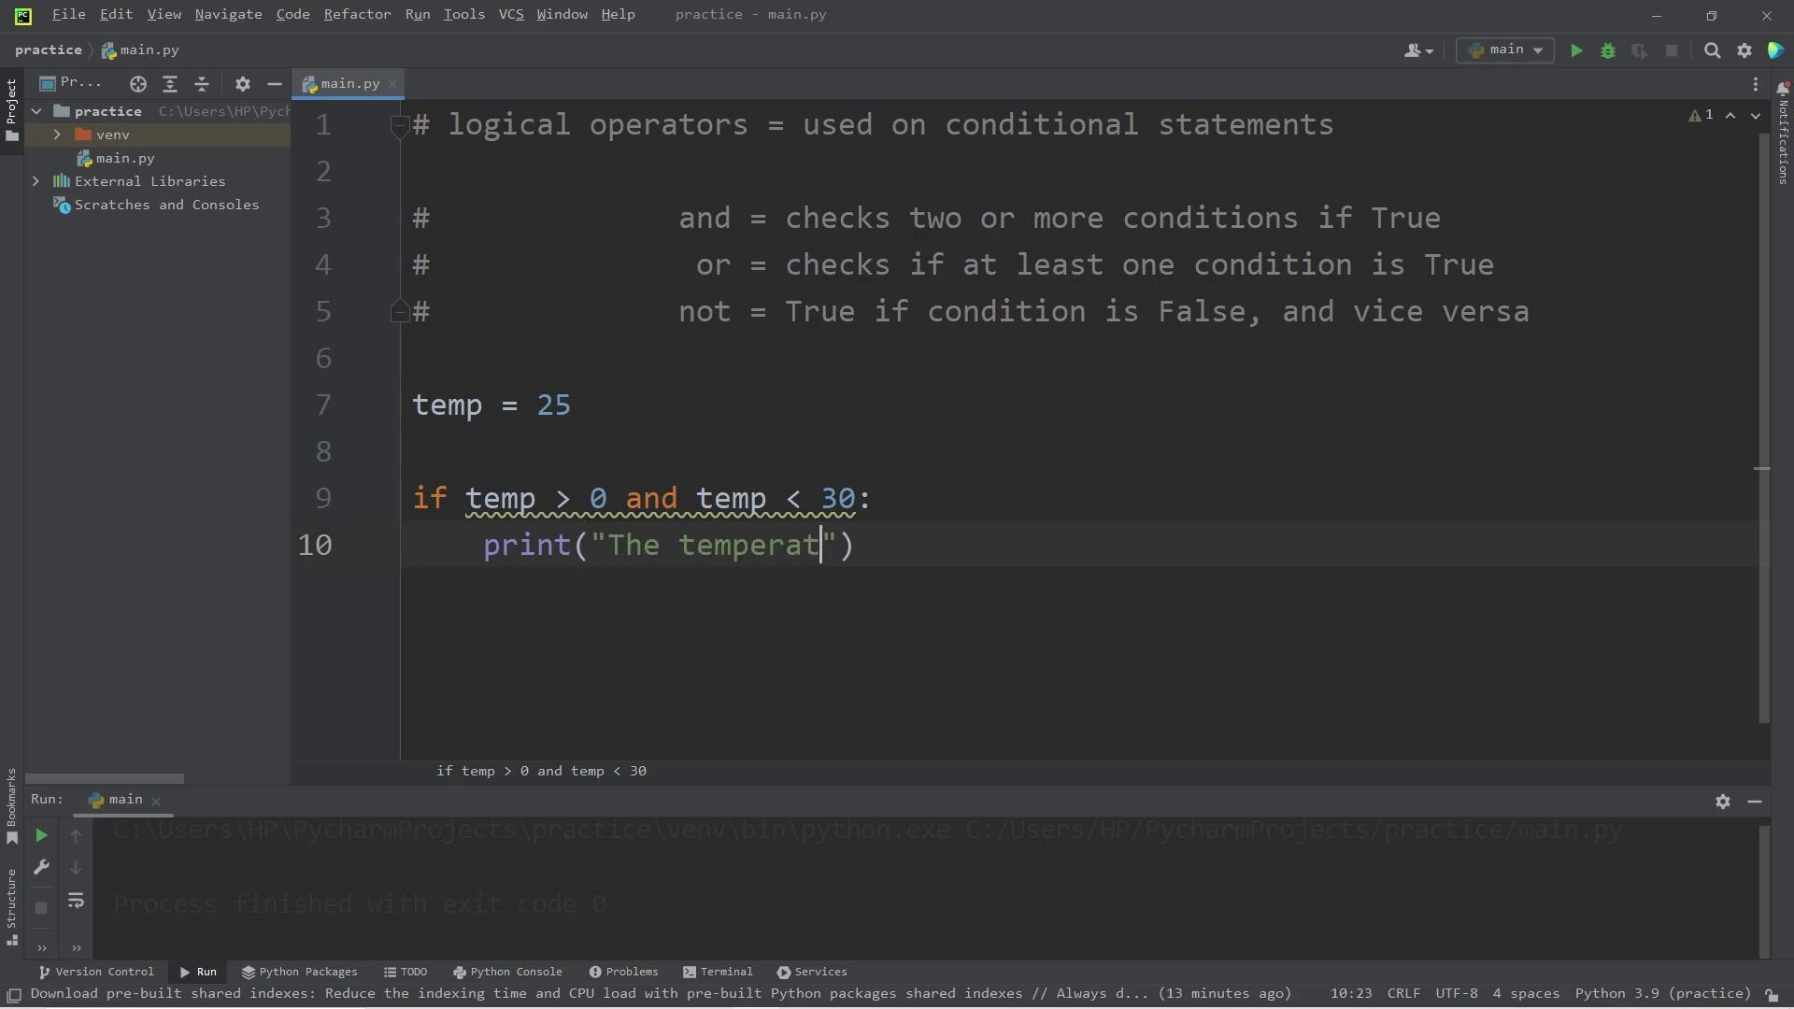
text(ure is go)
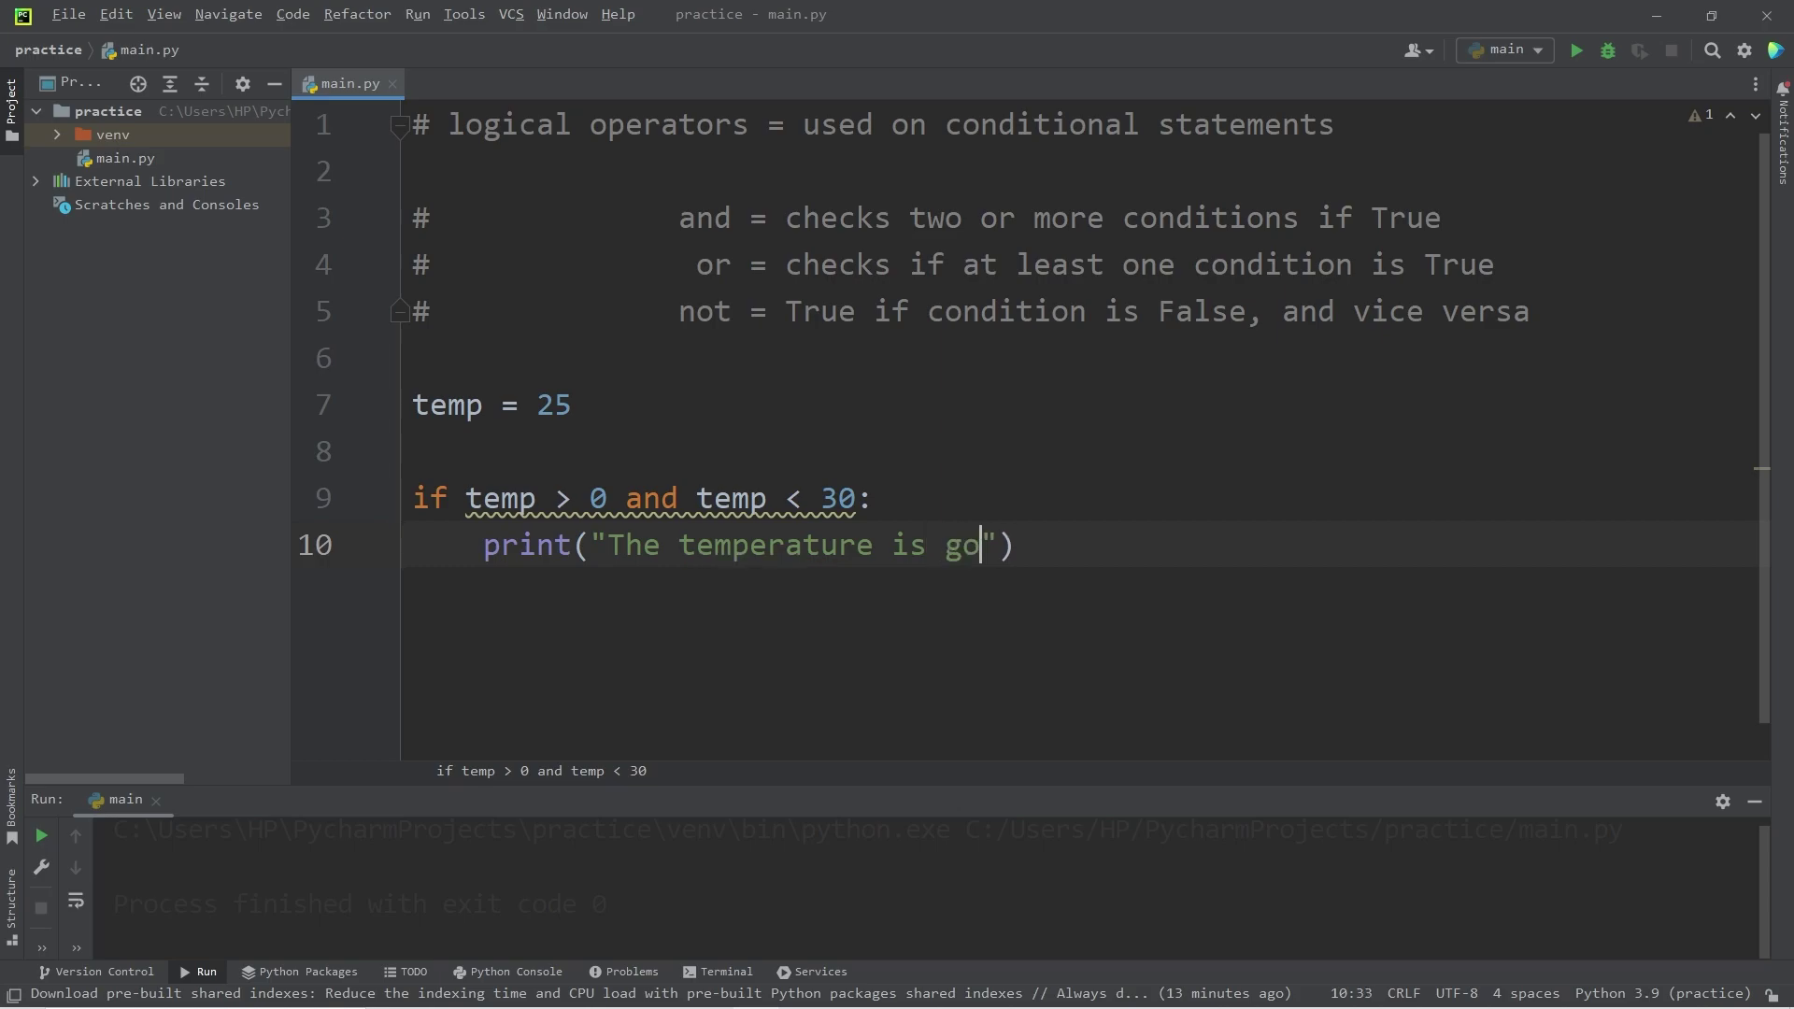
text(od)
drag(608, 497, 465, 498)
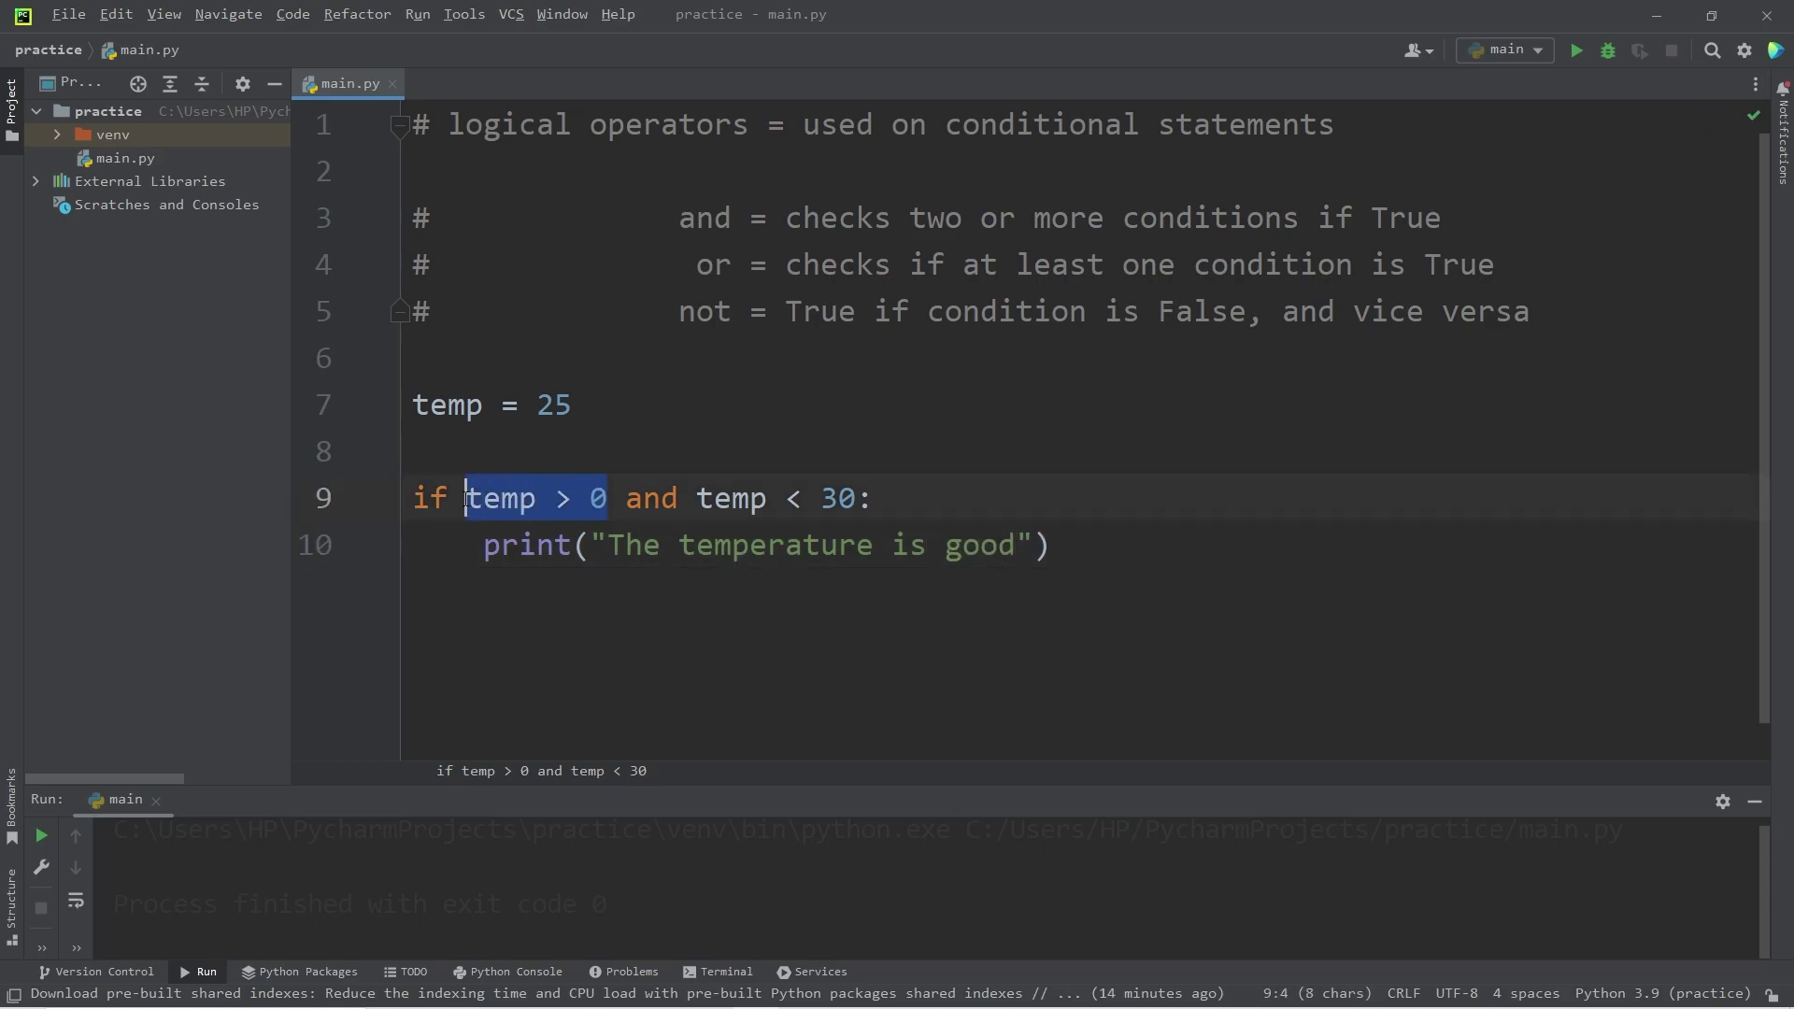
double_click(651, 498)
drag(697, 498, 874, 498)
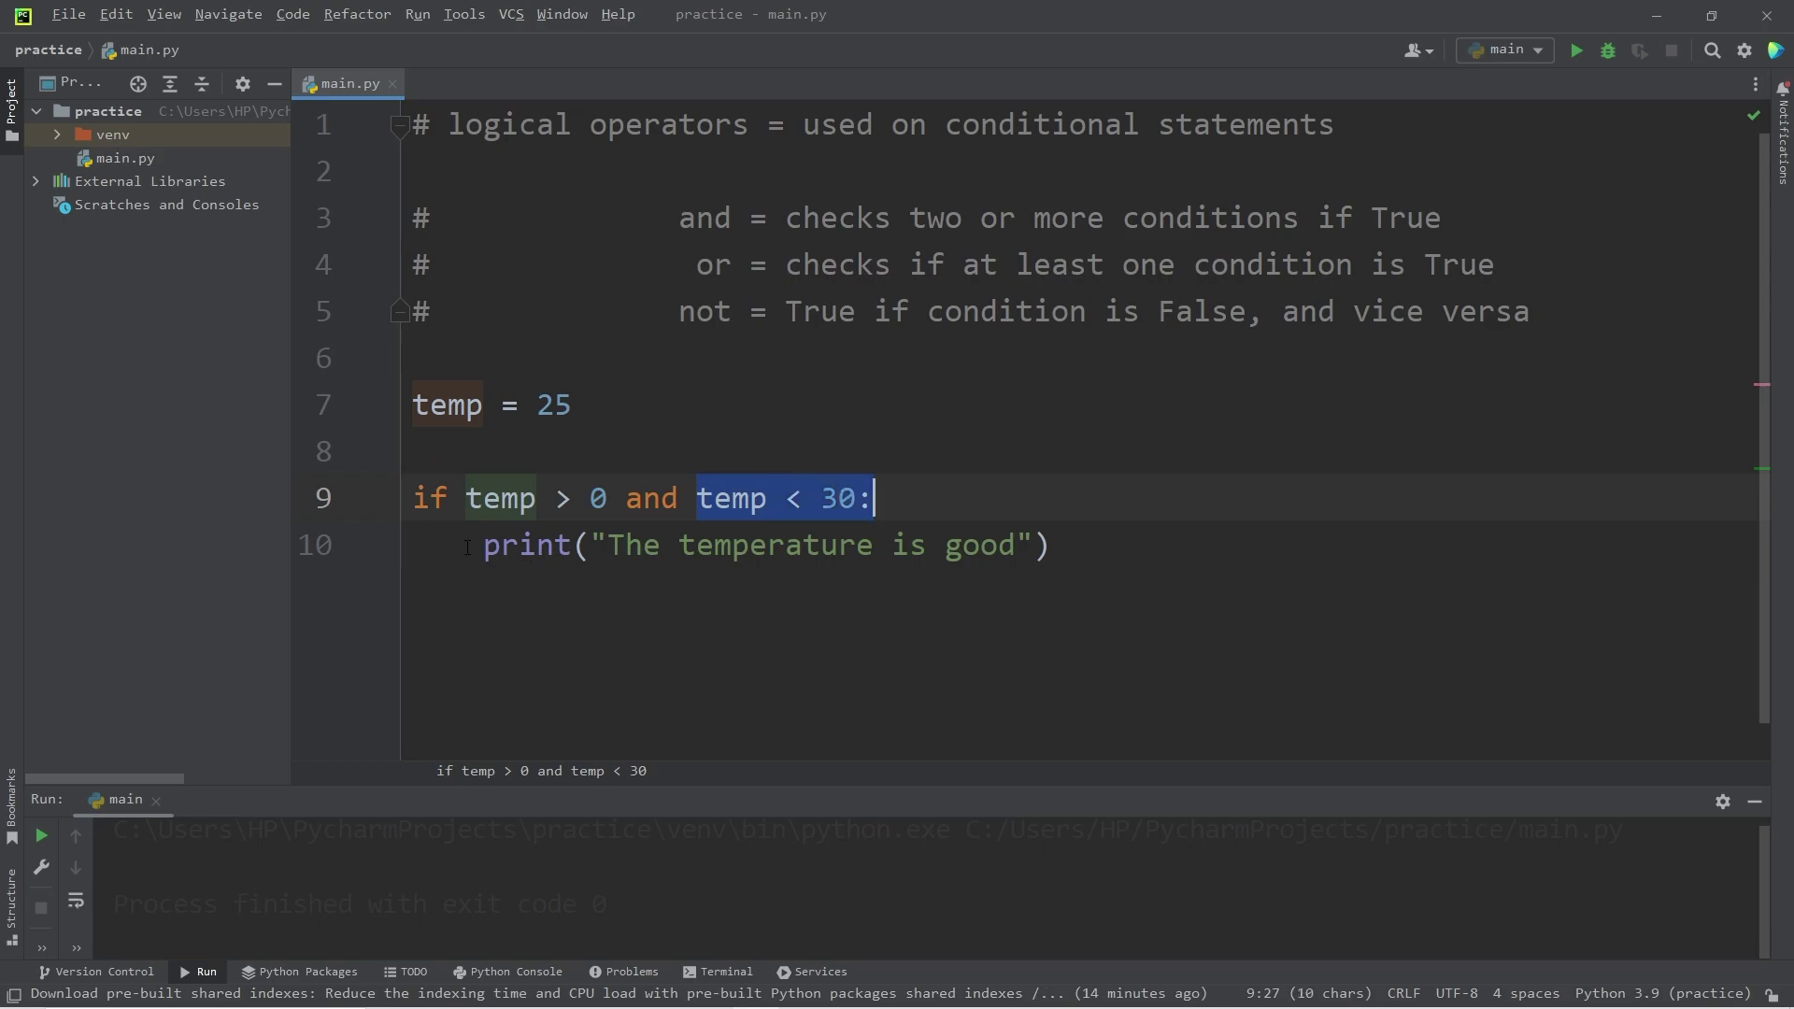
drag(484, 546, 1085, 546)
click(1103, 545)
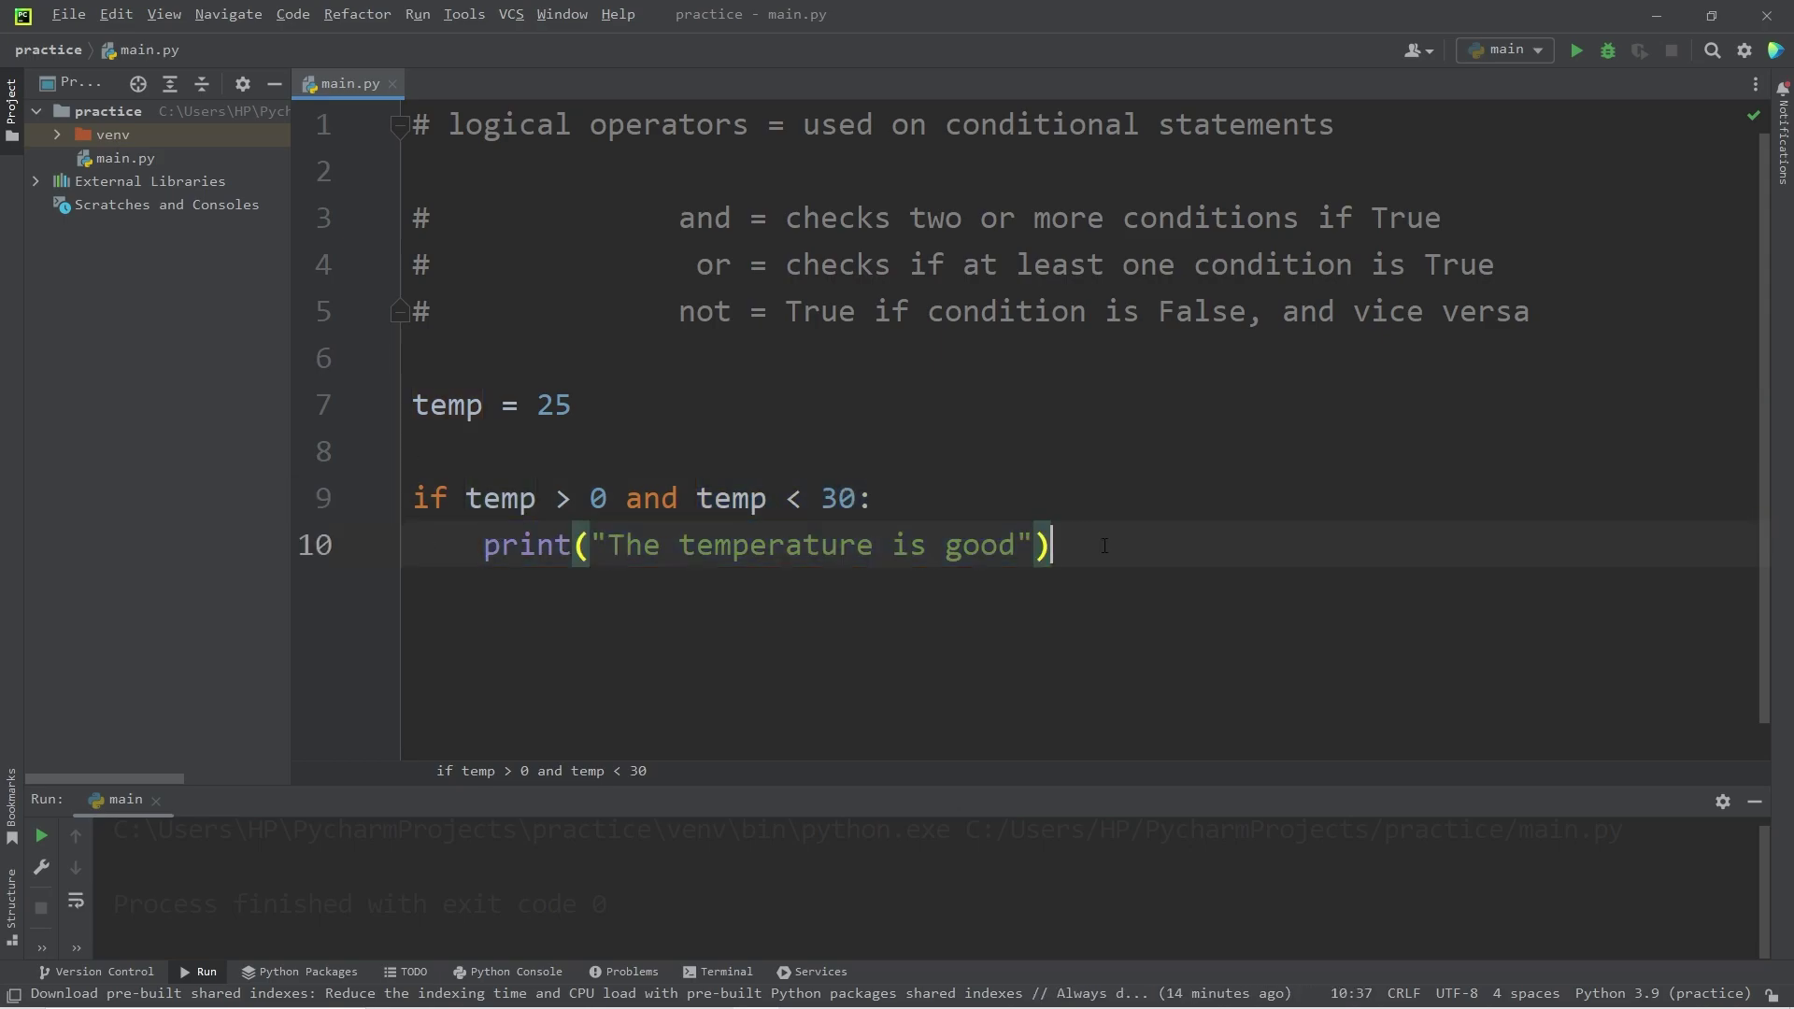
Add an else: branch with print("The temperature is bad") beneath the if block
key(Return)
text(els)
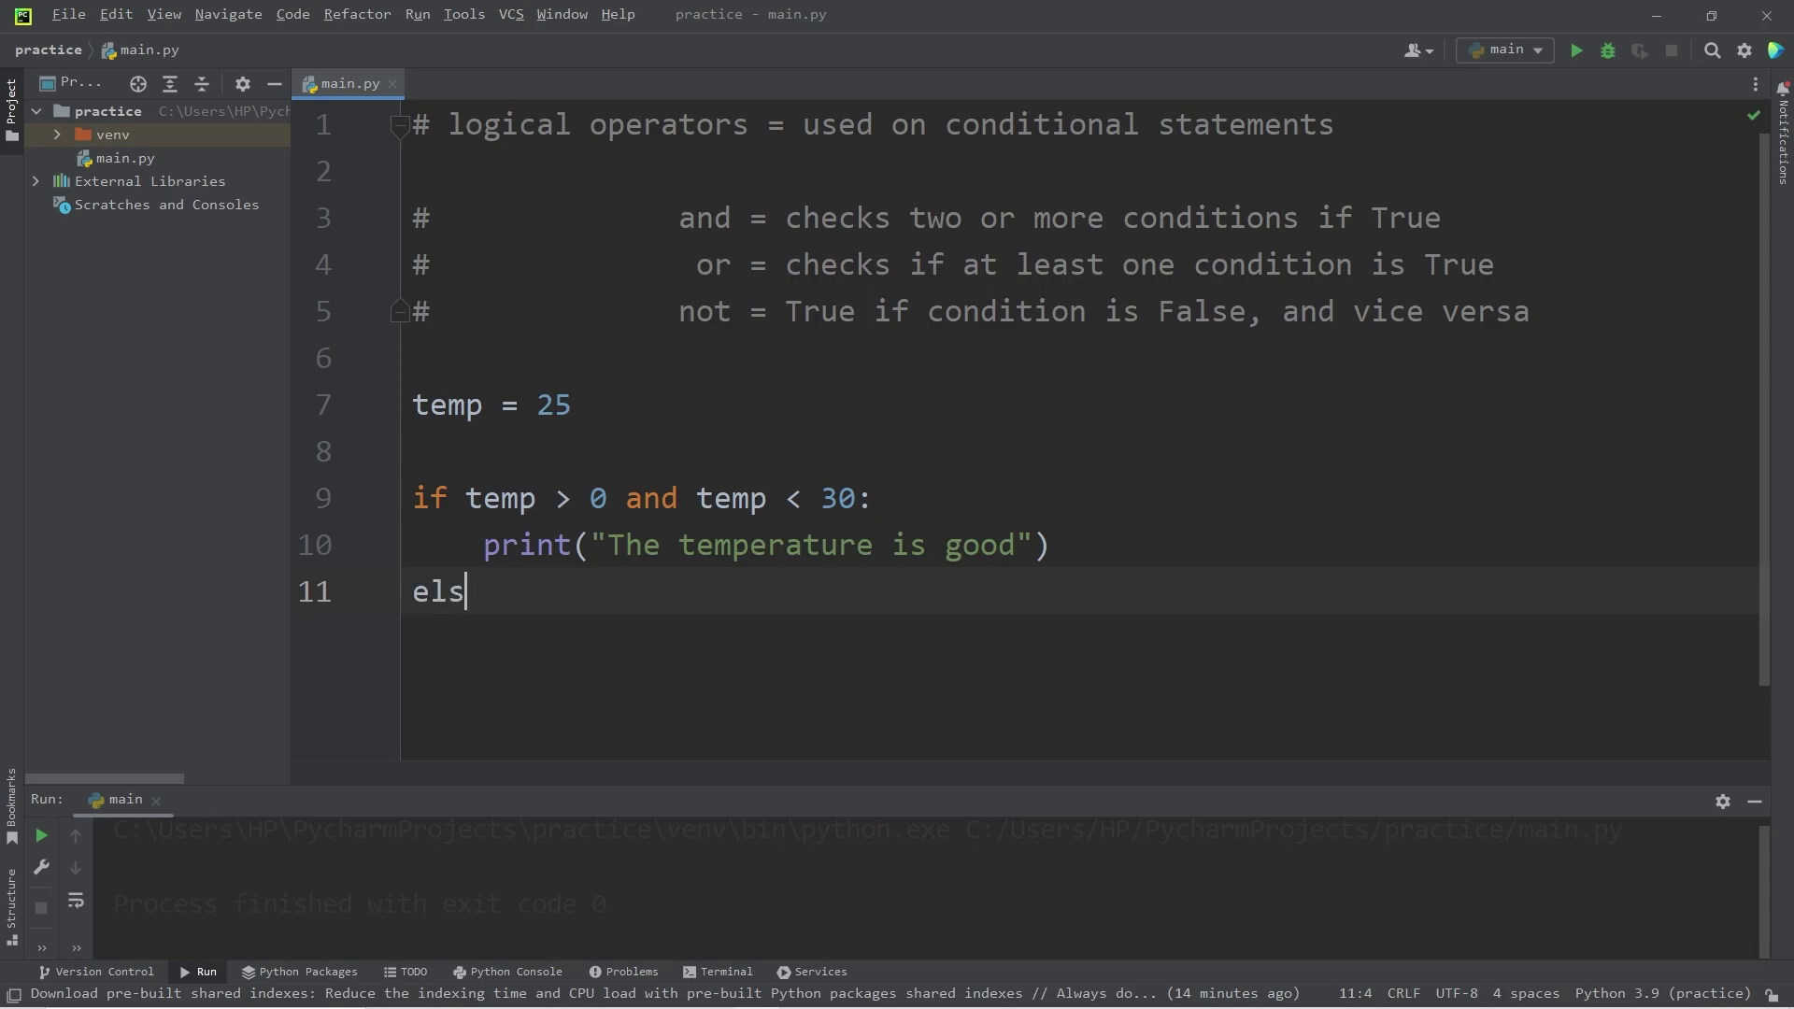
text(e:)
key(Return)
text(print()
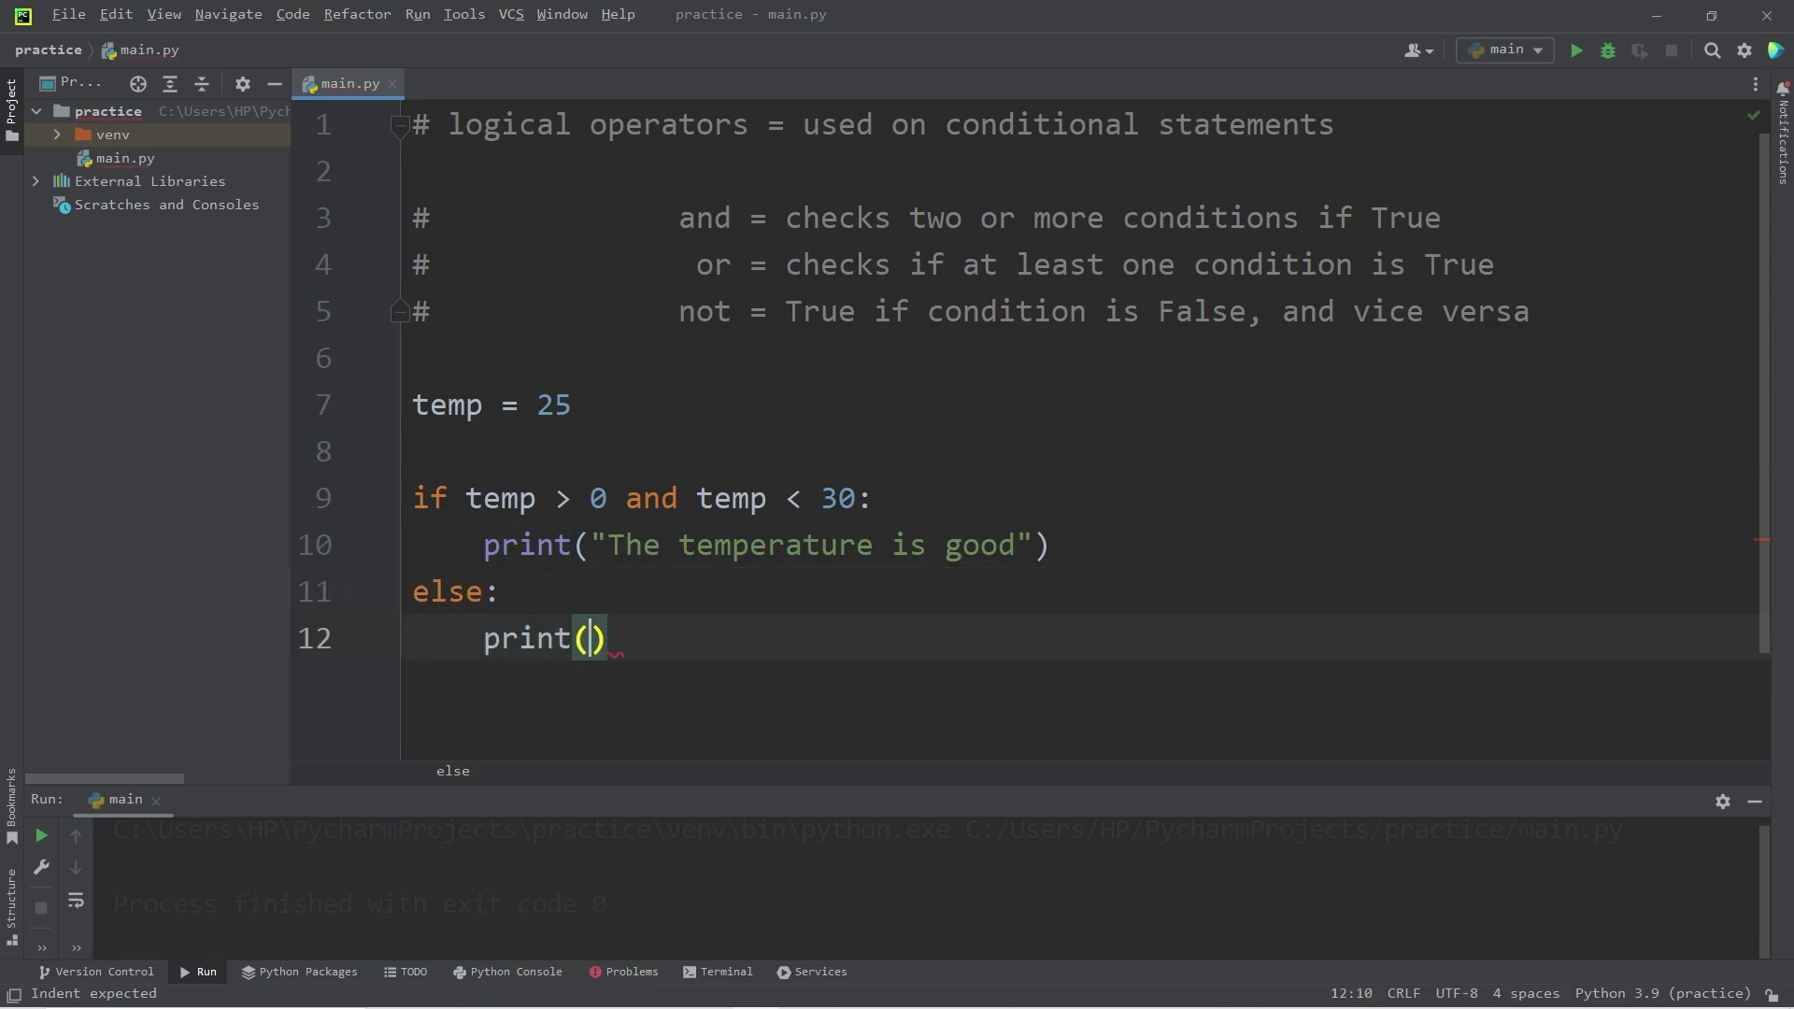
text(")
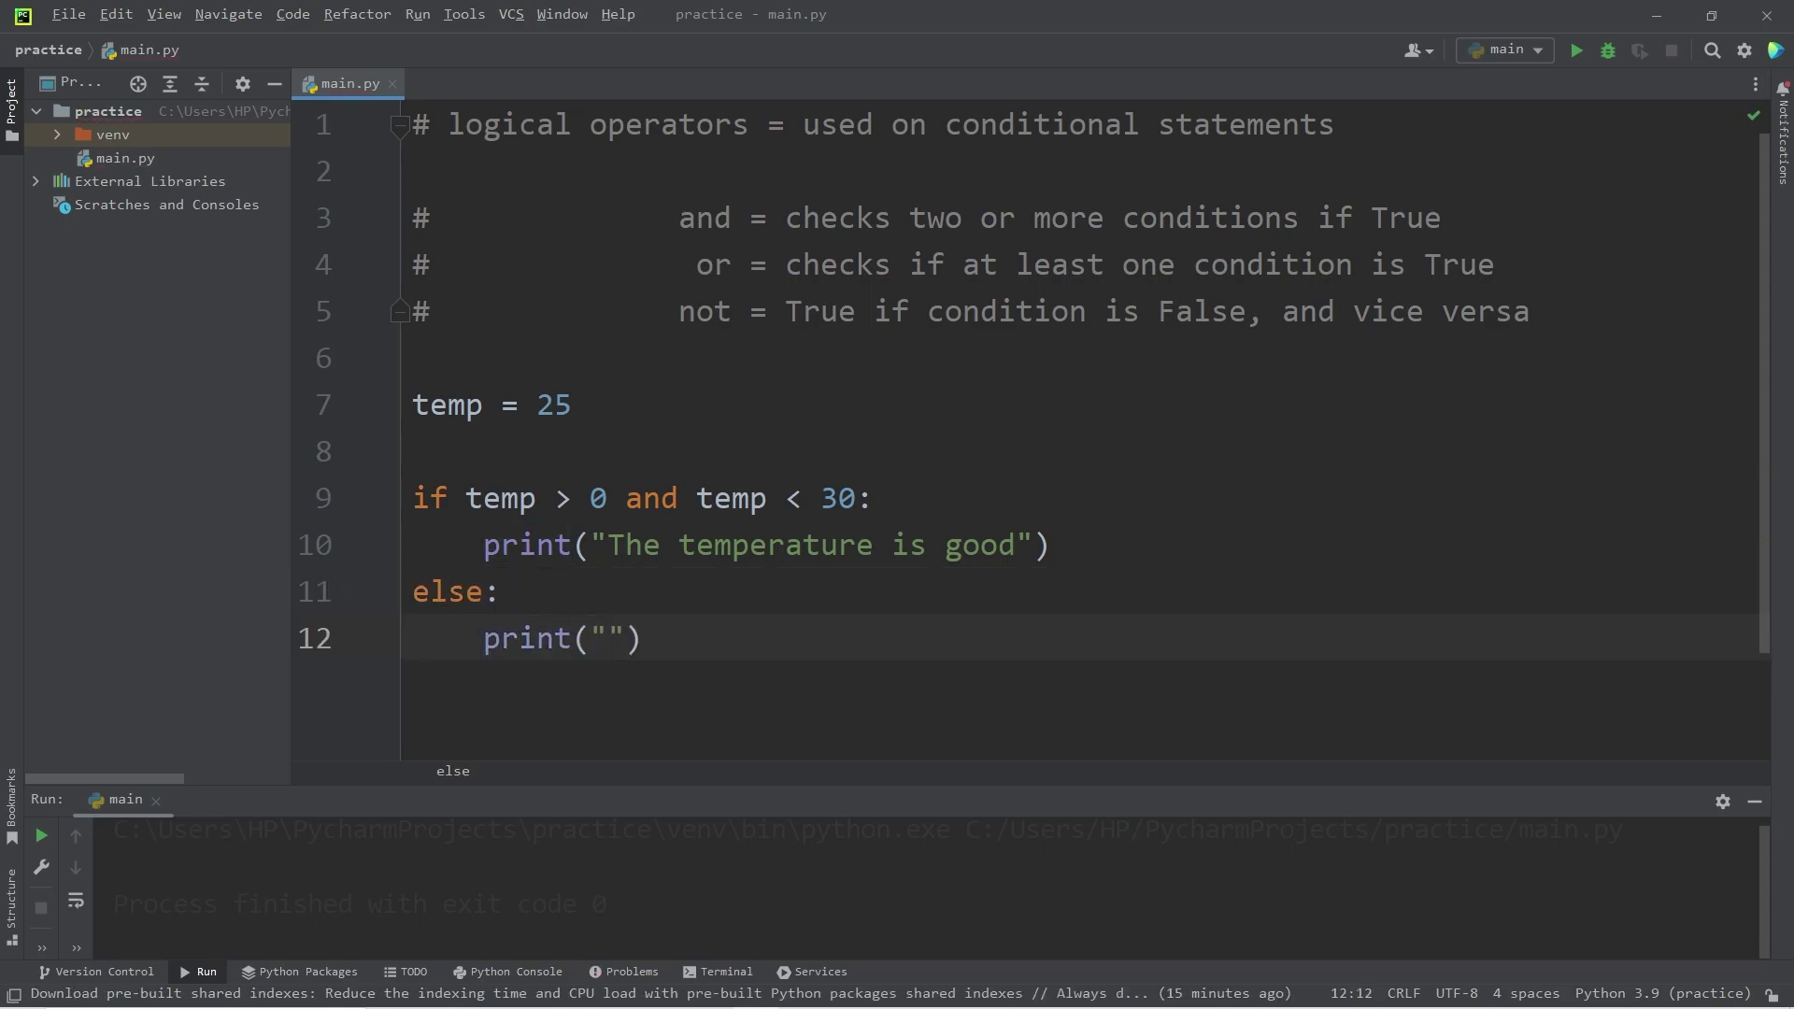
text(The temperature)
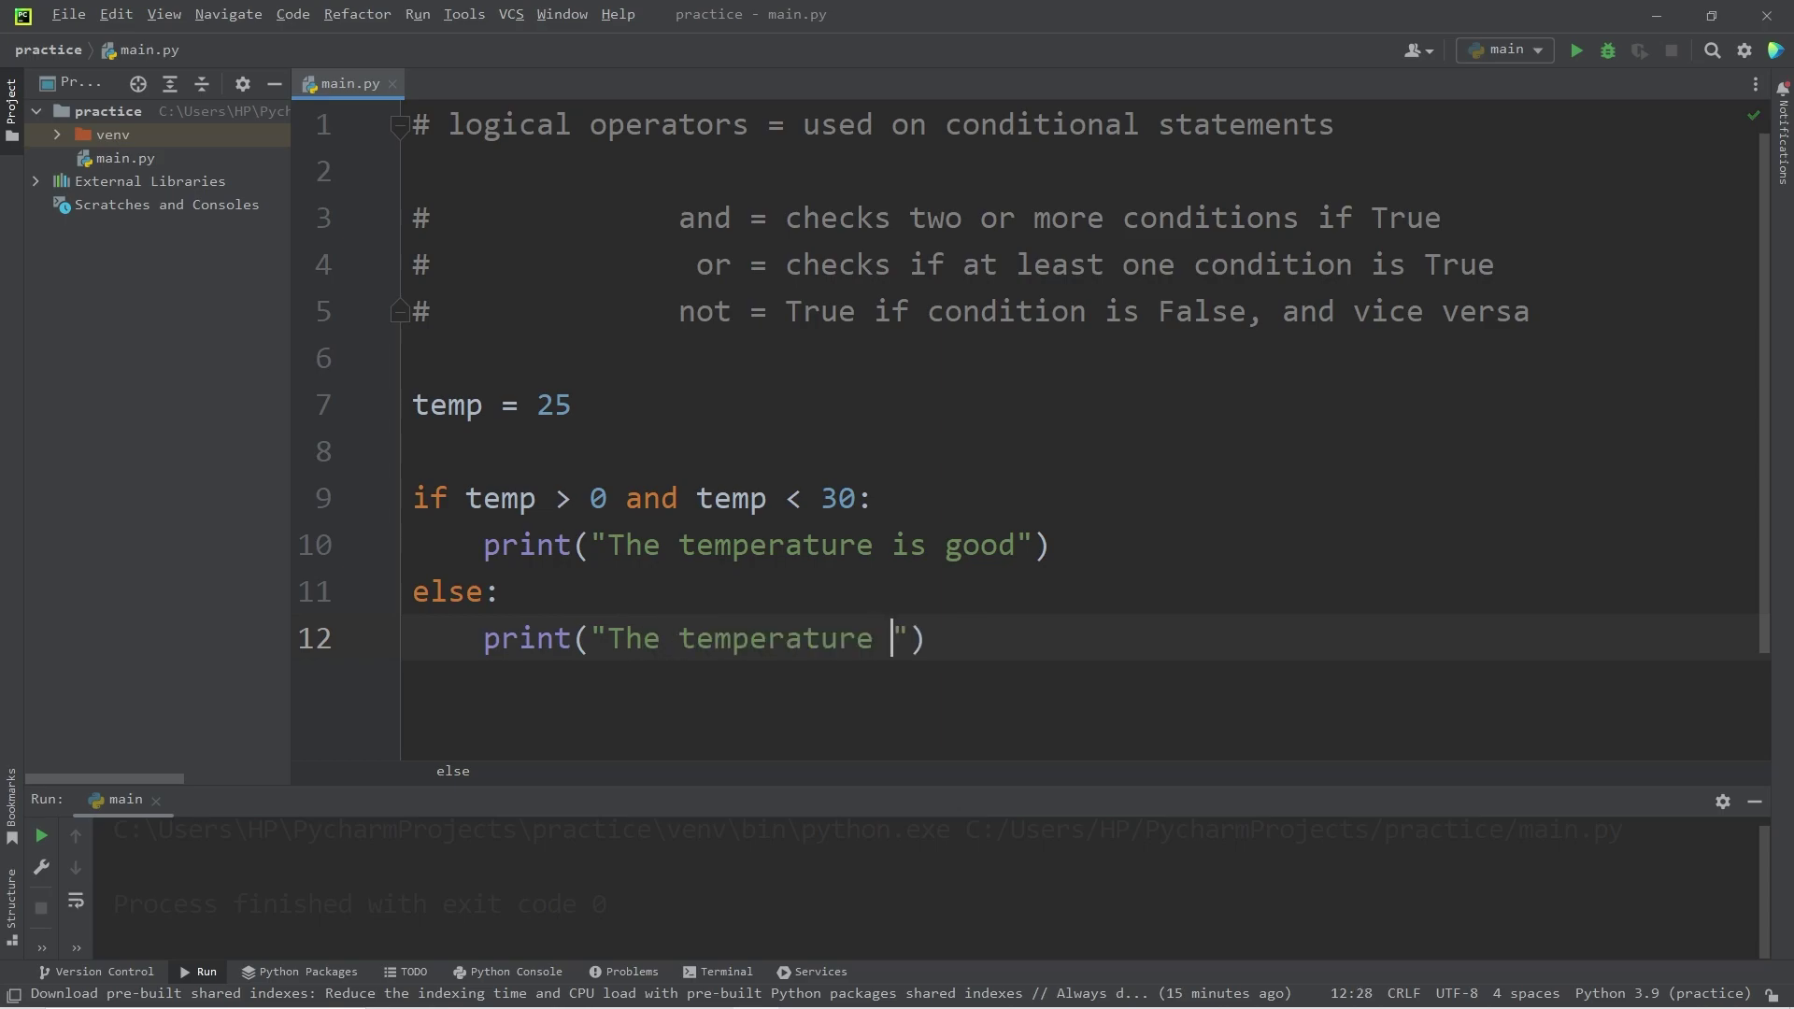
text( is bad)
Run the script with temp at 25, then at -10, checking the console output
double_click(554, 406)
click(1576, 49)
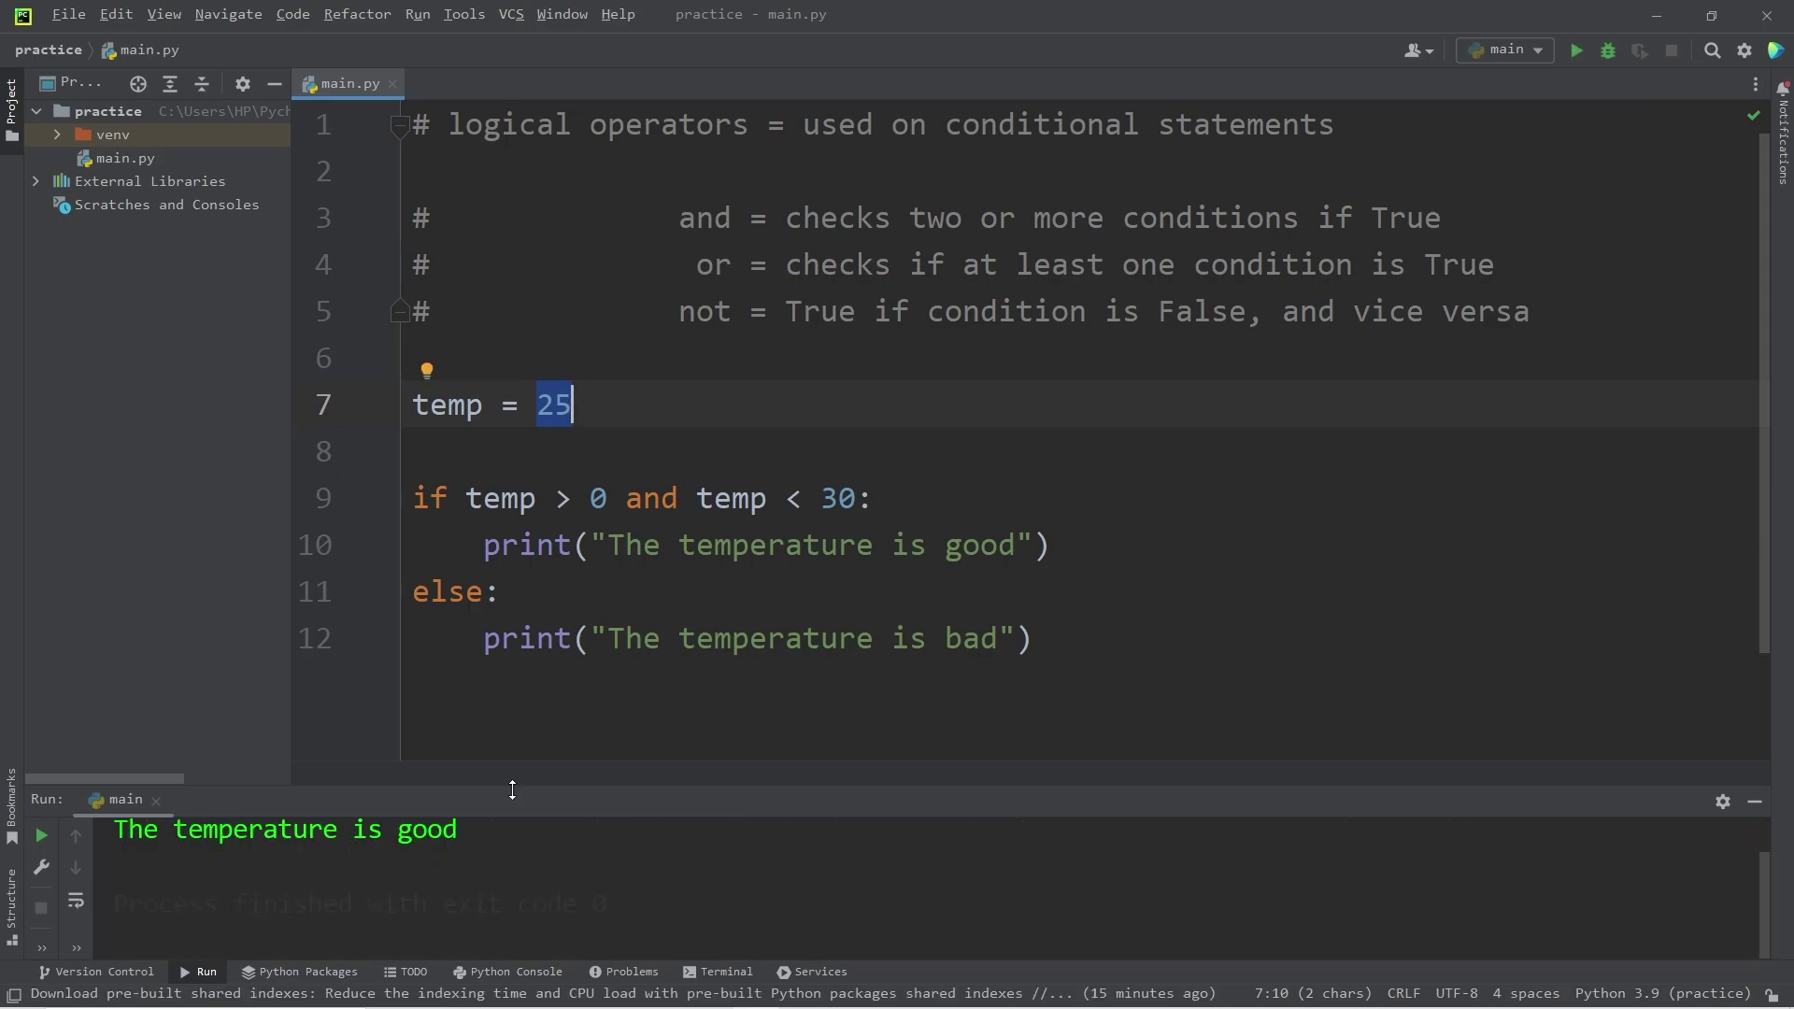
text(-10)
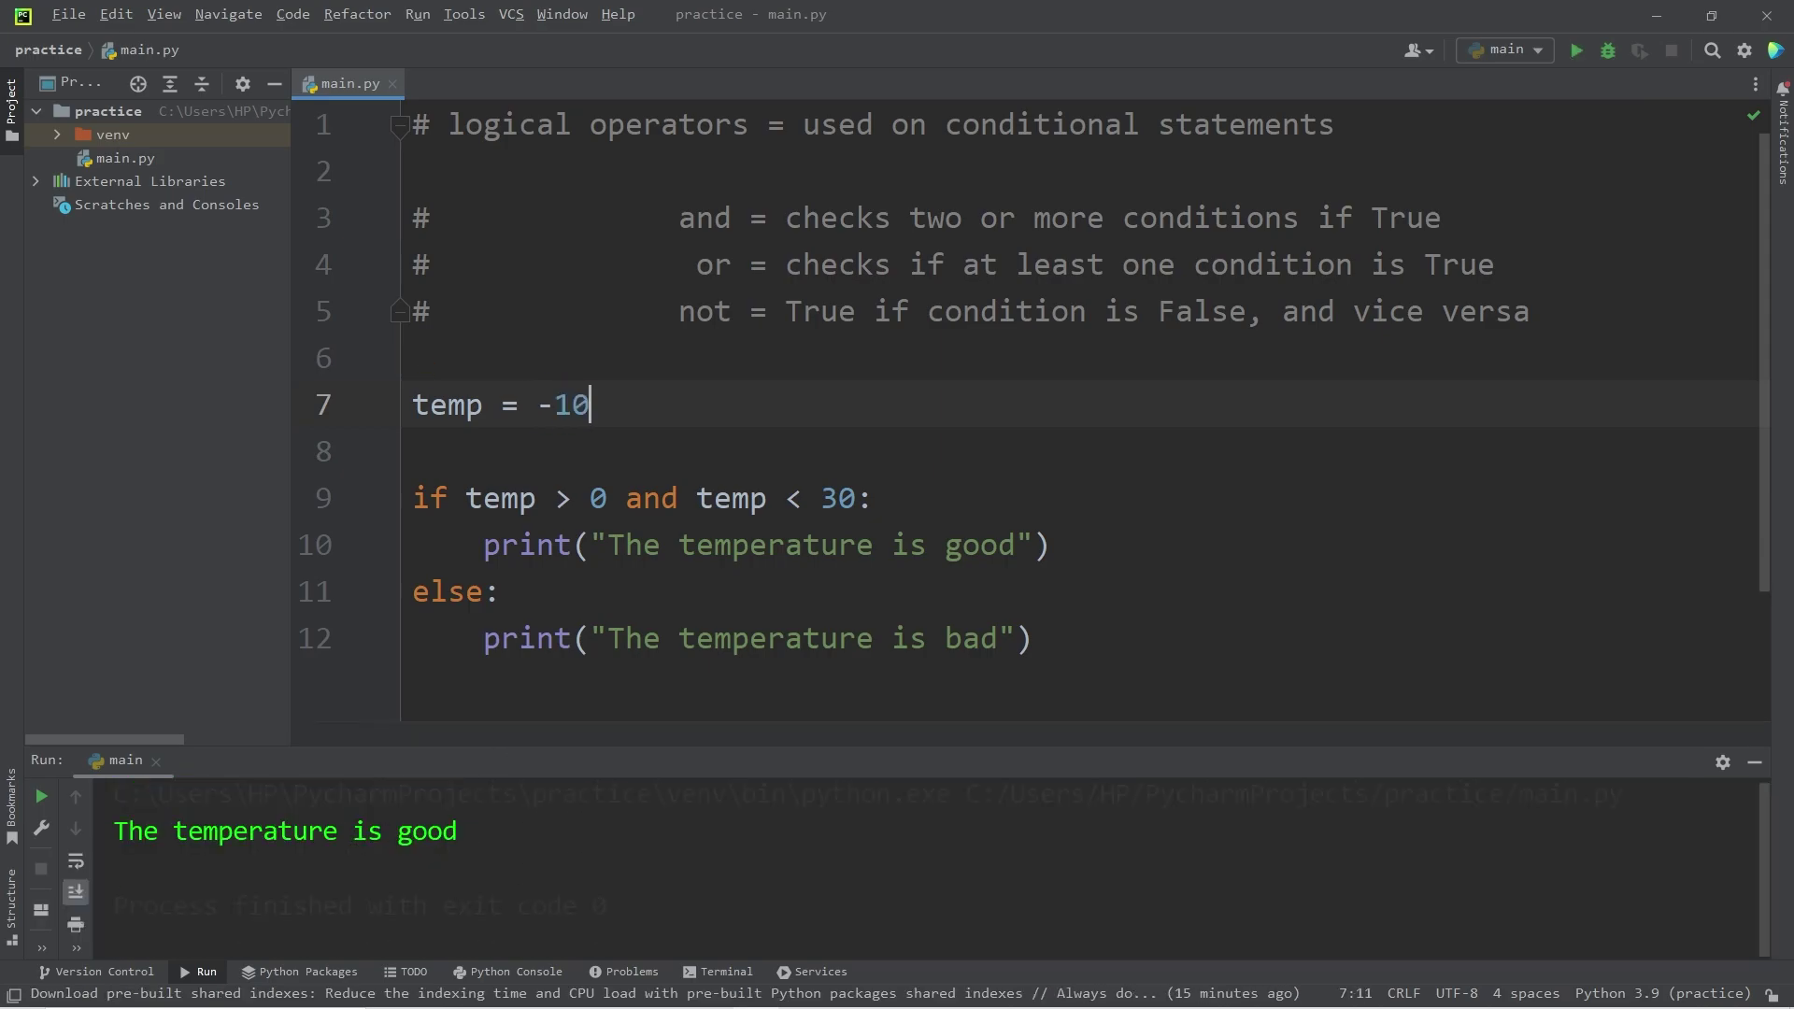
click(1576, 49)
drag(444, 828, 13, 838)
Change temp to 40 and rerun, confirming "The temperature is bad" is printed
drag(591, 405, 537, 404)
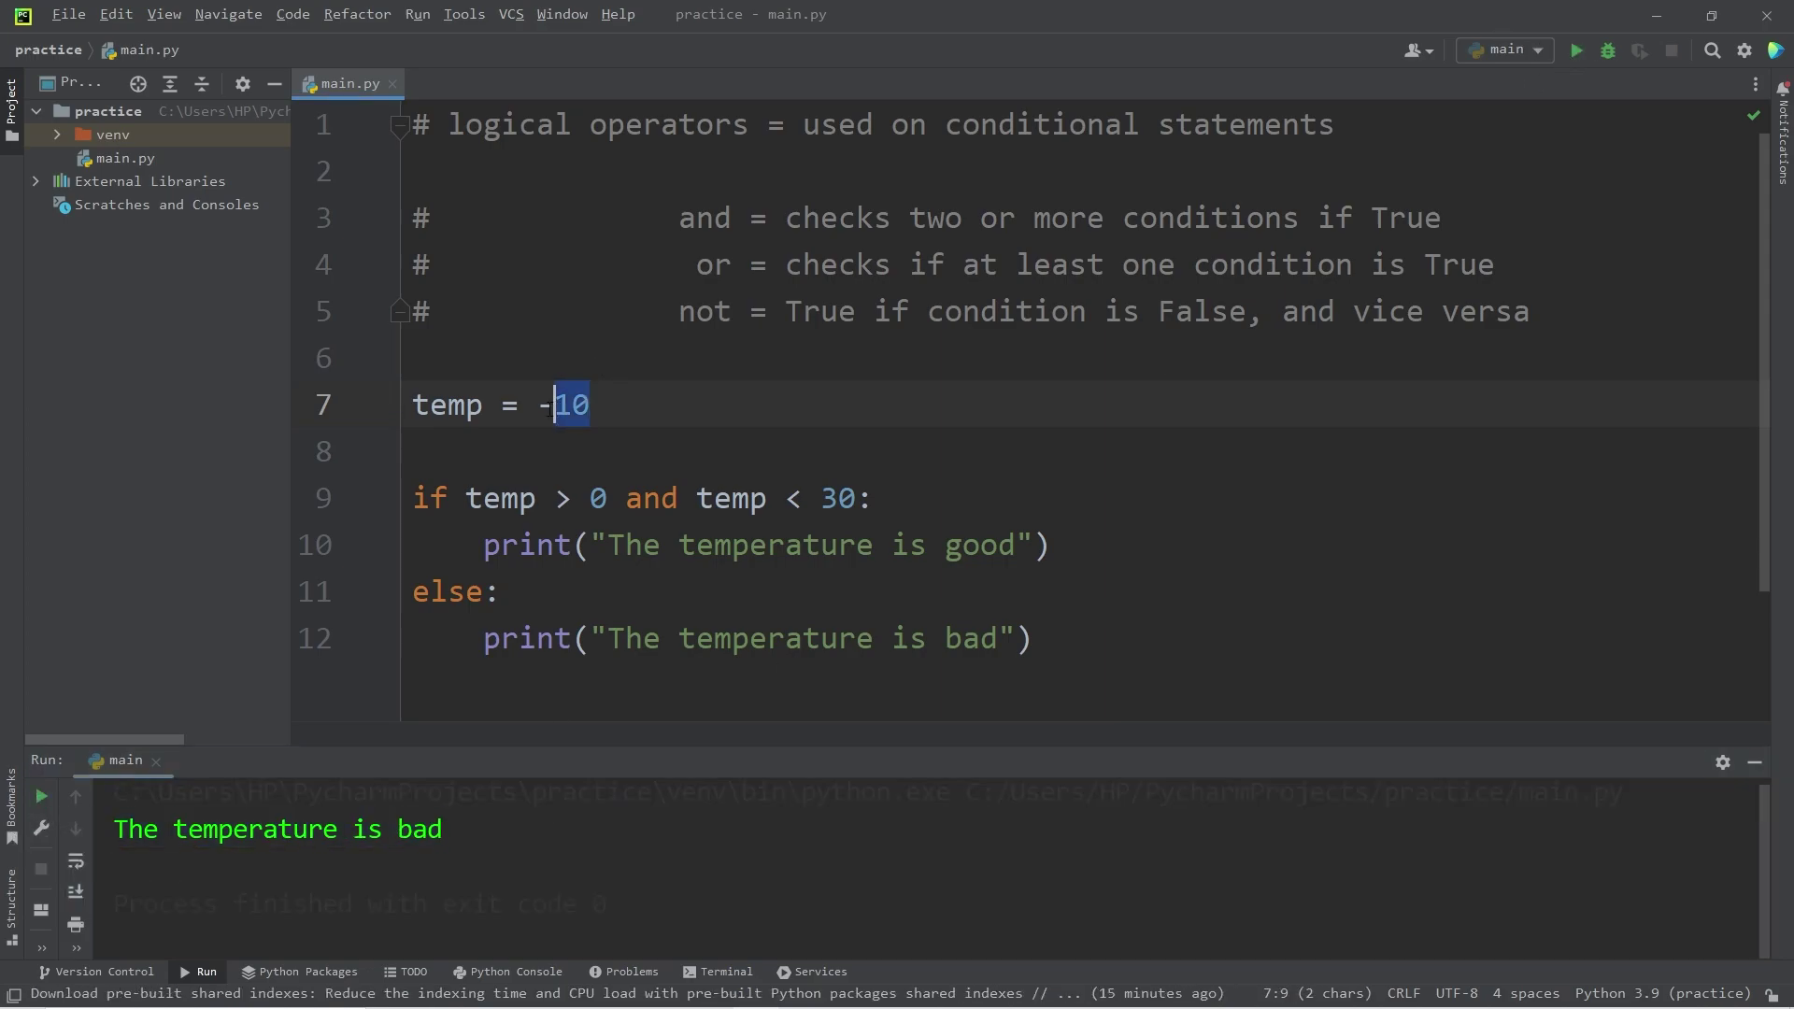
text(4)
text(0)
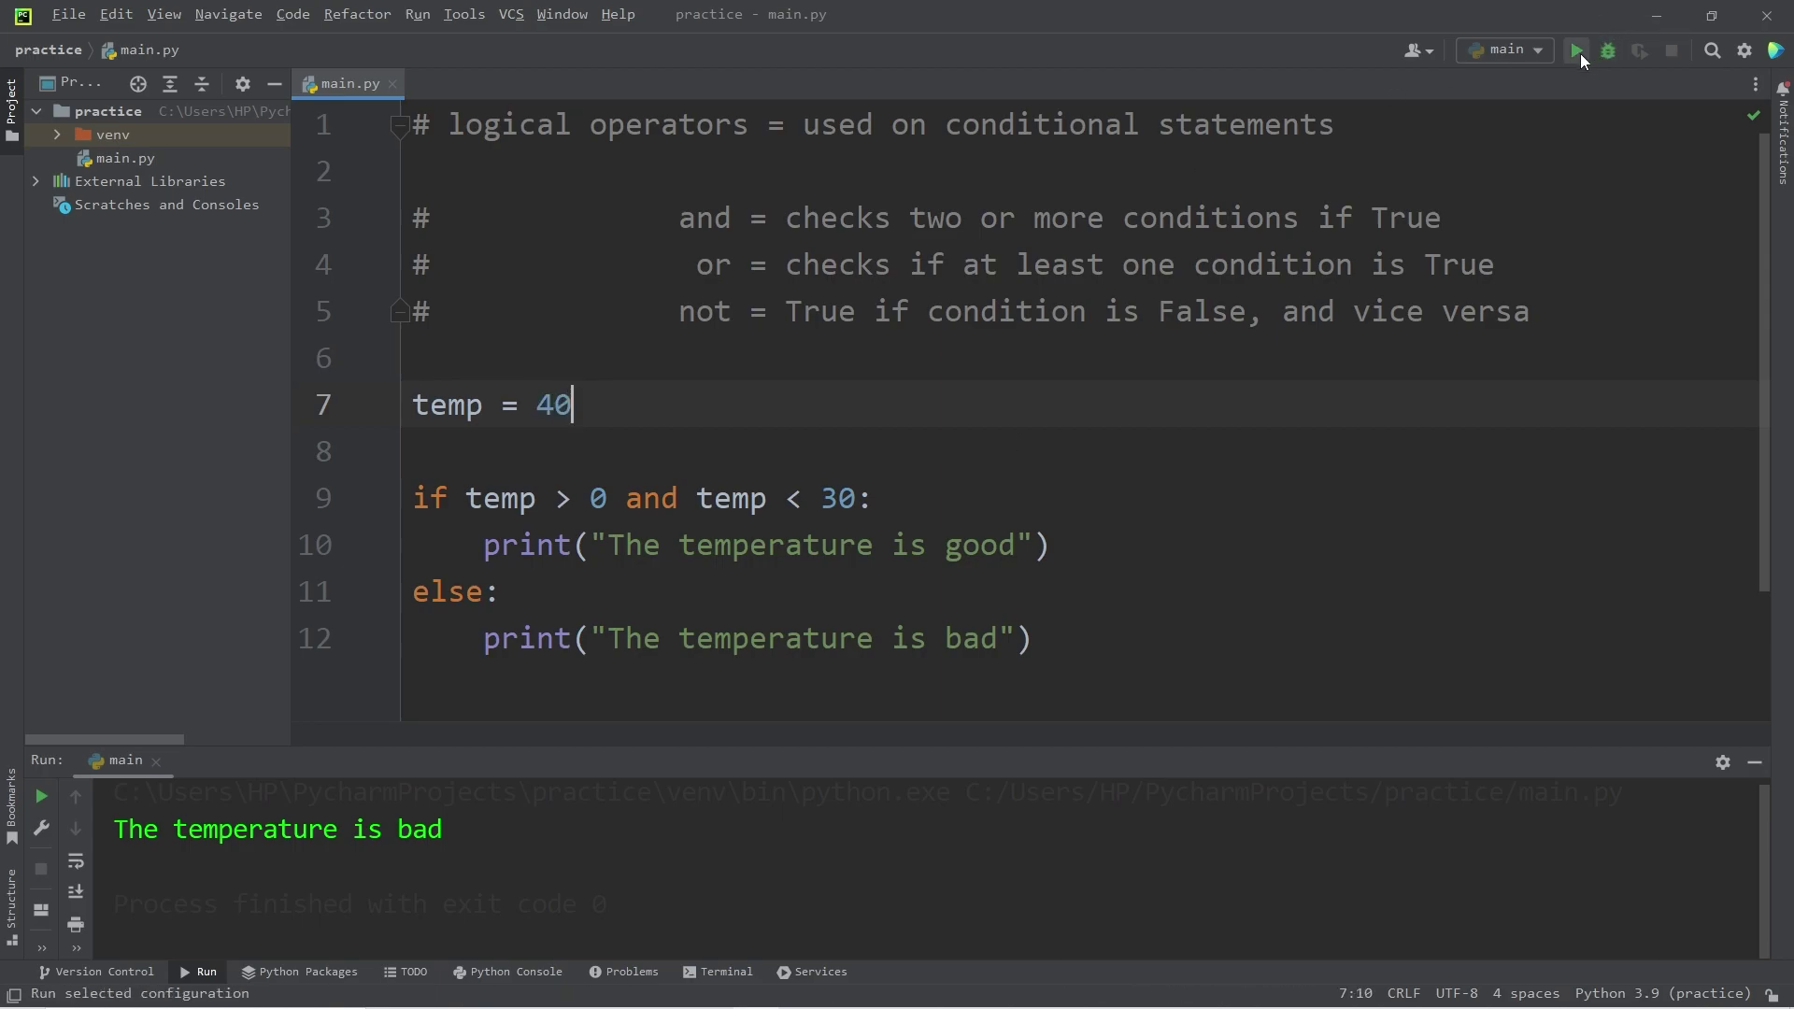
click(1577, 50)
drag(444, 828, 96, 832)
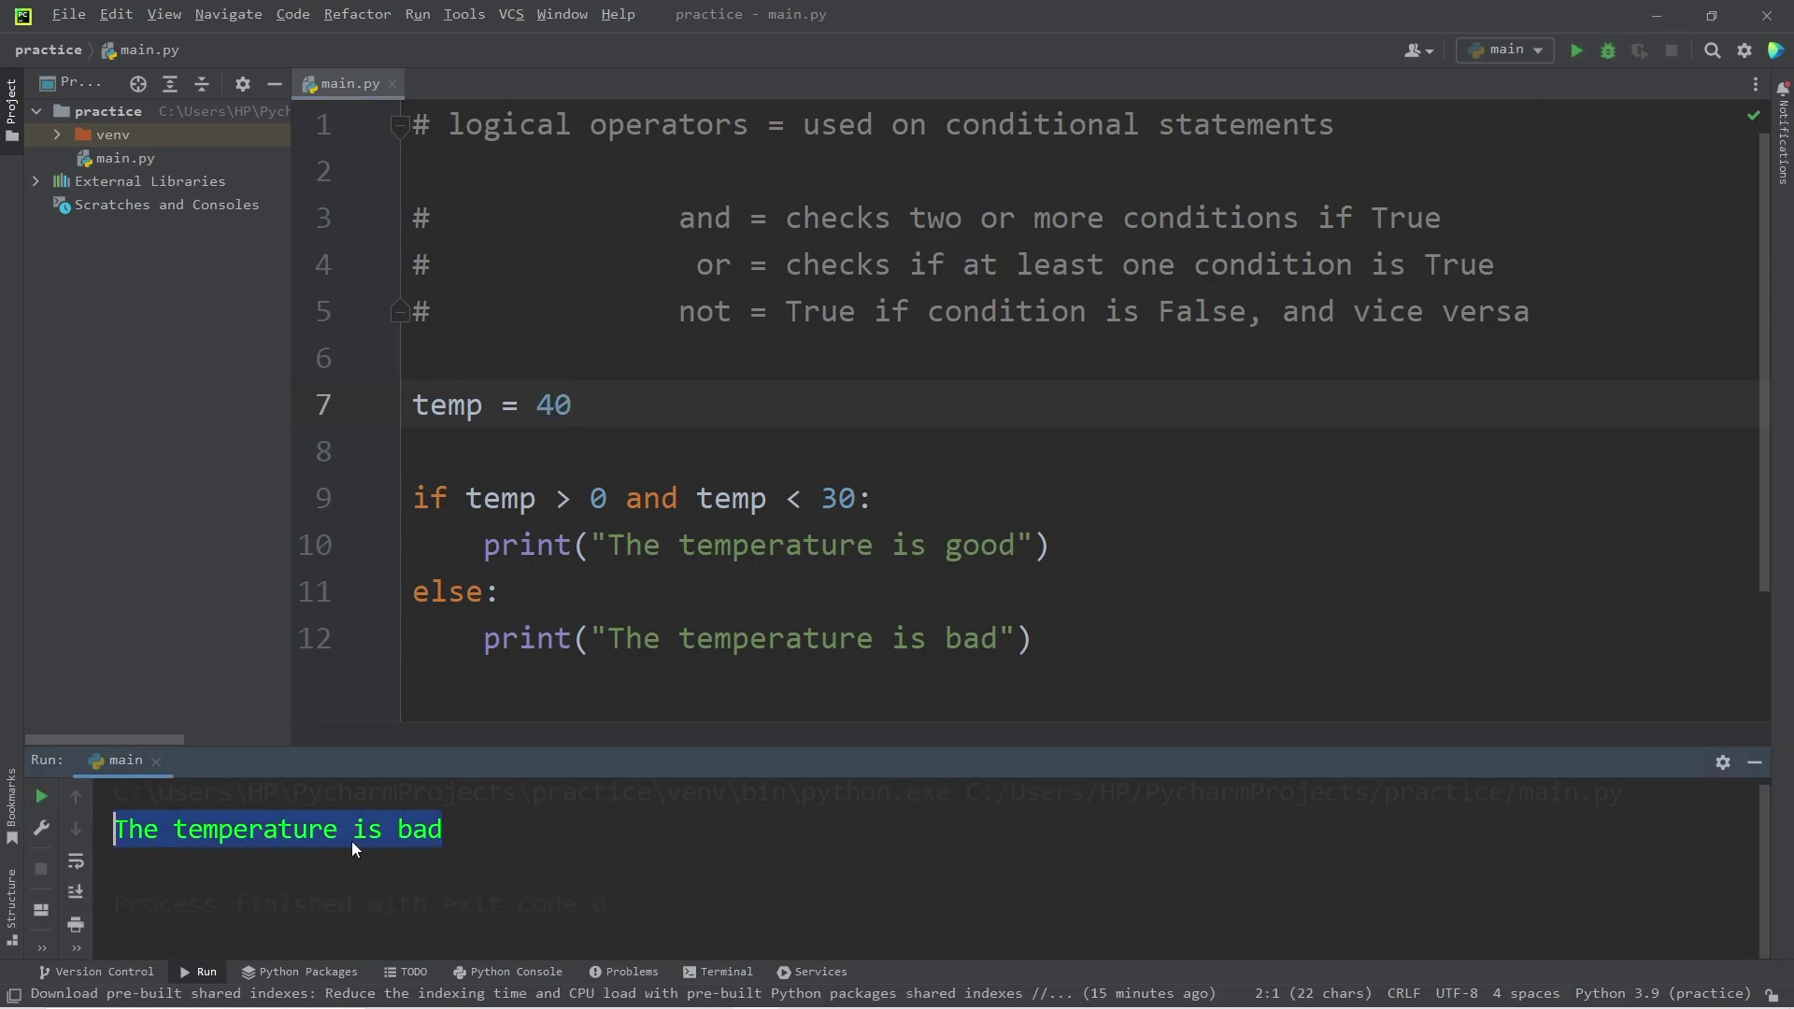
click(536, 832)
click(556, 501)
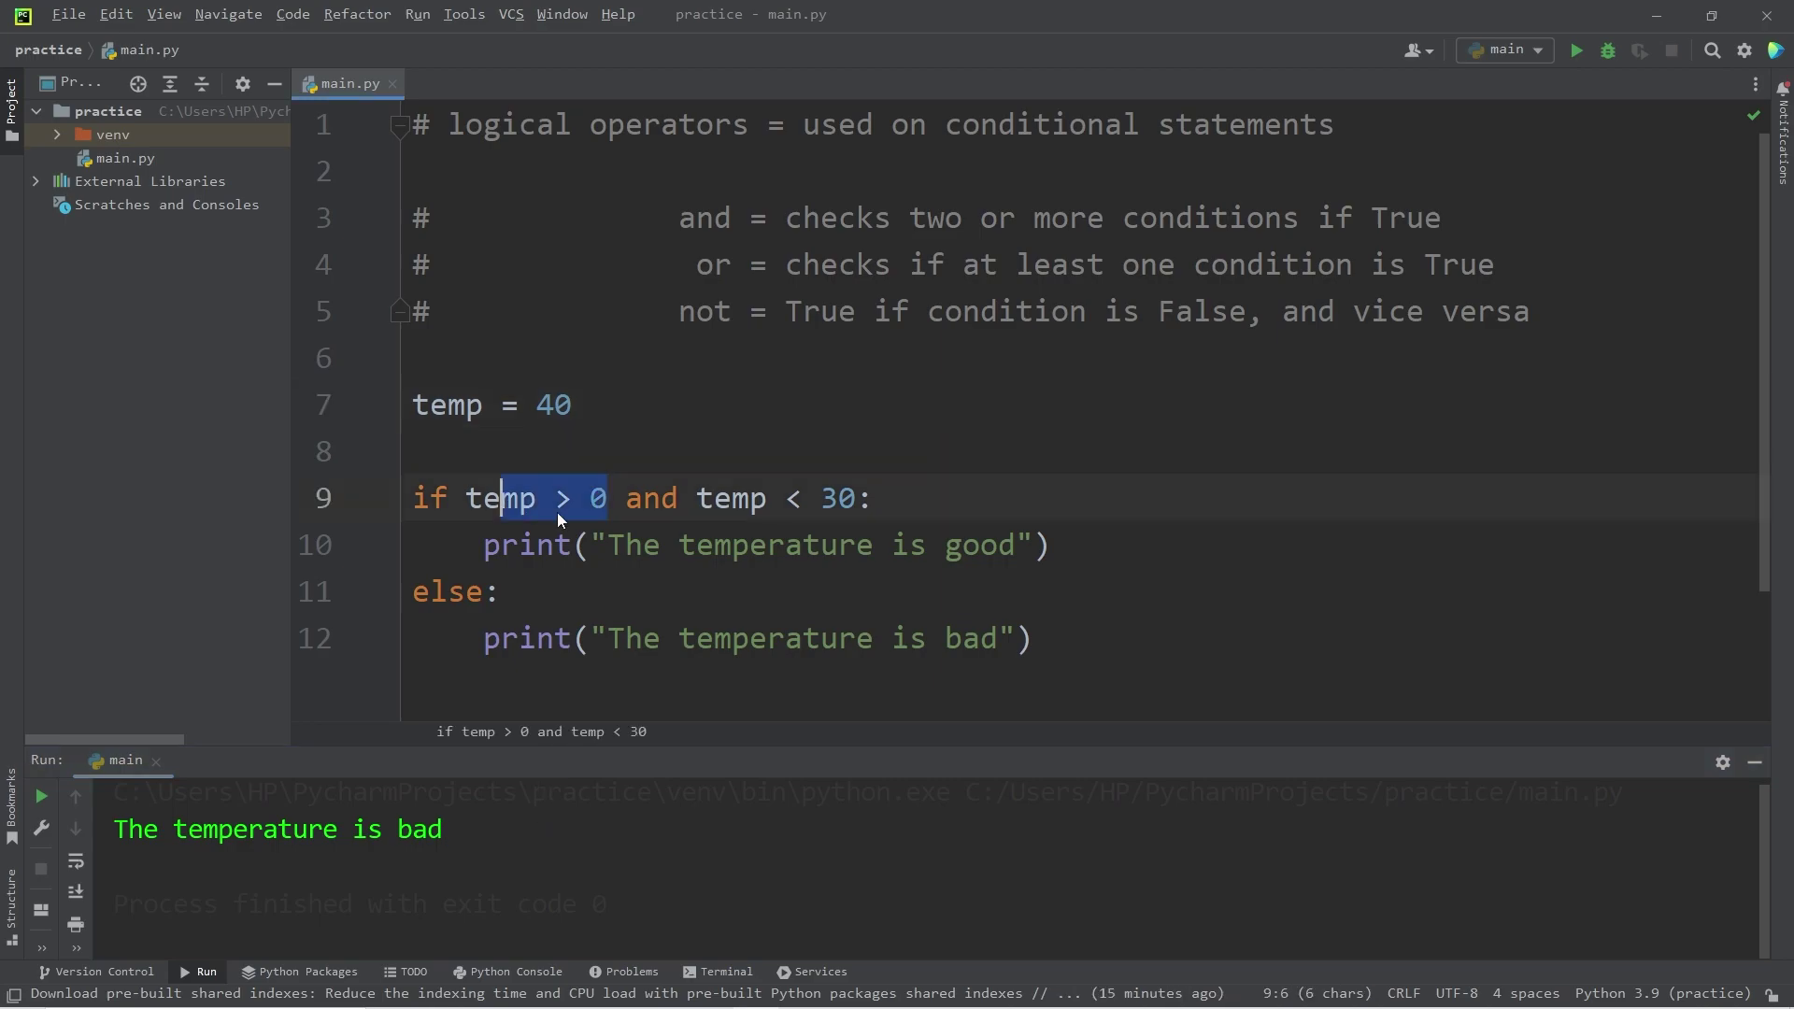
double_click(650, 498)
drag(608, 499, 465, 499)
mouse_move(697, 499)
mouse_down()
mouse_move(878, 499)
mouse_move(378, 497)
mouse_up()
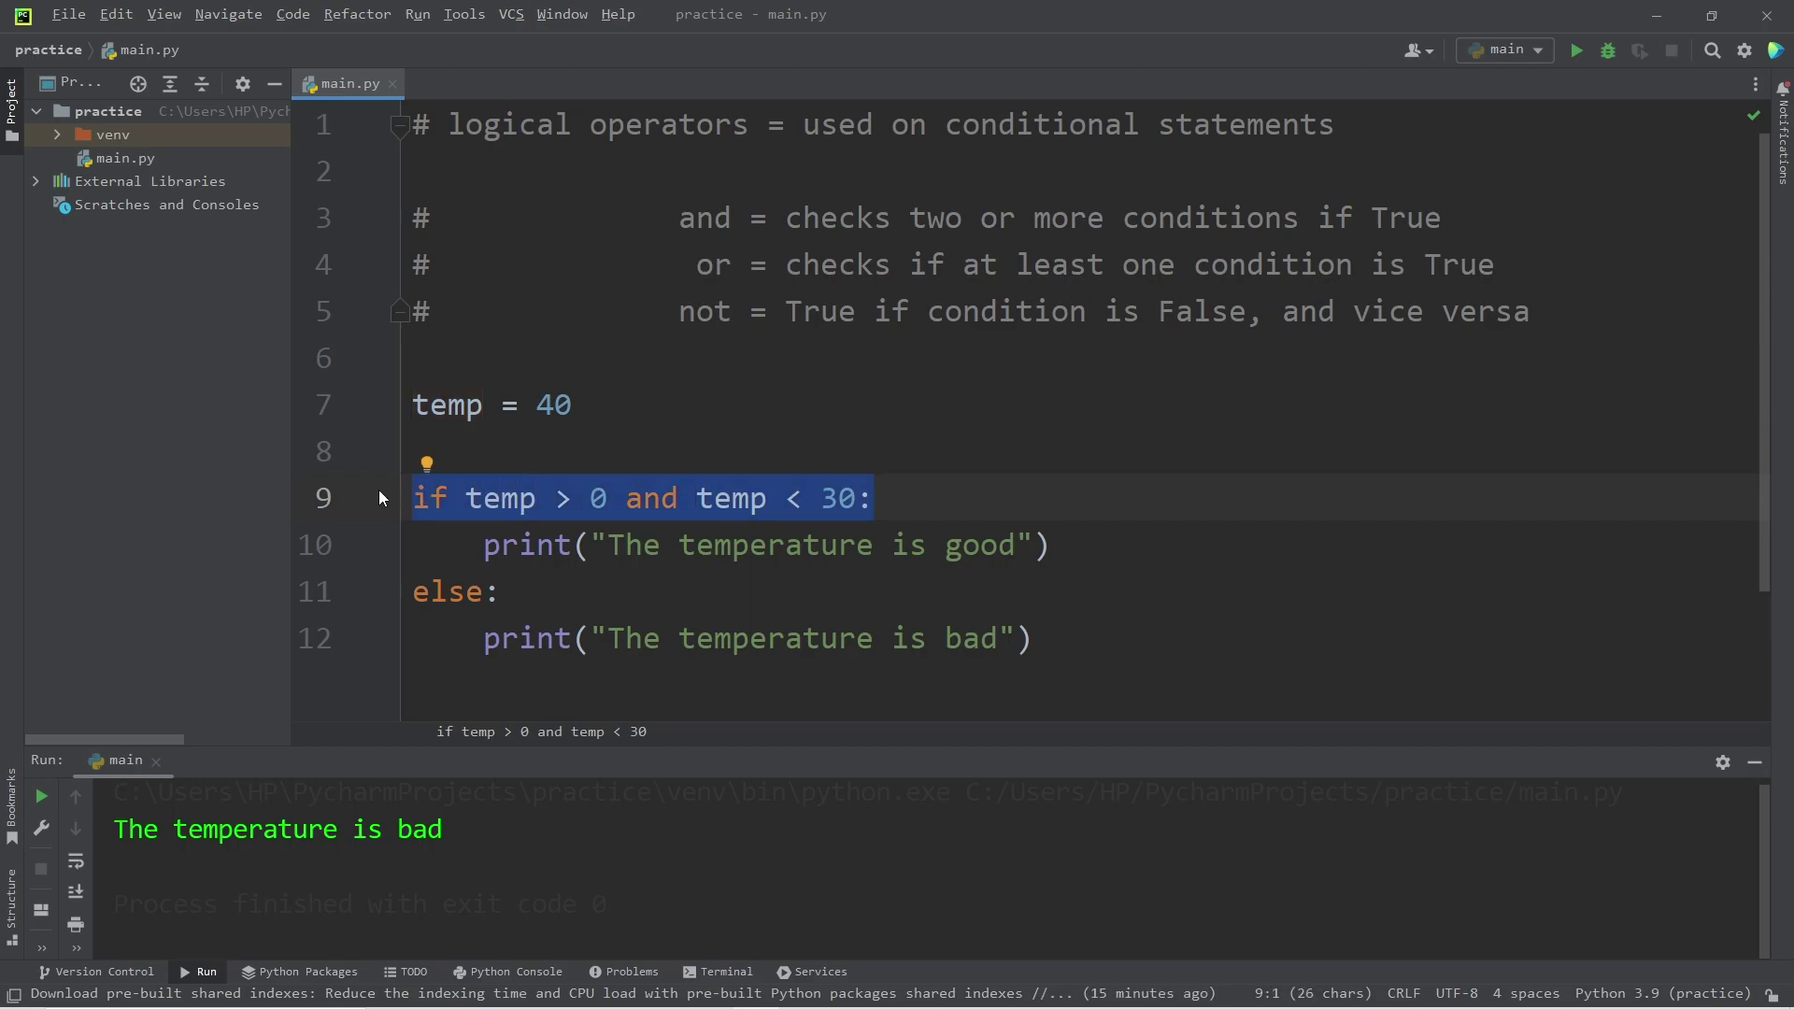
click(519, 545)
drag(1051, 545, 386, 506)
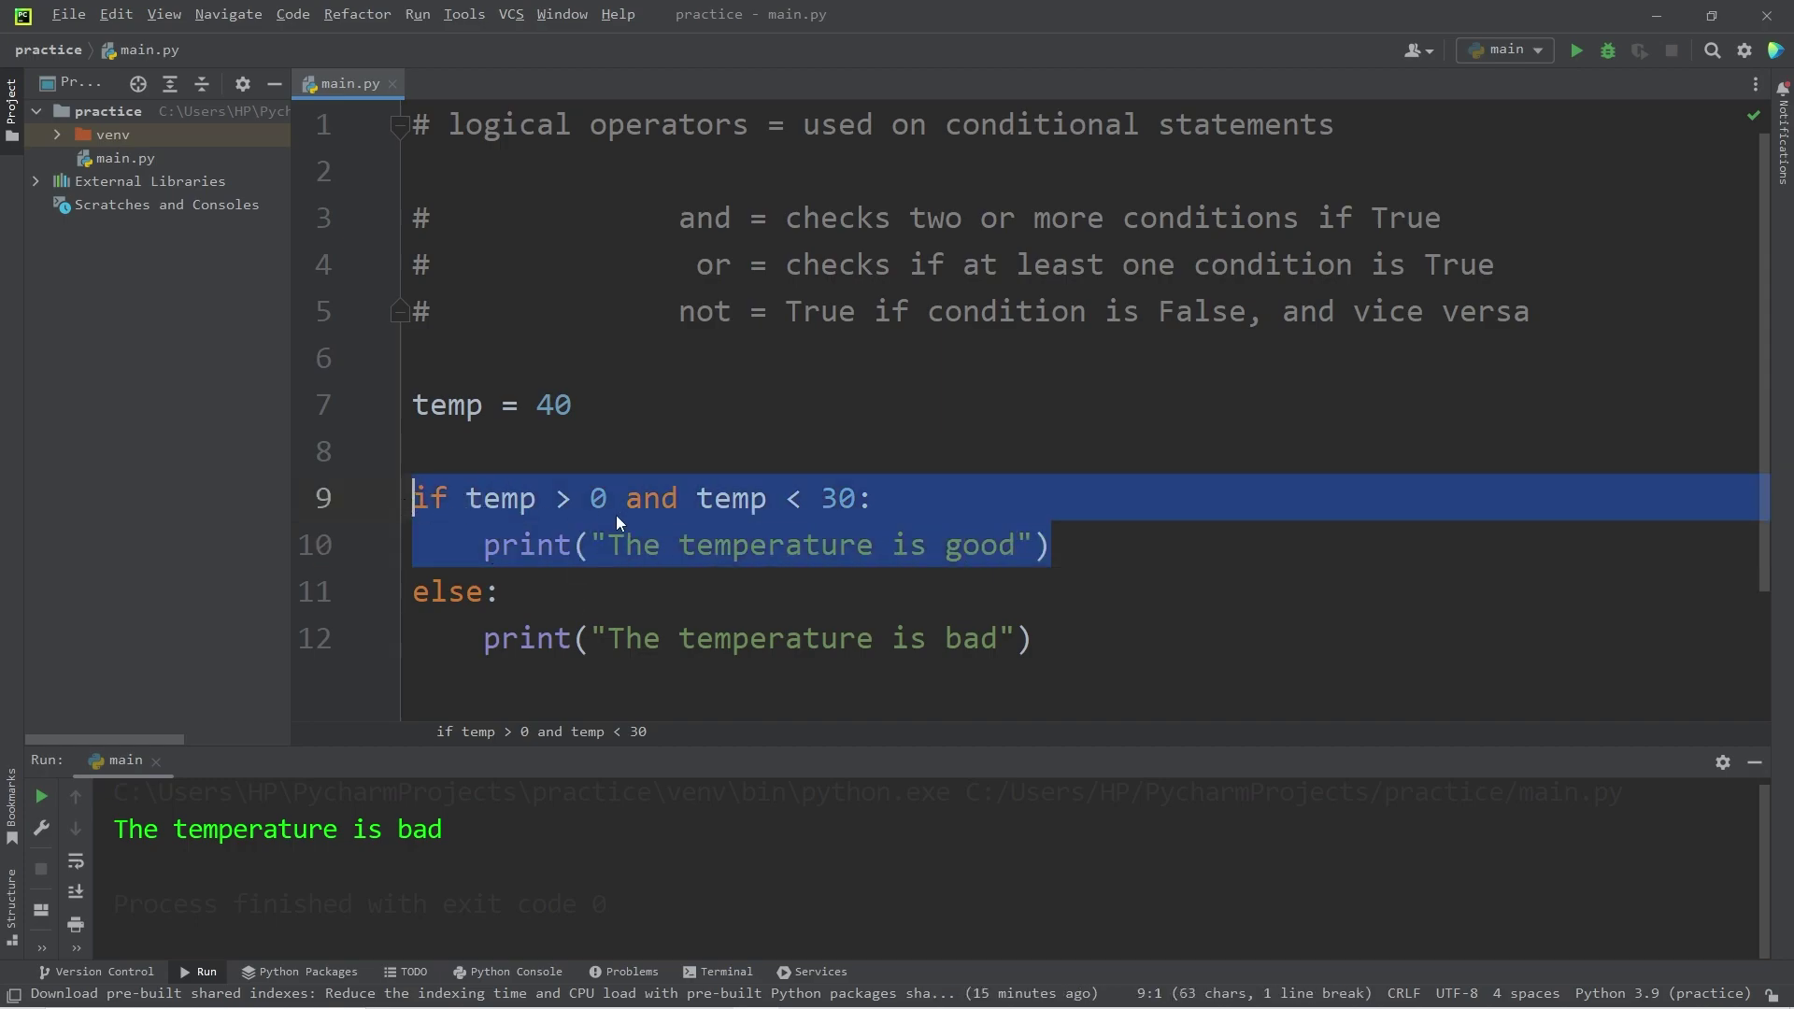
double_click(647, 499)
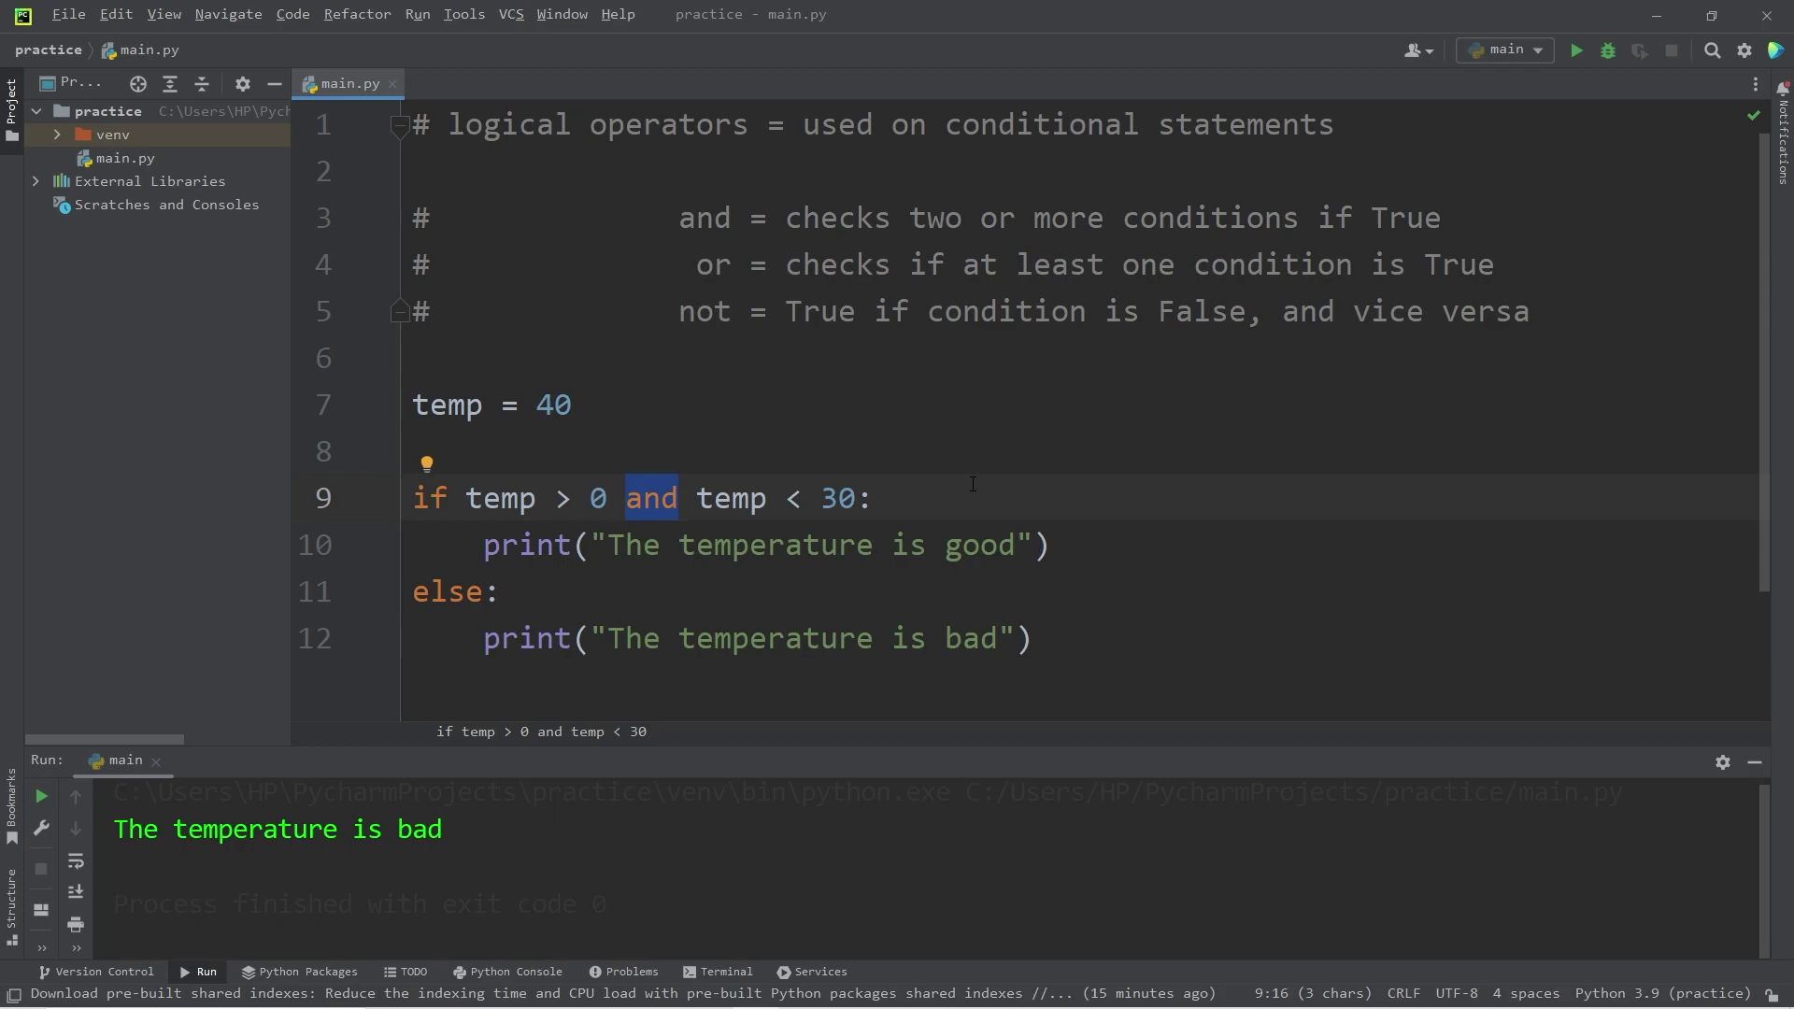
click(742, 404)
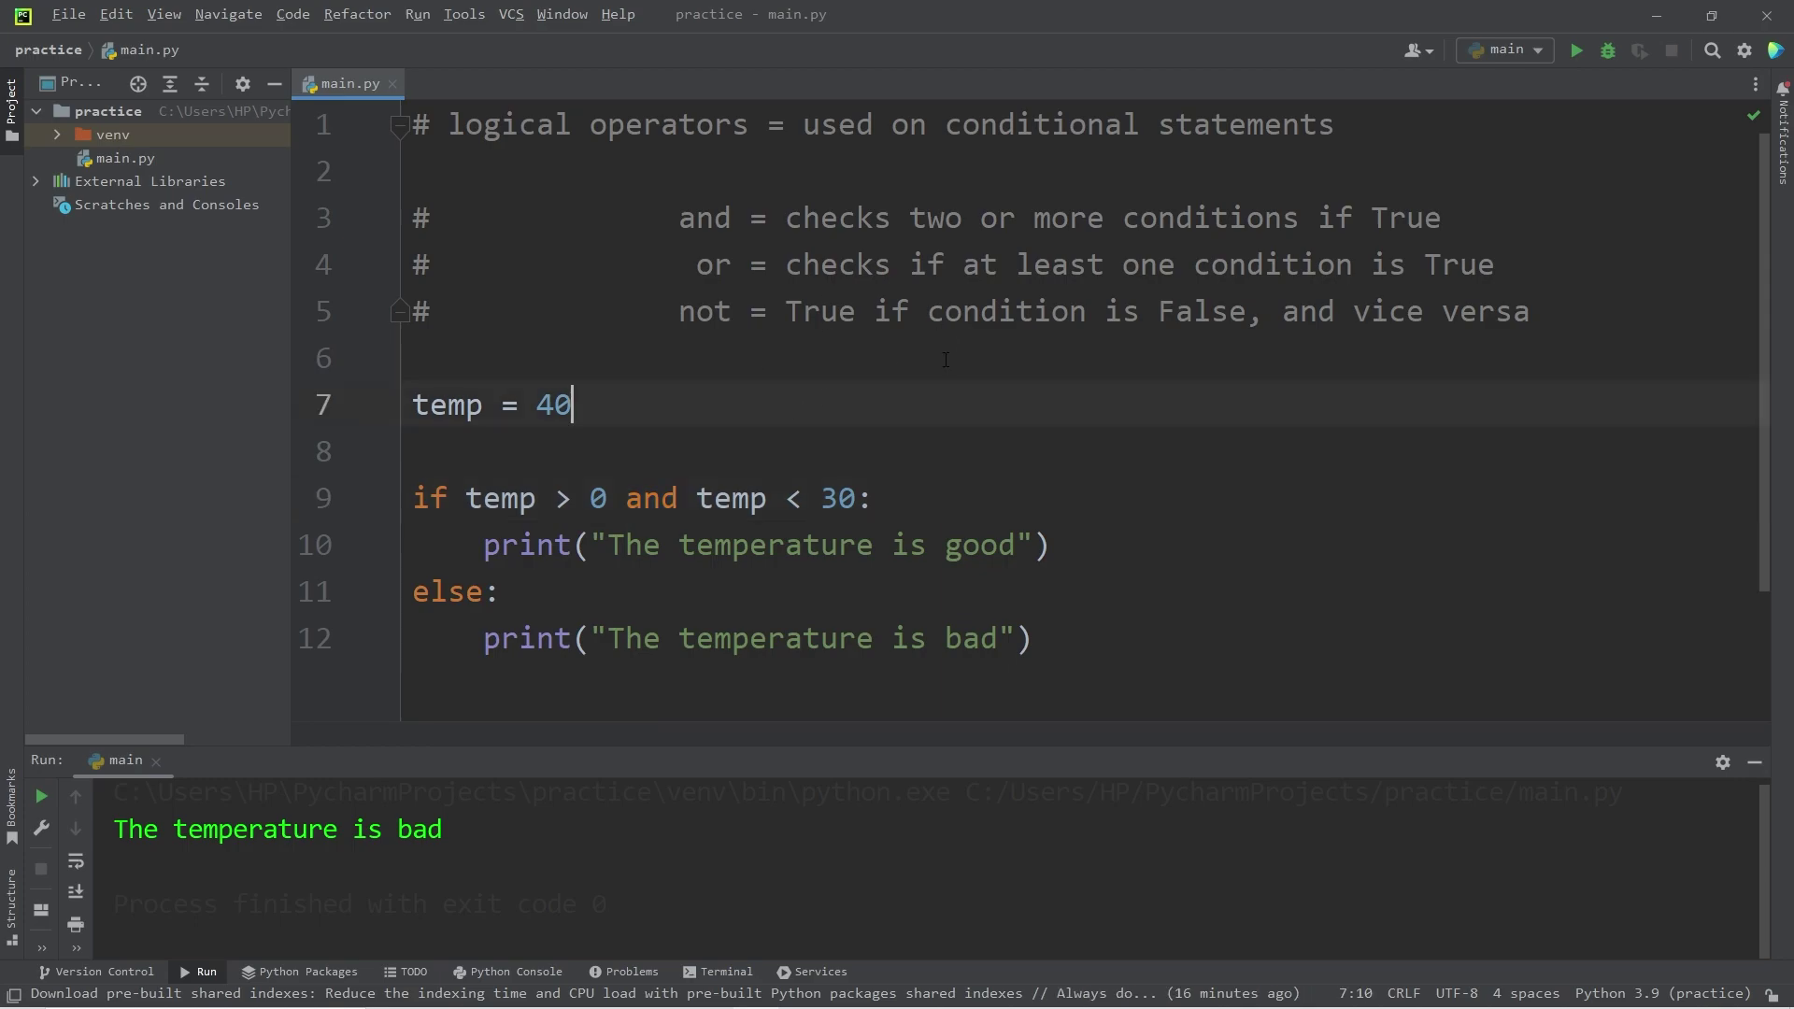
double_click(713, 265)
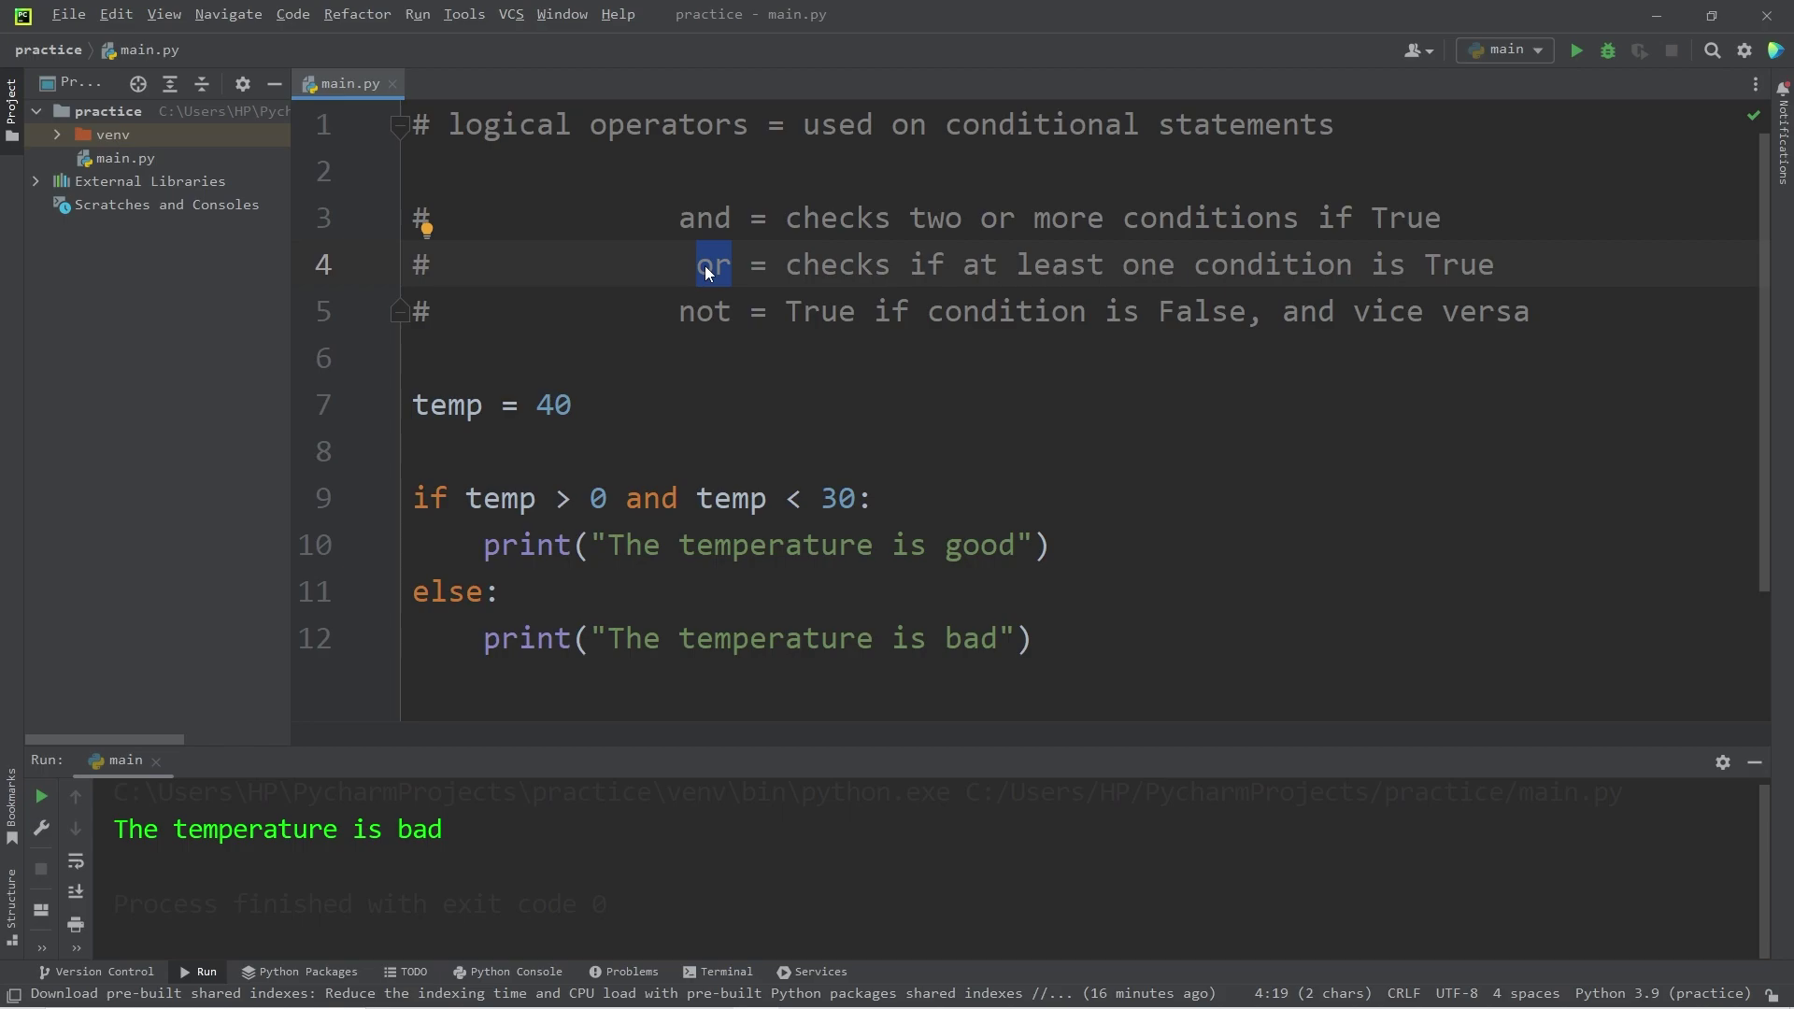
Replace 'and' with 'or' in the line 9 temperature condition
double_click(651, 497)
text(o)
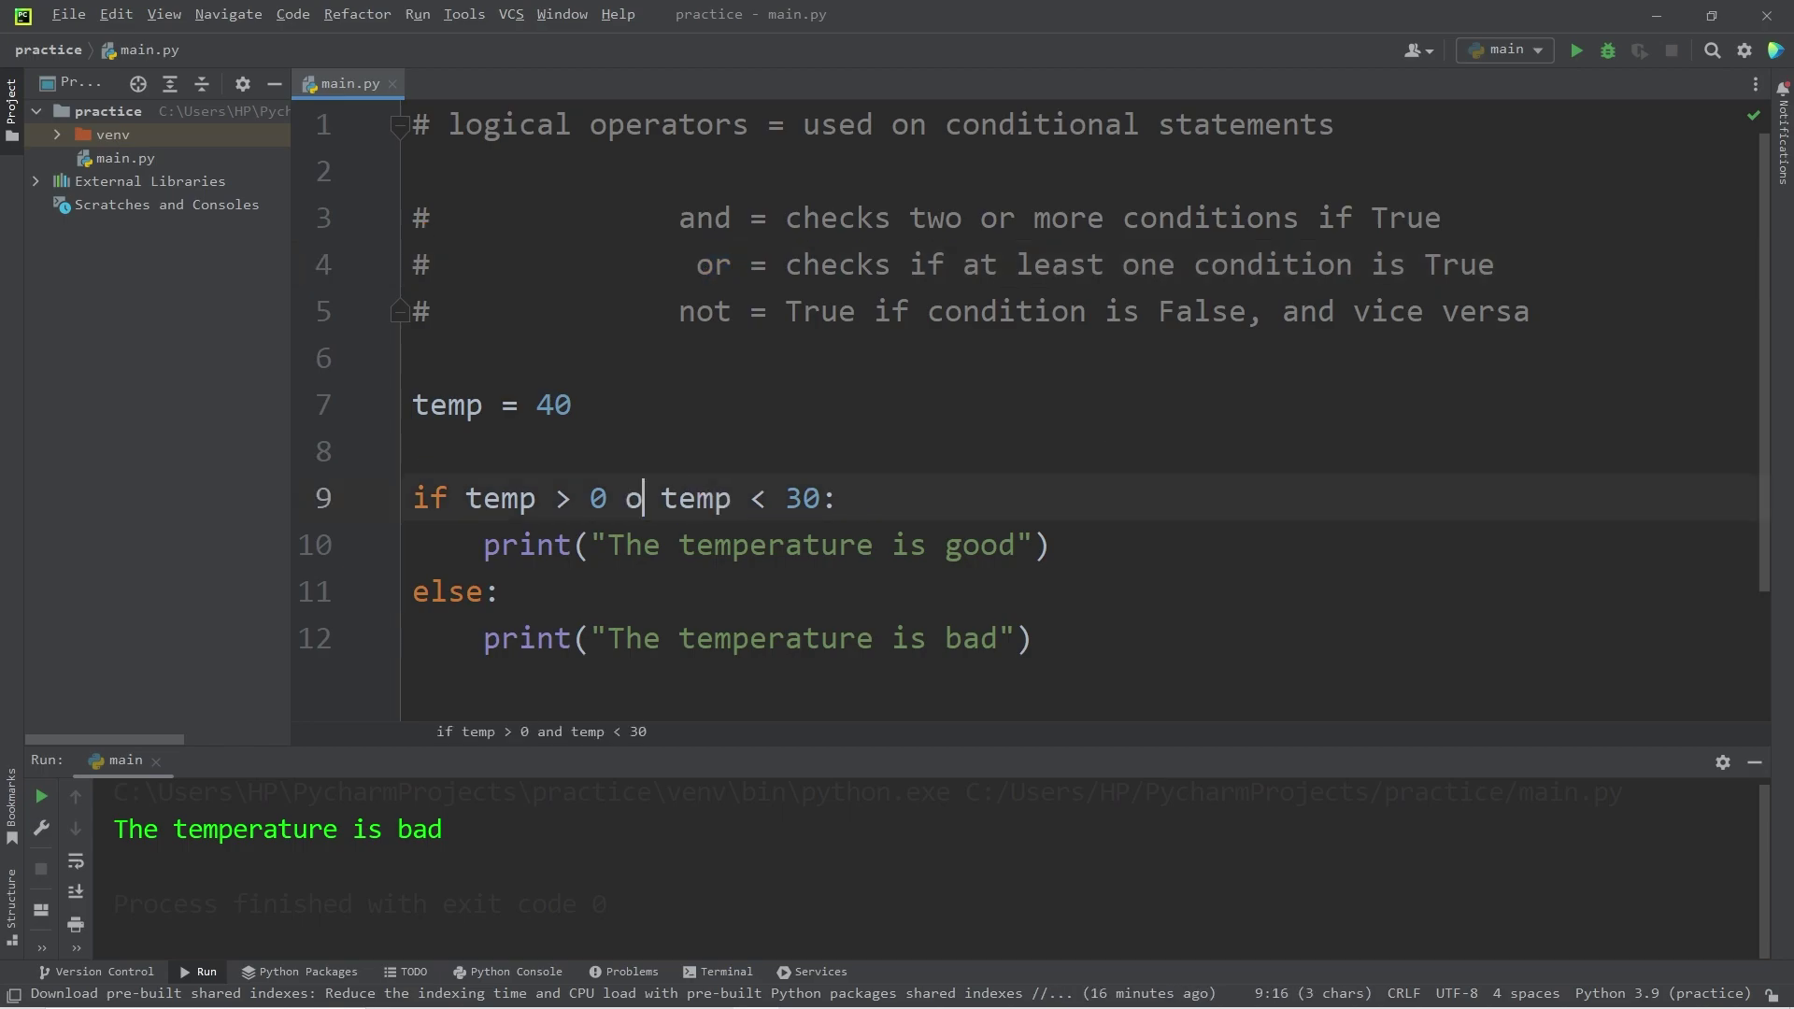
text(r)
click(421, 452)
drag(609, 497, 466, 497)
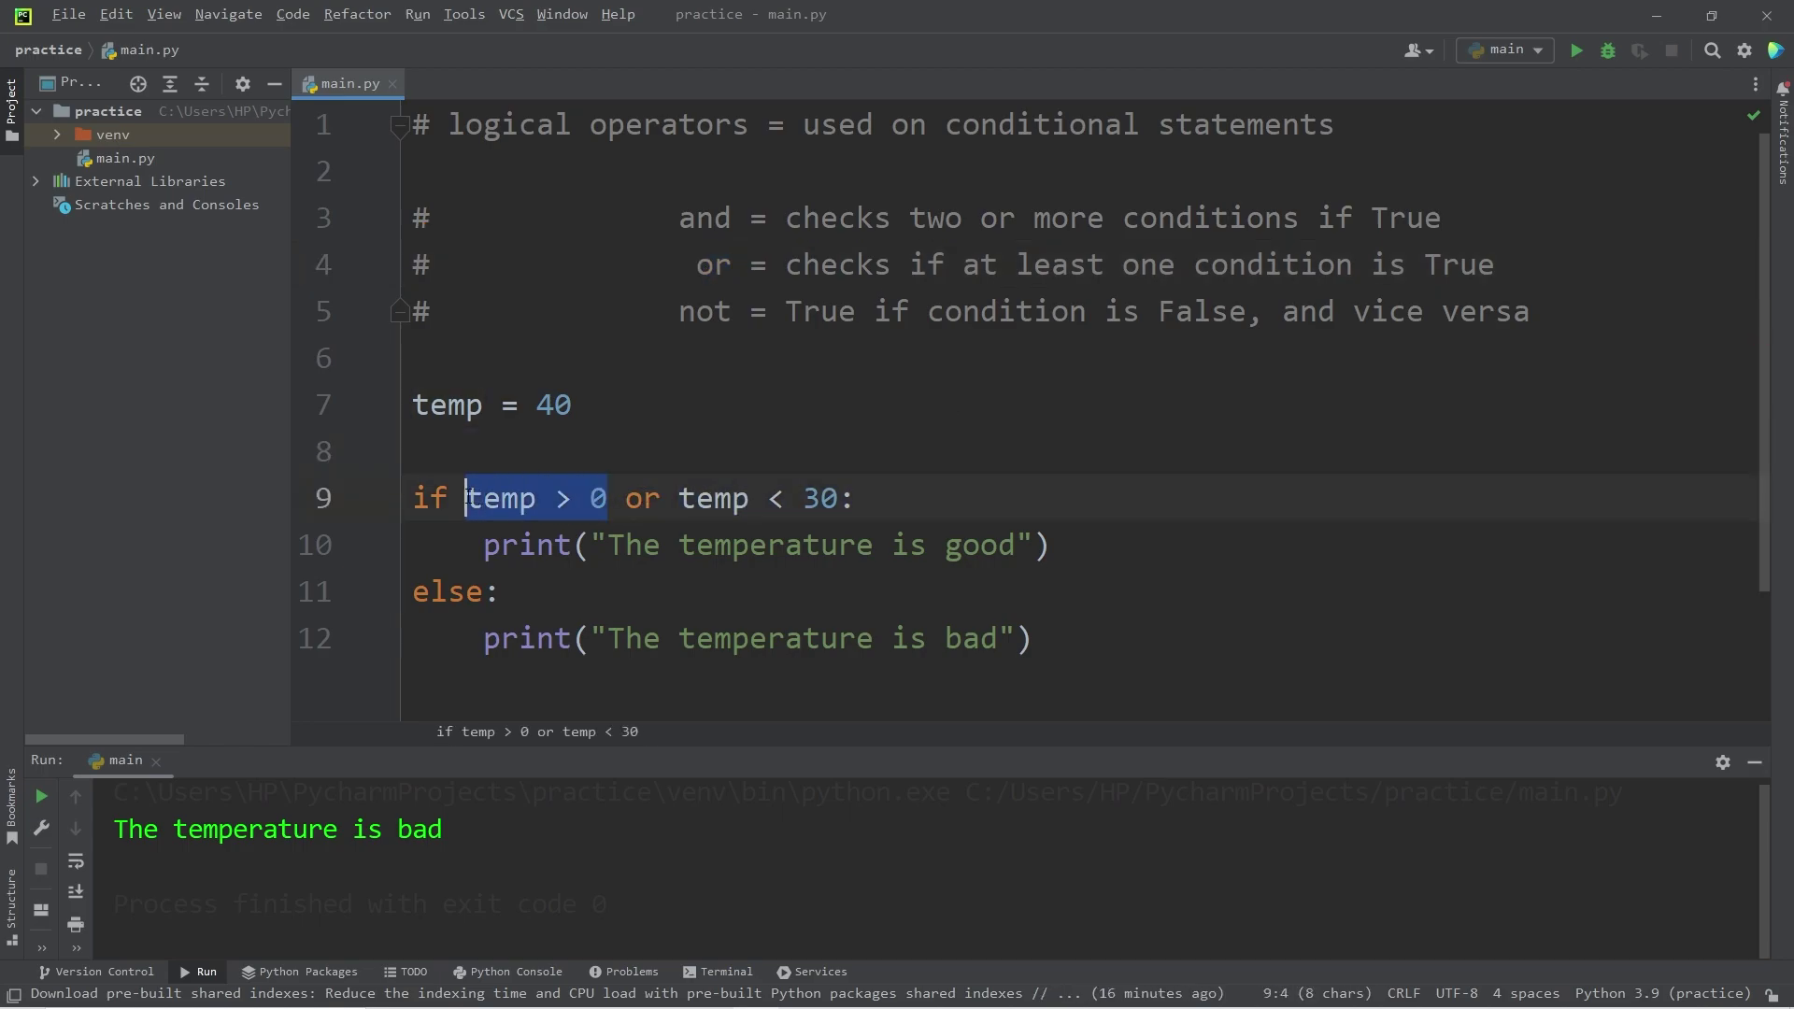
mouse_move(678, 498)
mouse_down()
mouse_move(858, 497)
mouse_move(412, 497)
mouse_up()
click(1048, 498)
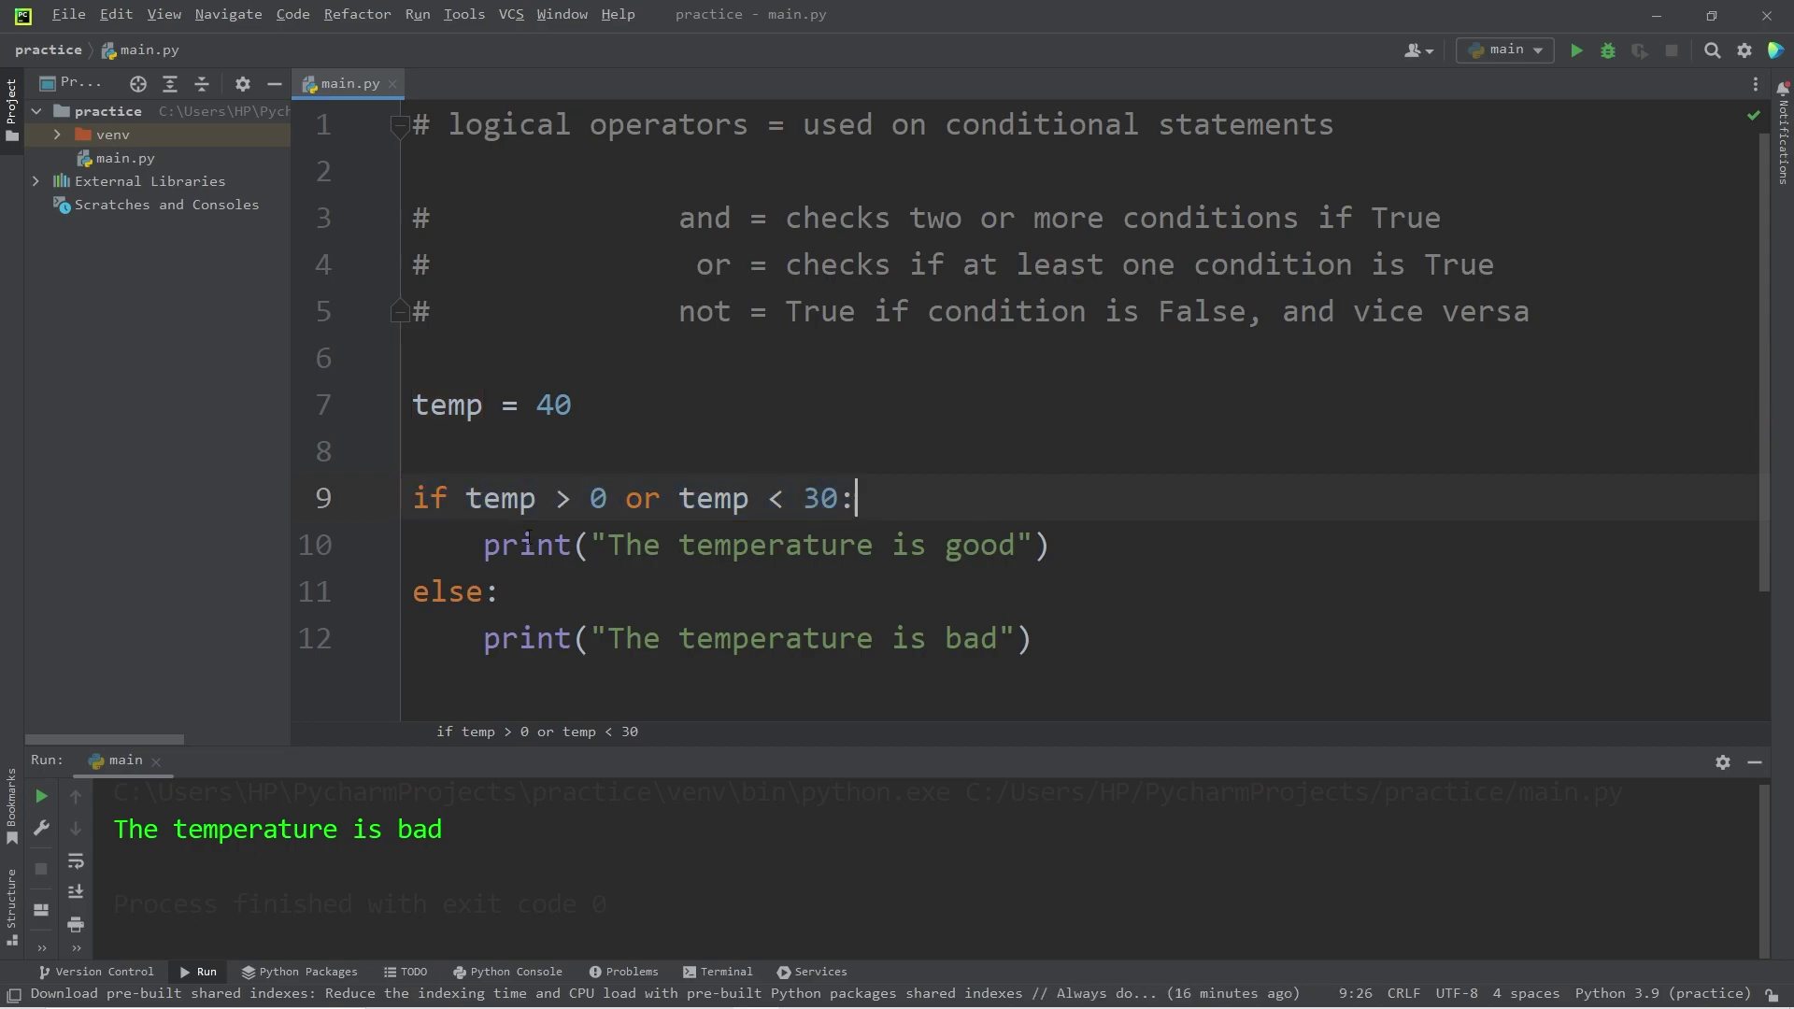
Make the comparisons temp <= 0 and temp >= 30, and swap the good/bad messages
click(572, 498)
key(BackSpace)
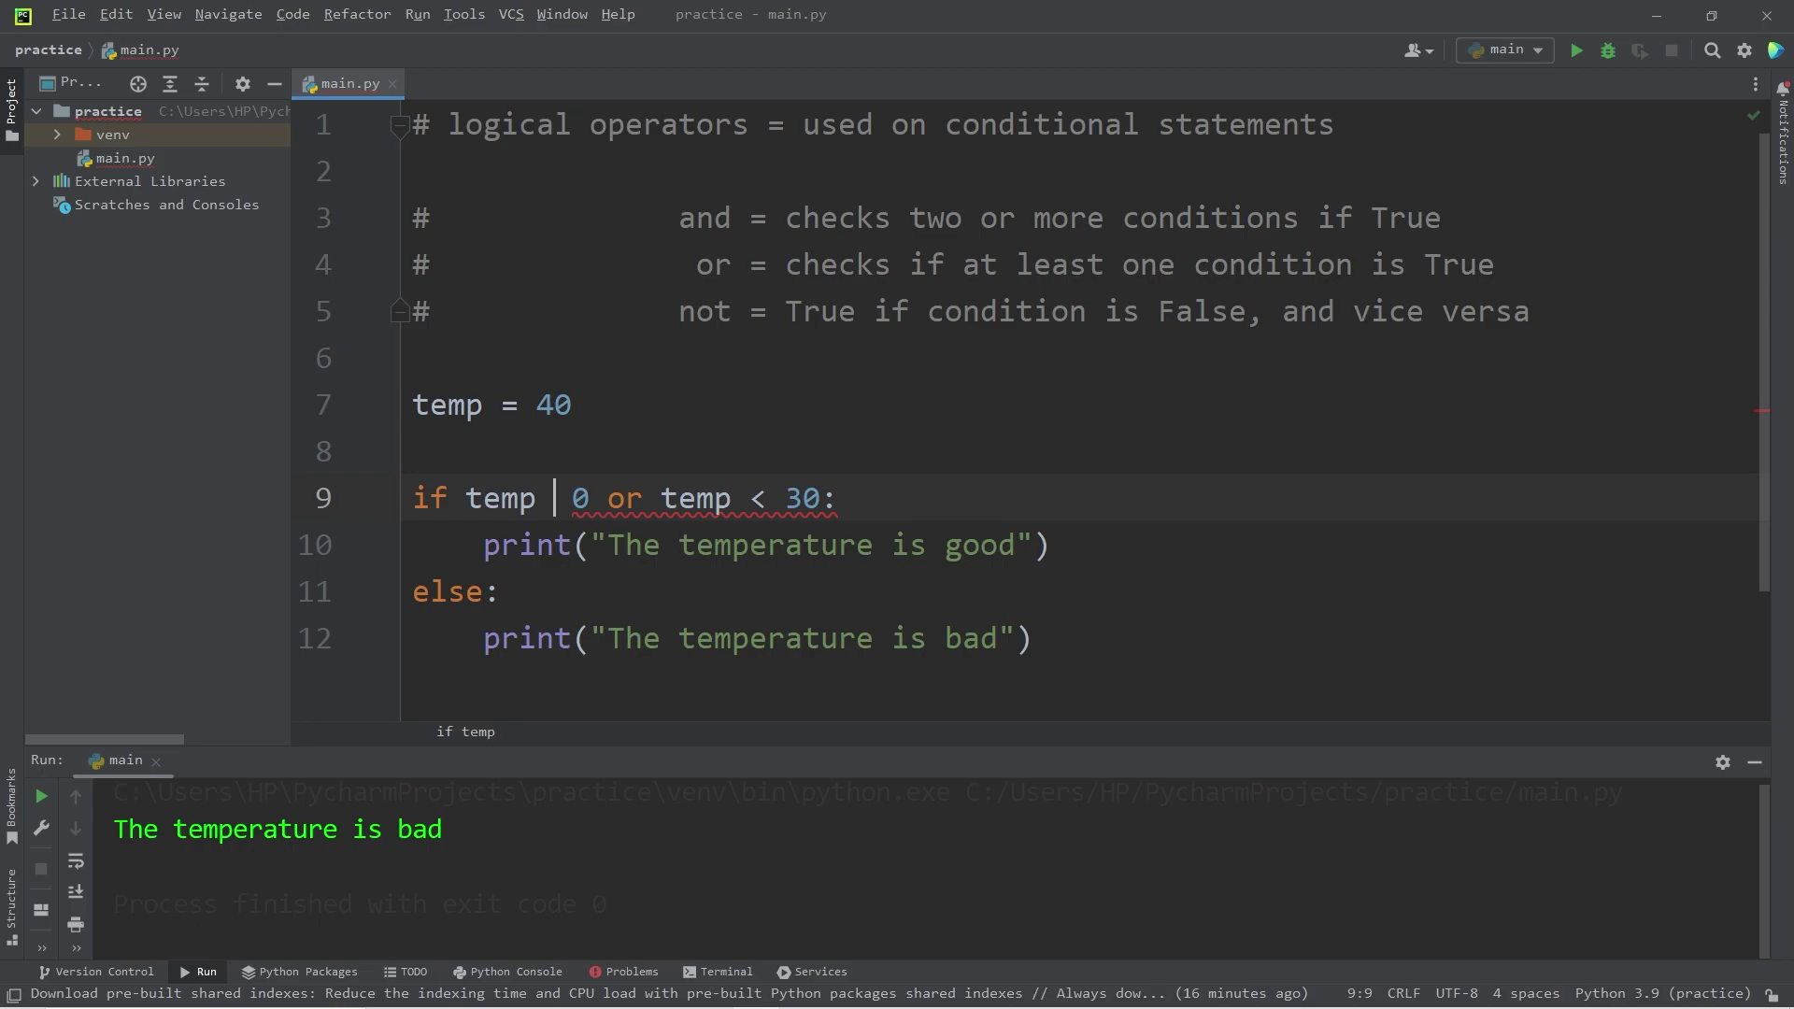
text(<=)
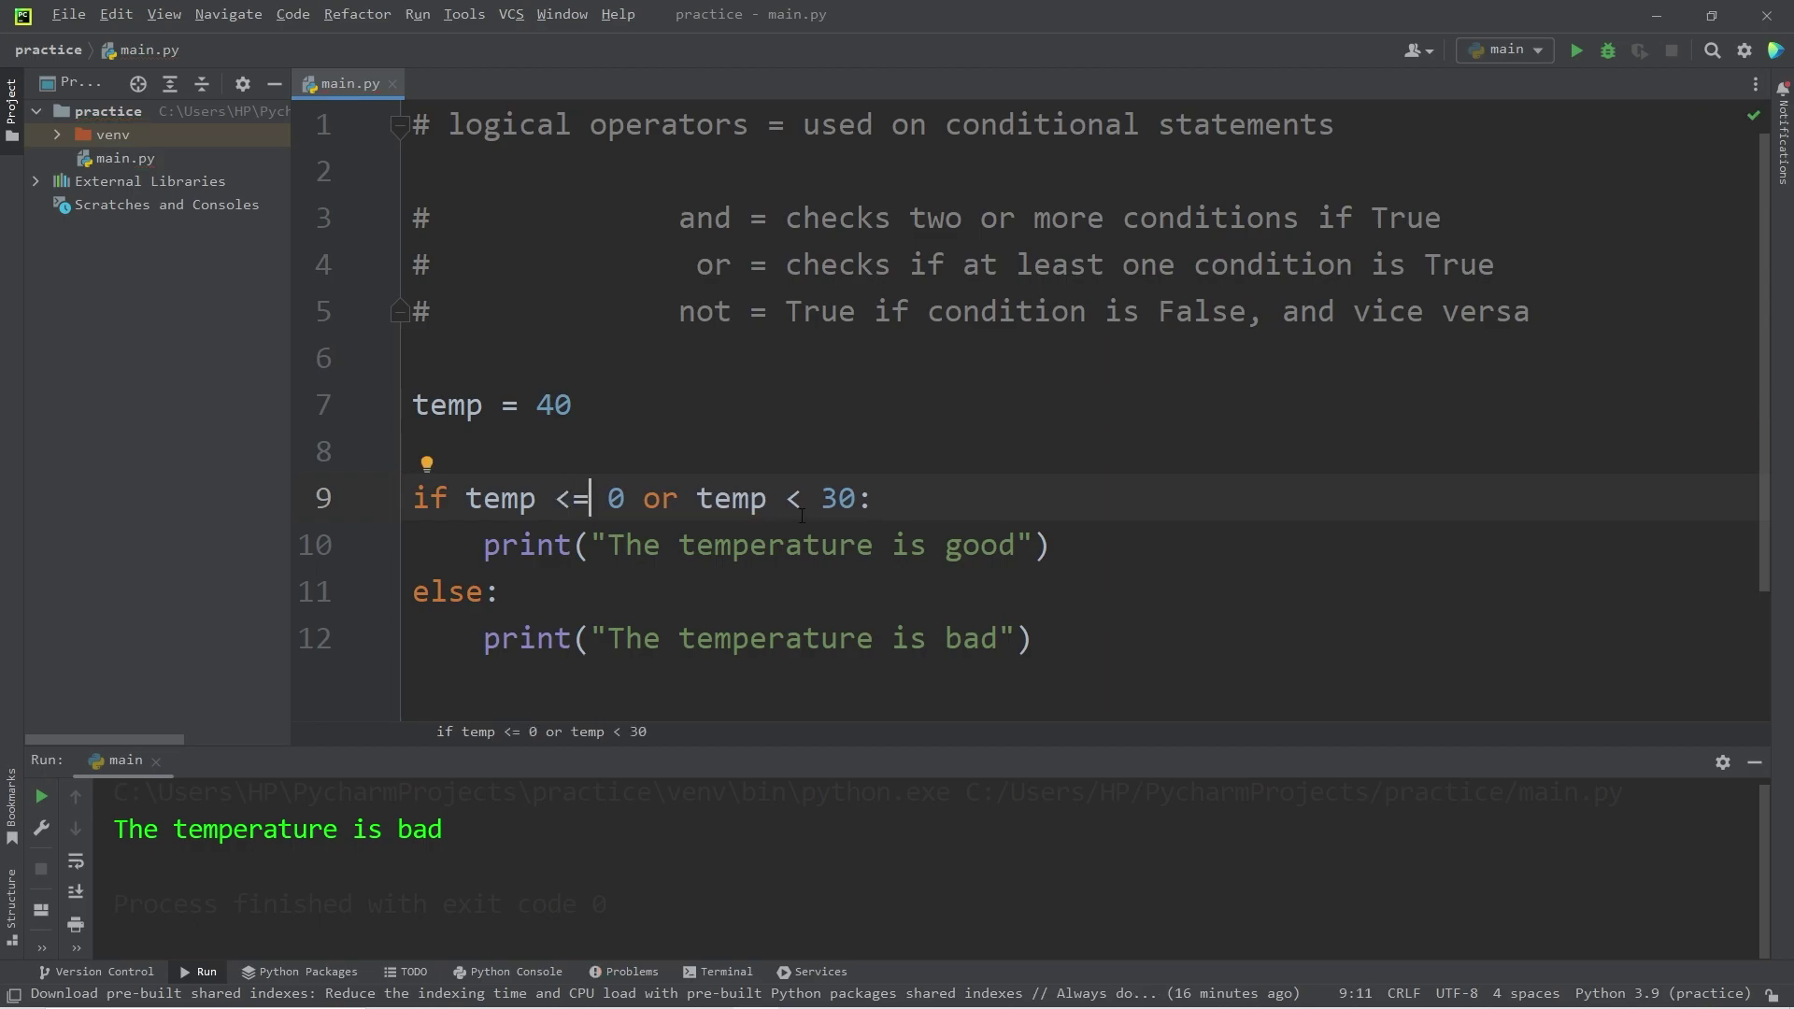
key(BackSpace)
text(>=)
double_click(987, 545)
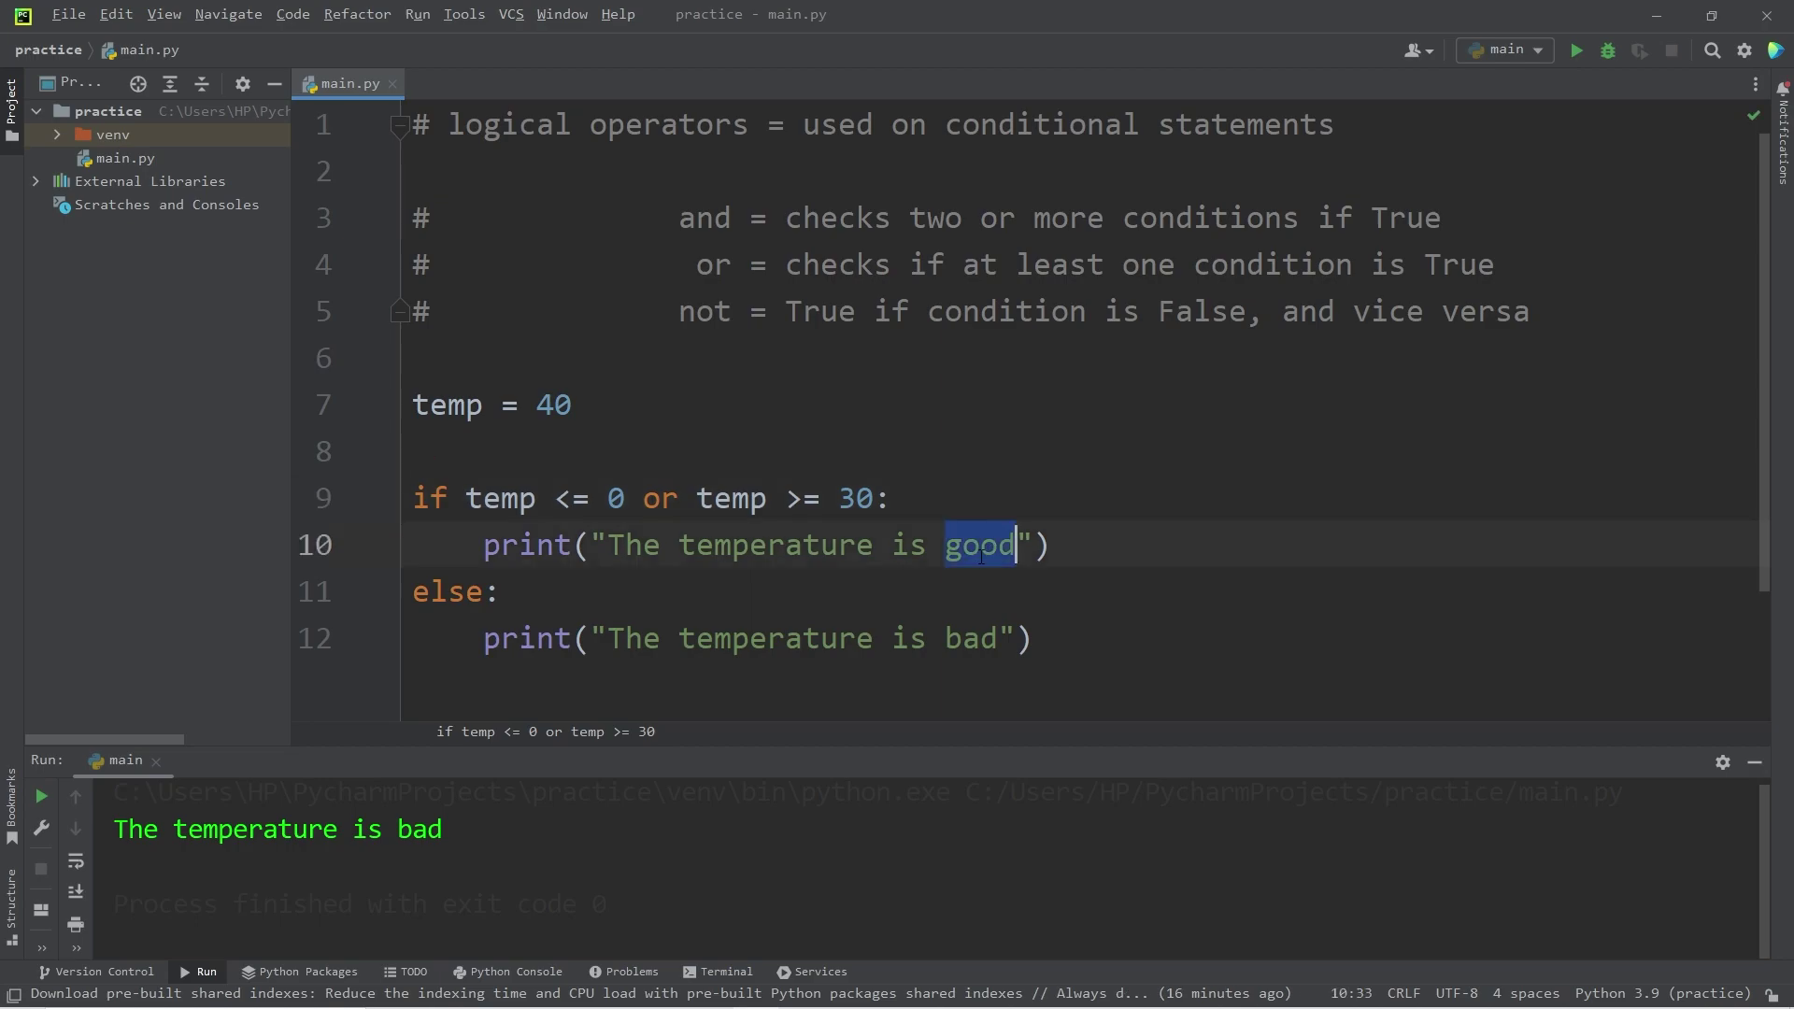
text(bad)
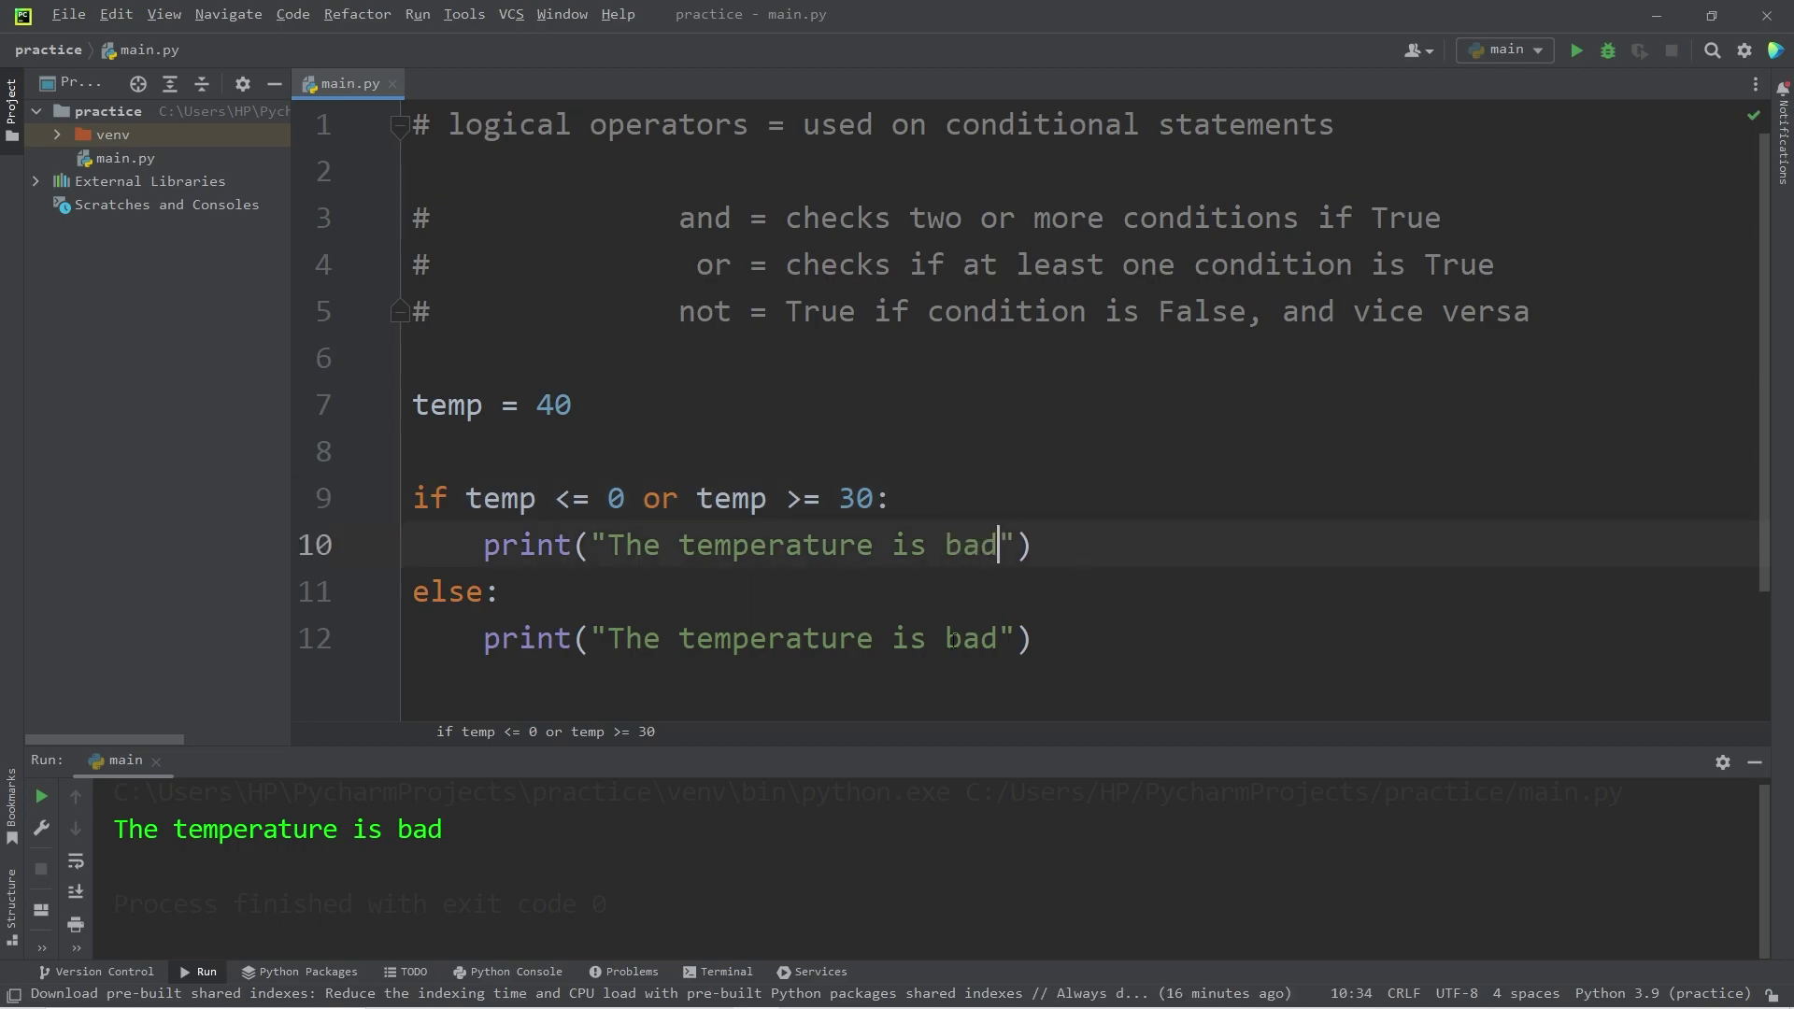
double_click(981, 639)
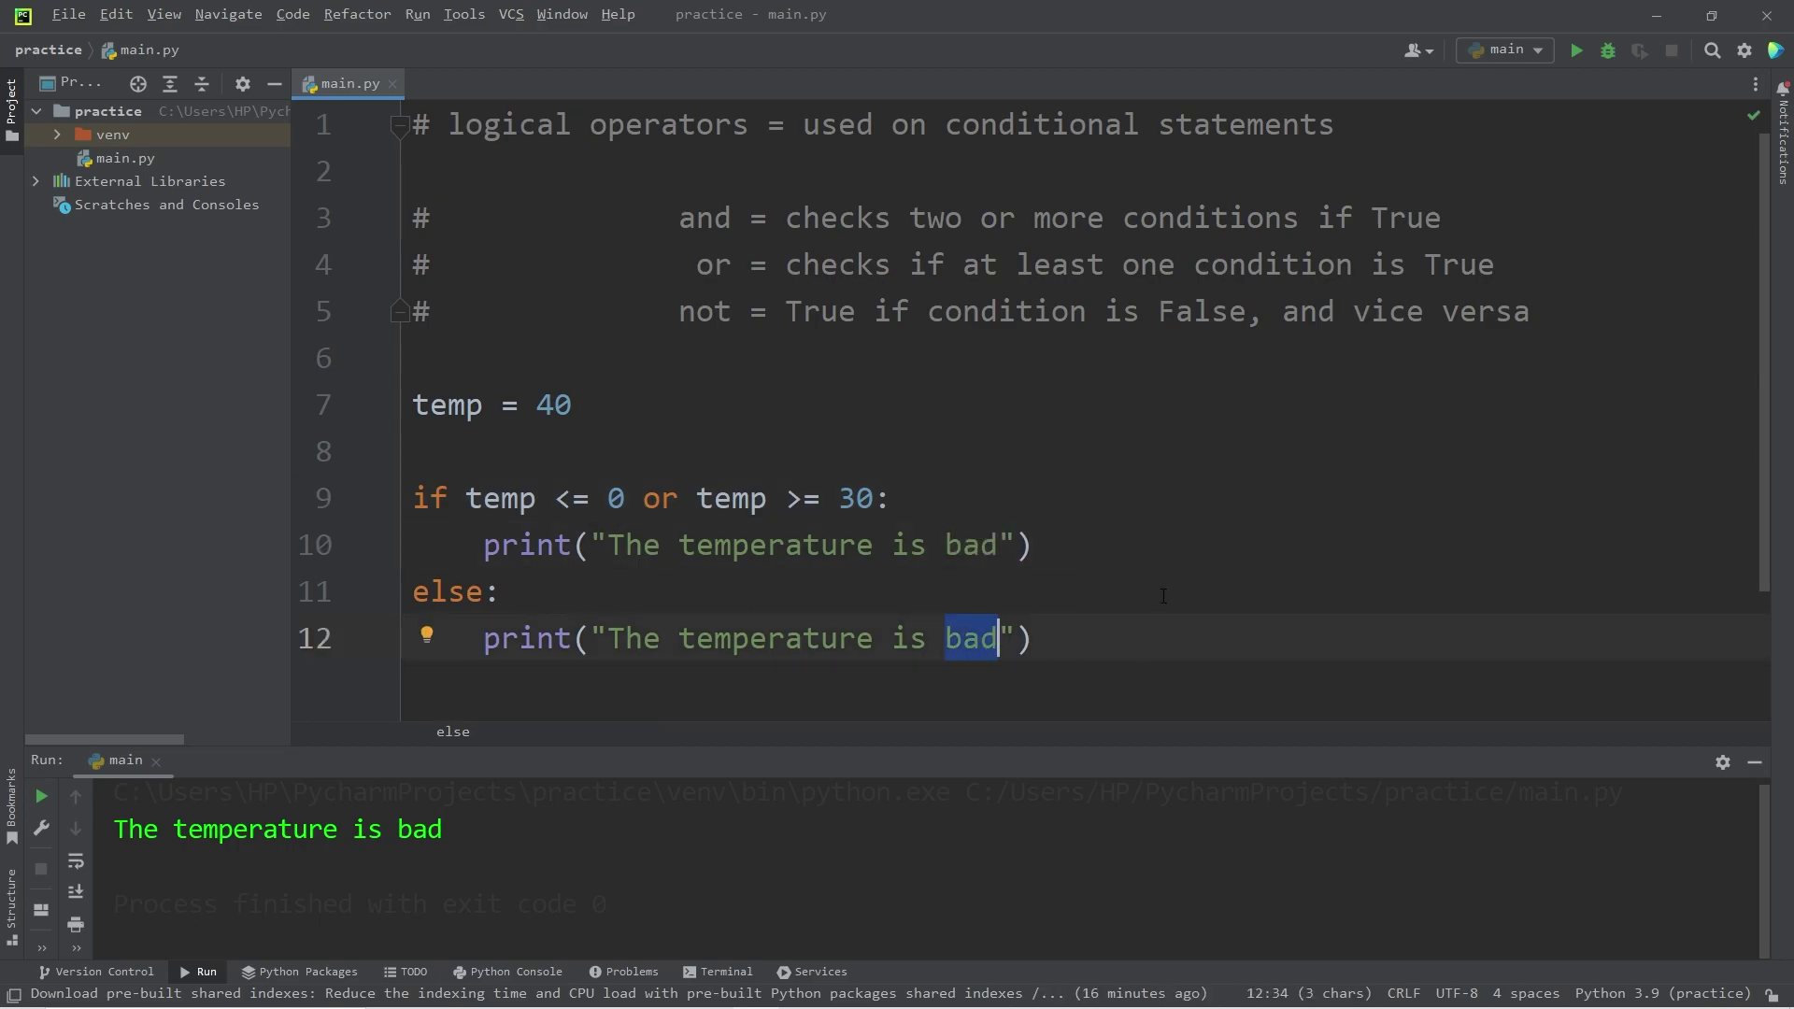
text(good)
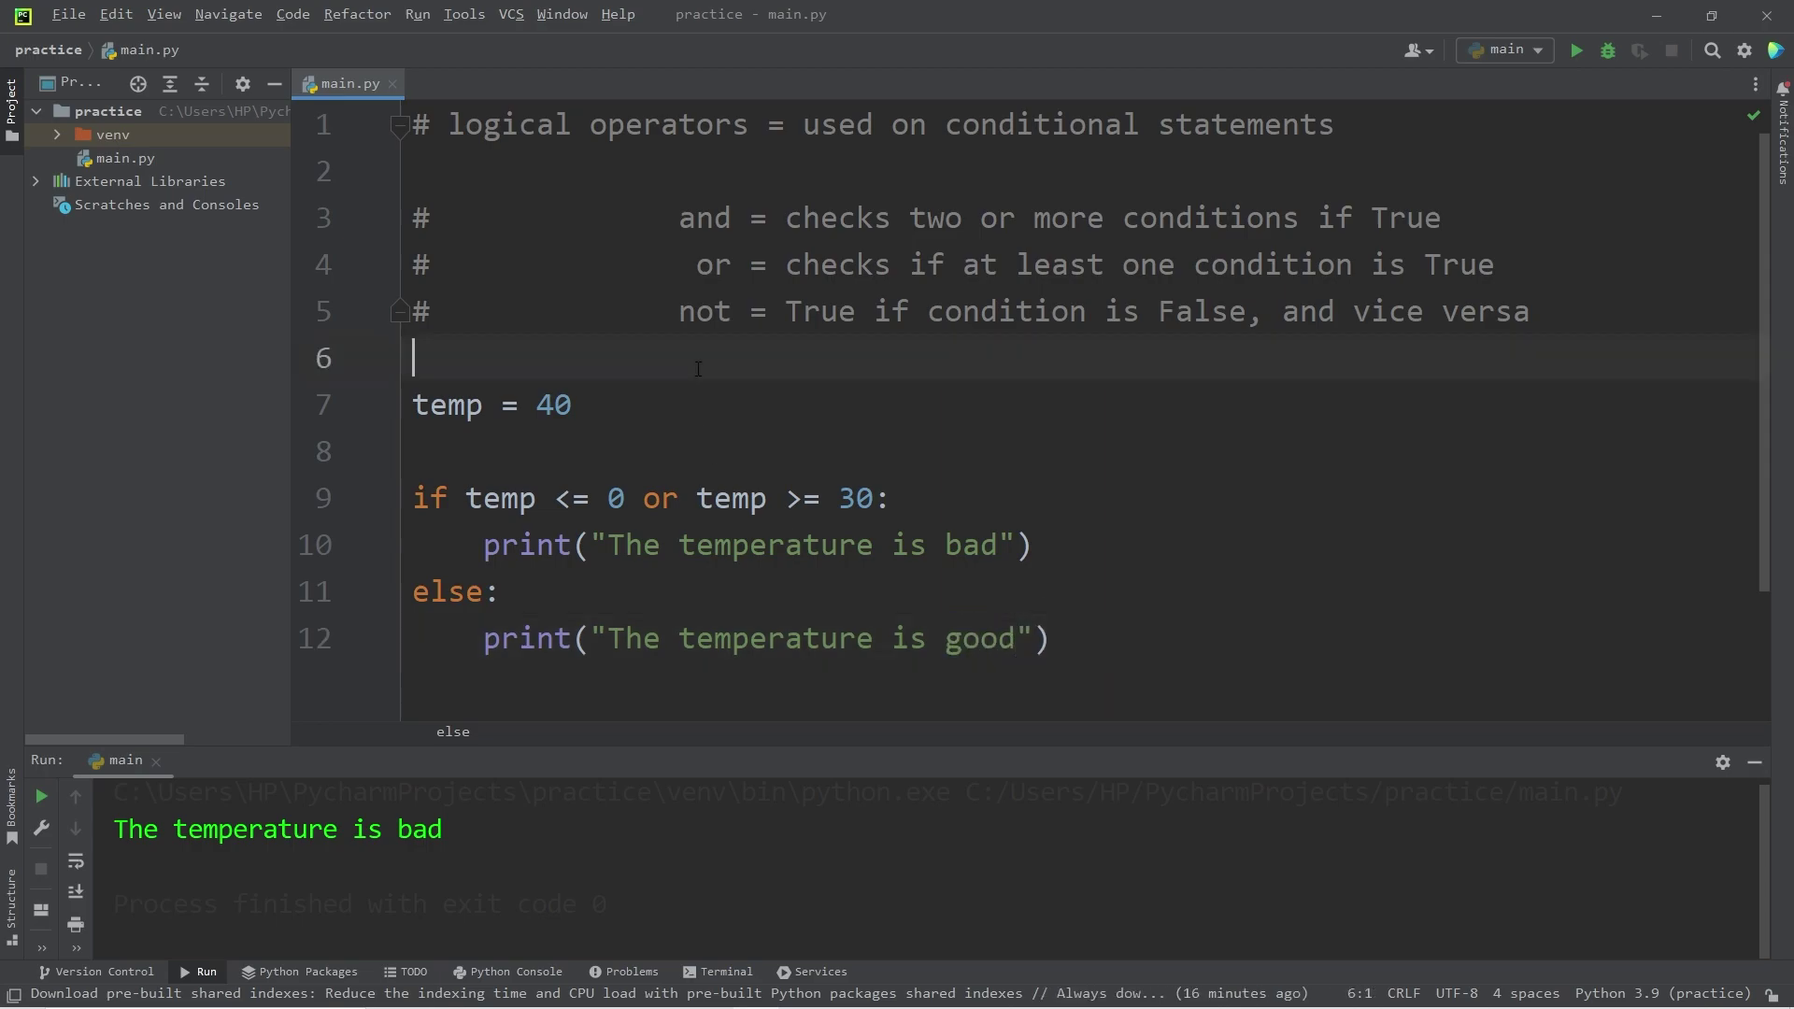
drag(573, 405, 377, 405)
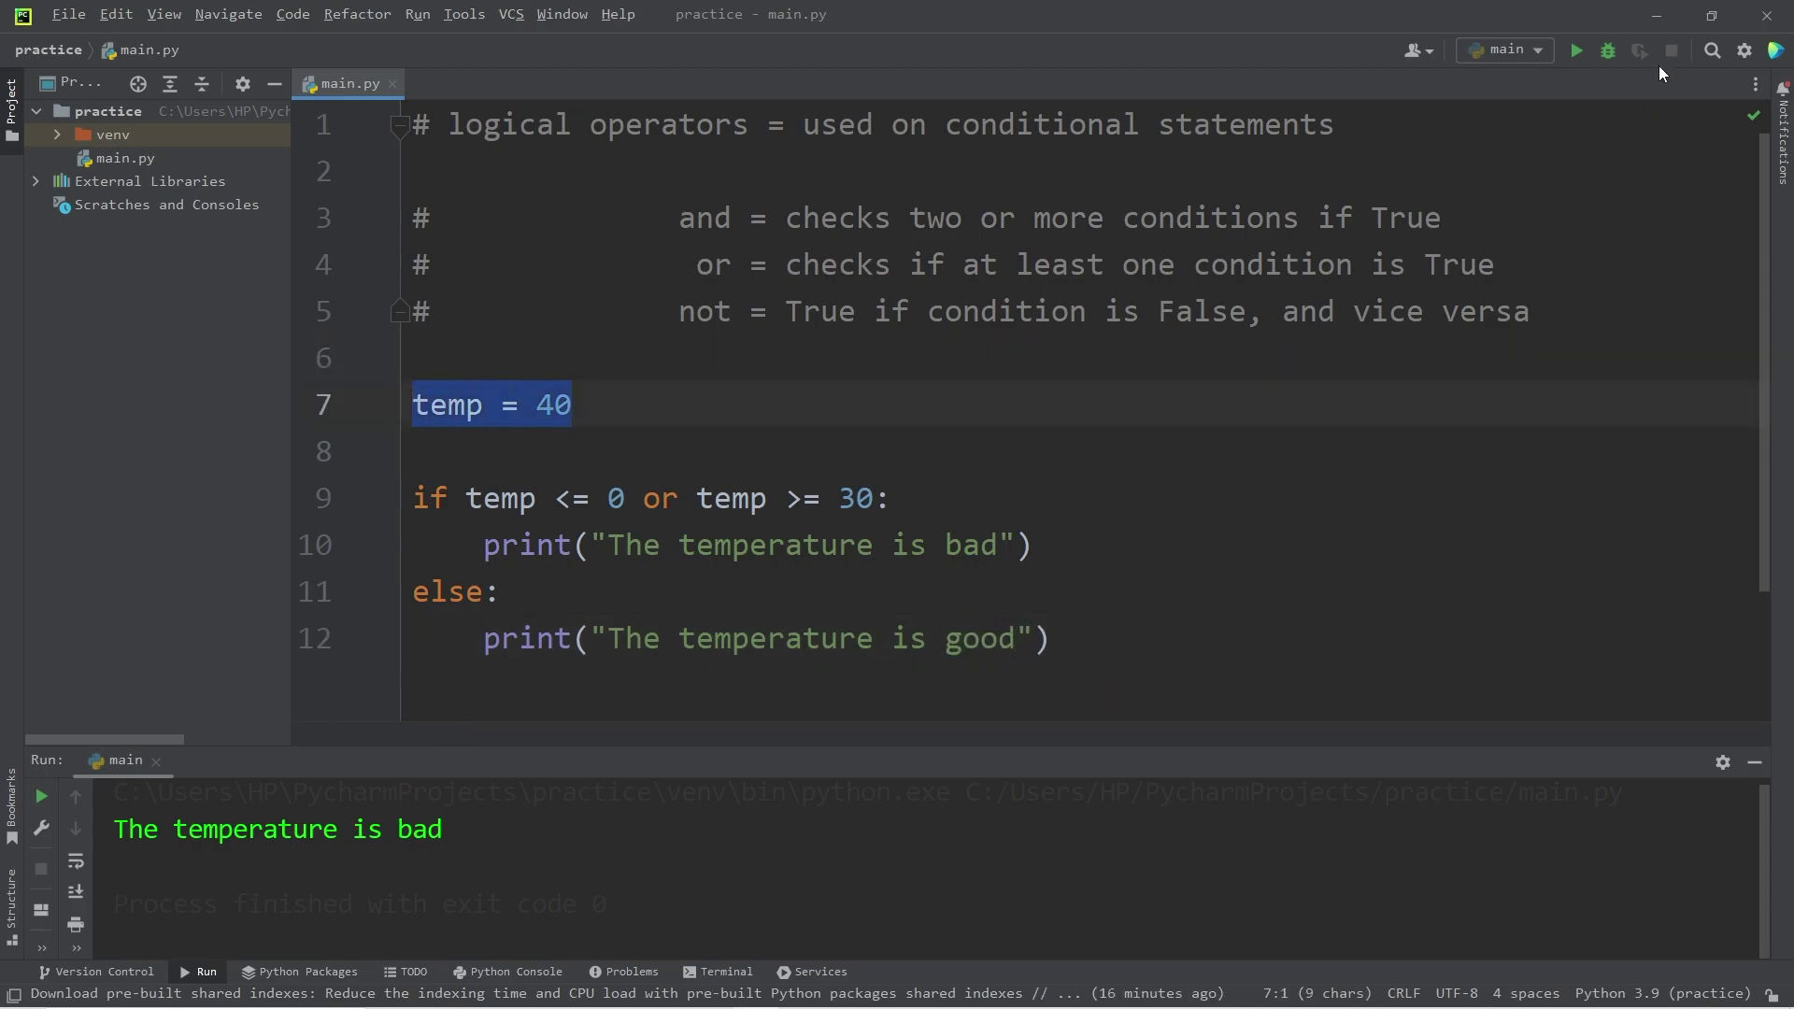
click(1576, 50)
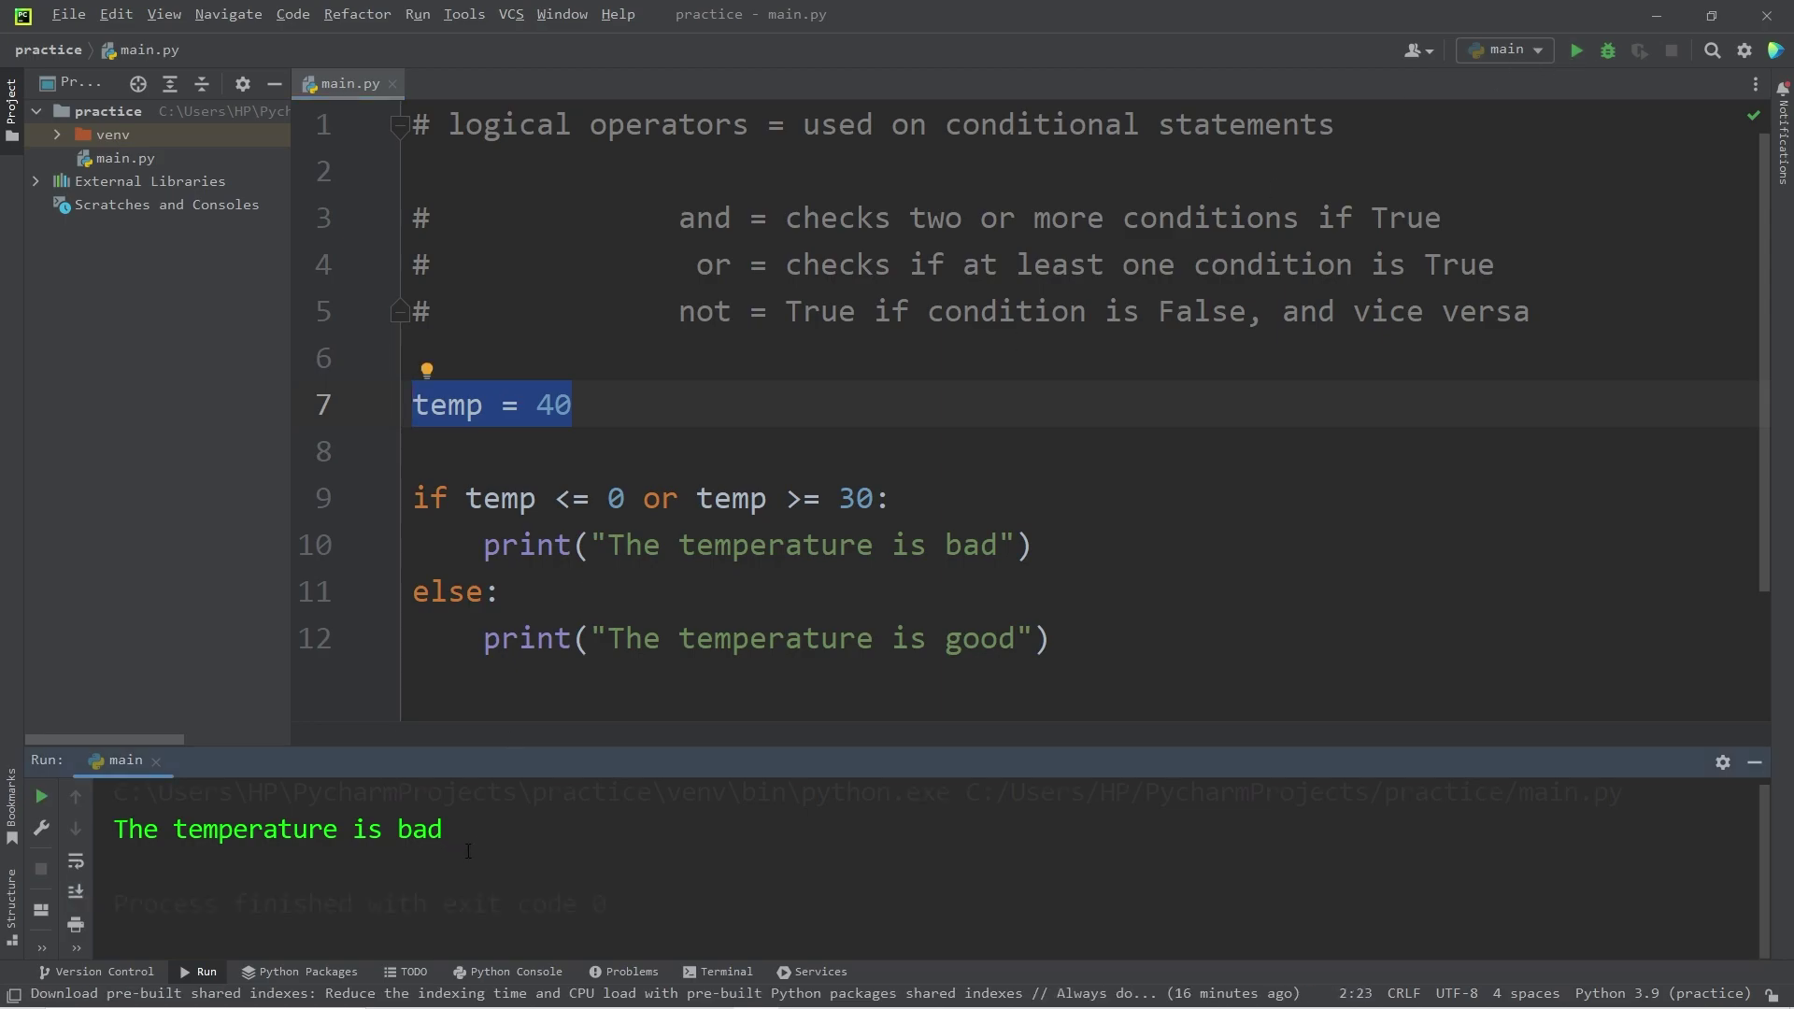
drag(443, 828, 84, 826)
drag(465, 497, 894, 498)
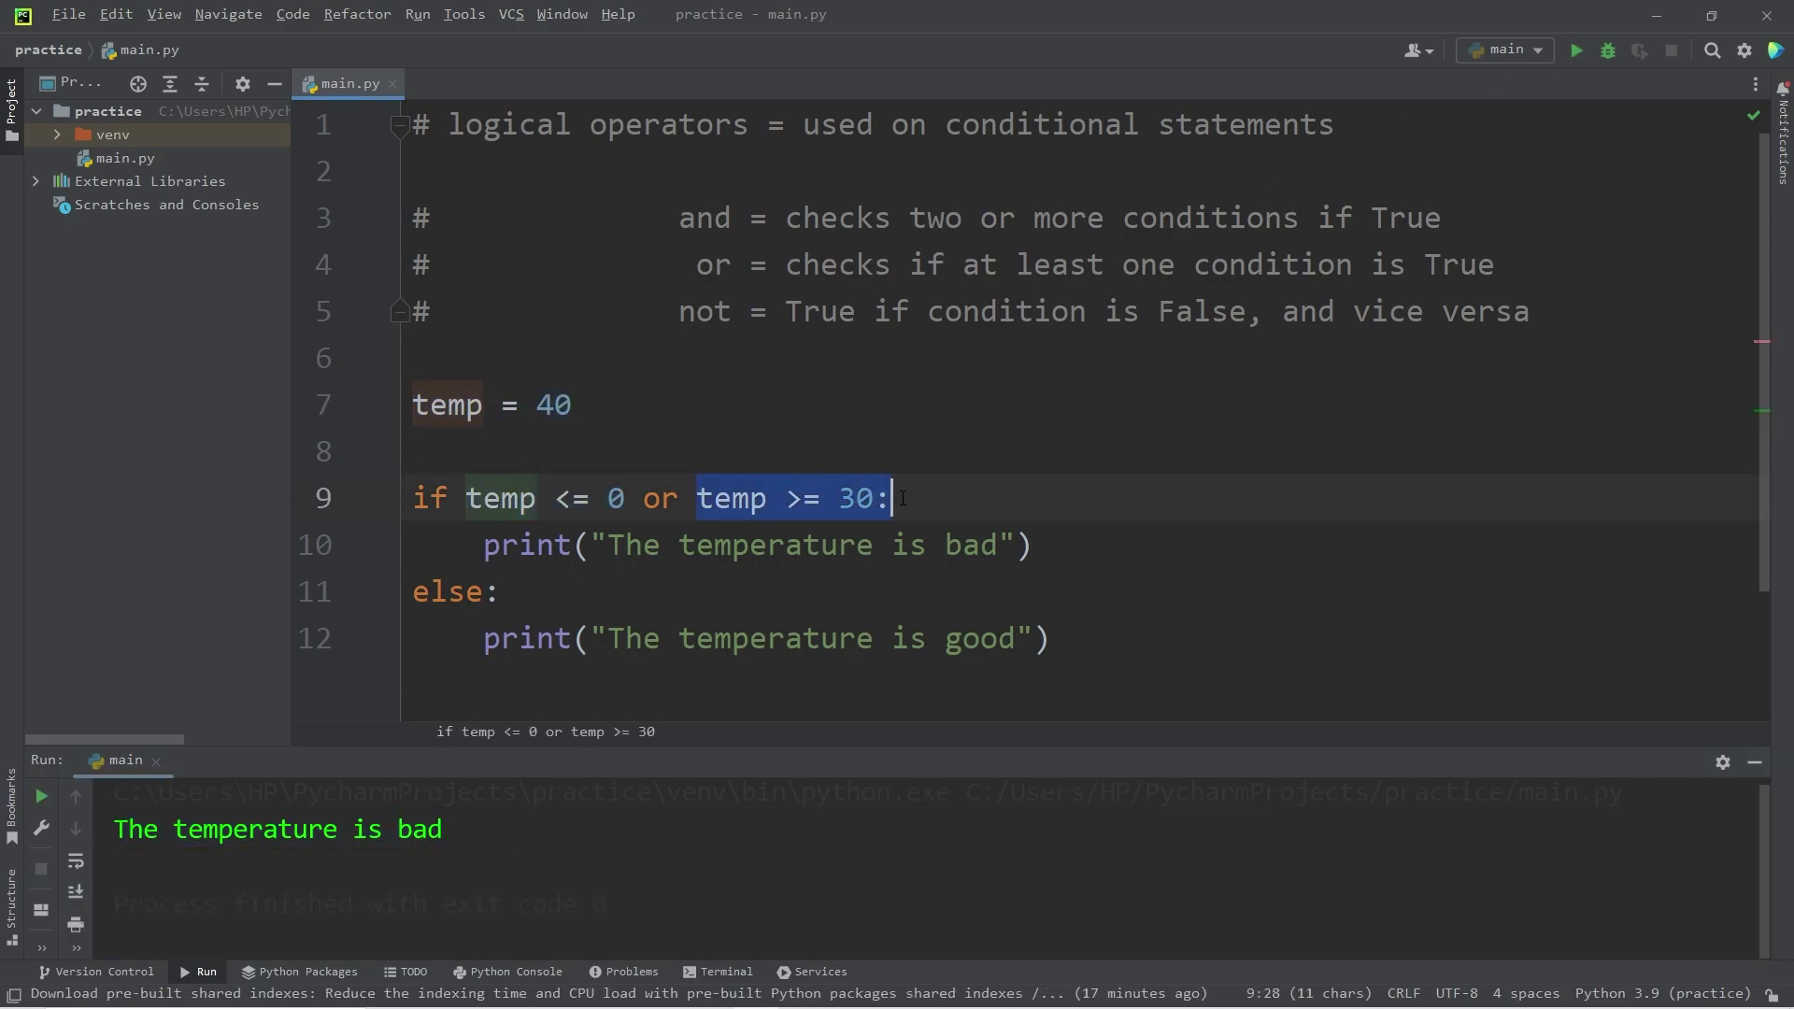
double_click(655, 499)
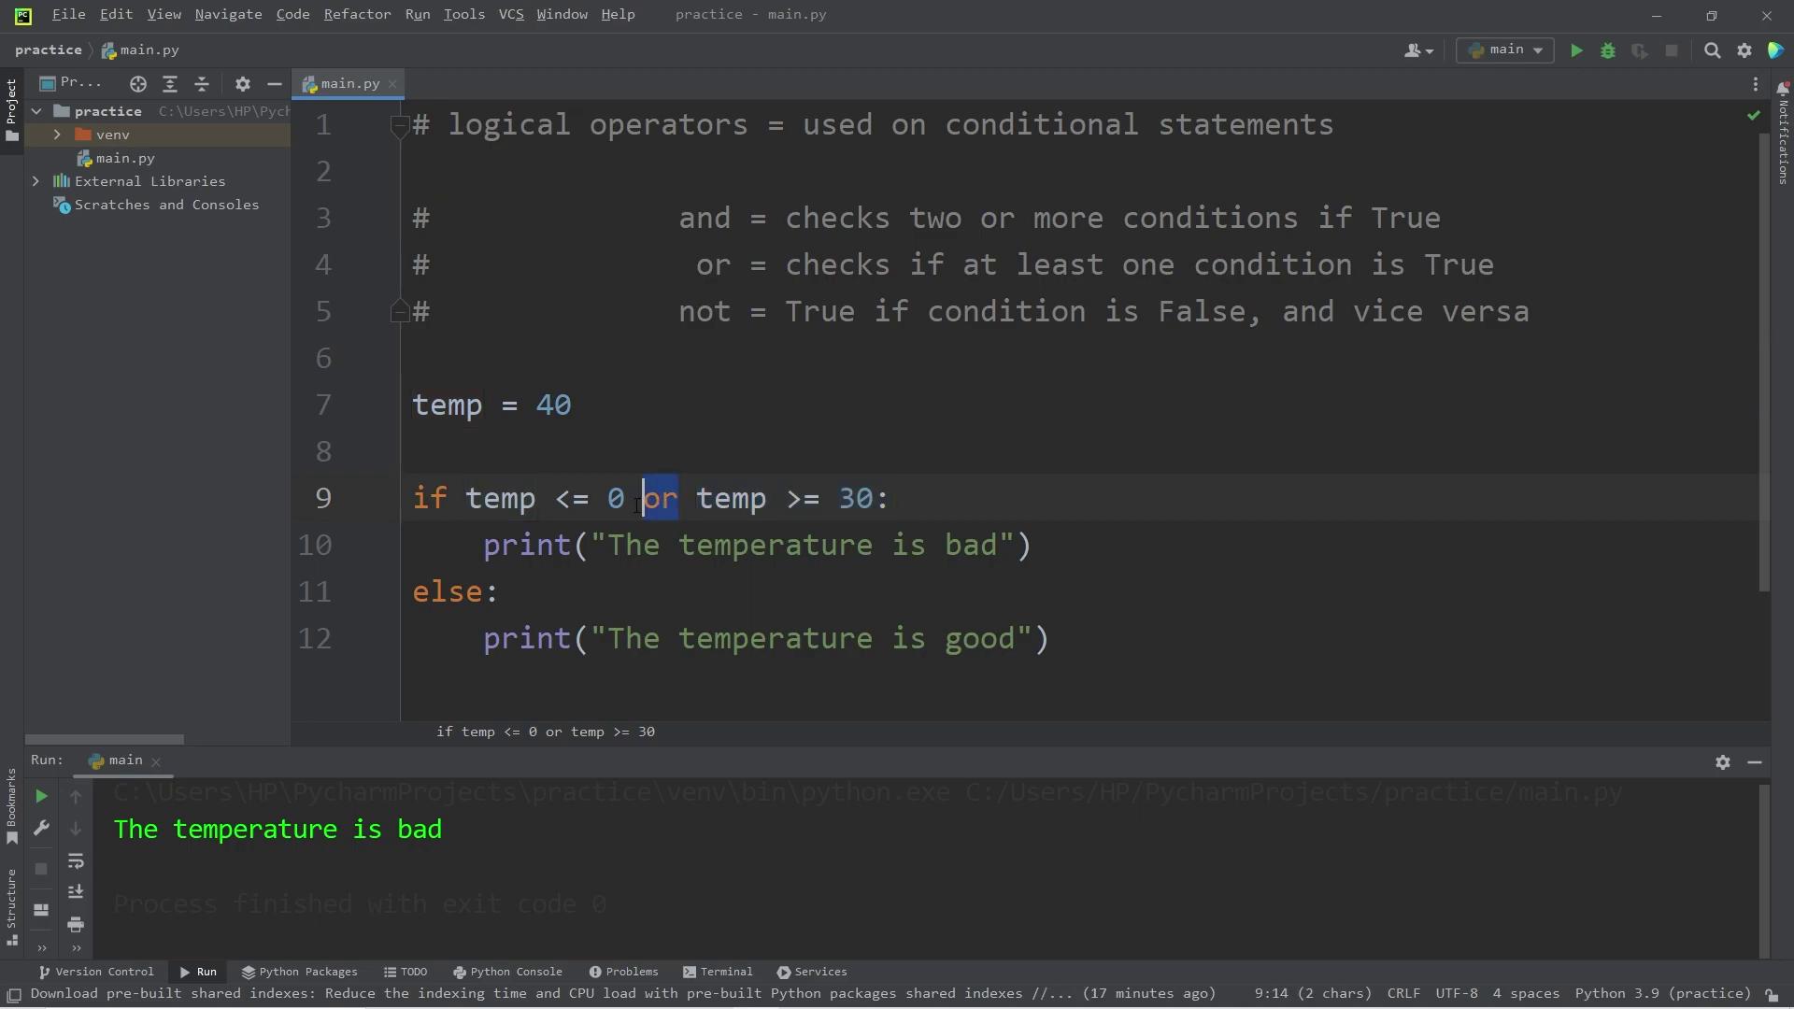
drag(466, 497, 894, 498)
click(890, 497)
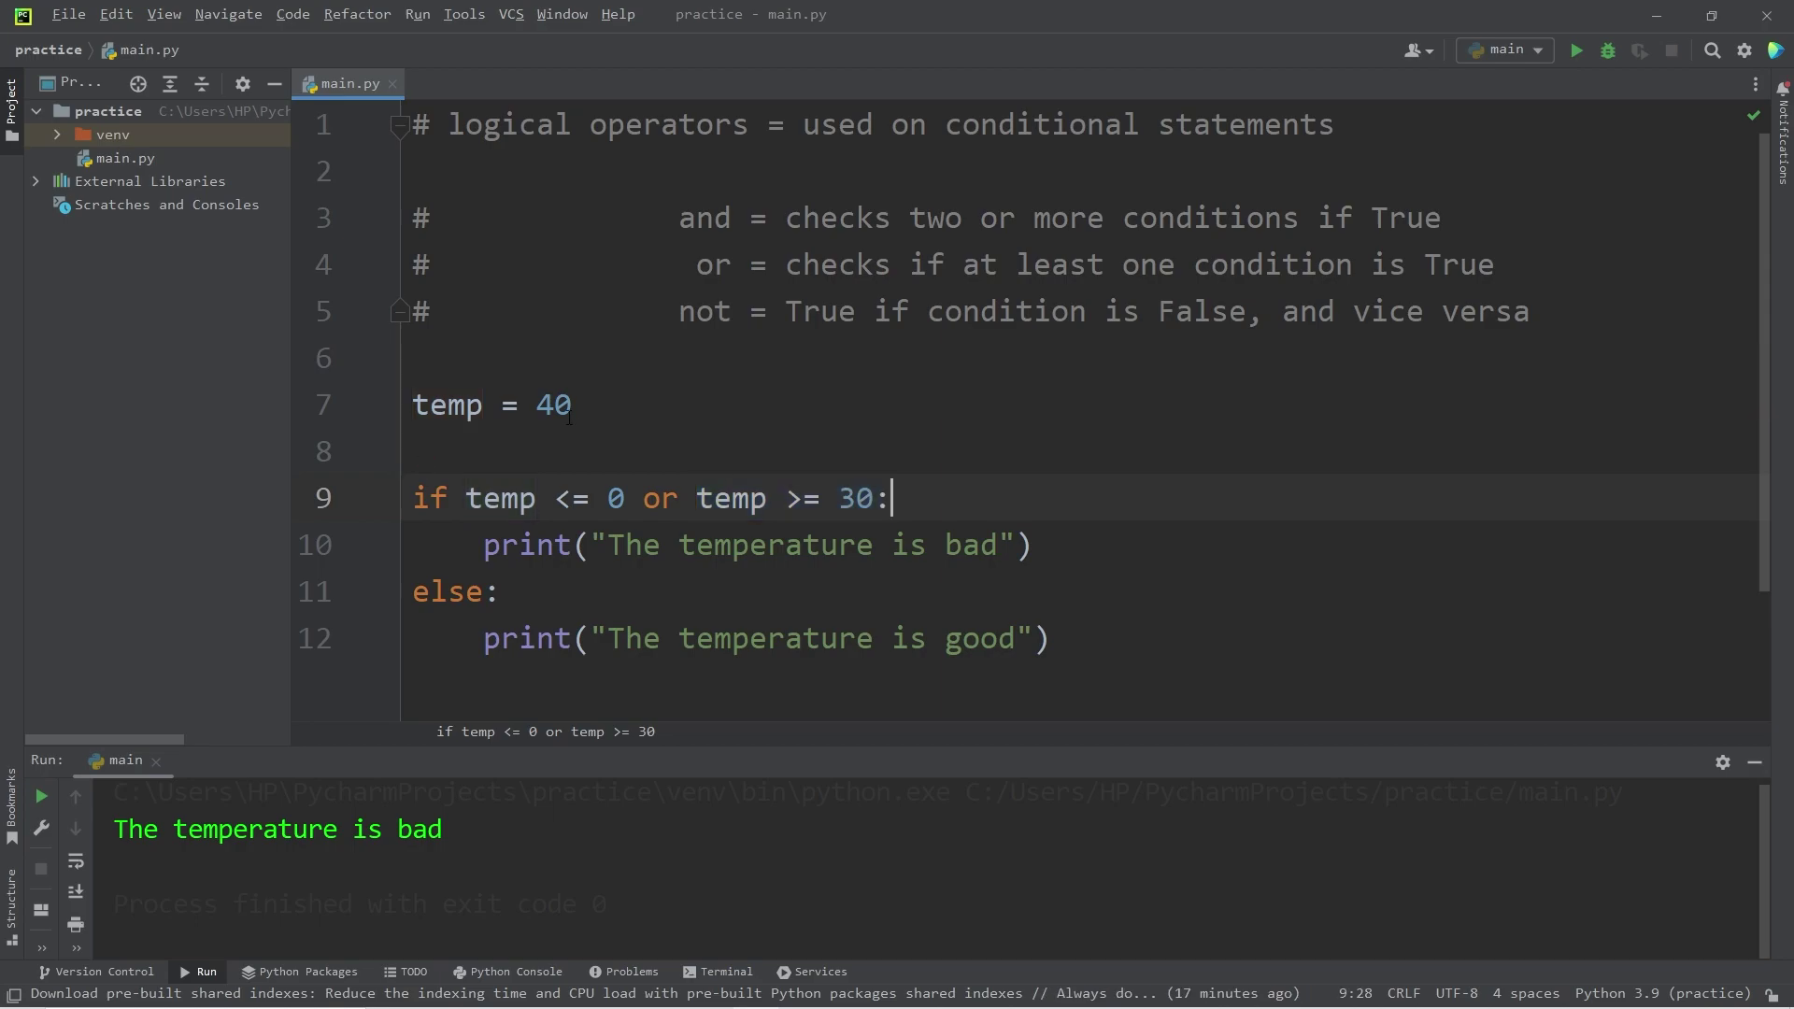
Run the script with temp at -15, then at 20, showing "The temperature is good"
double_click(555, 406)
text(-1)
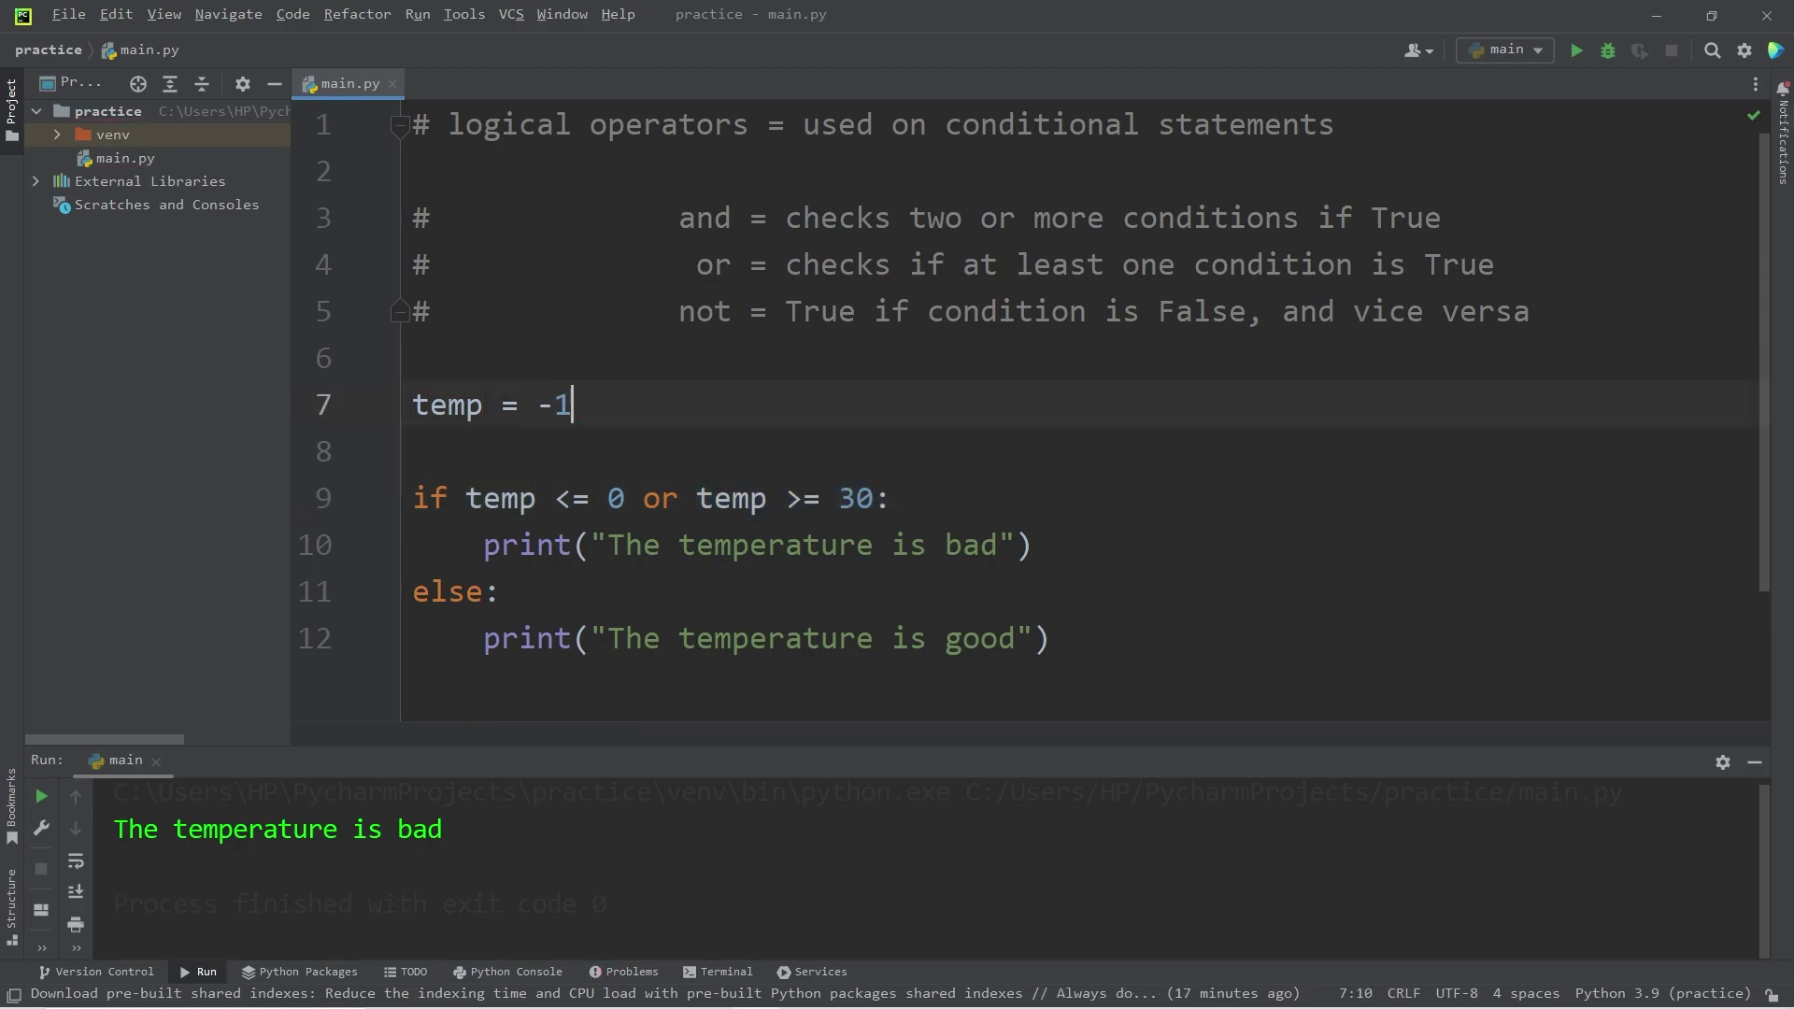
text(5)
click(1577, 51)
drag(594, 405, 538, 406)
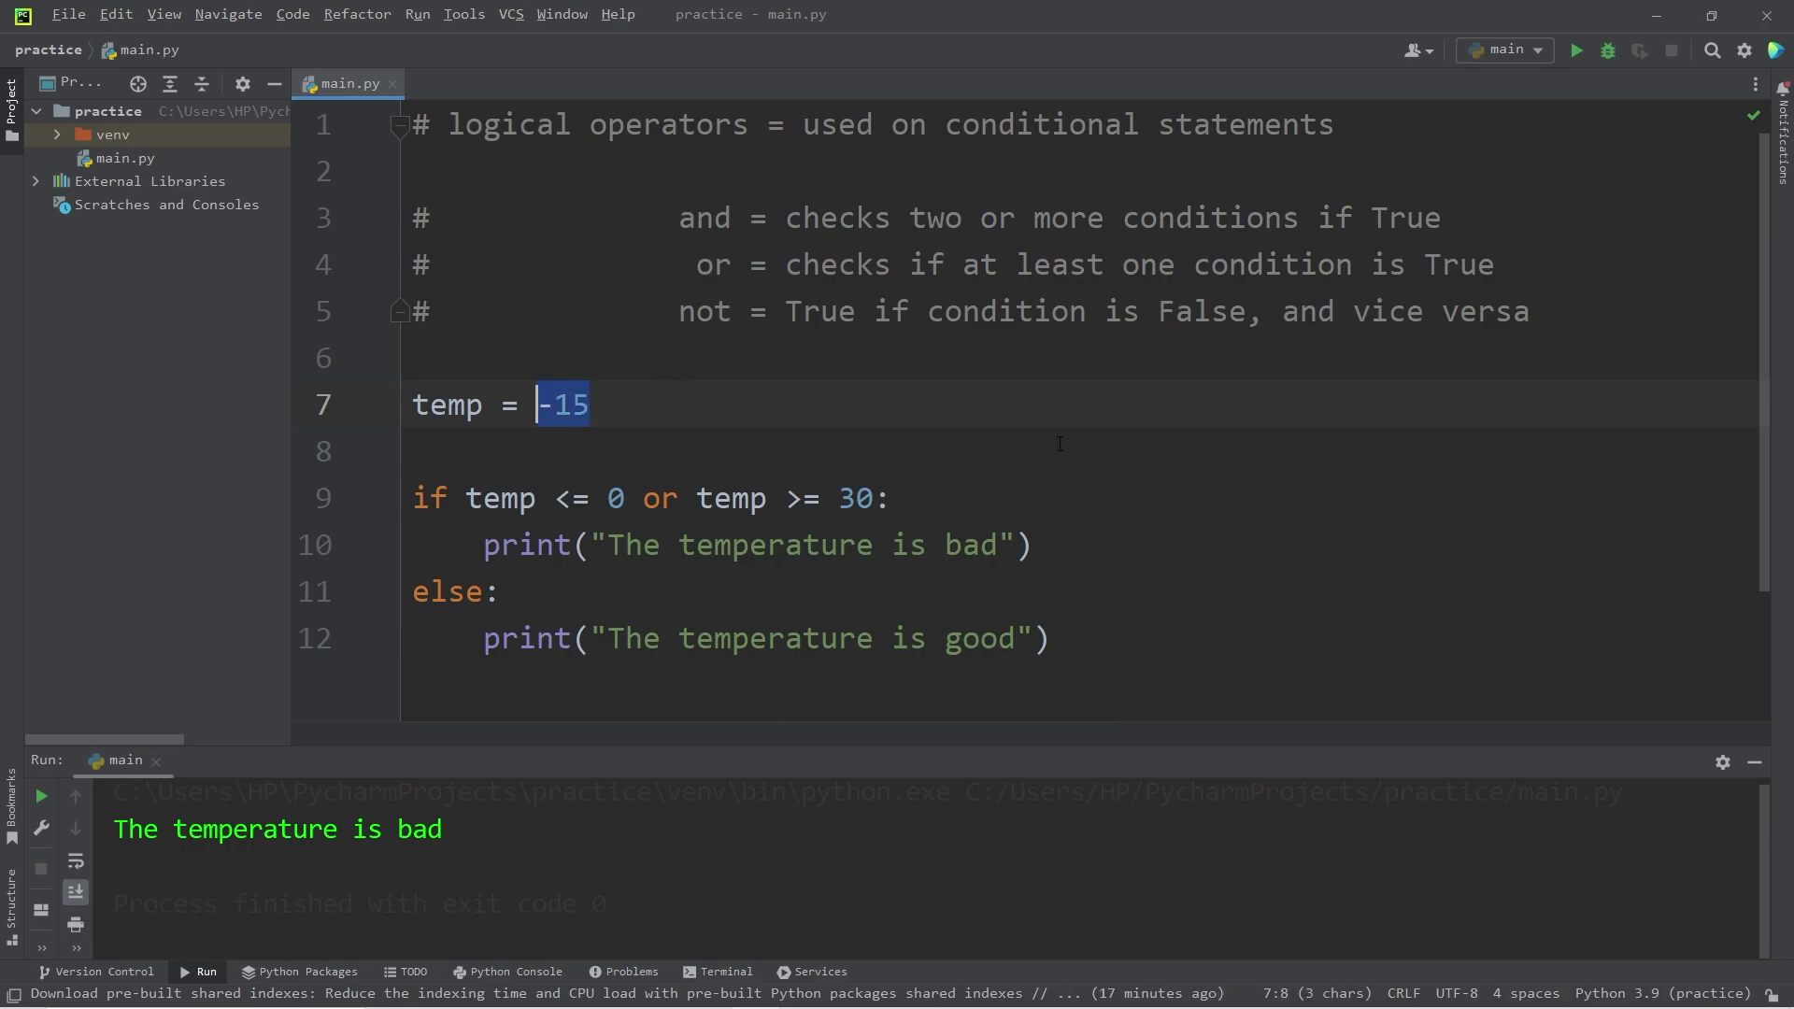
text(2)
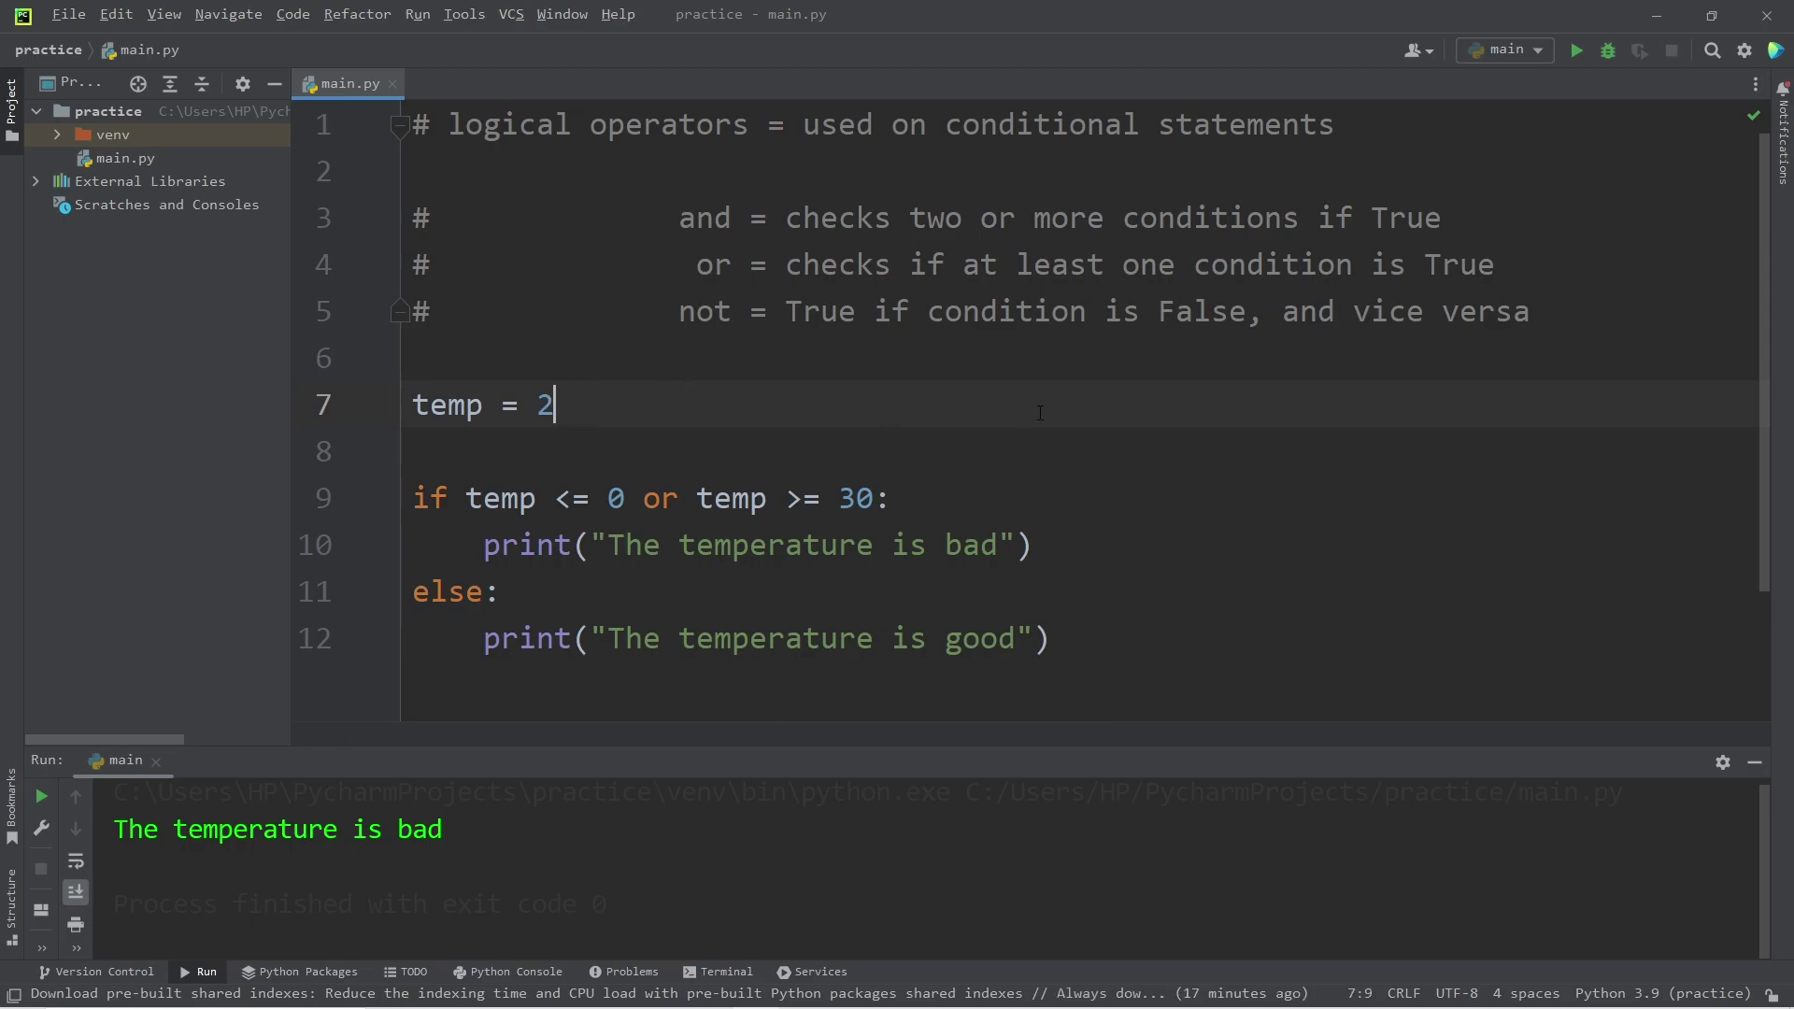
text(0)
click(1580, 61)
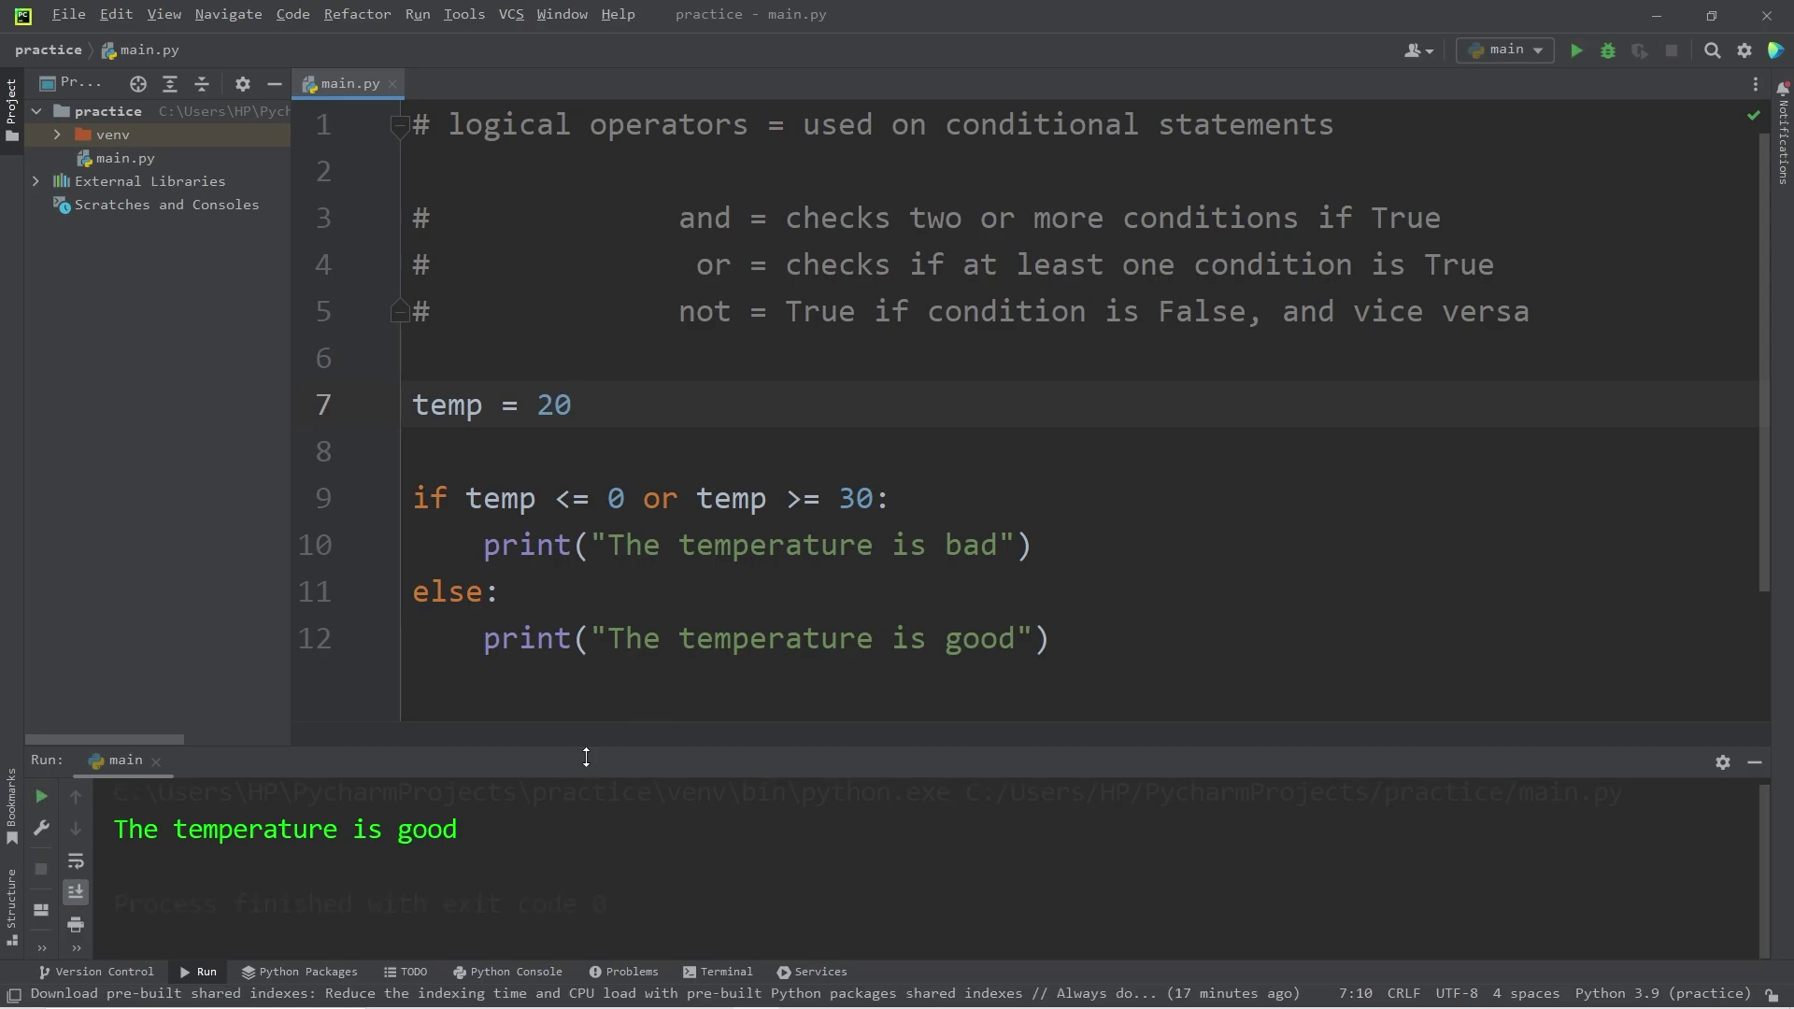
drag(458, 828, 112, 828)
click(712, 264)
click(715, 218)
double_click(713, 263)
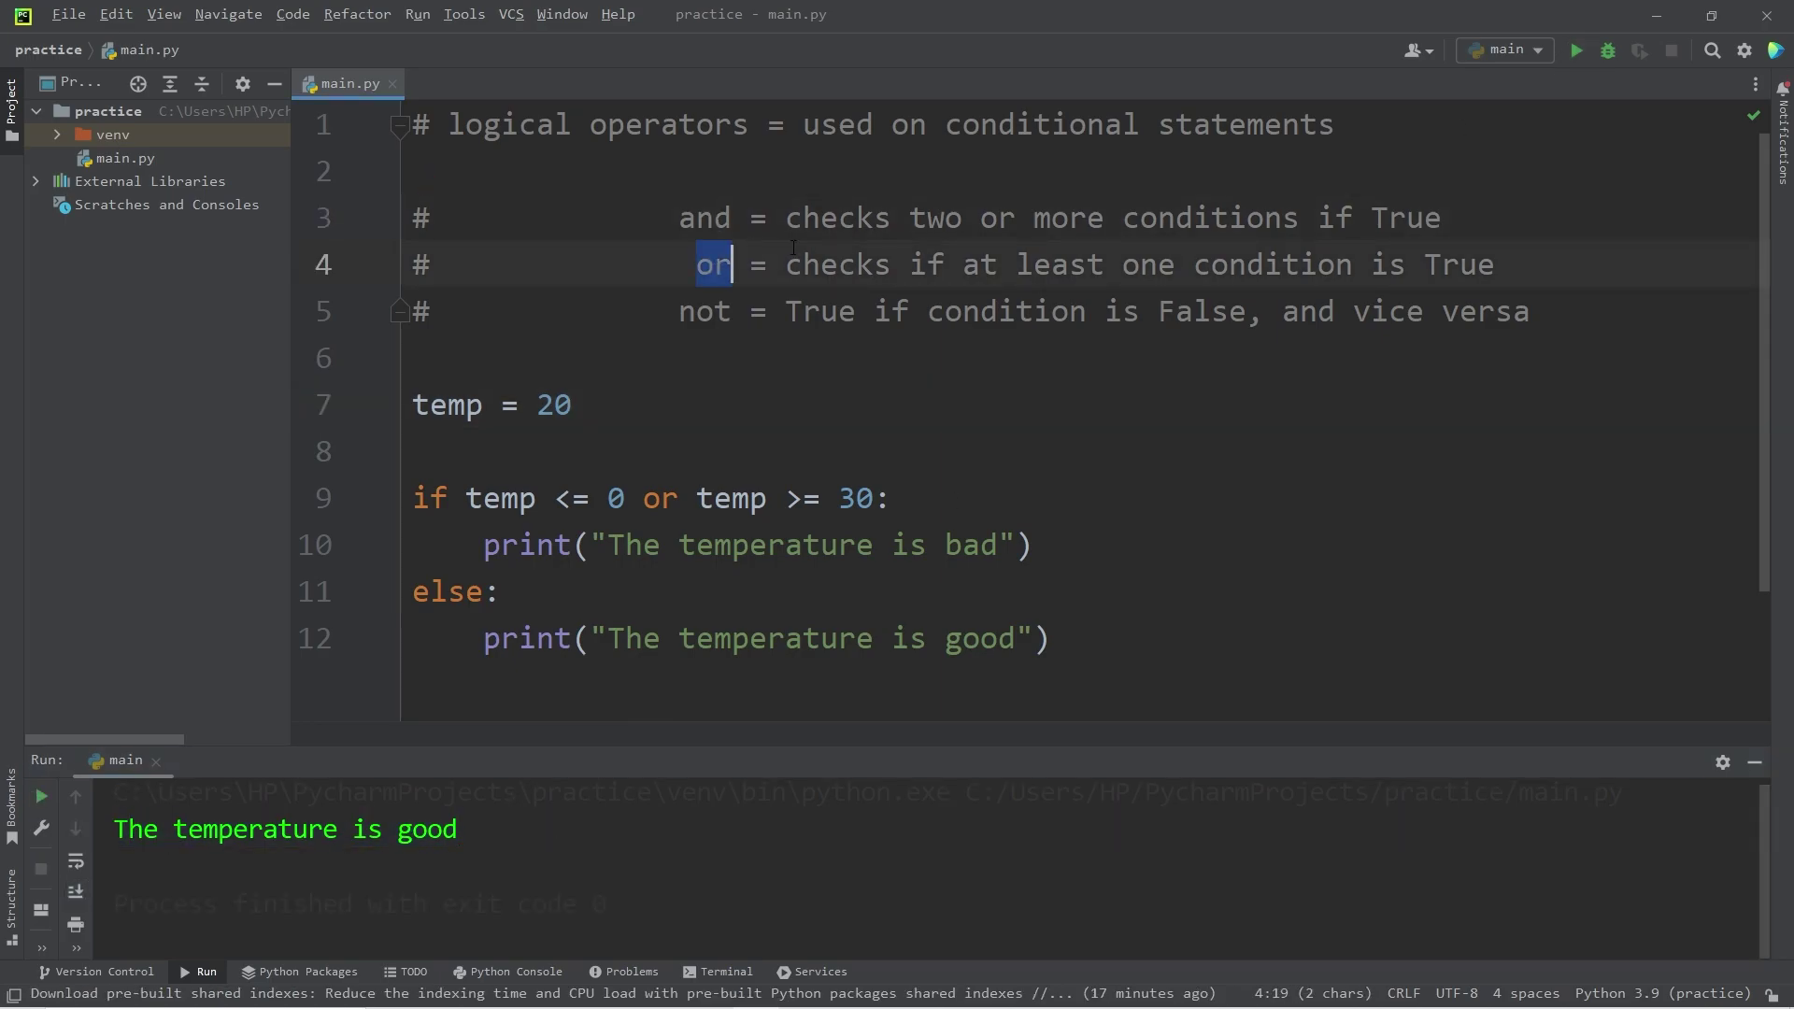
click(1088, 263)
double_click(701, 218)
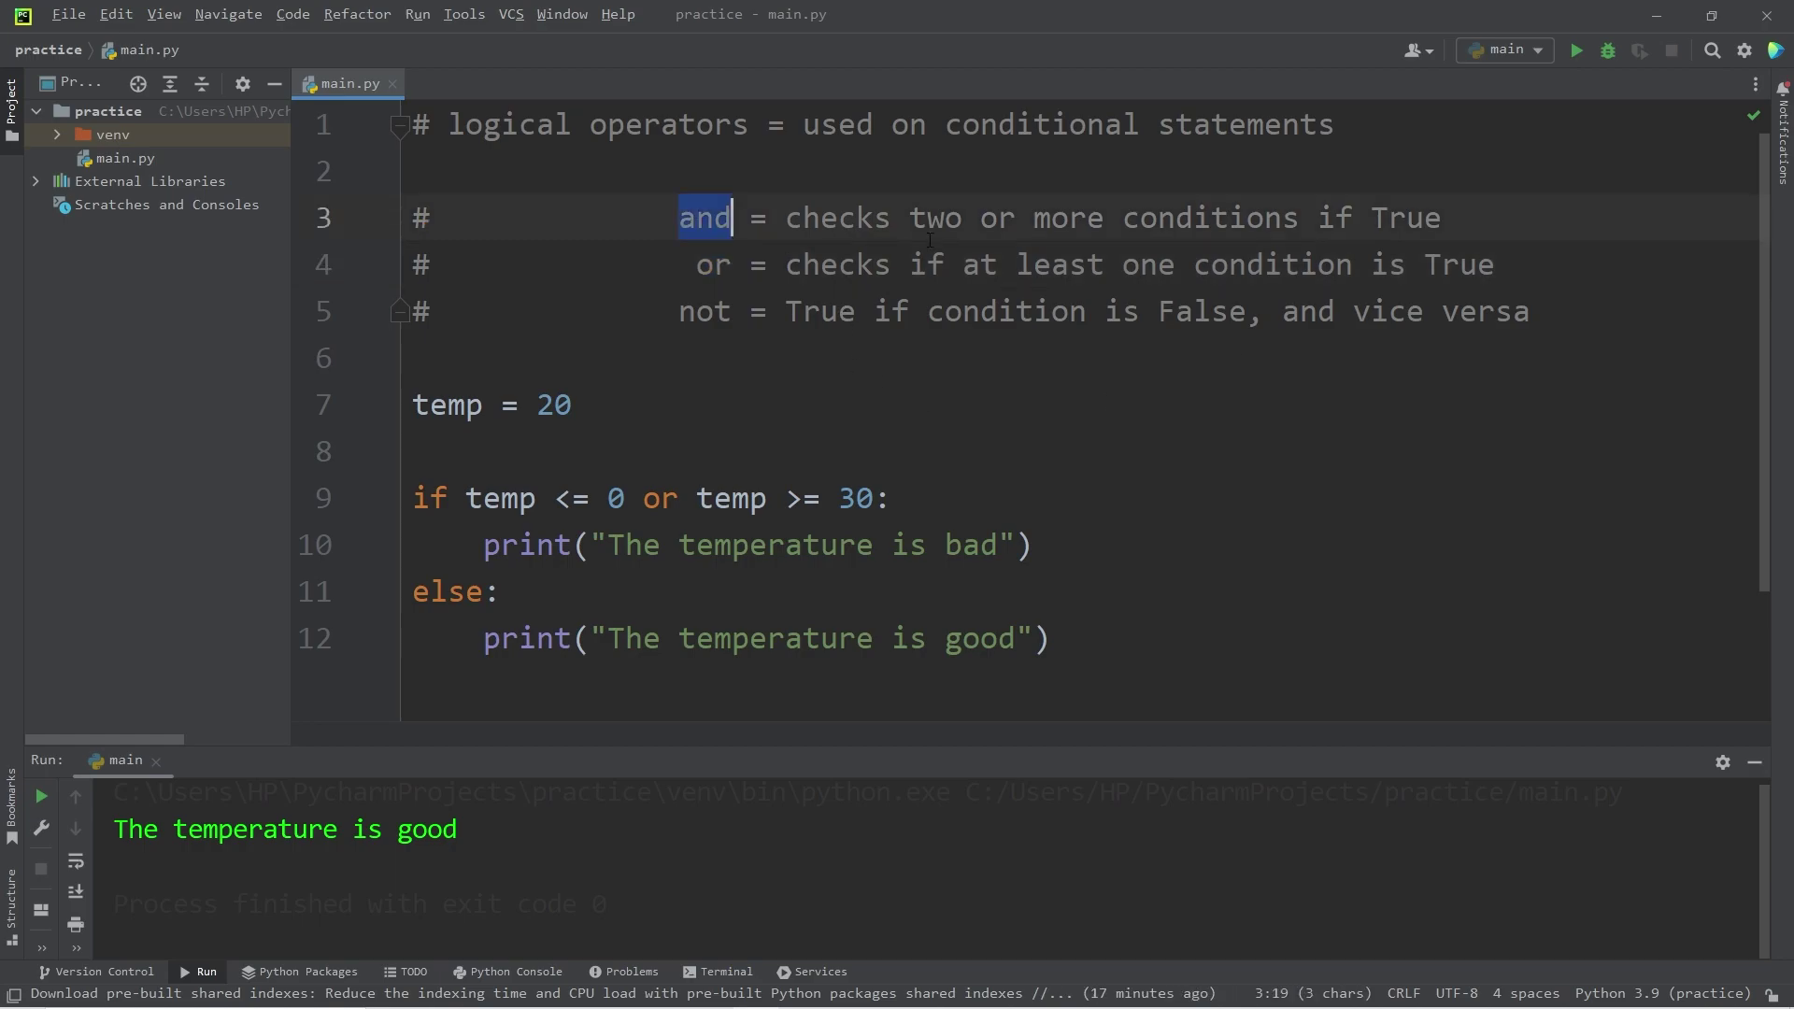
drag(909, 217, 1446, 218)
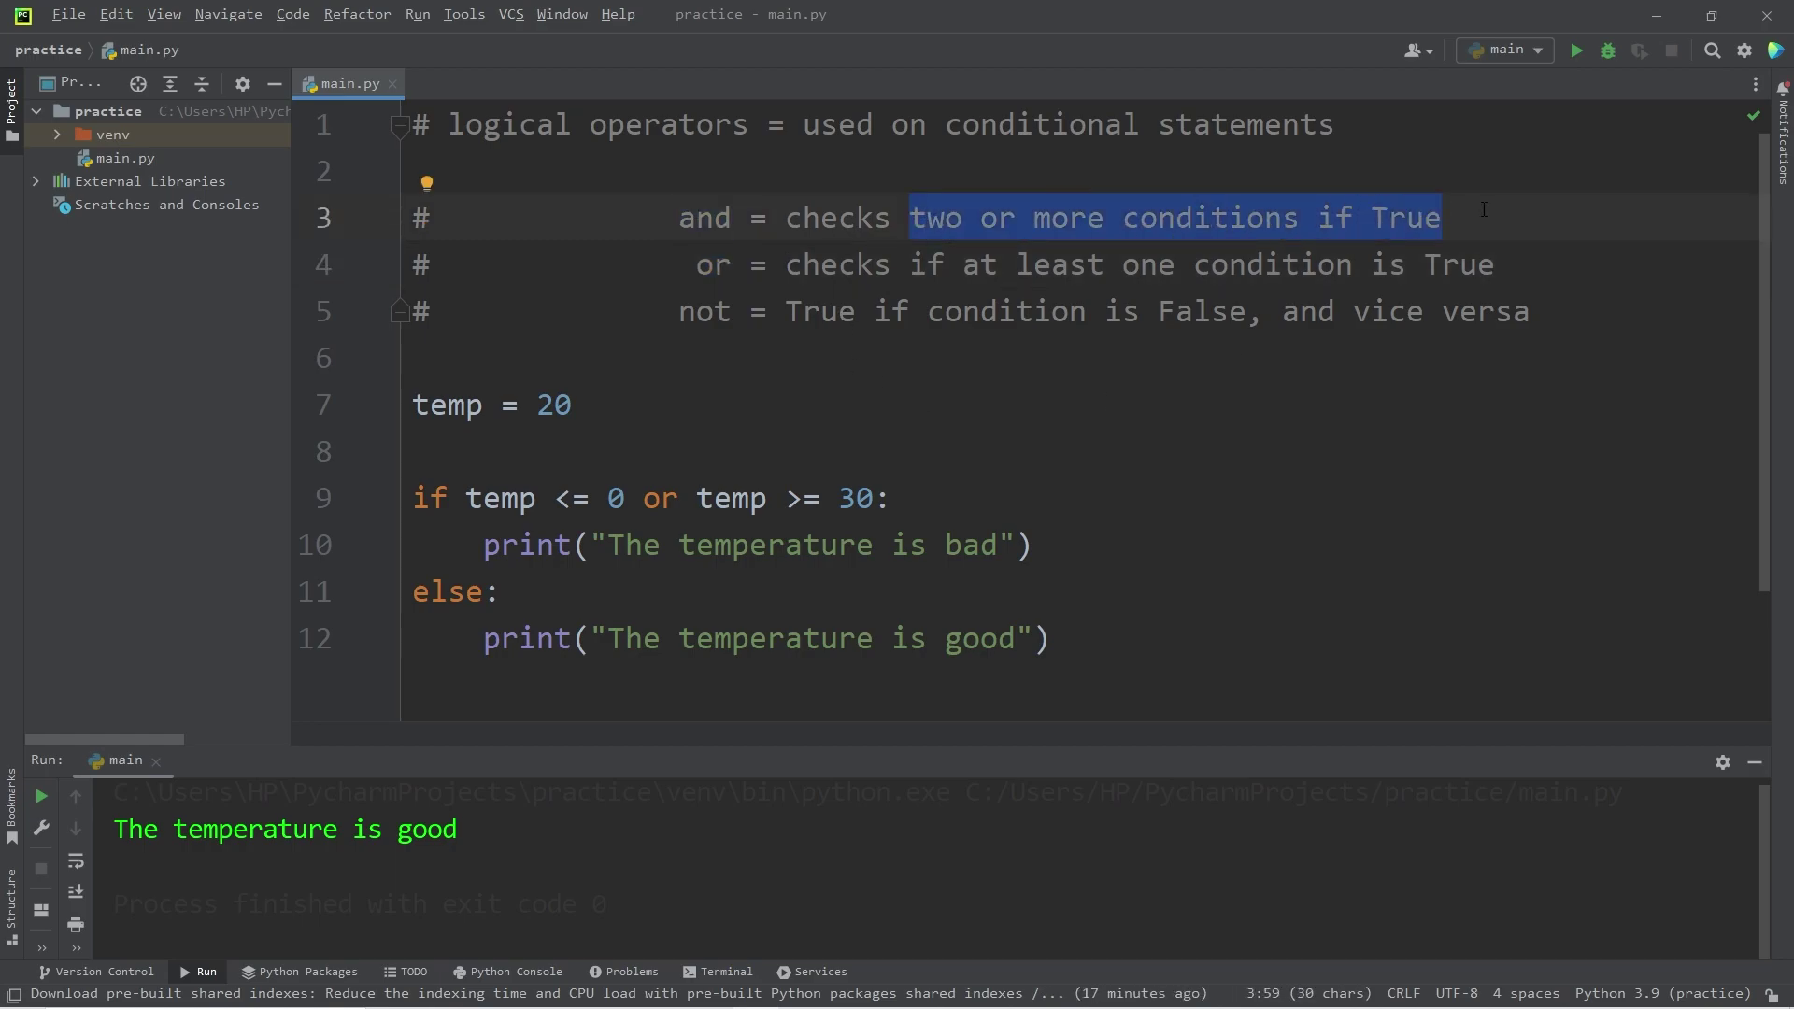
drag(892, 498, 412, 497)
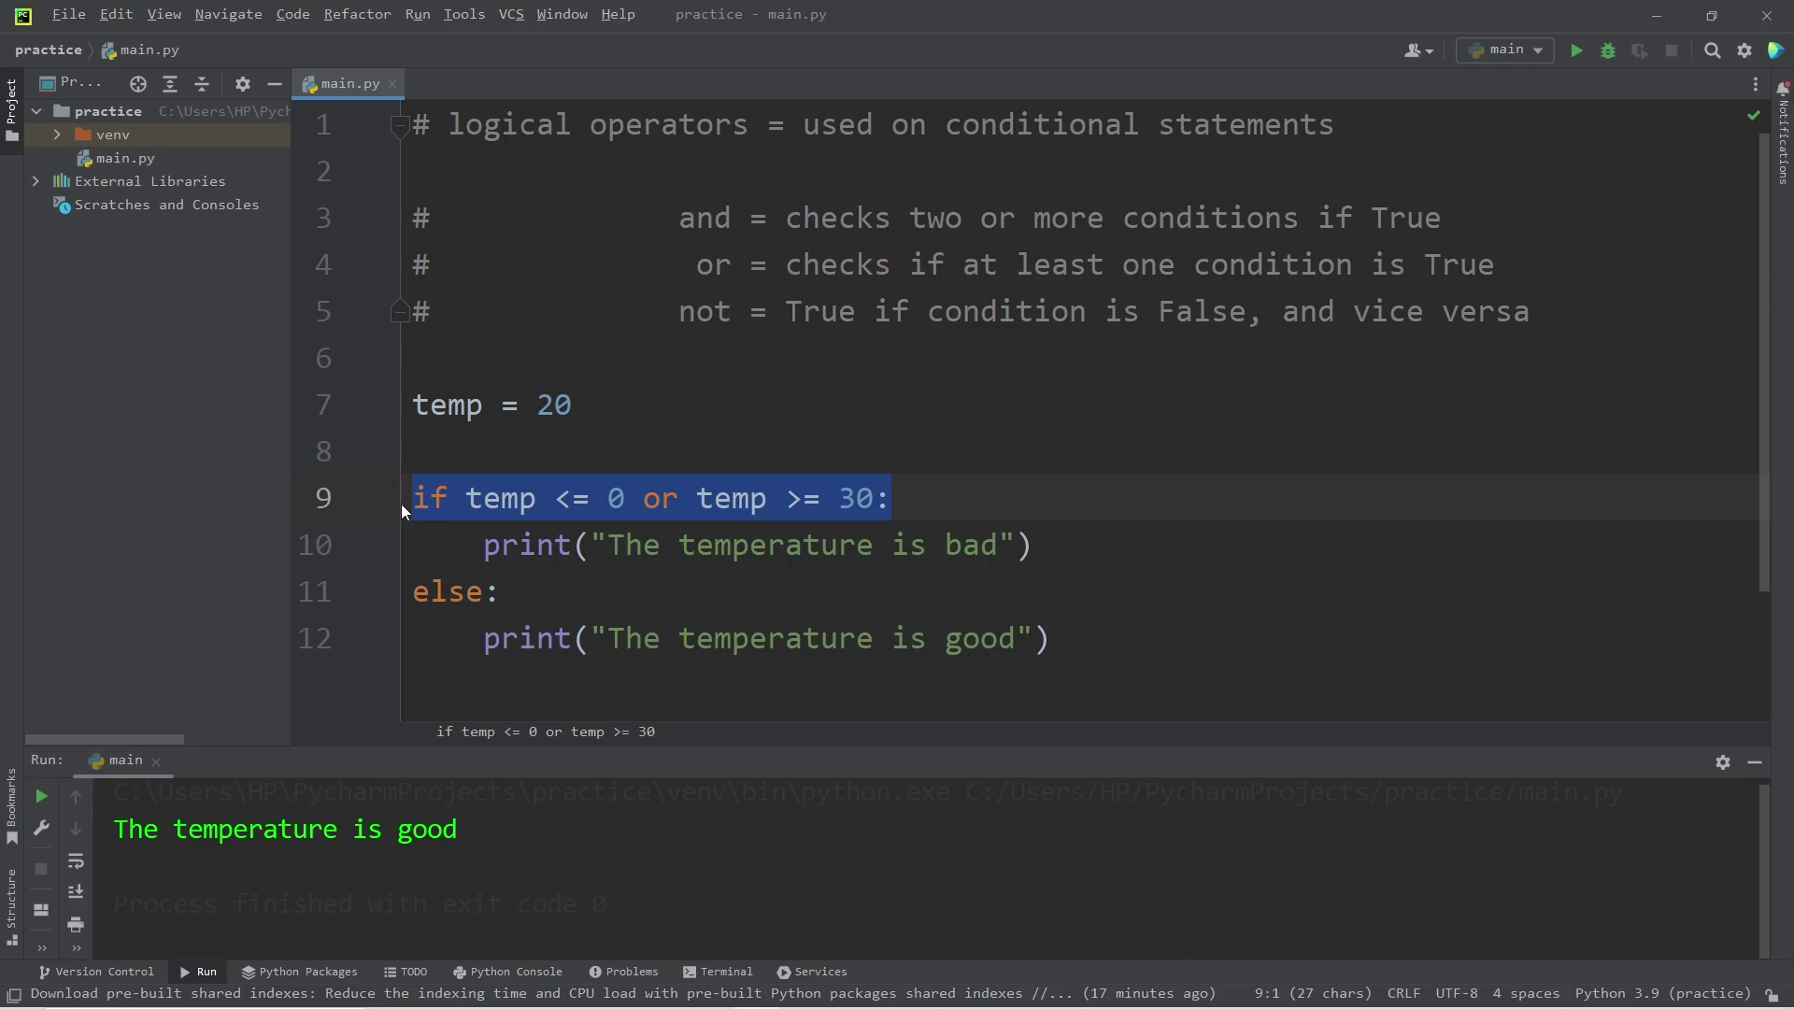
click(891, 497)
double_click(709, 264)
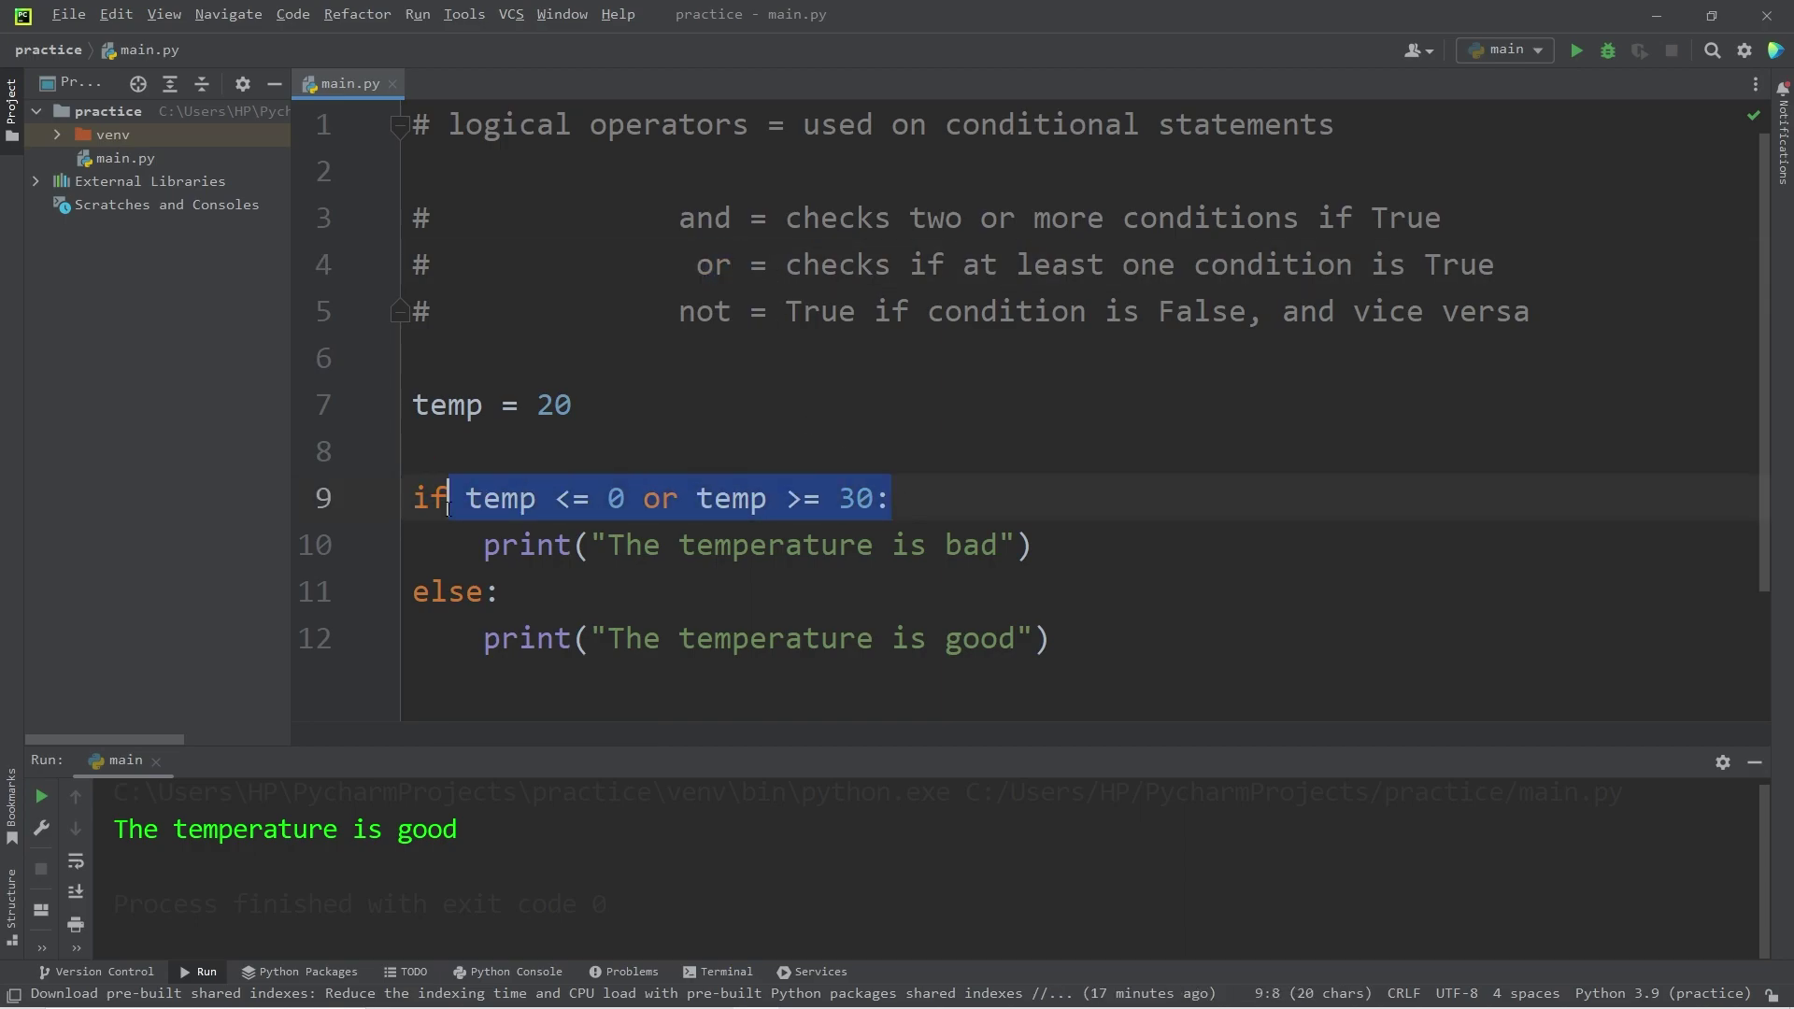
drag(445, 501, 387, 517)
key(ctrl+Right)
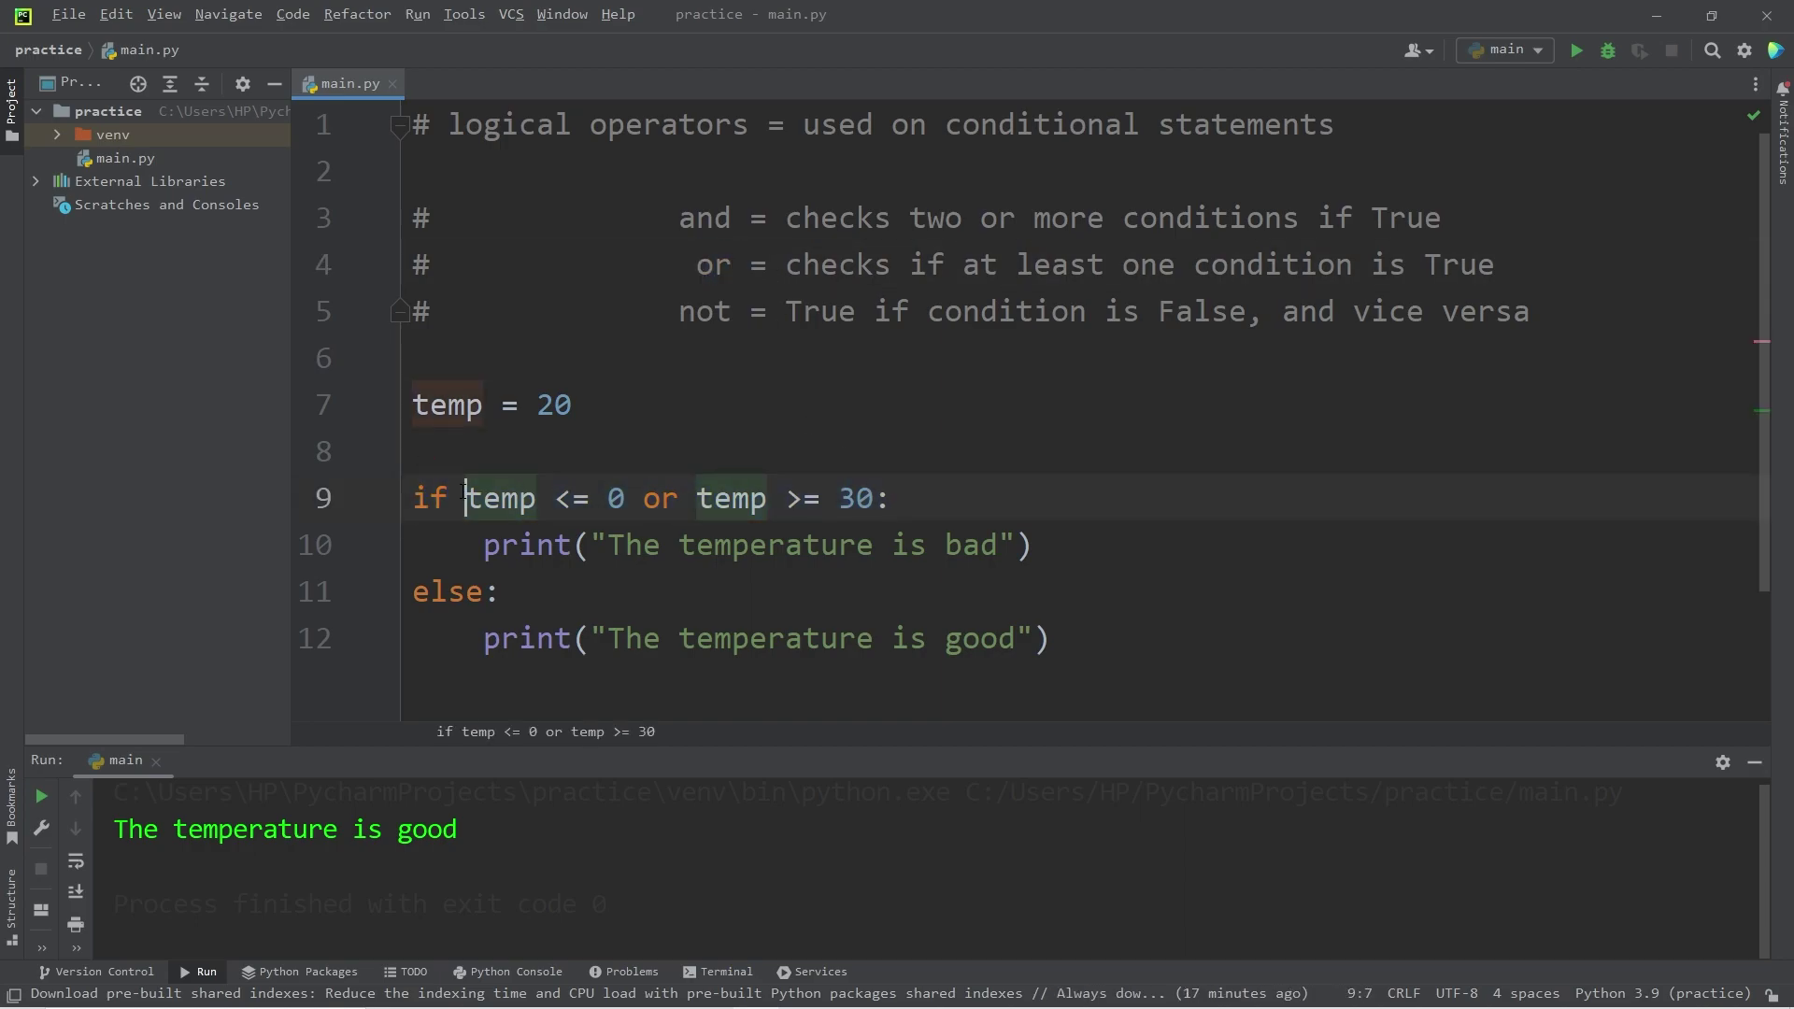
key(ctrl+shift+Right)
key(ctrl+shift+Right)
key(ctrl+shift+Right)
drag(698, 501, 897, 499)
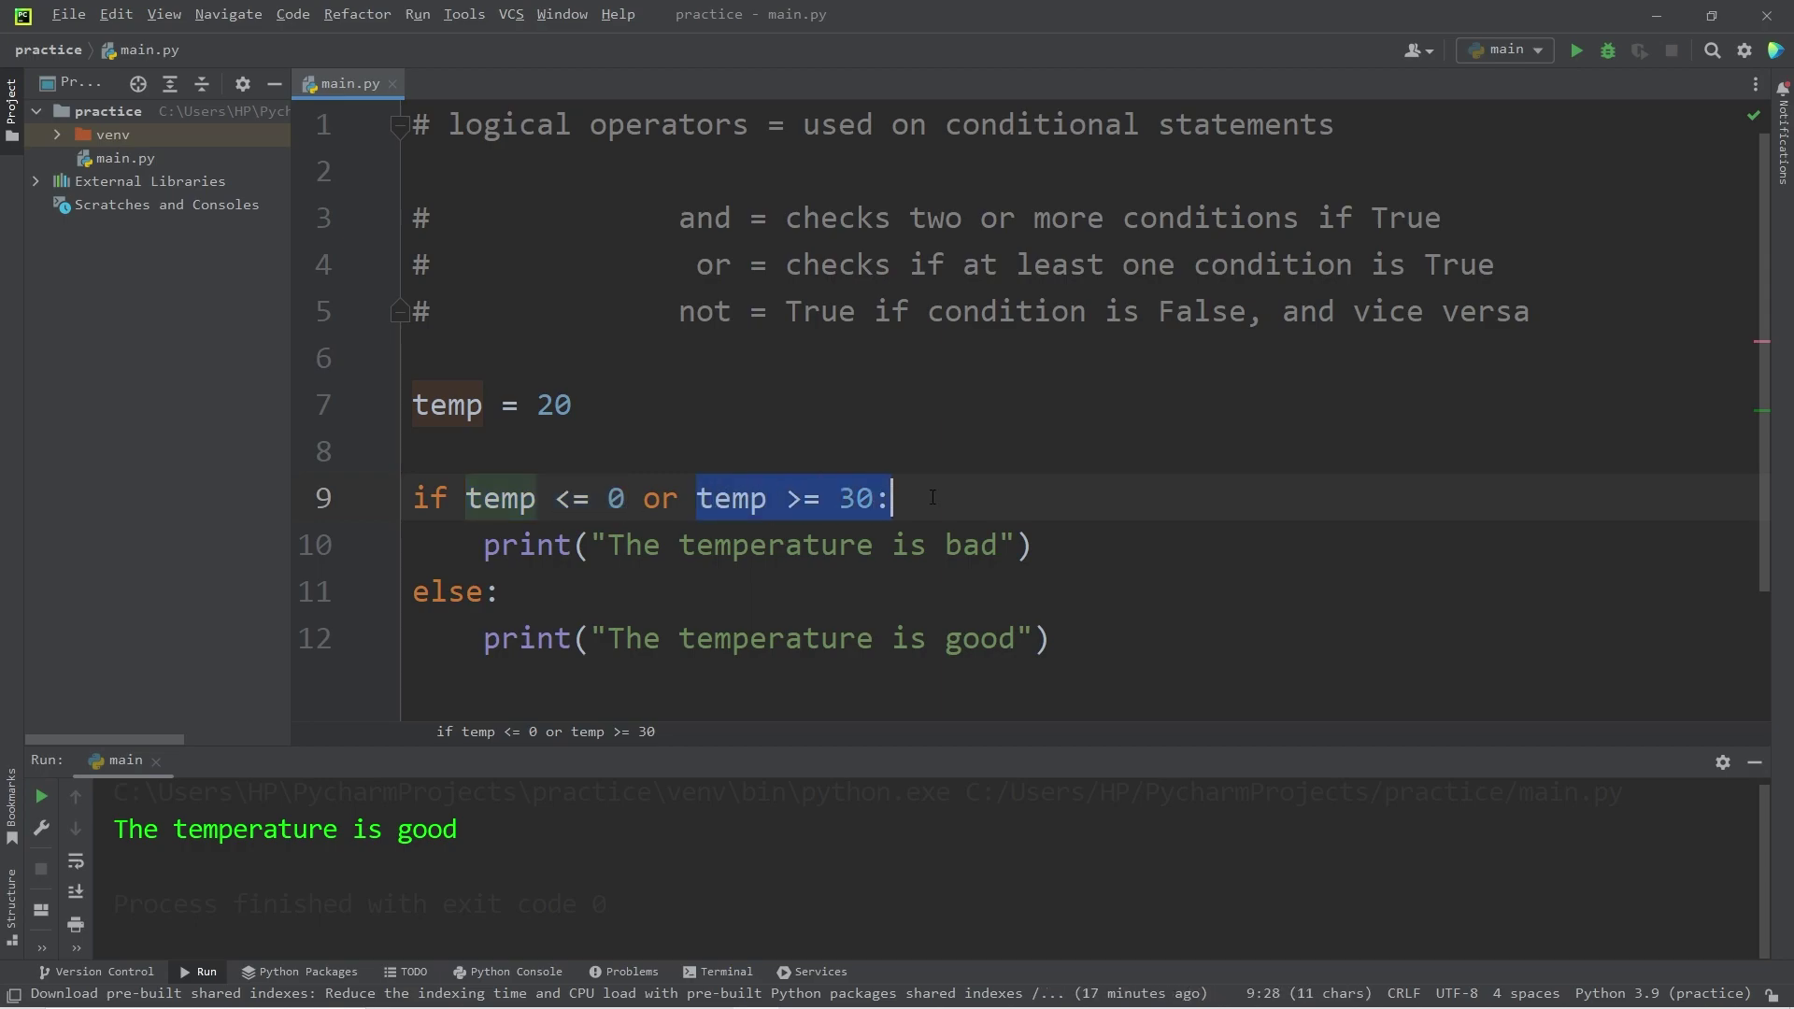
double_click(701, 311)
click(655, 419)
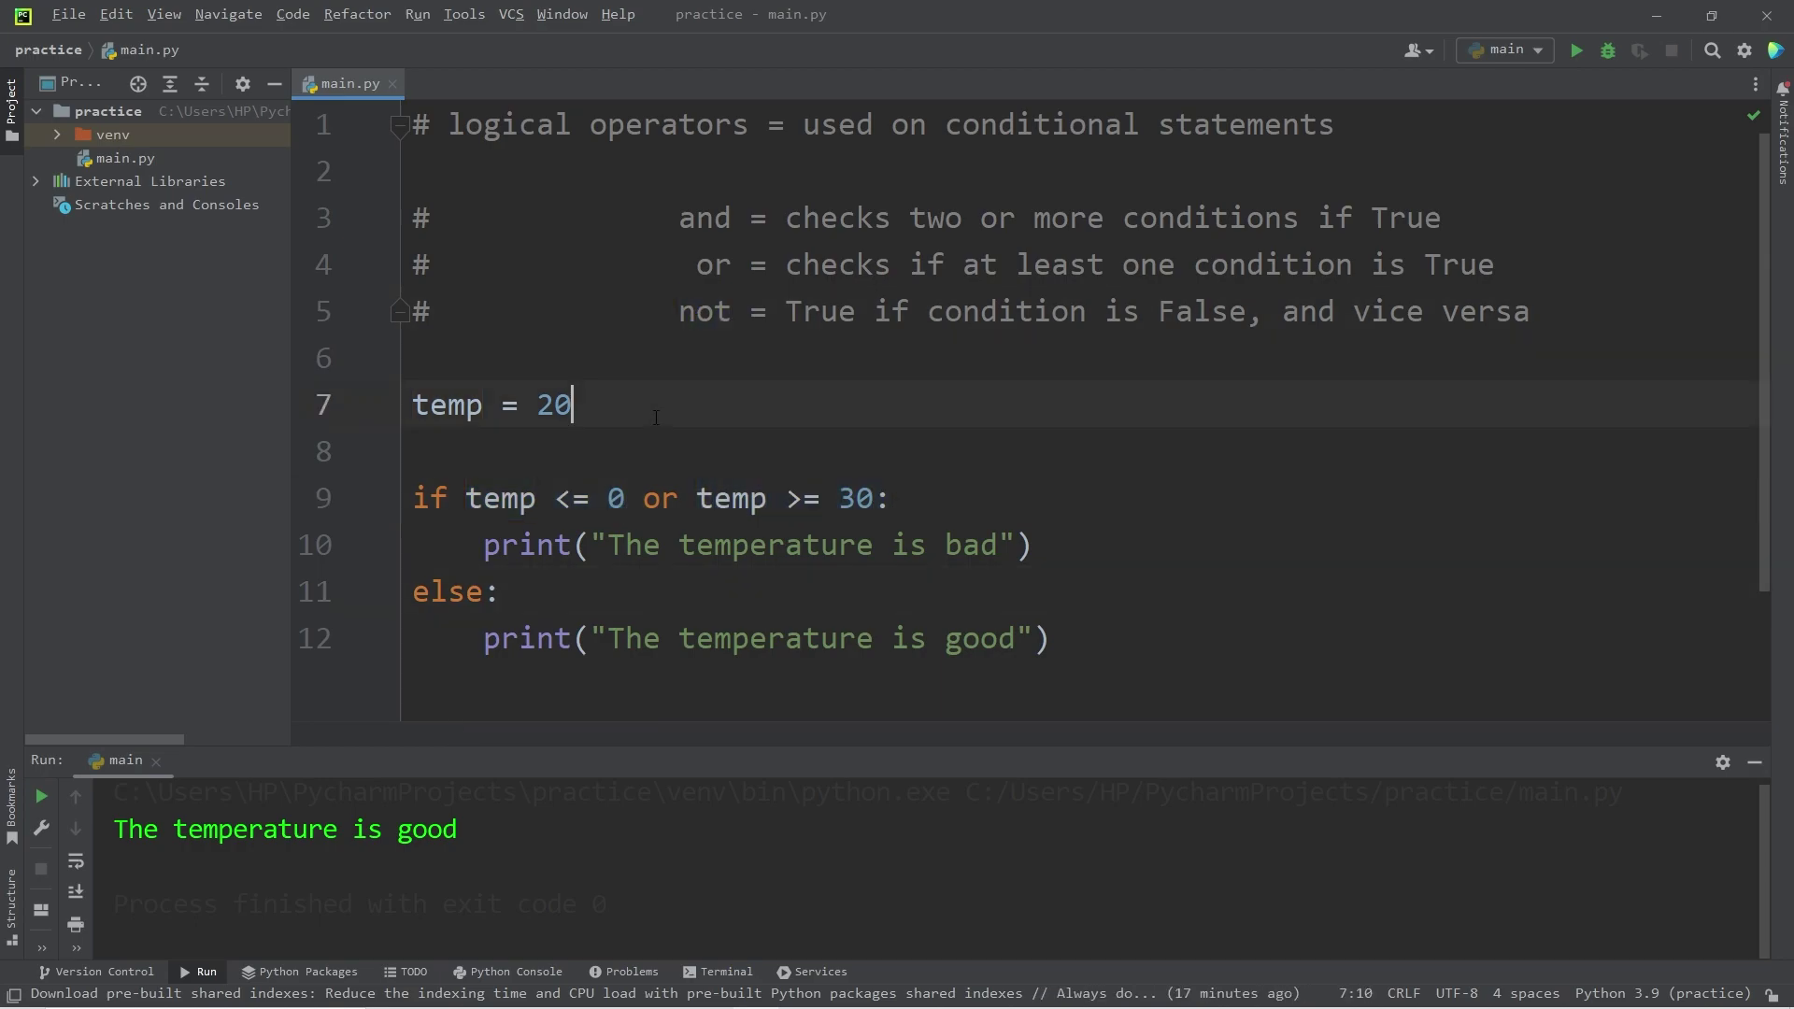
Add sunny = True on a new line below temp = 20
key(Return)
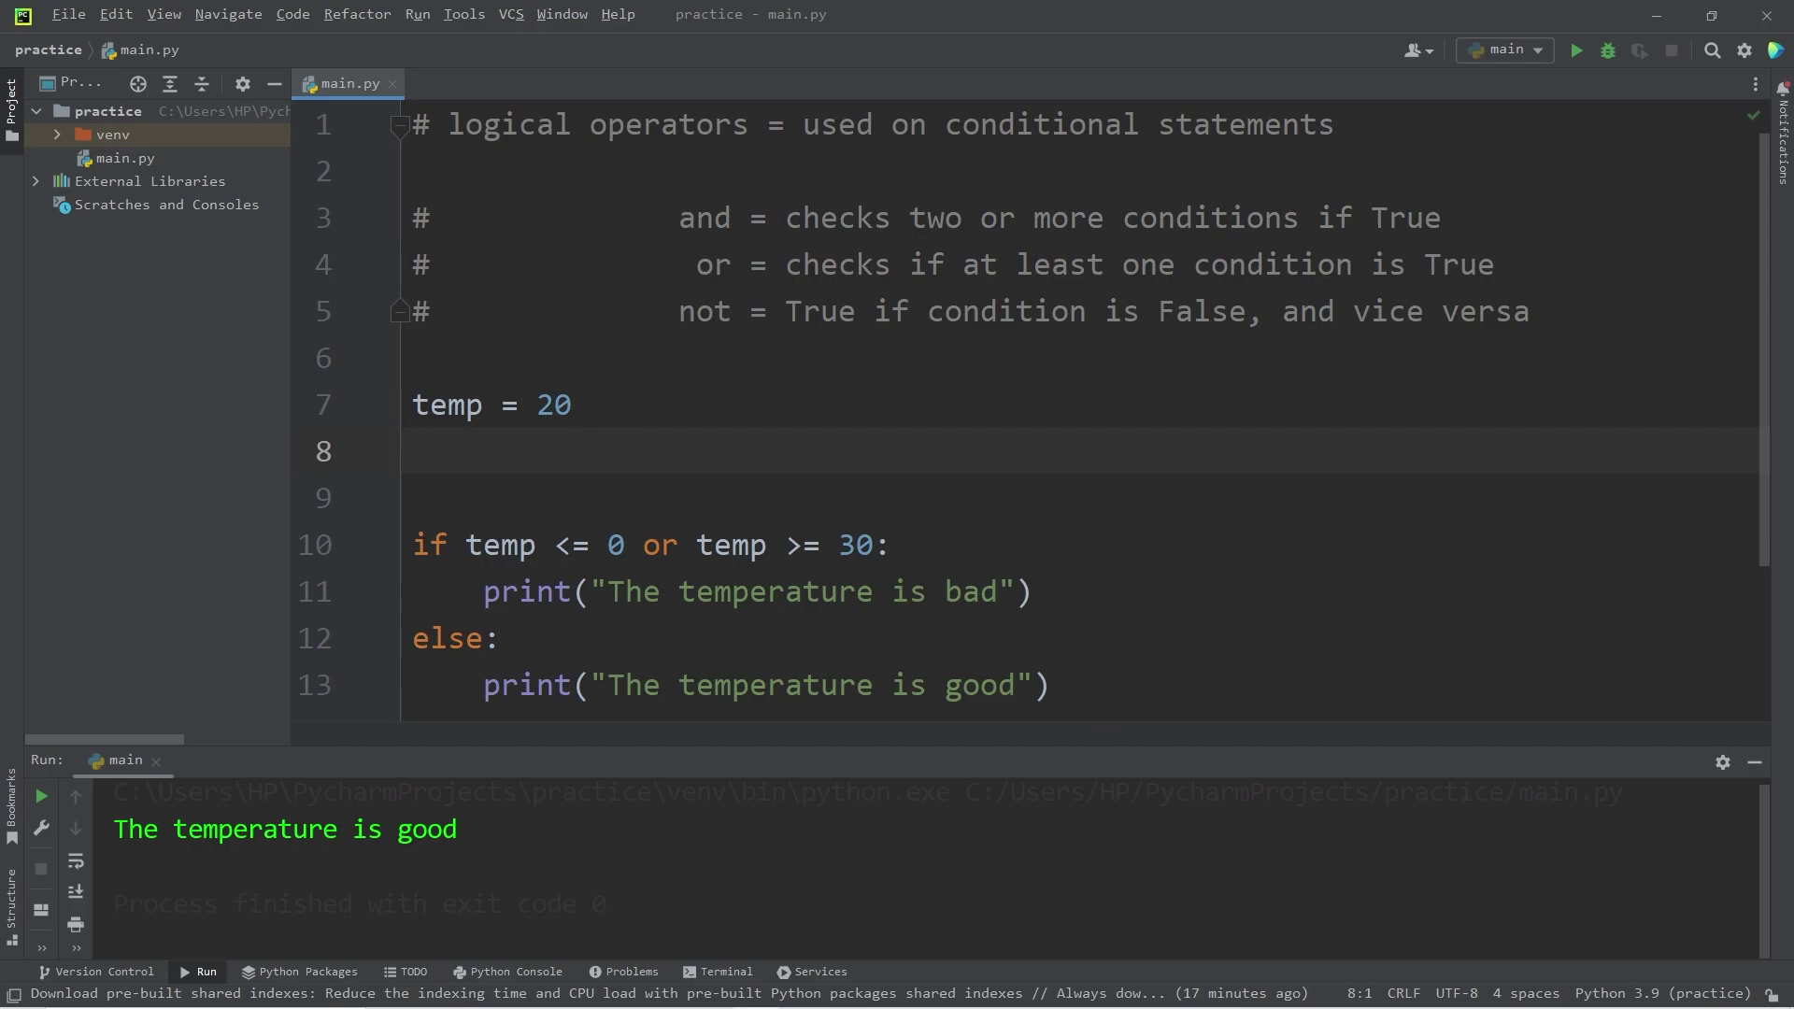
text(sunn)
text(y = )
text(True)
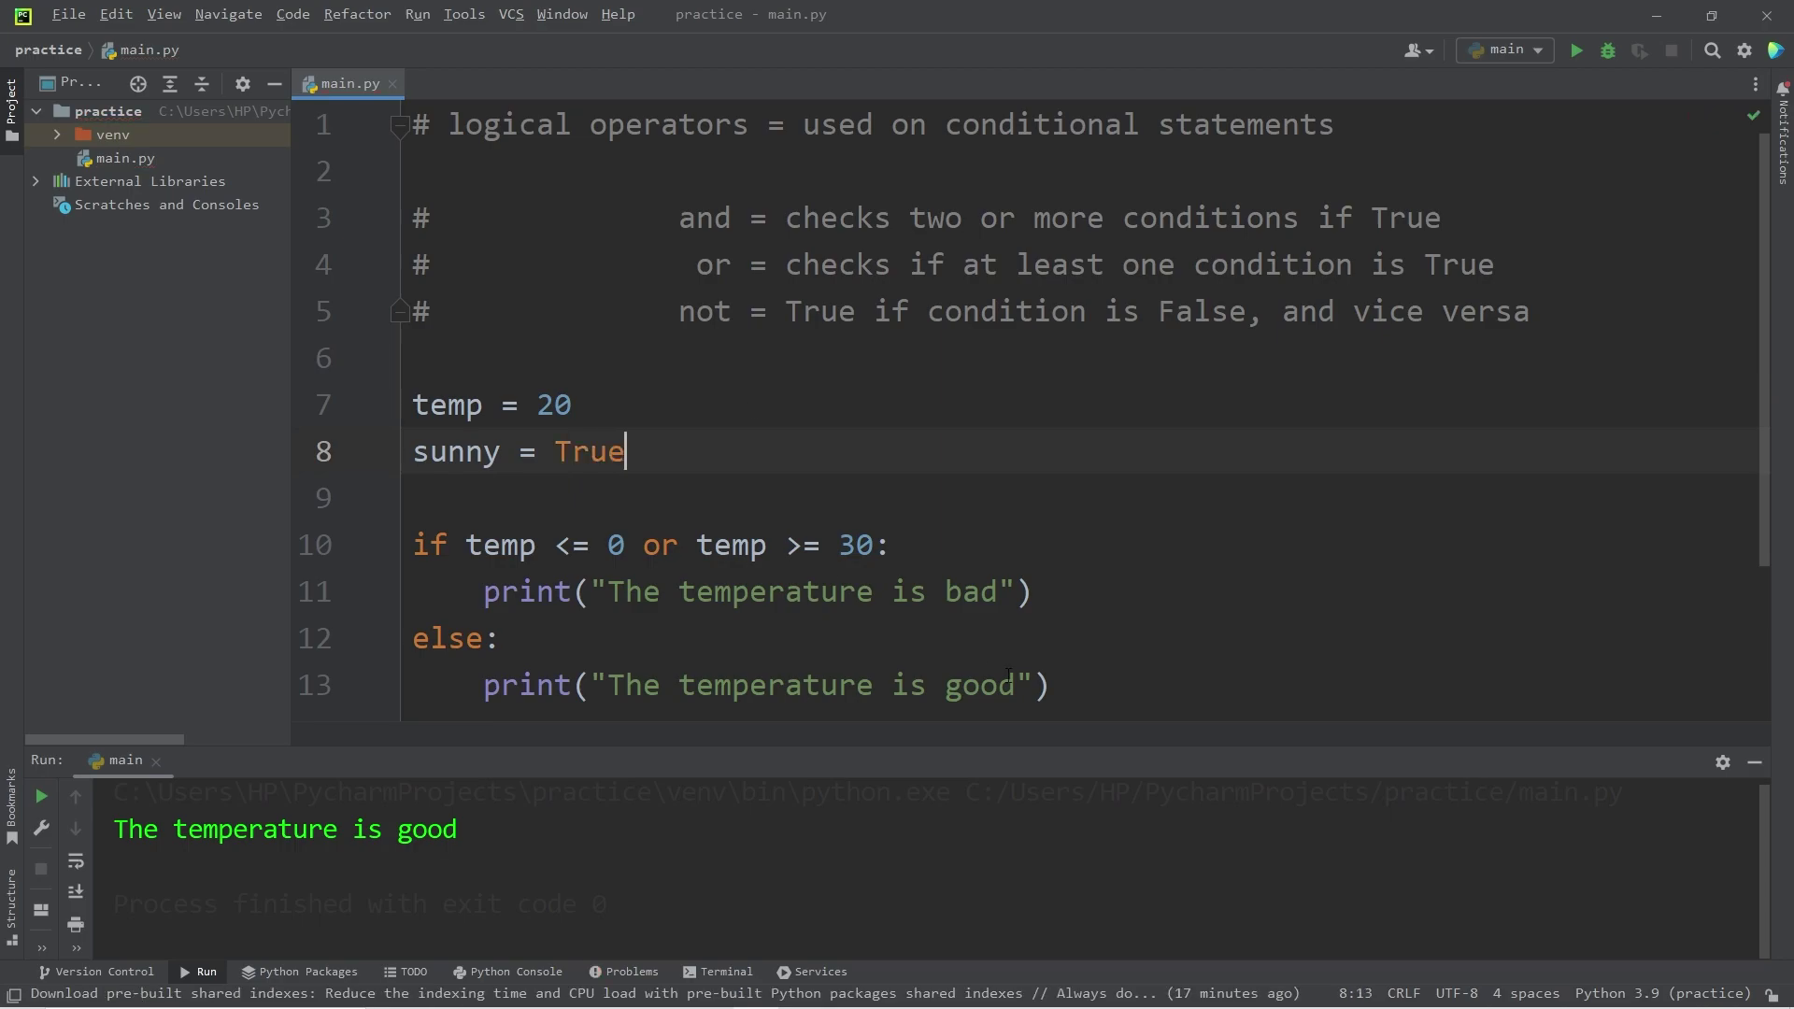
click(1107, 678)
Add an if sunny: block without the redundant == True, printing "It is sunny outside"
key(Return)
key(Return)
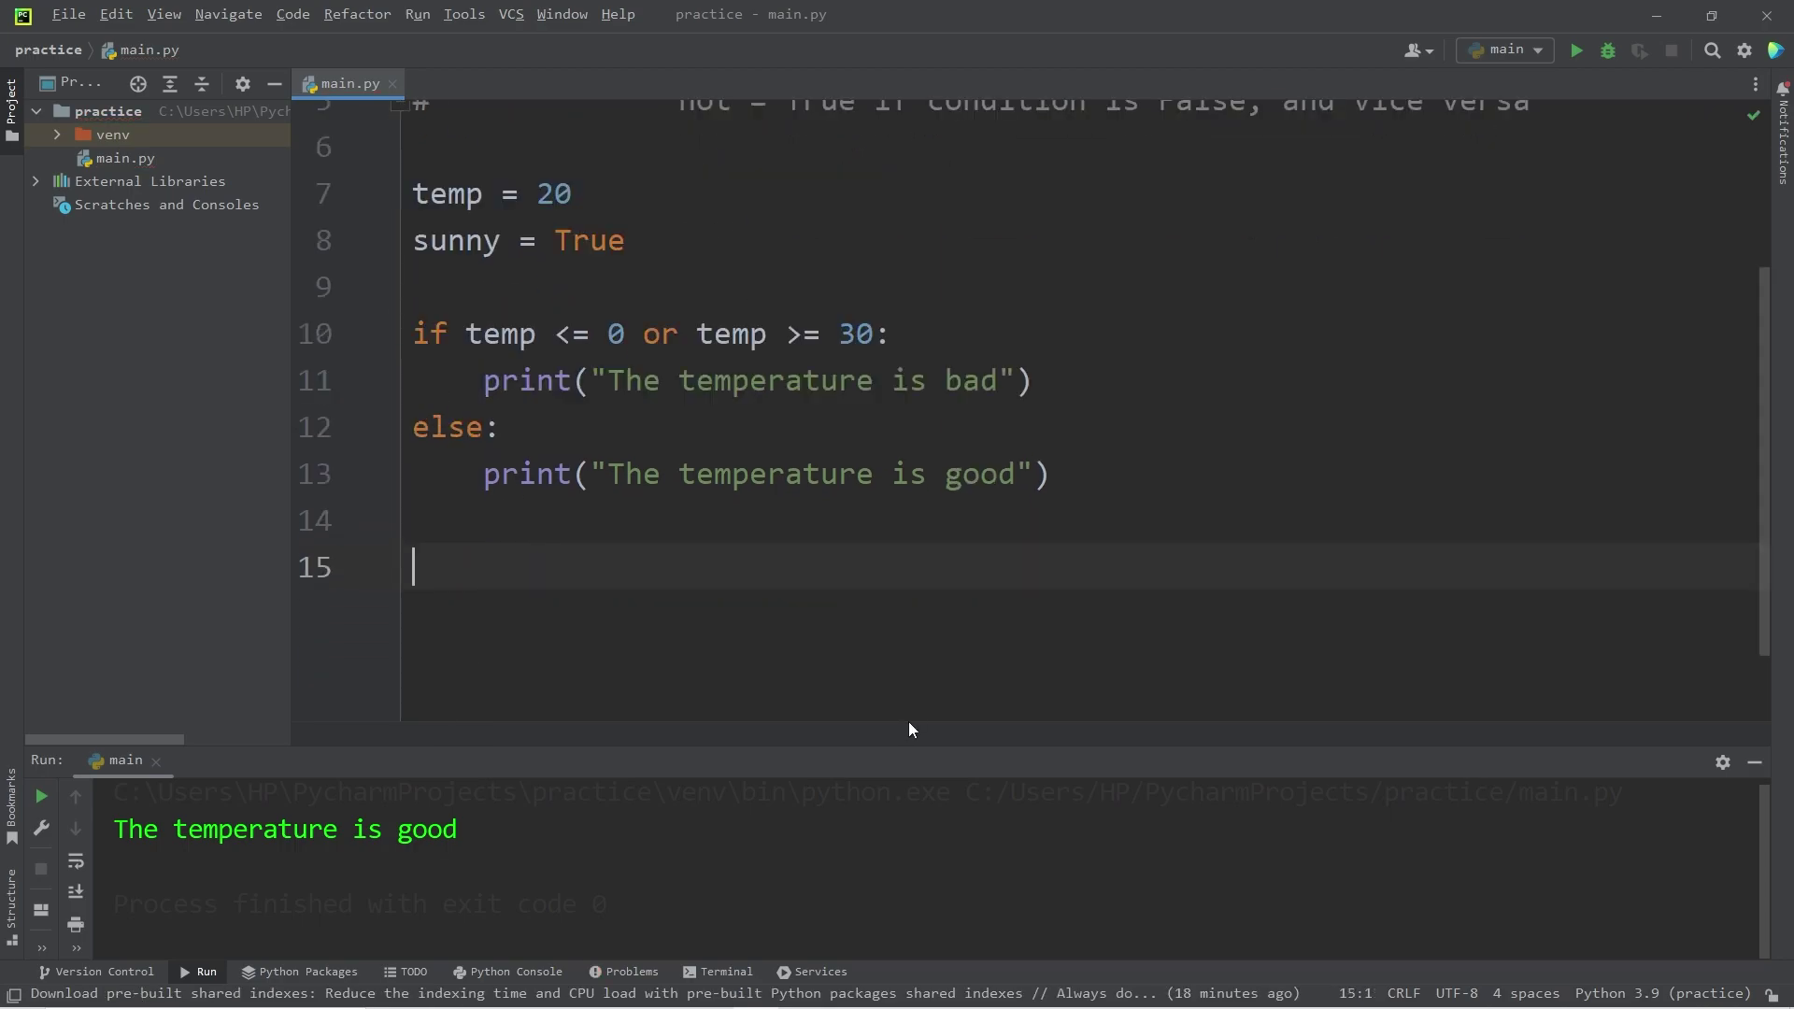
text(if su)
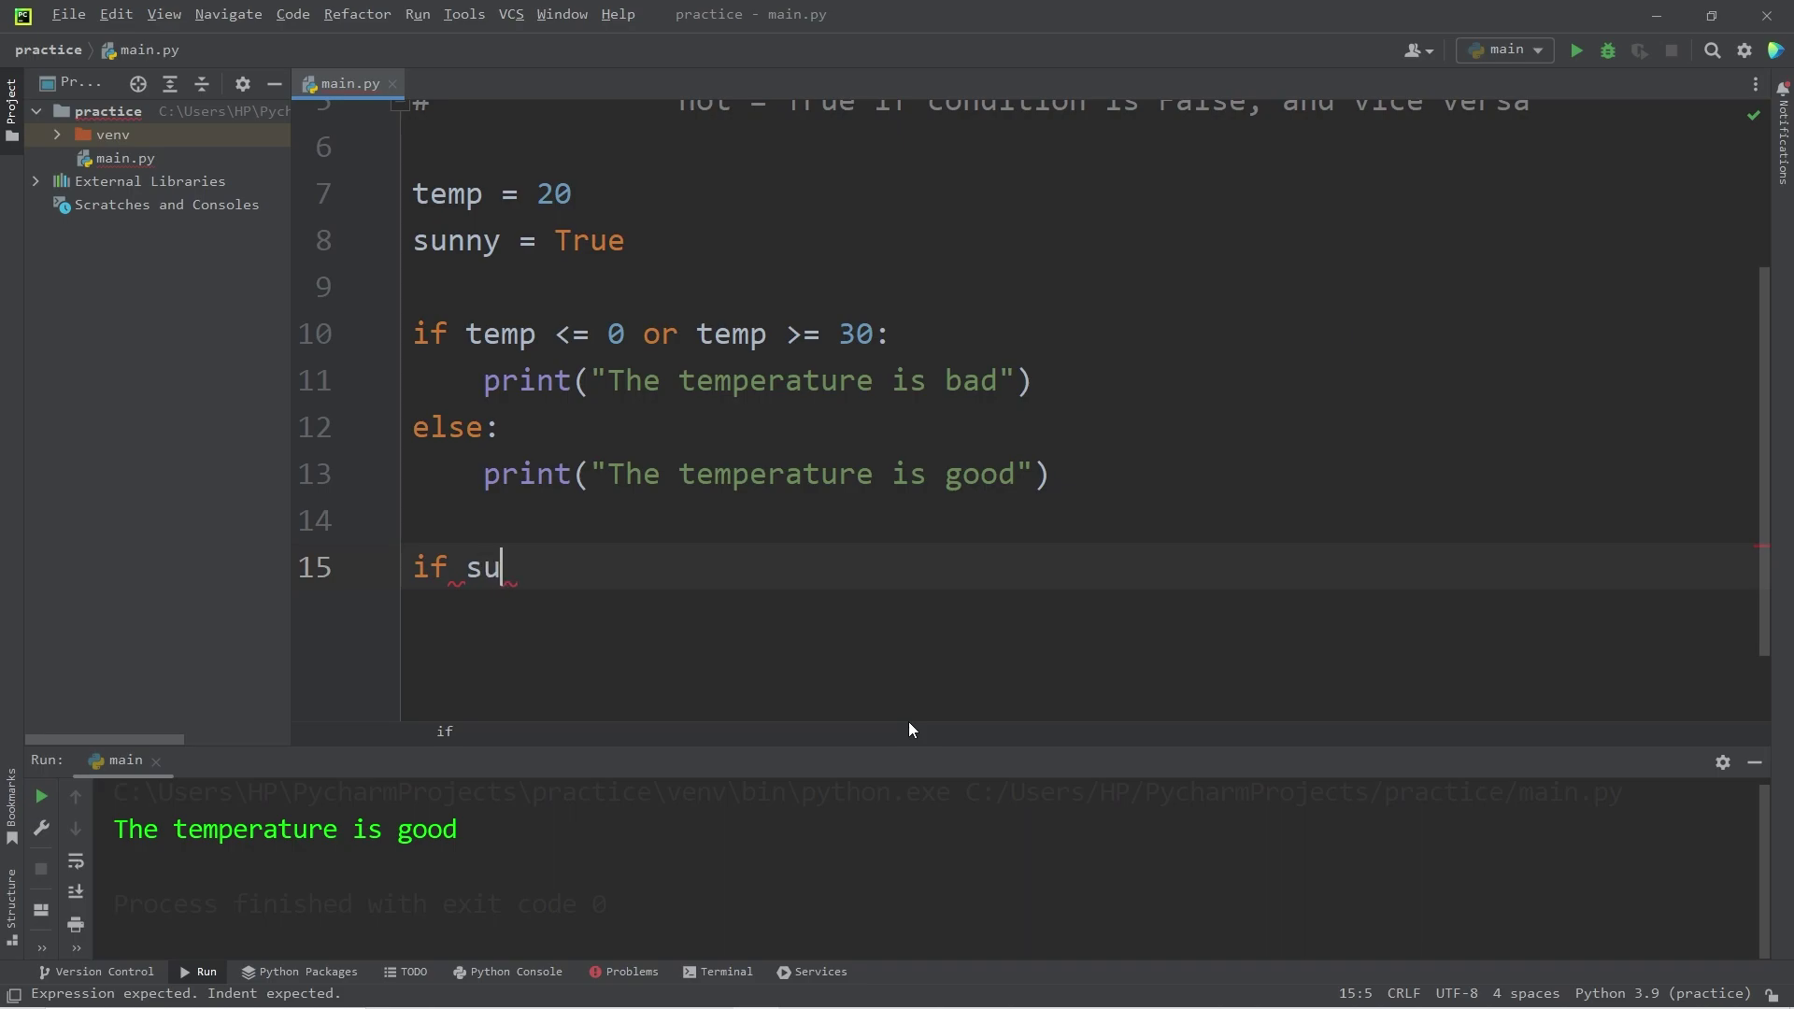
text(nny == Tr)
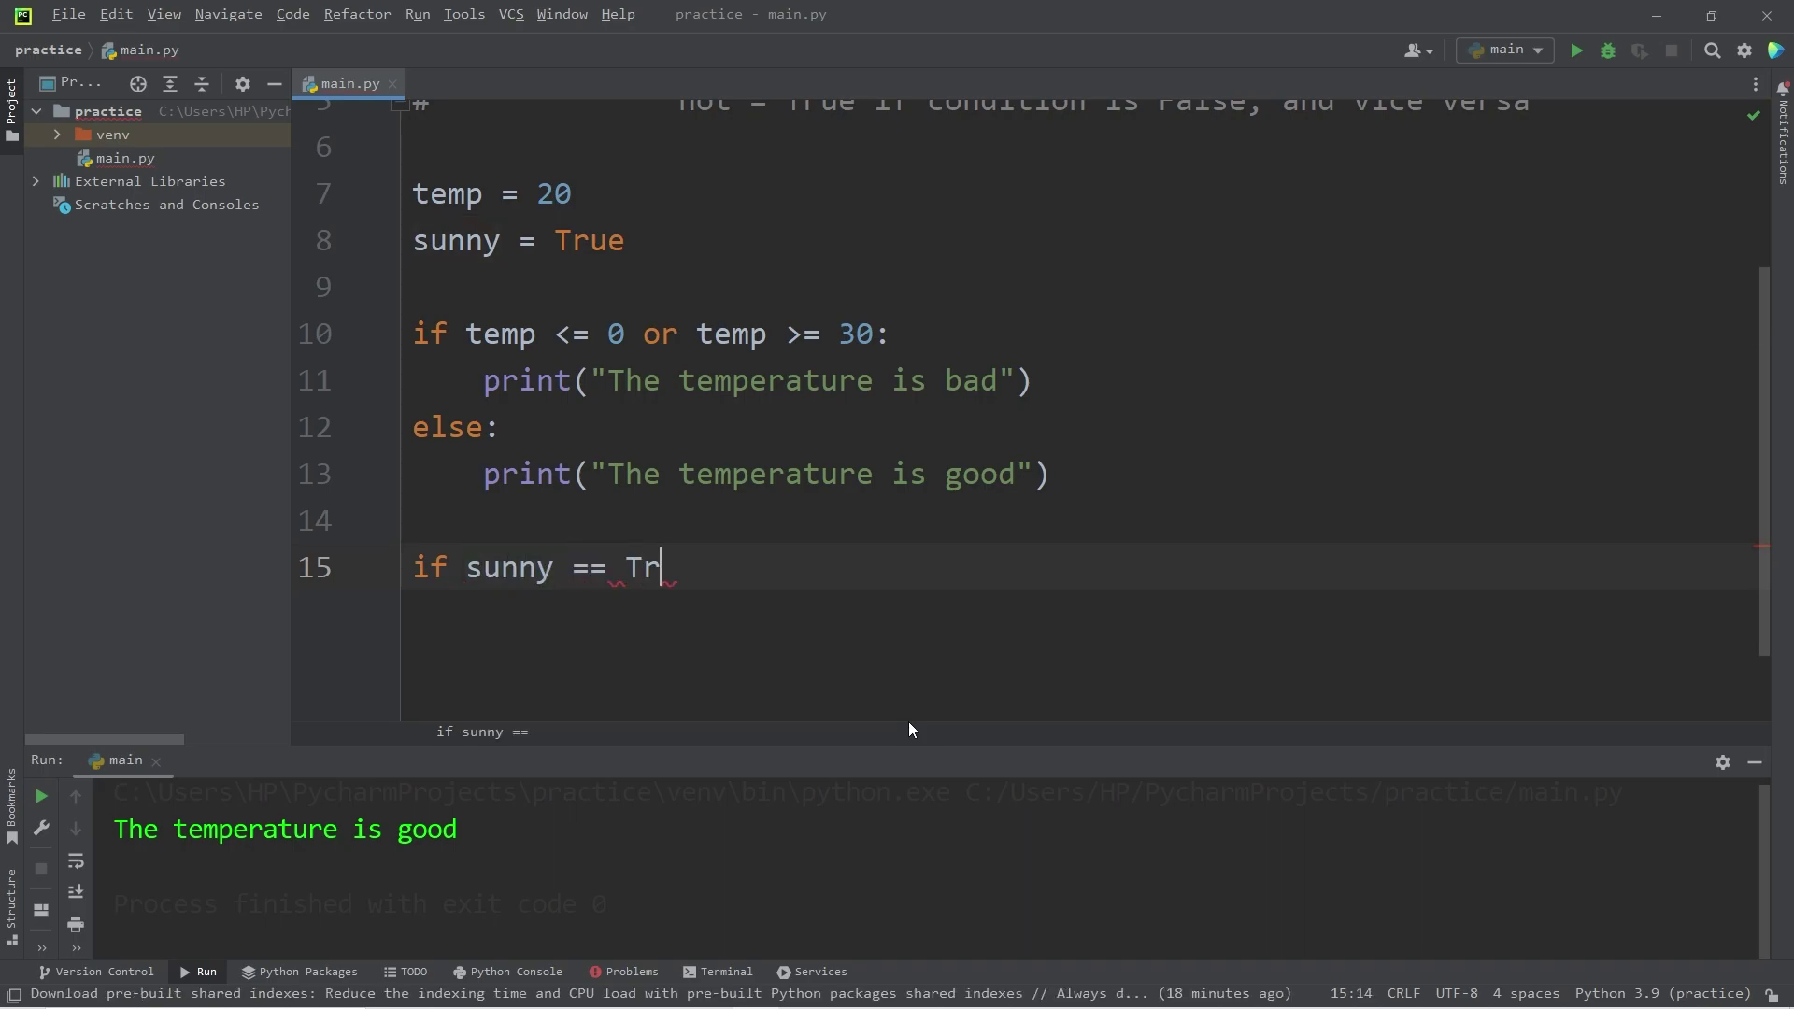
text(ue)
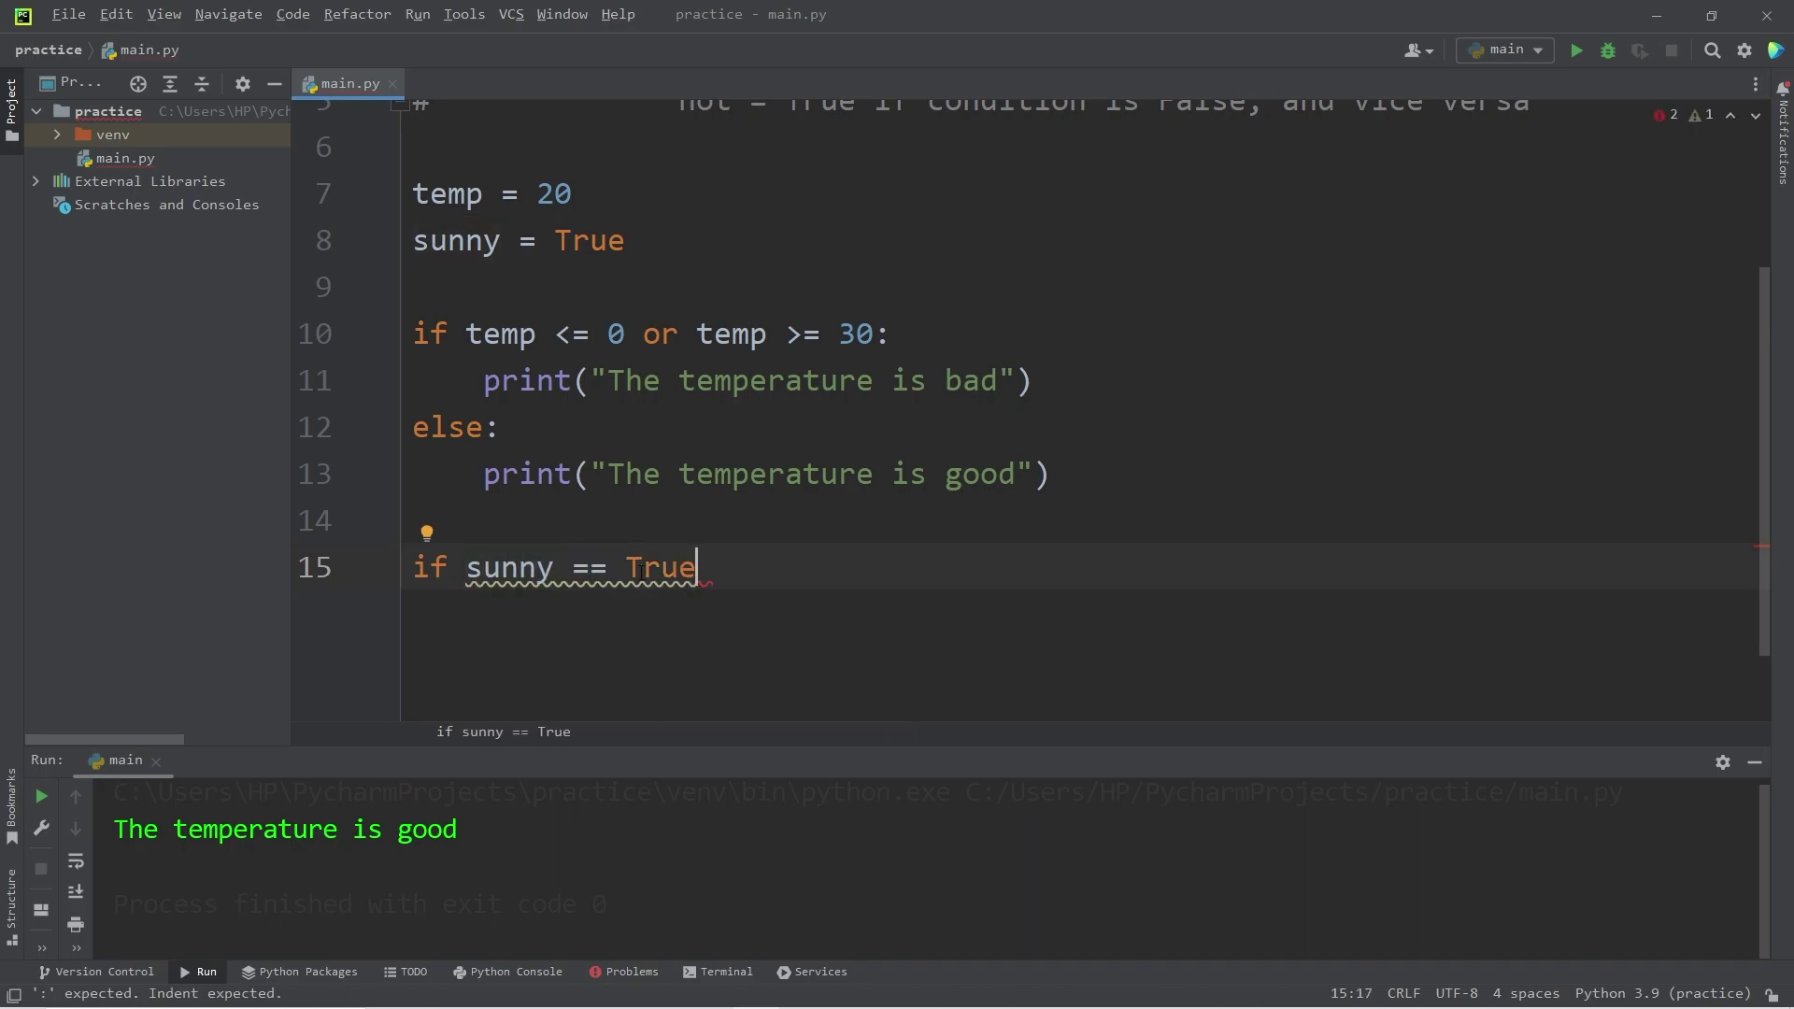
key(ctrl+shift+Left)
key(ctrl+shift+Left)
key(ctrl+shift+Left)
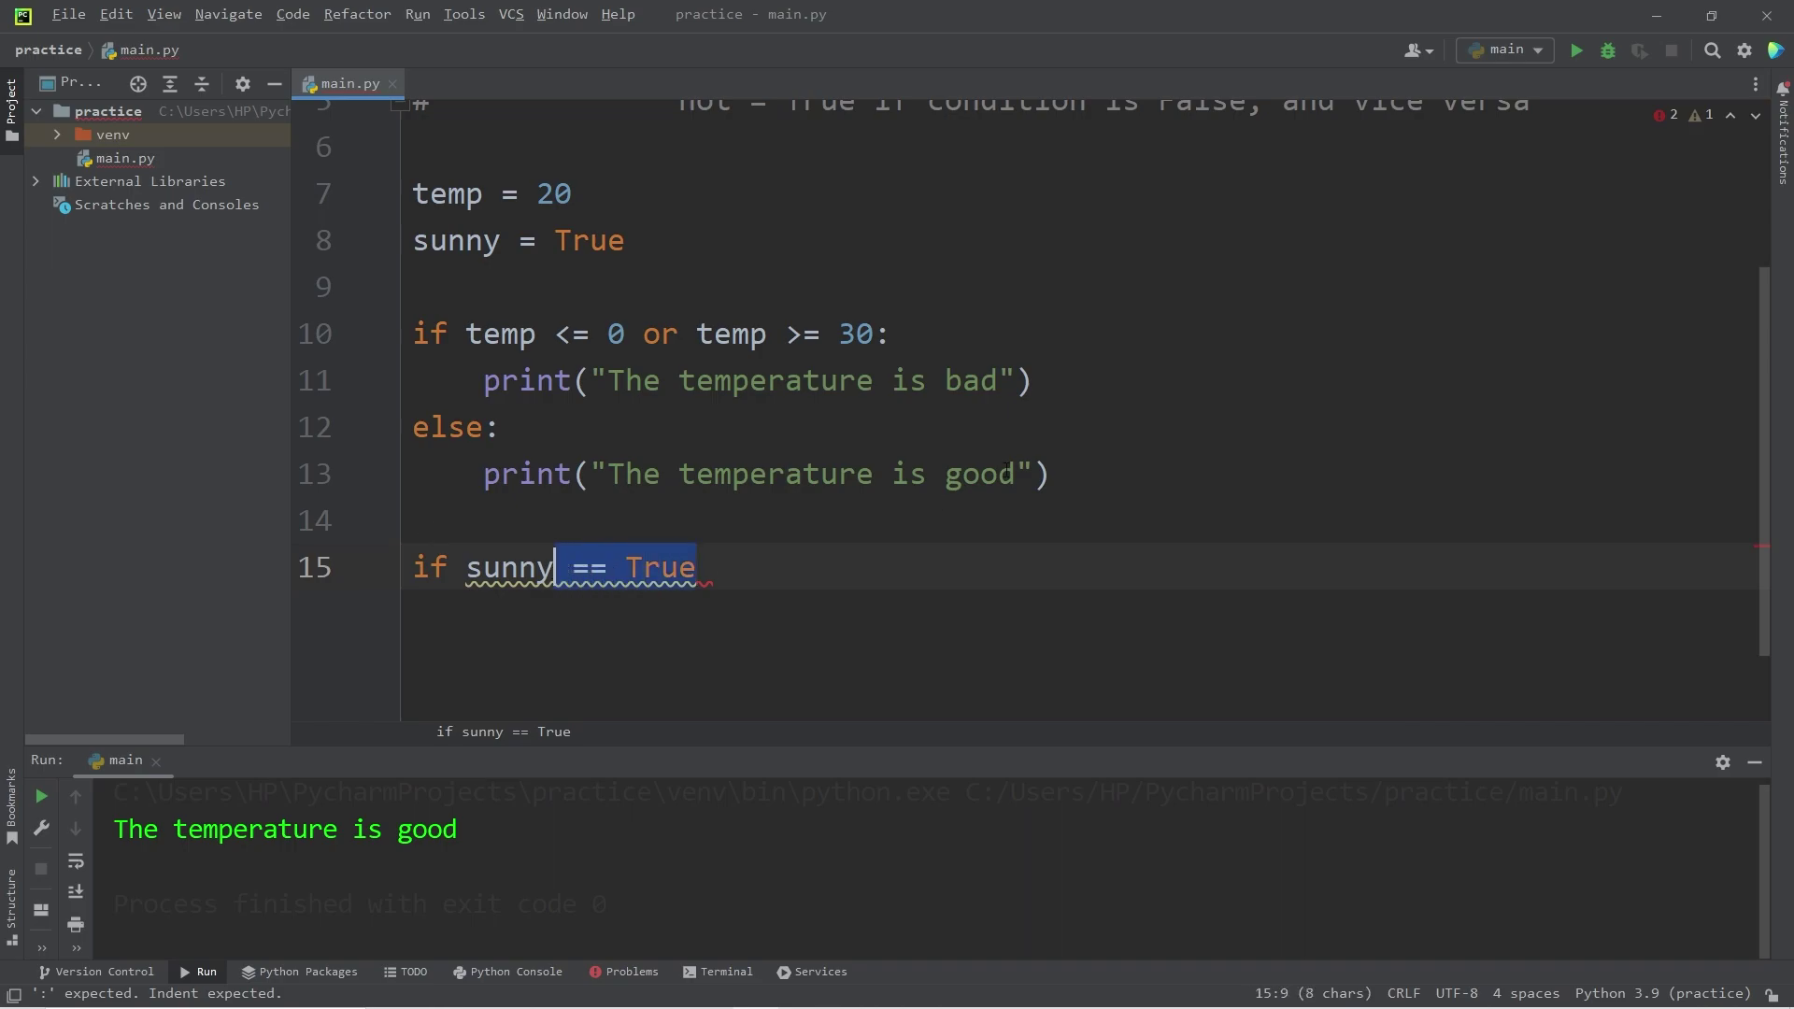
key(BackSpace)
text(:)
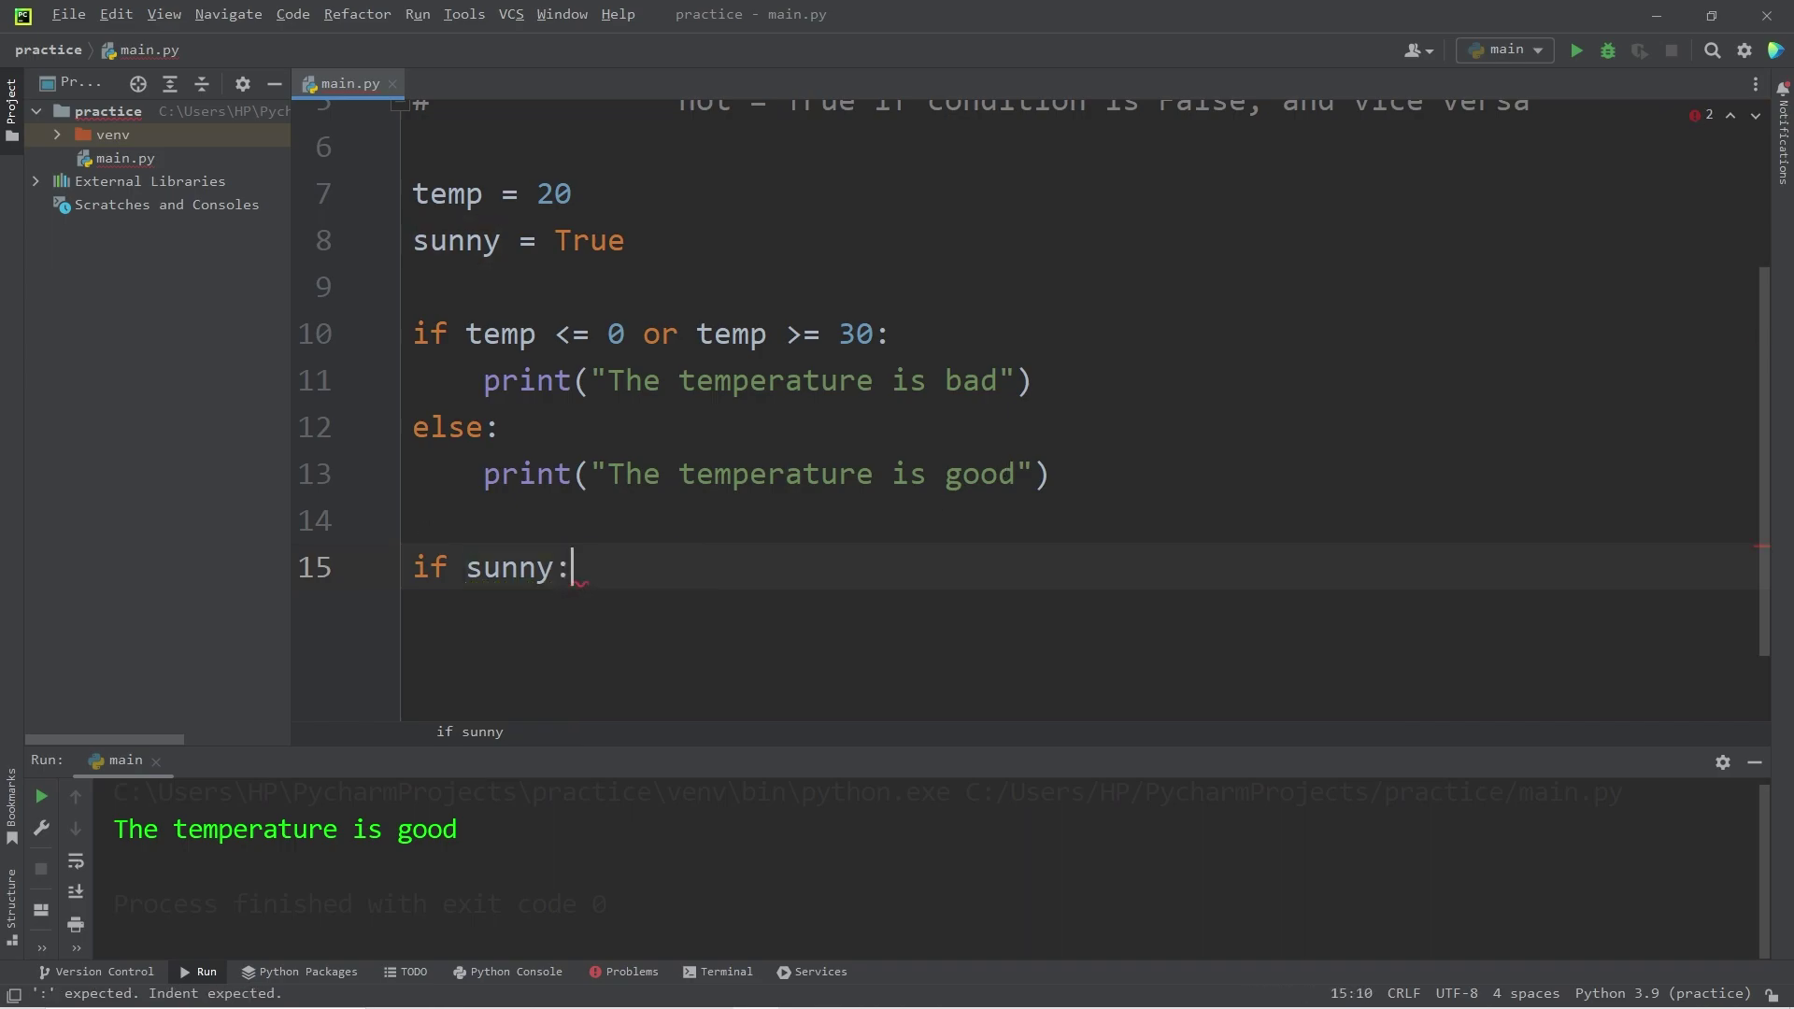
key(Return)
text(pri)
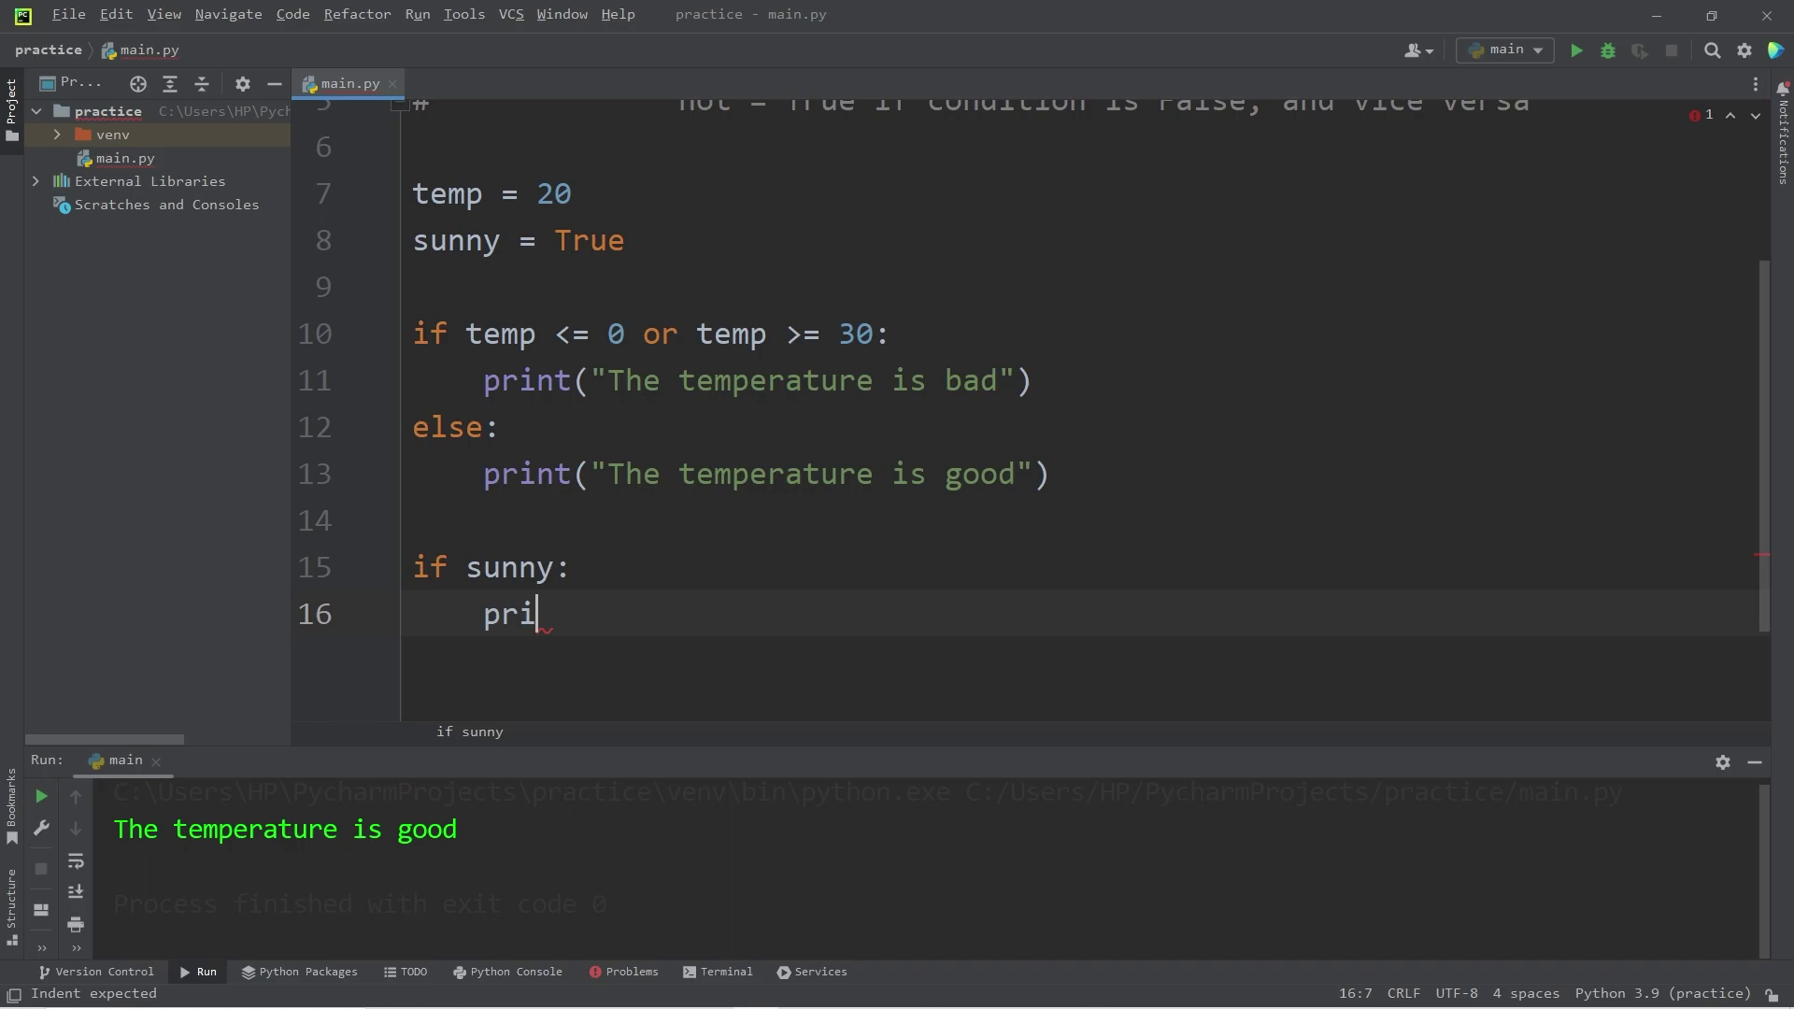
text(nt()"I)
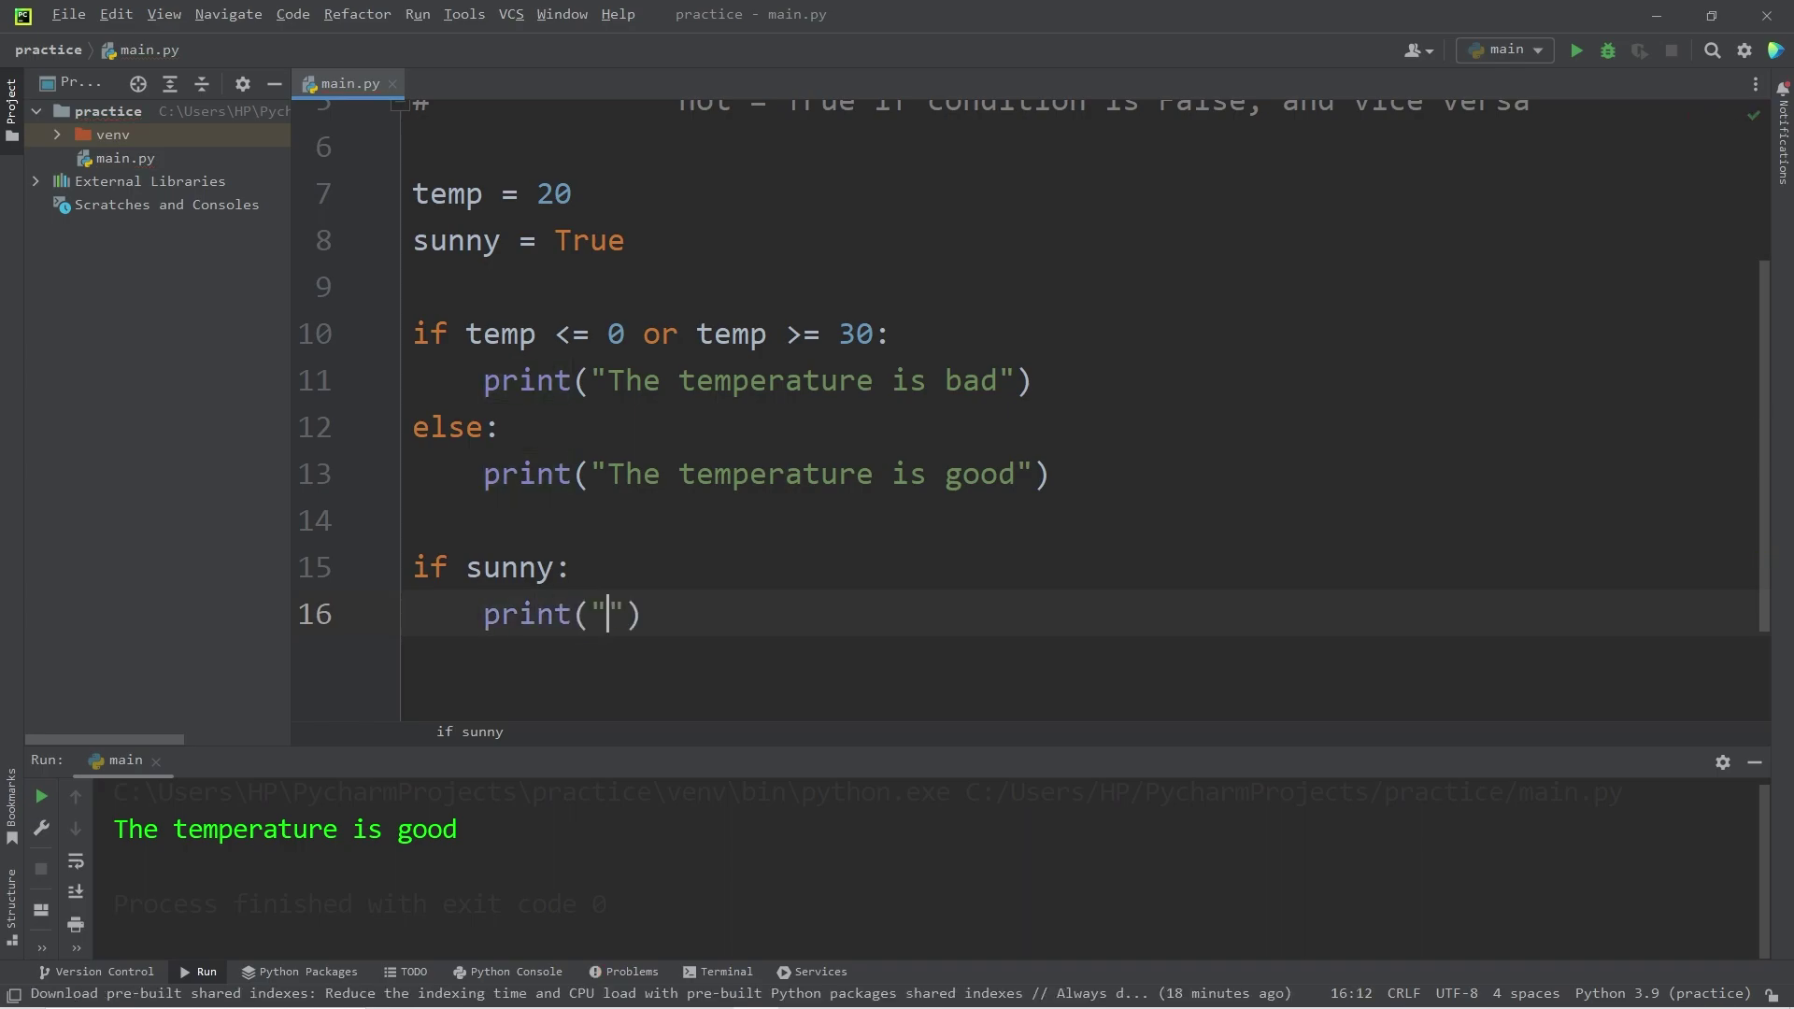
text(t is sunny)
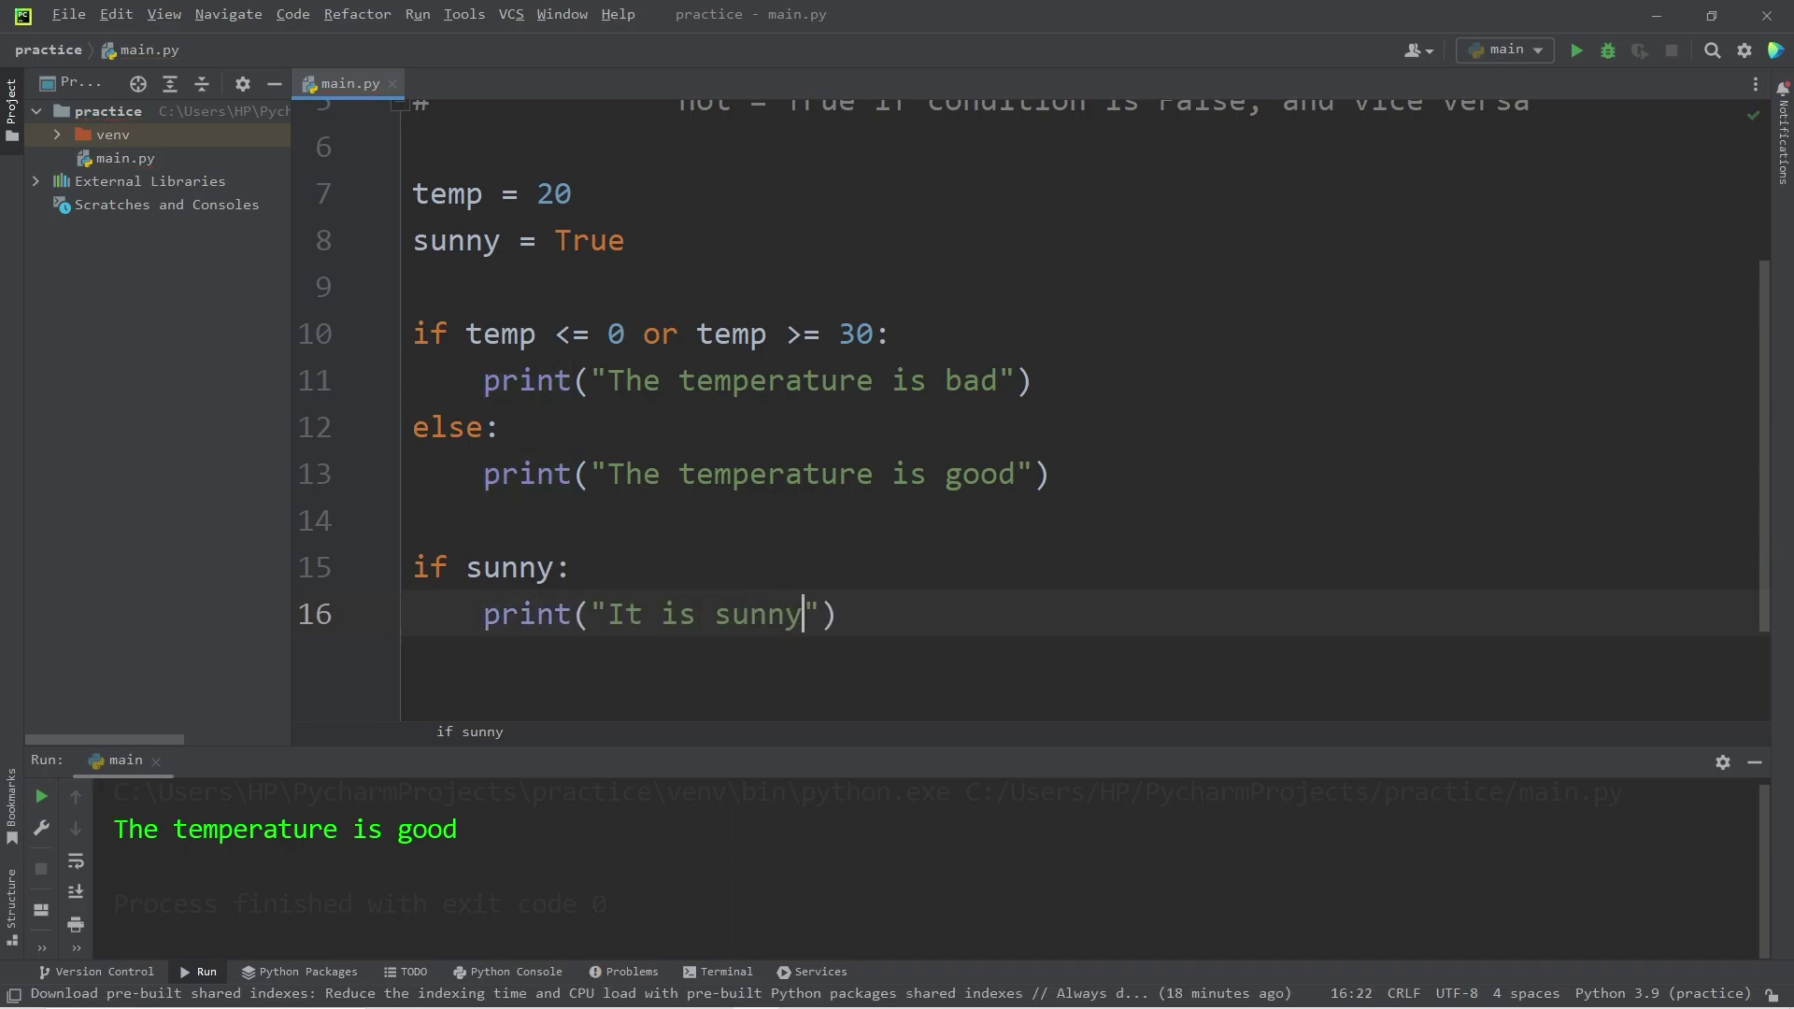
text(outsid)
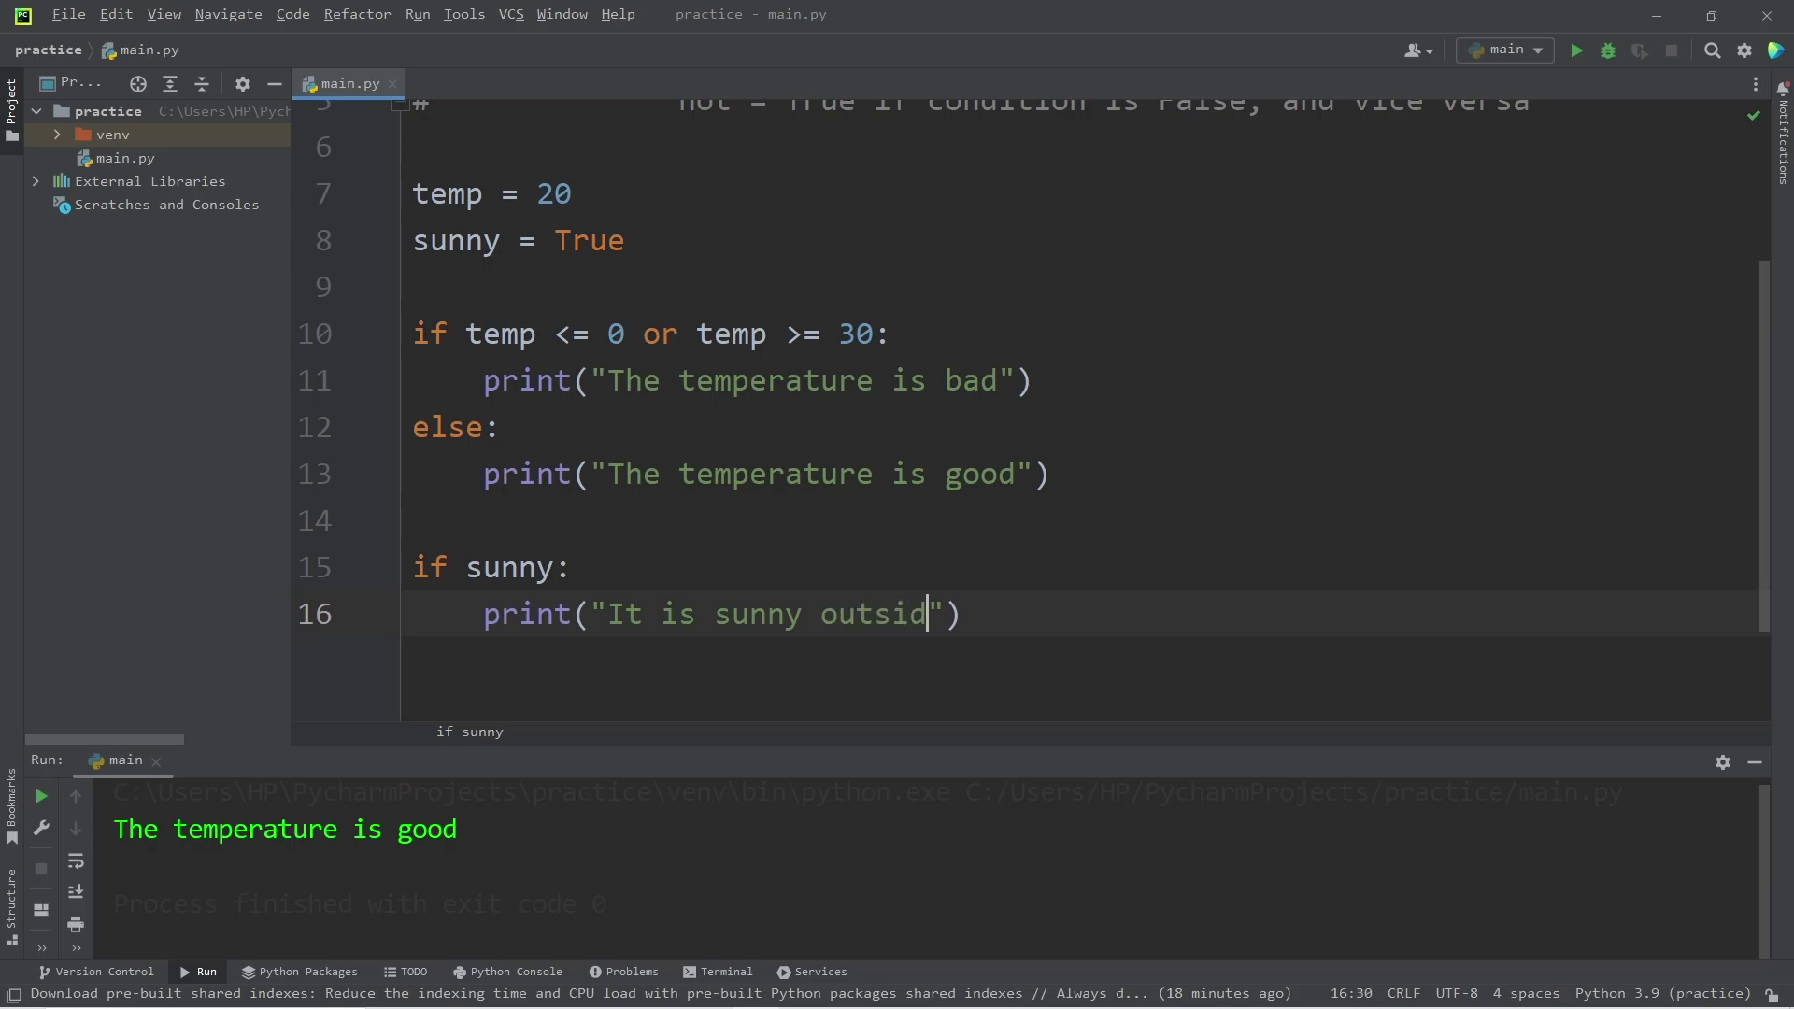
text(e")
Add an else branch printing "It is cloudy outside"
key(Return)
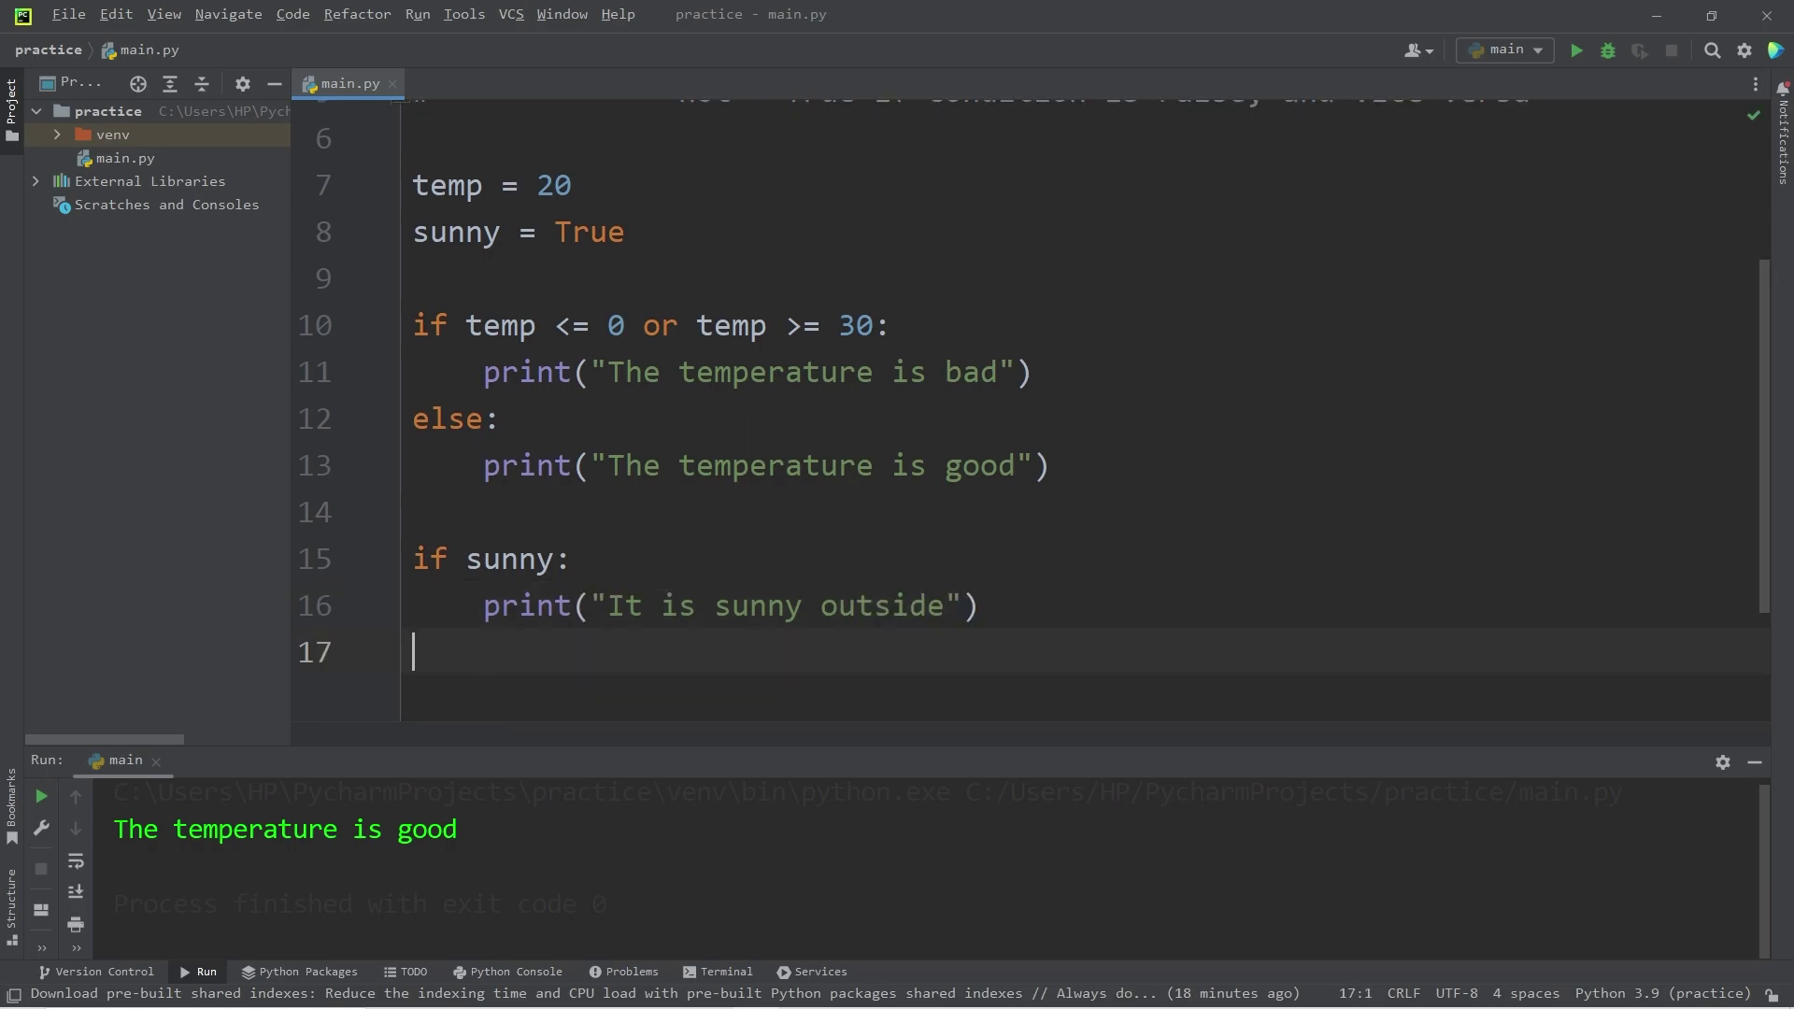
text(else:)
key(Return)
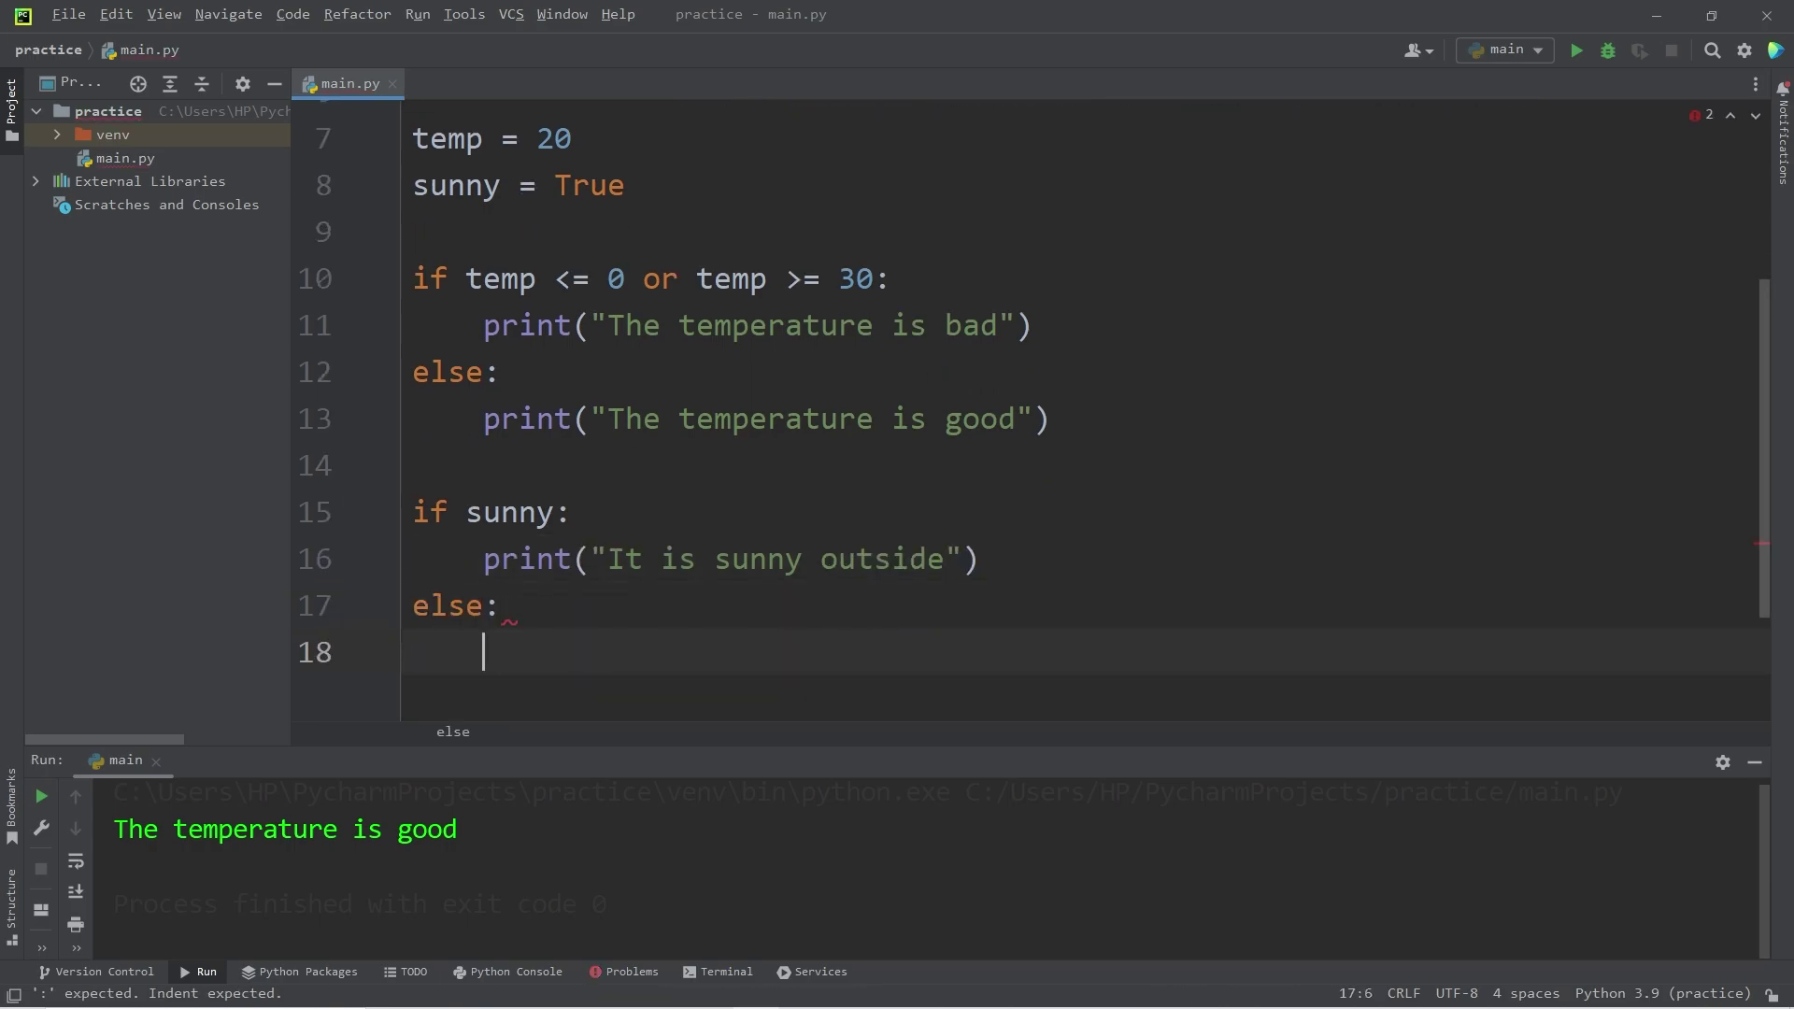
text(print())
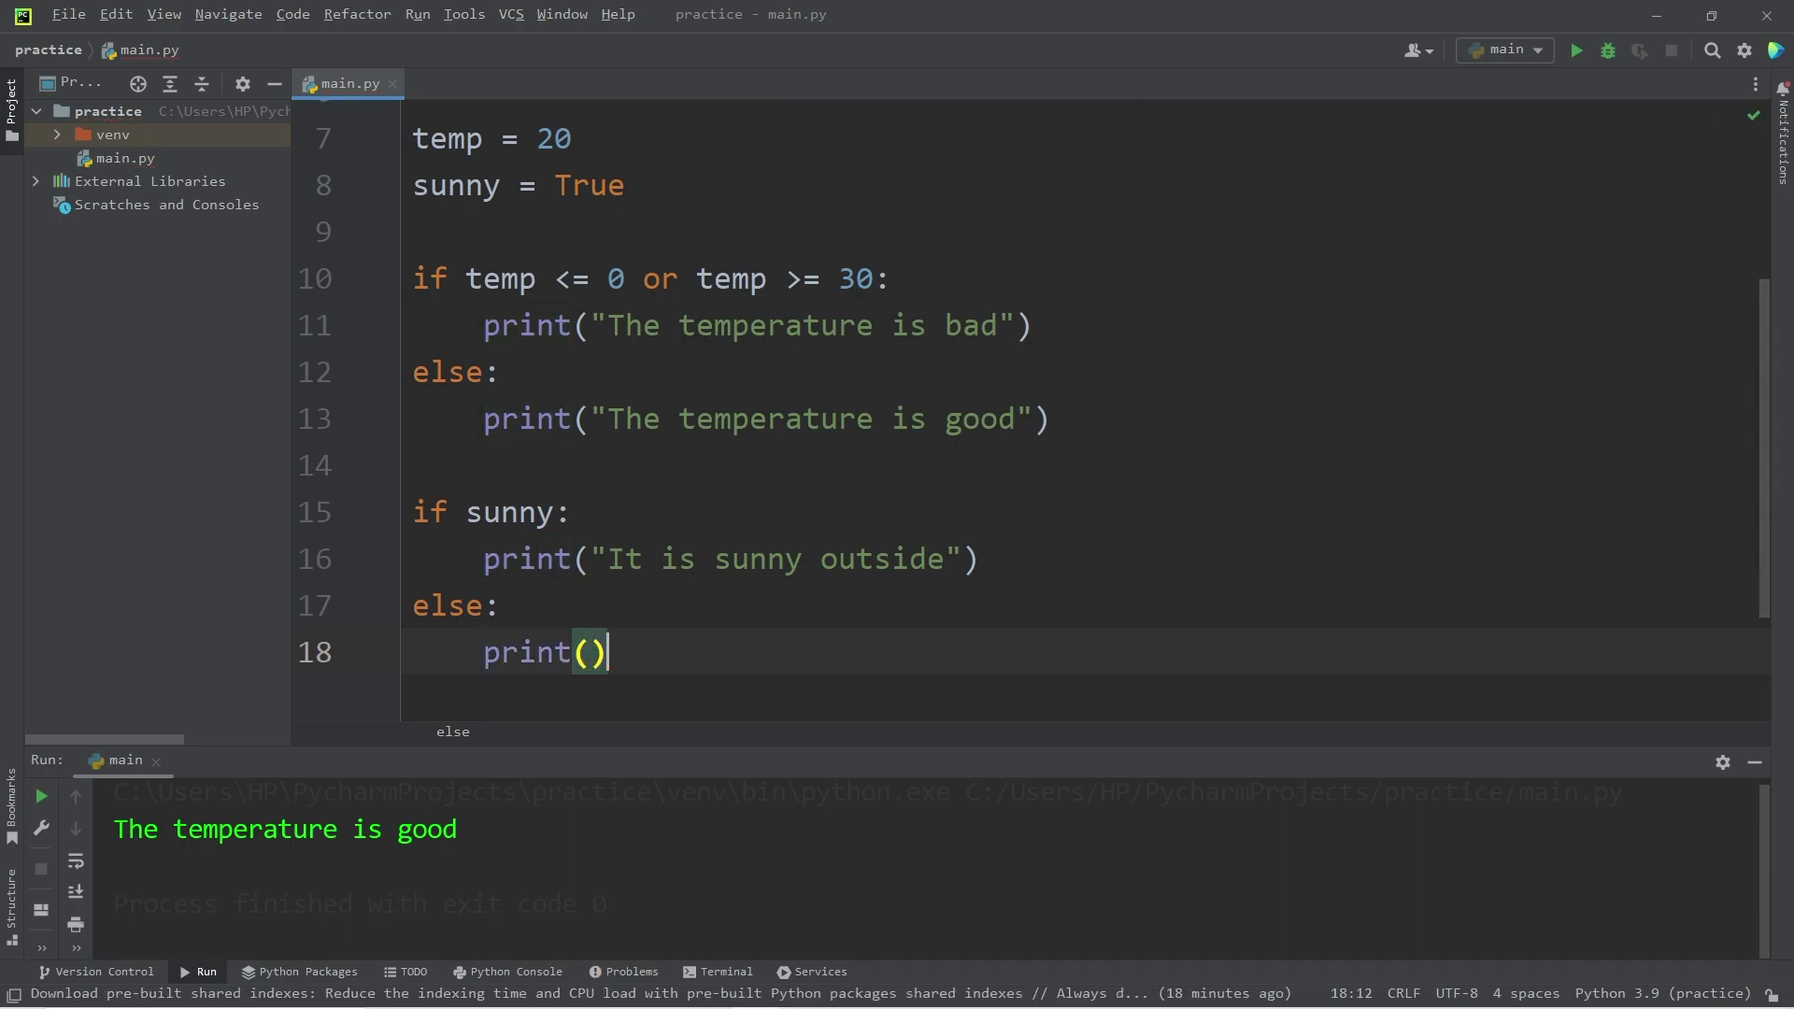
key(Left)
text("It is )
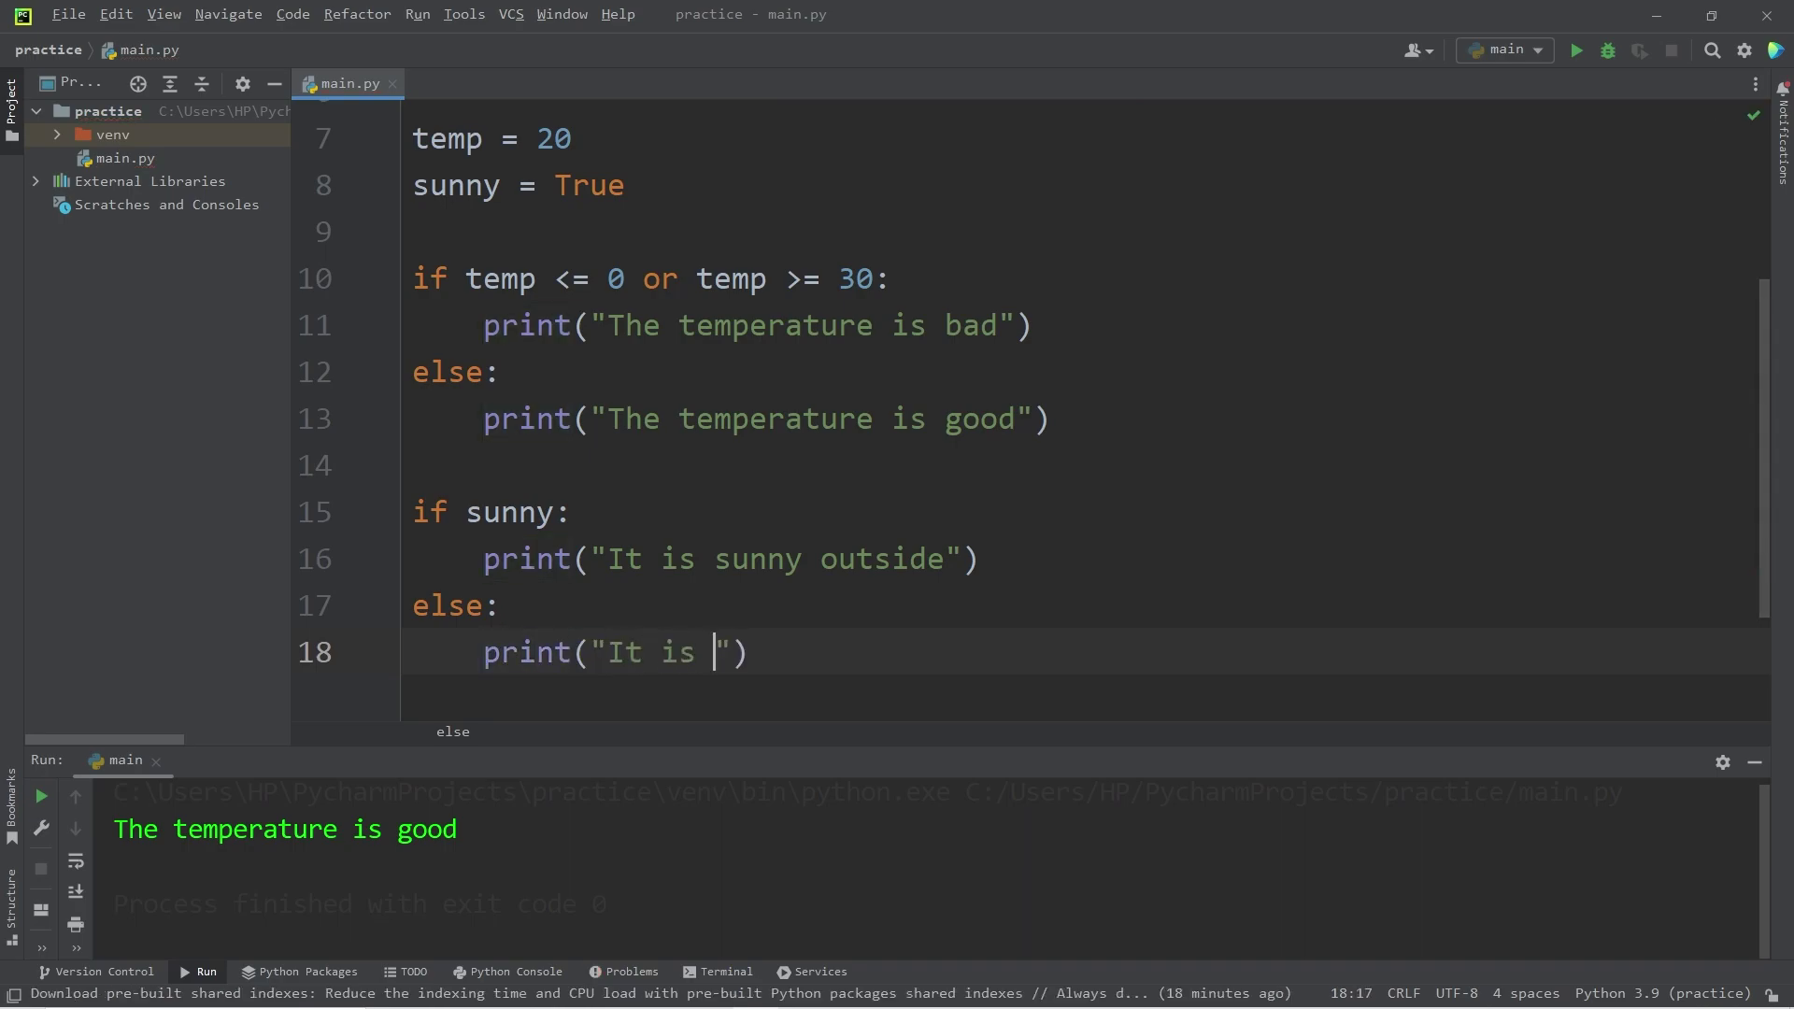
text(cloudy o)
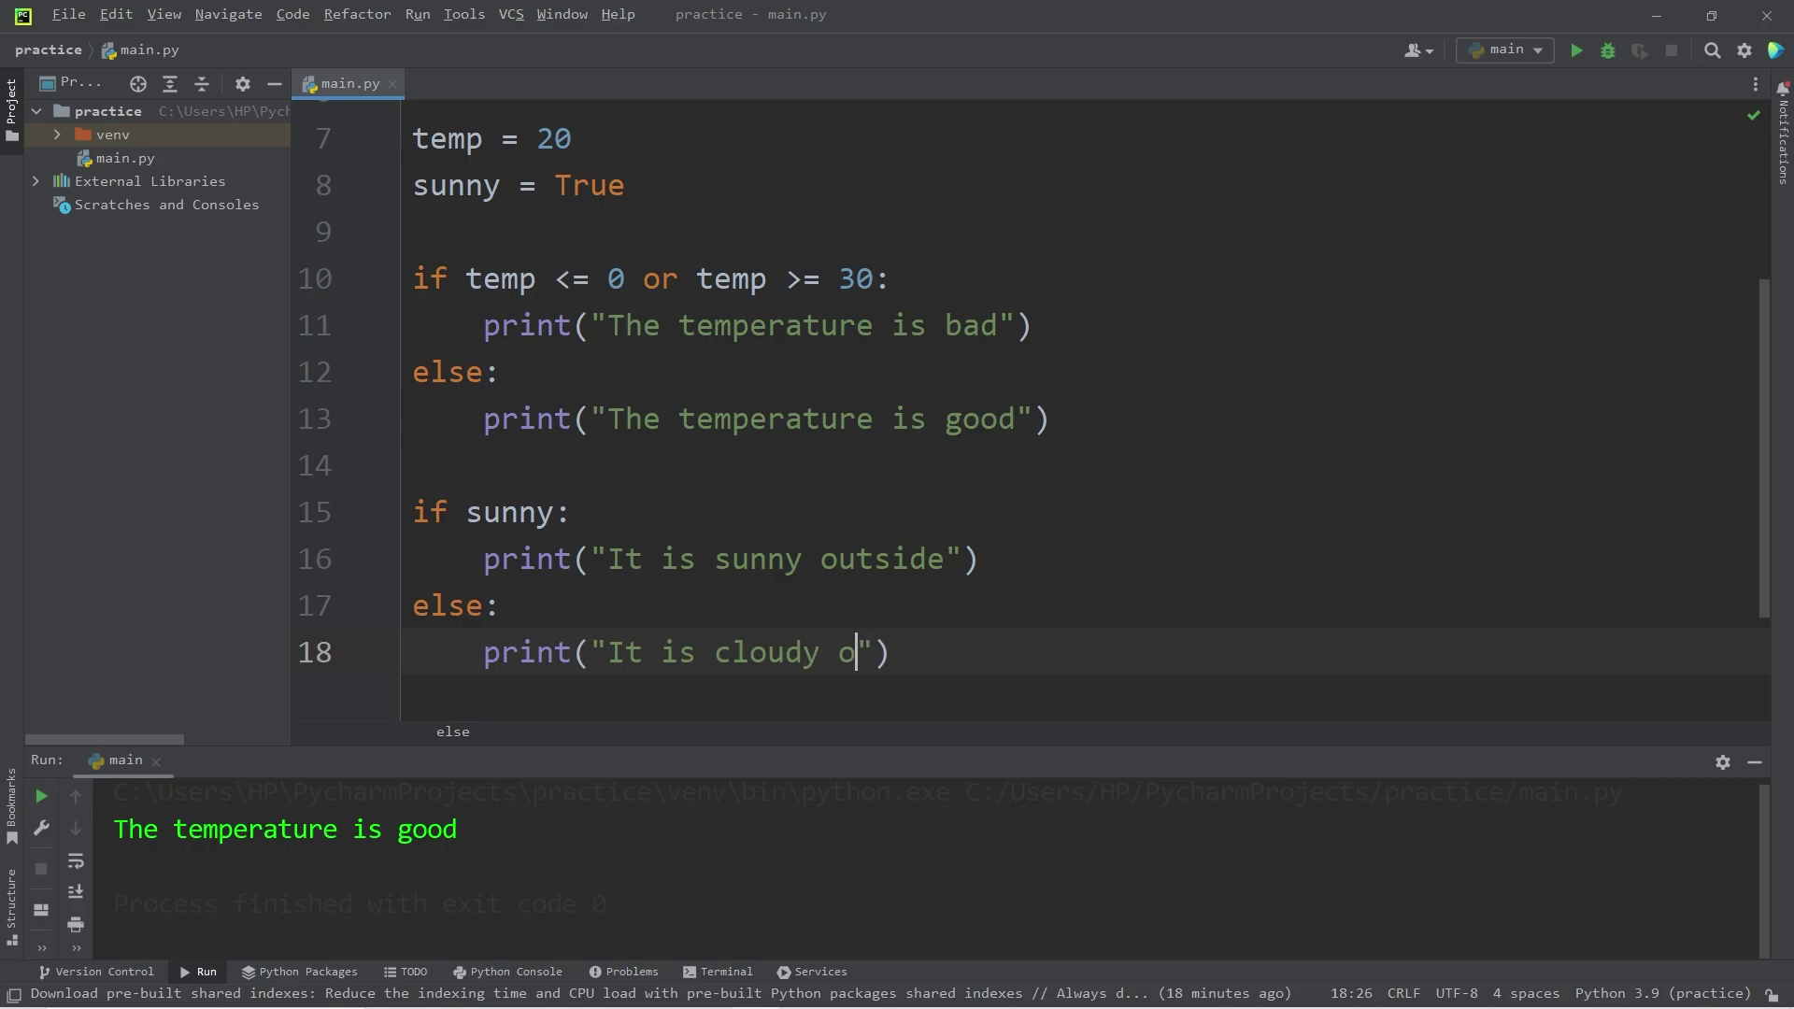
text(utside)
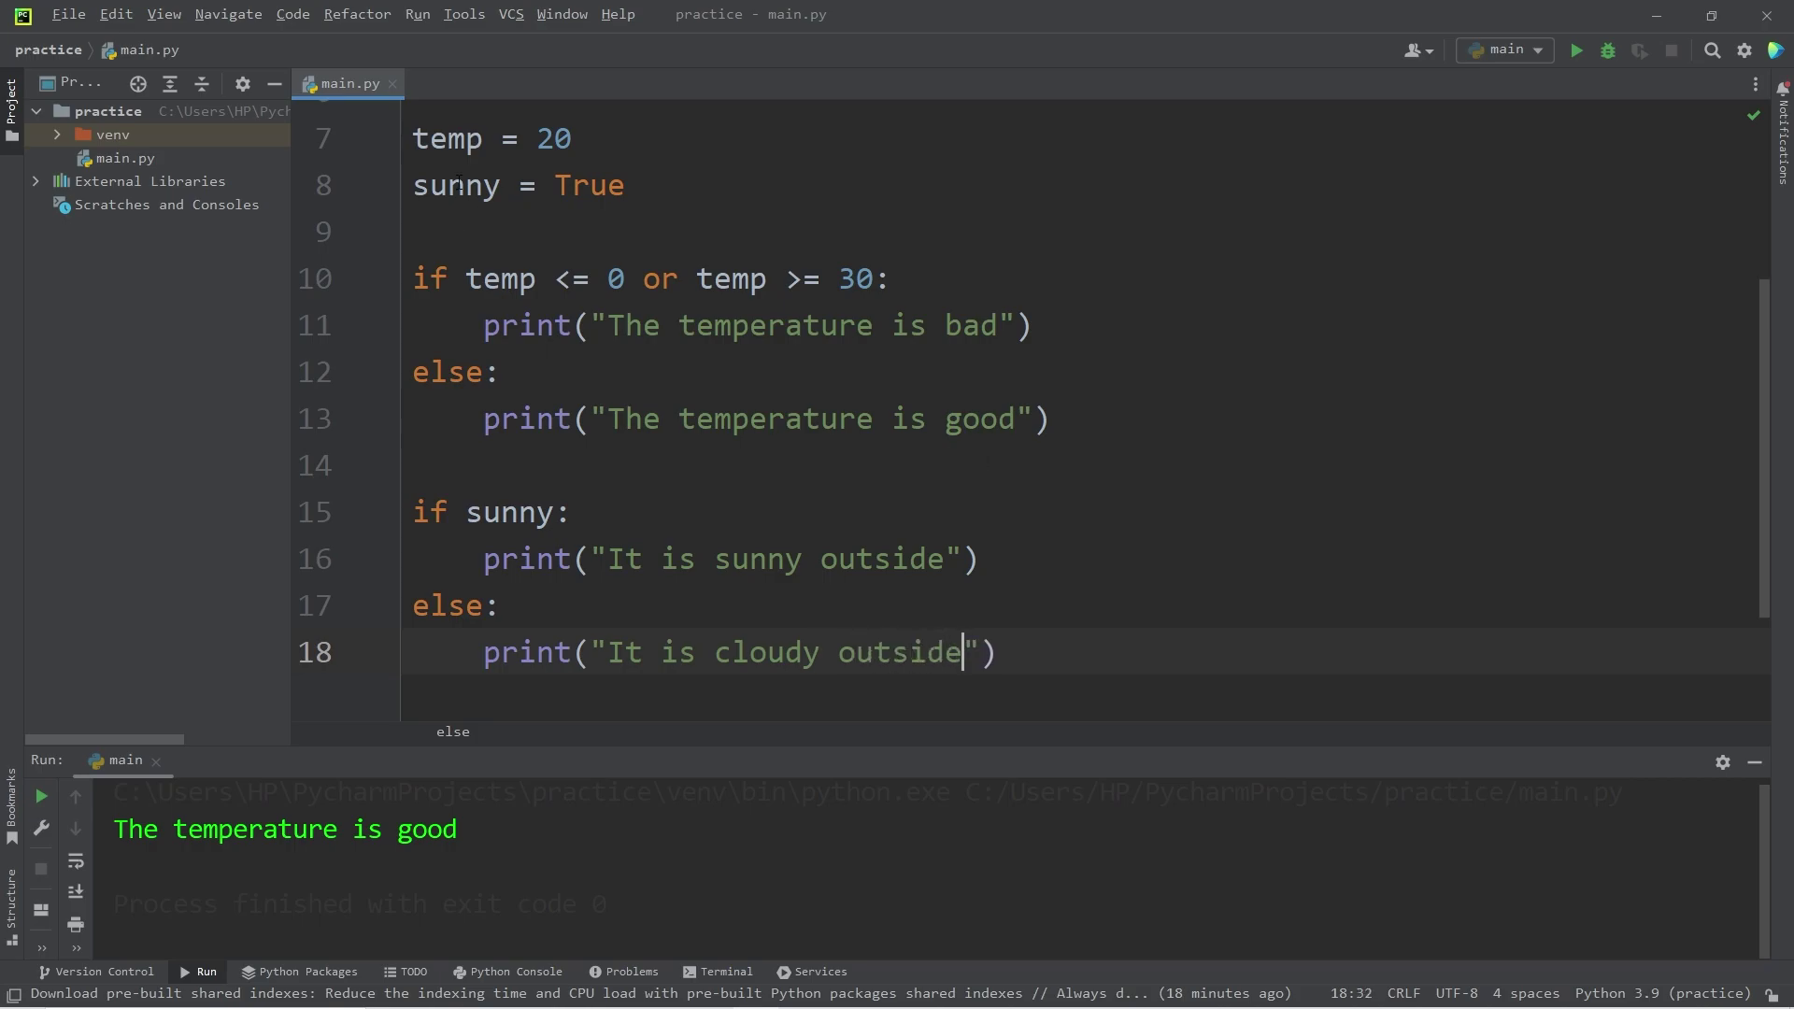
Run the script with sunny = True and check the "It is sunny outside" output
click(559, 185)
click(1577, 52)
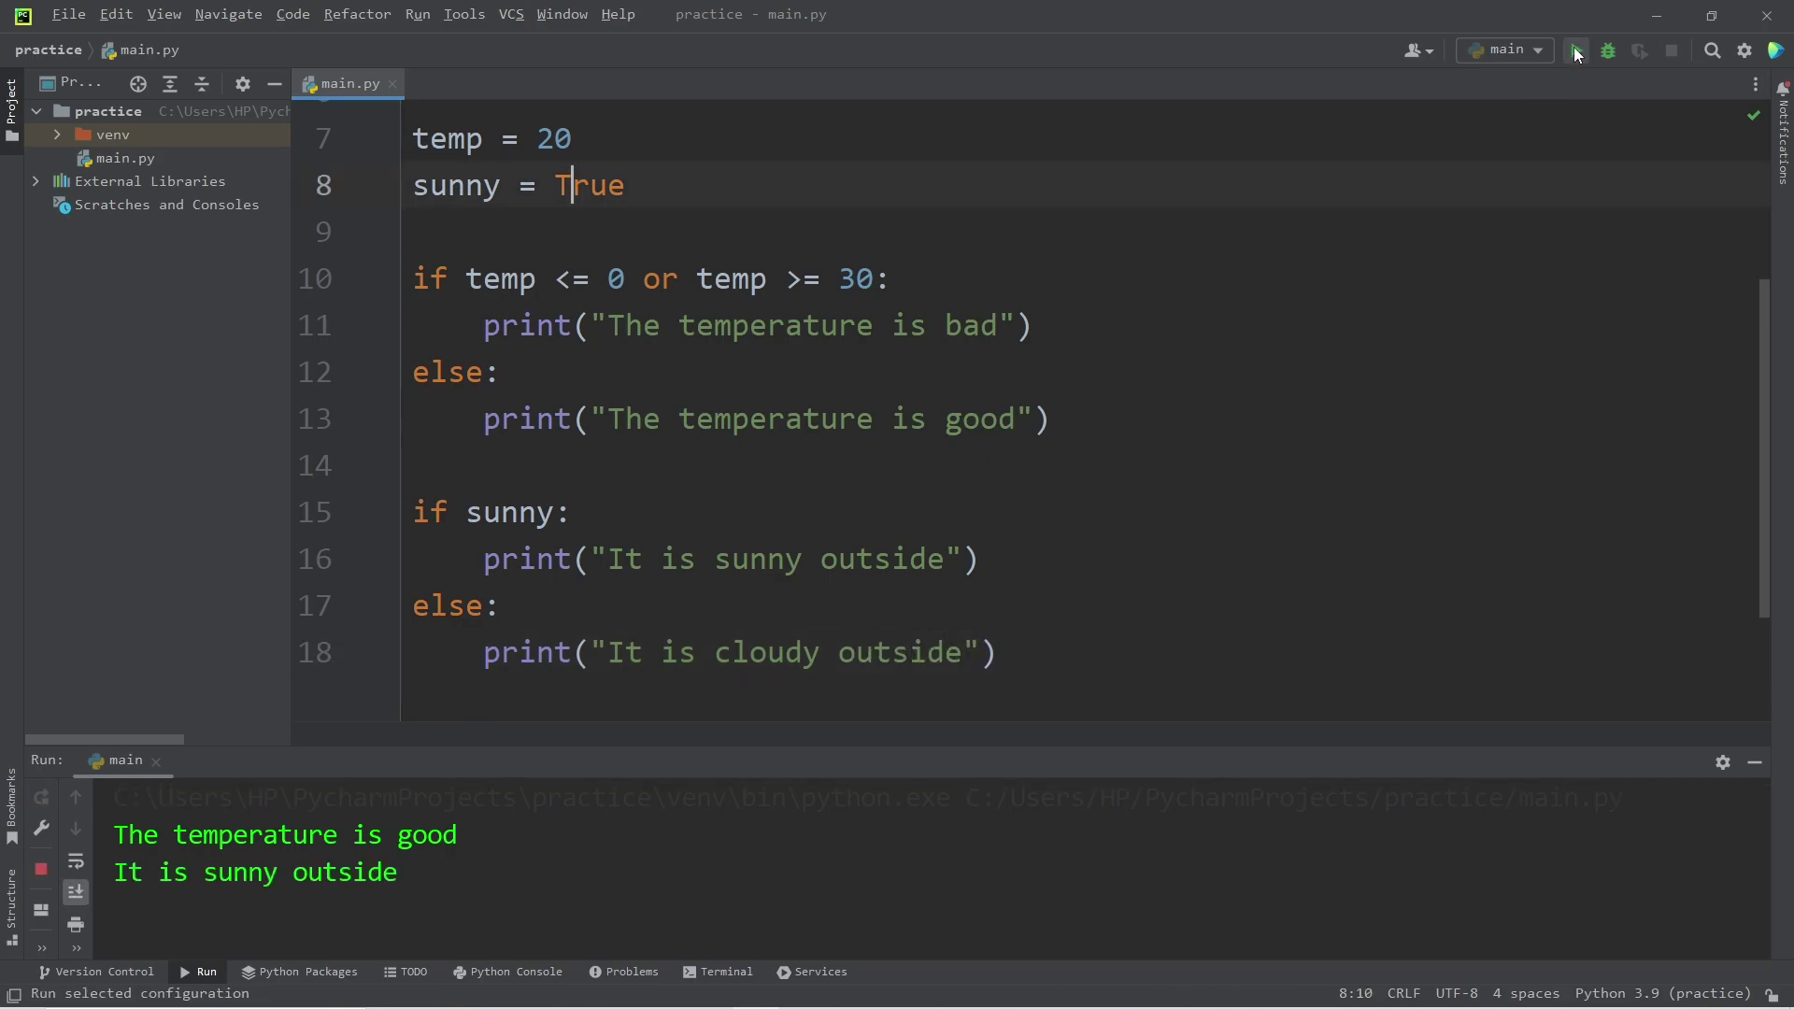
drag(398, 828, 115, 828)
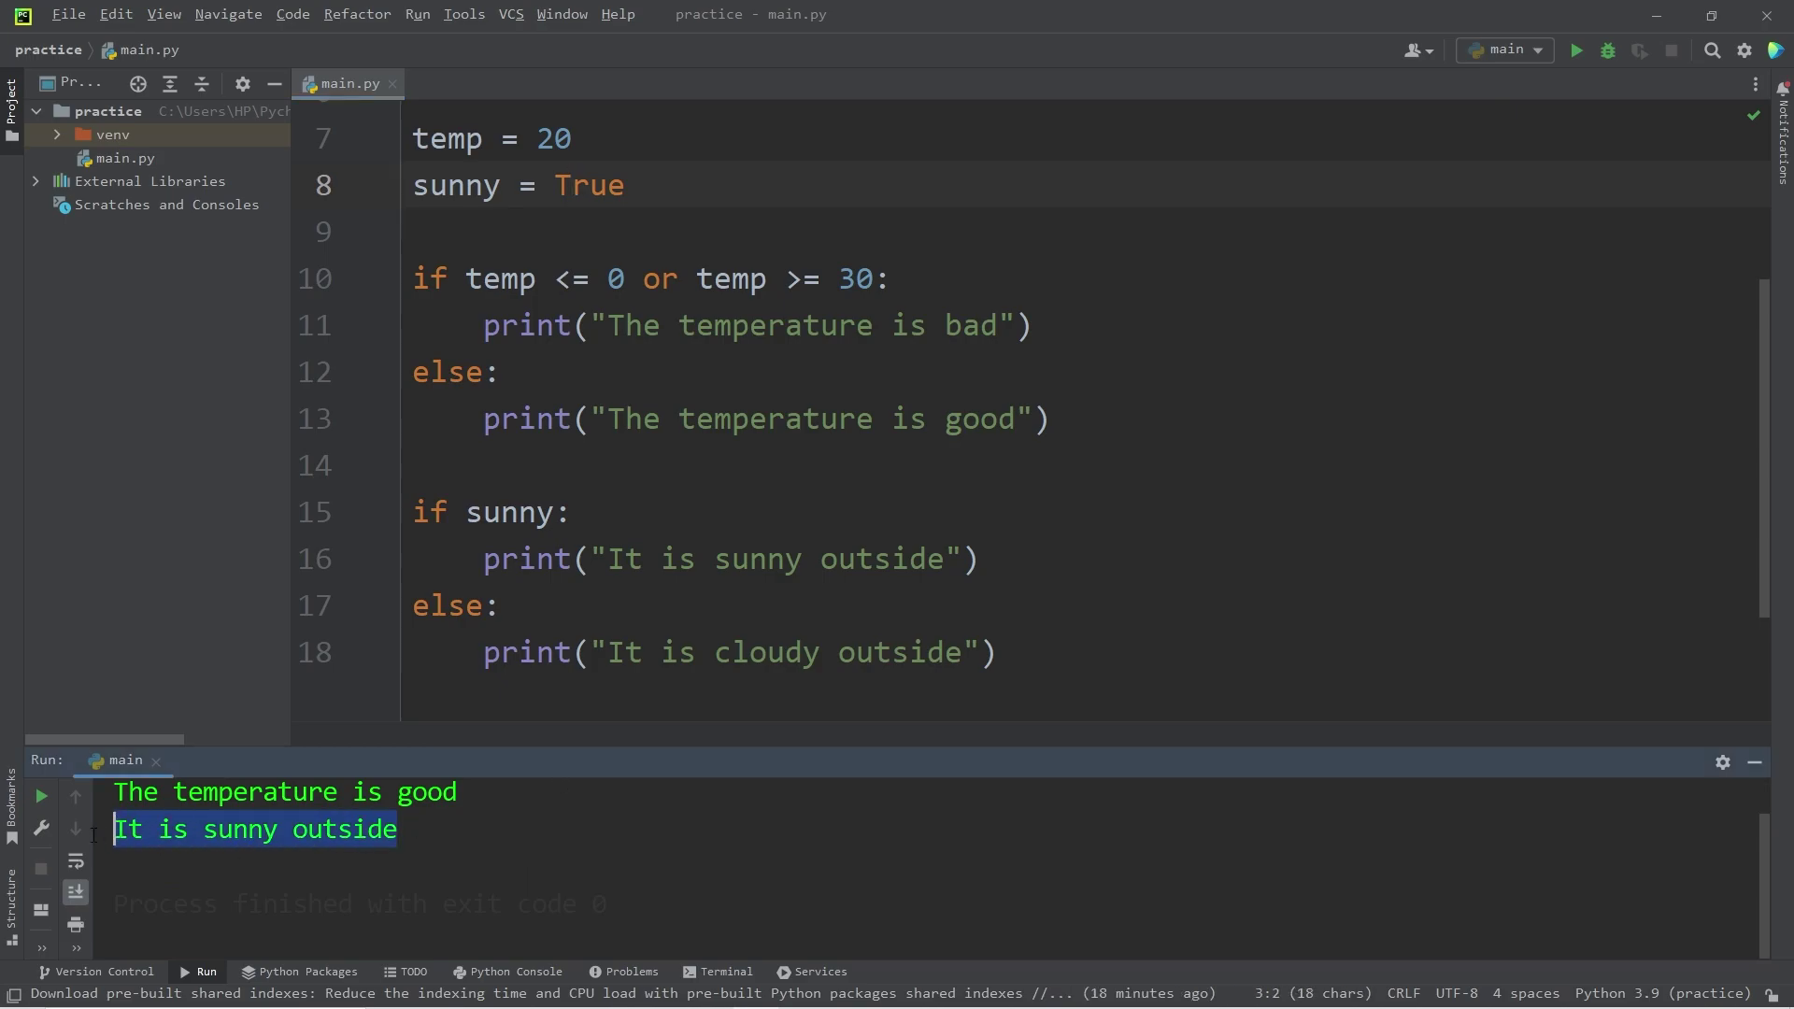
Set sunny to False and rerun, showing "It is cloudy outside"
double_click(613, 186)
text(False)
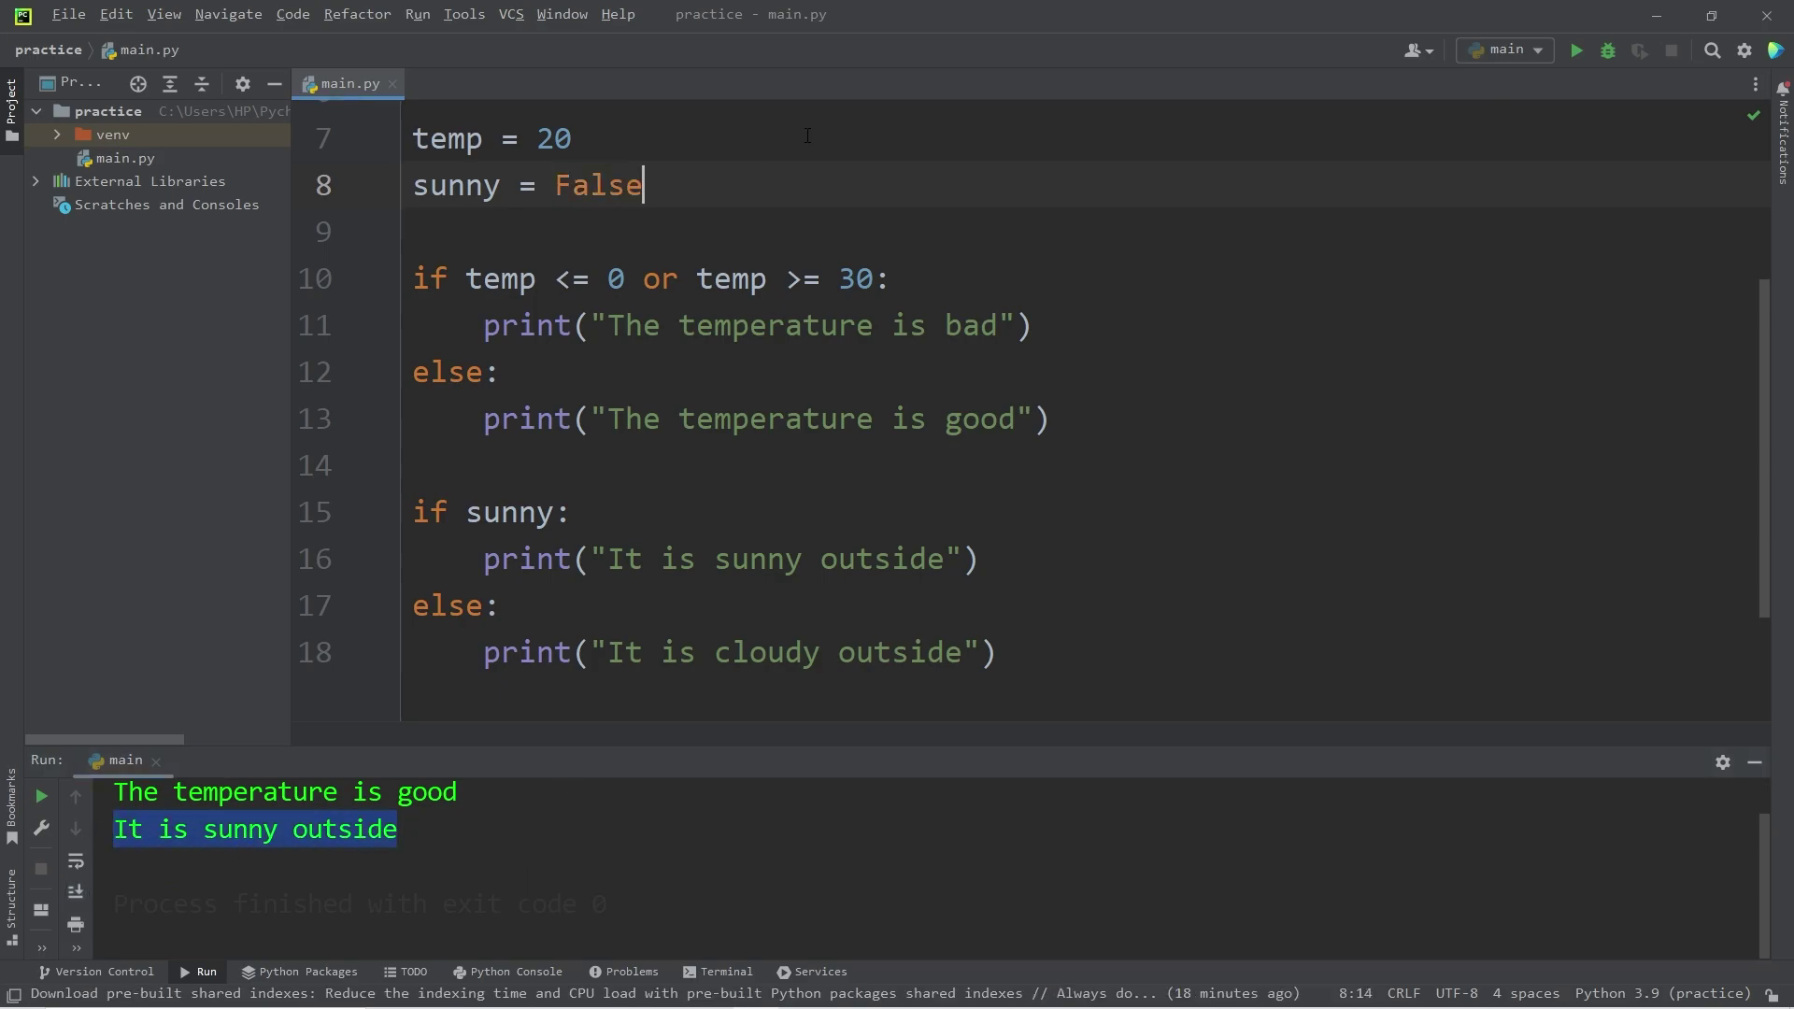
click(1575, 51)
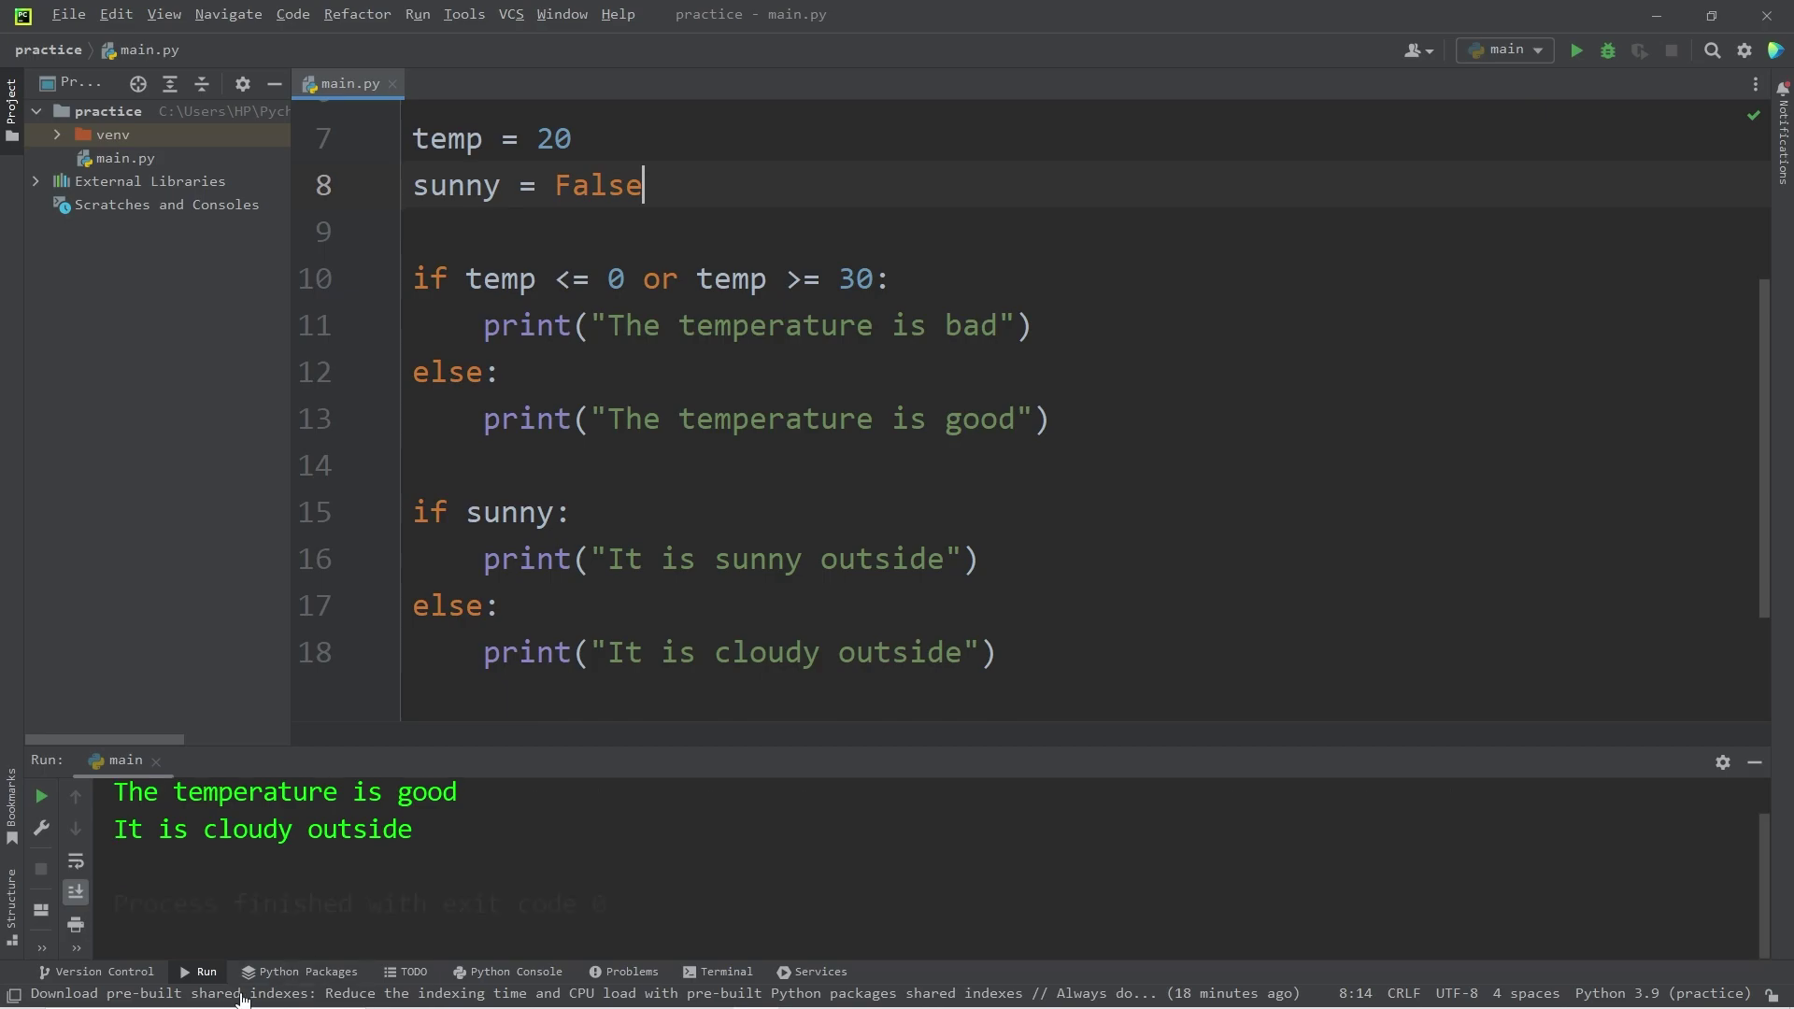
drag(412, 828, 115, 829)
click(420, 829)
Change the condition on line 15 to if not sunny:
click(467, 513)
text(not)
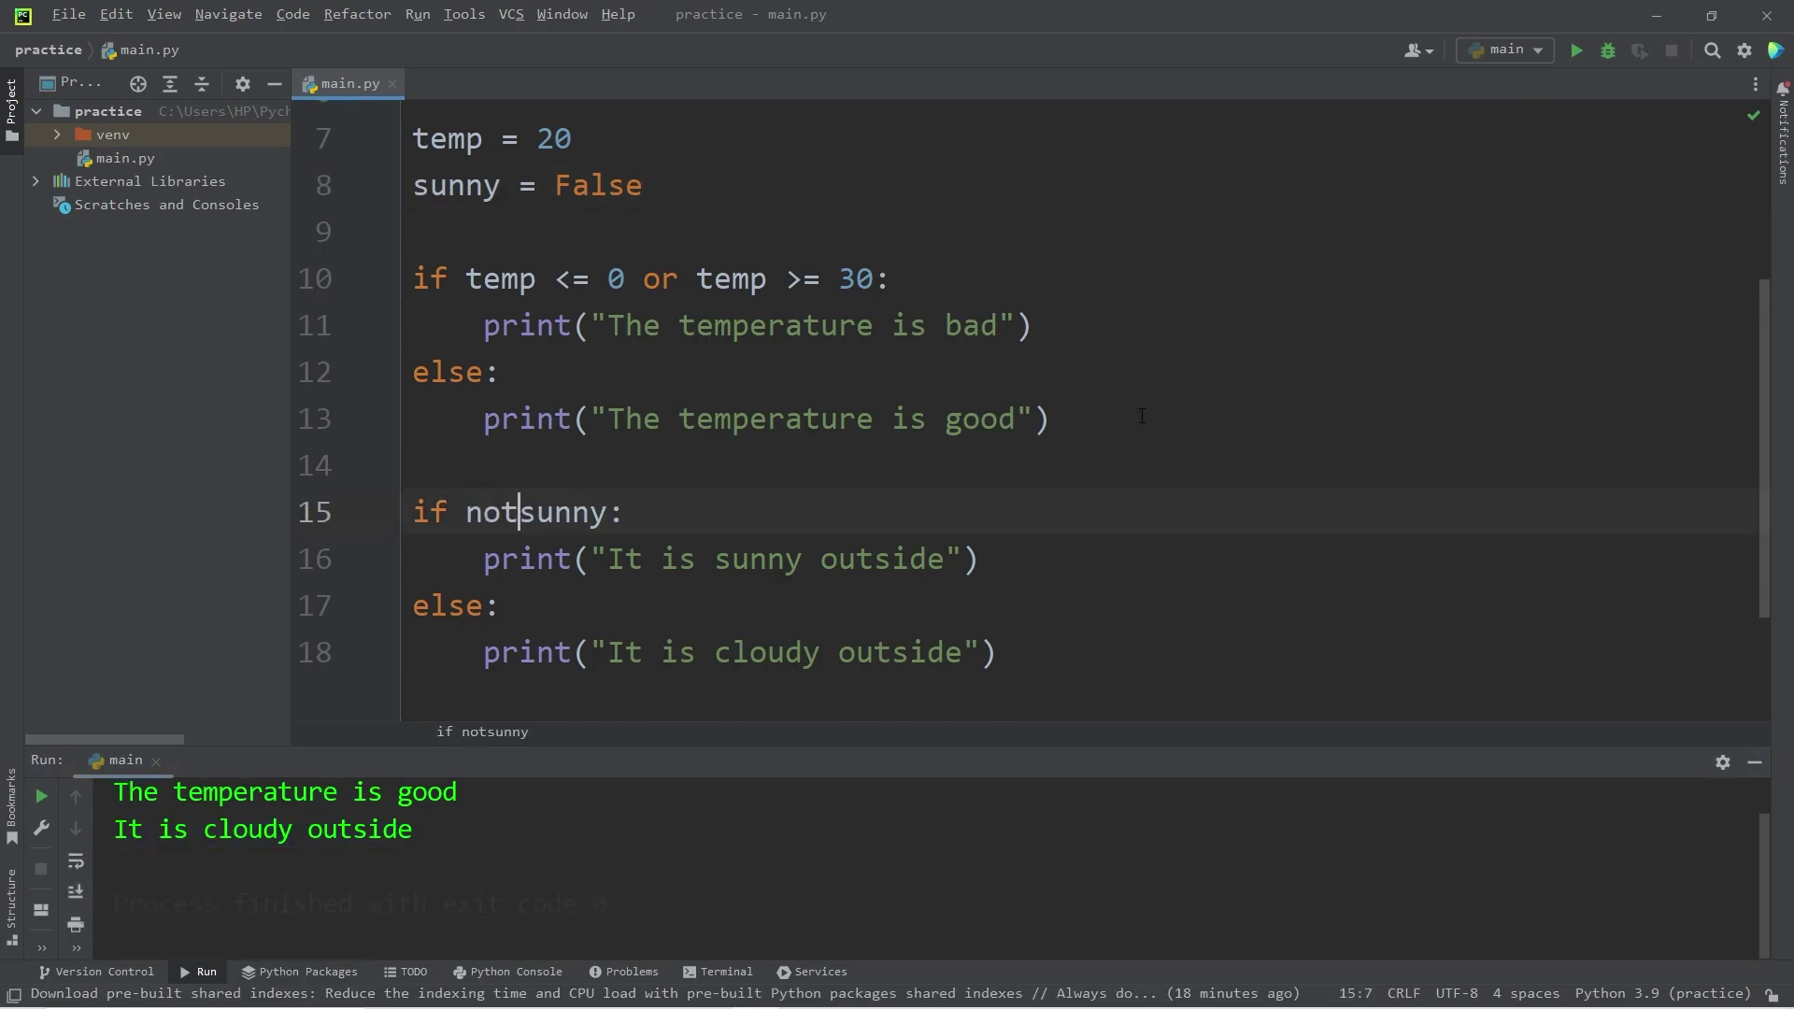
double_click(581, 513)
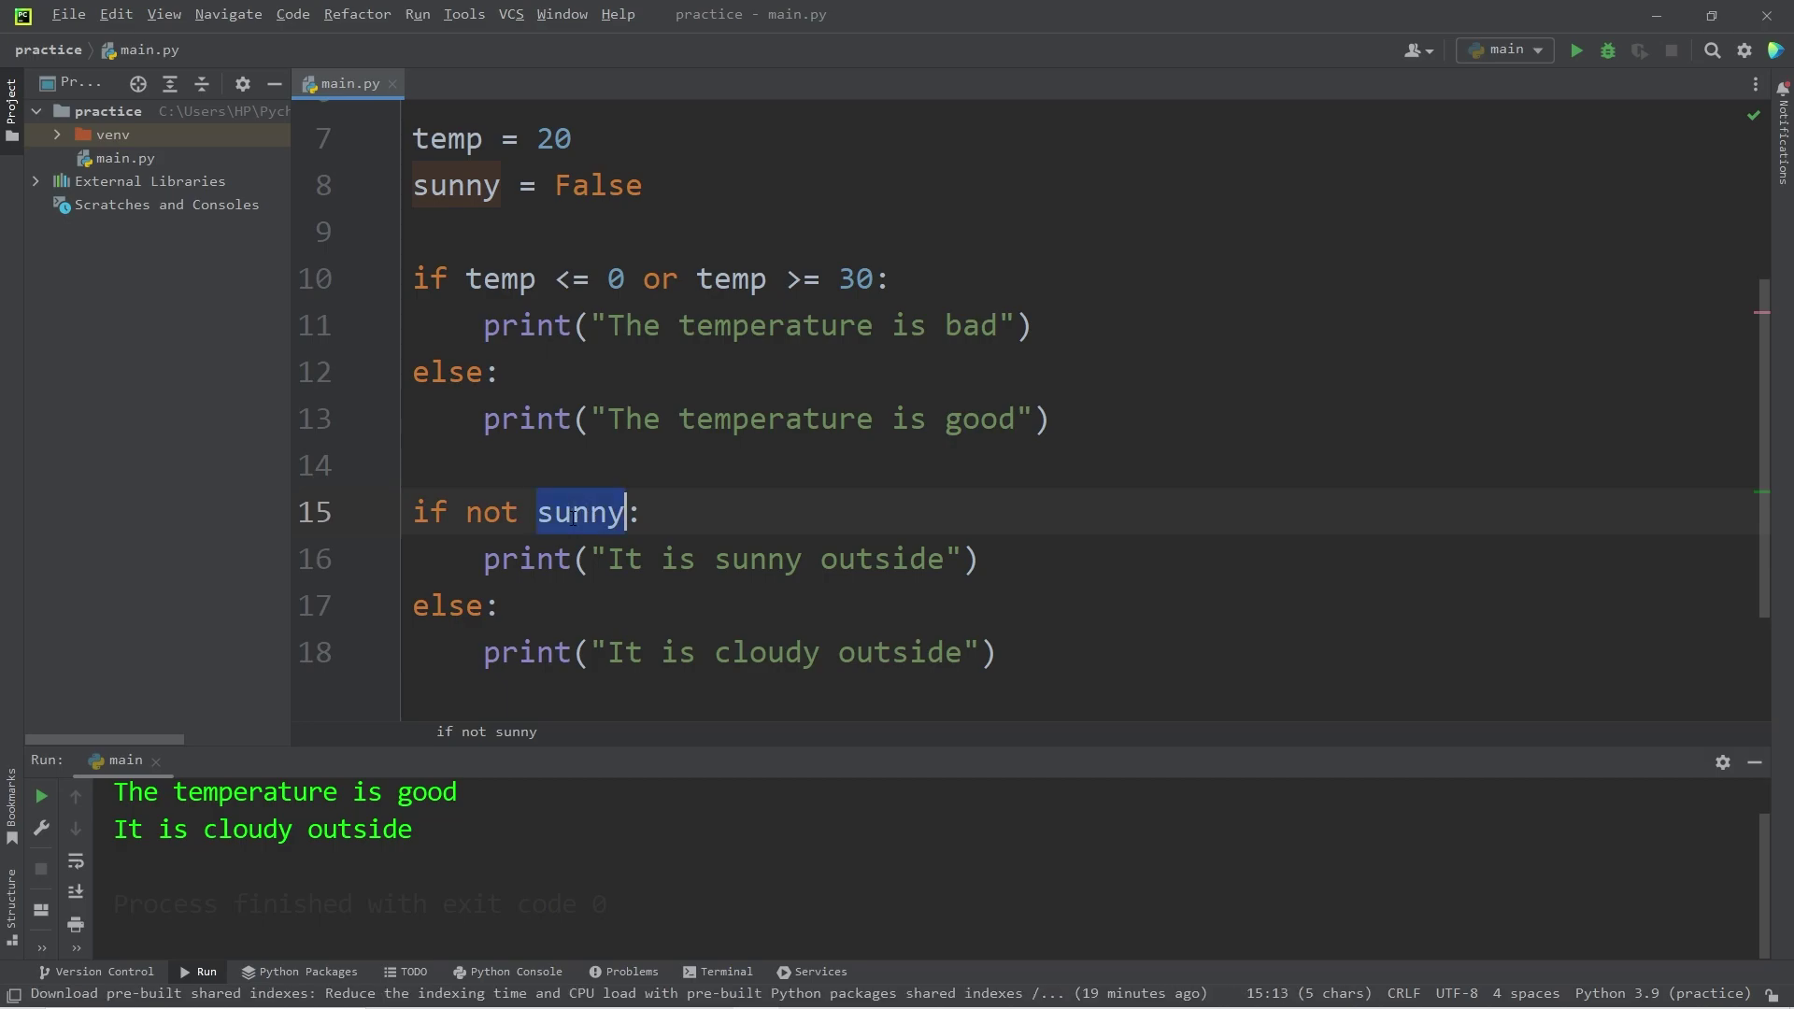
click(693, 514)
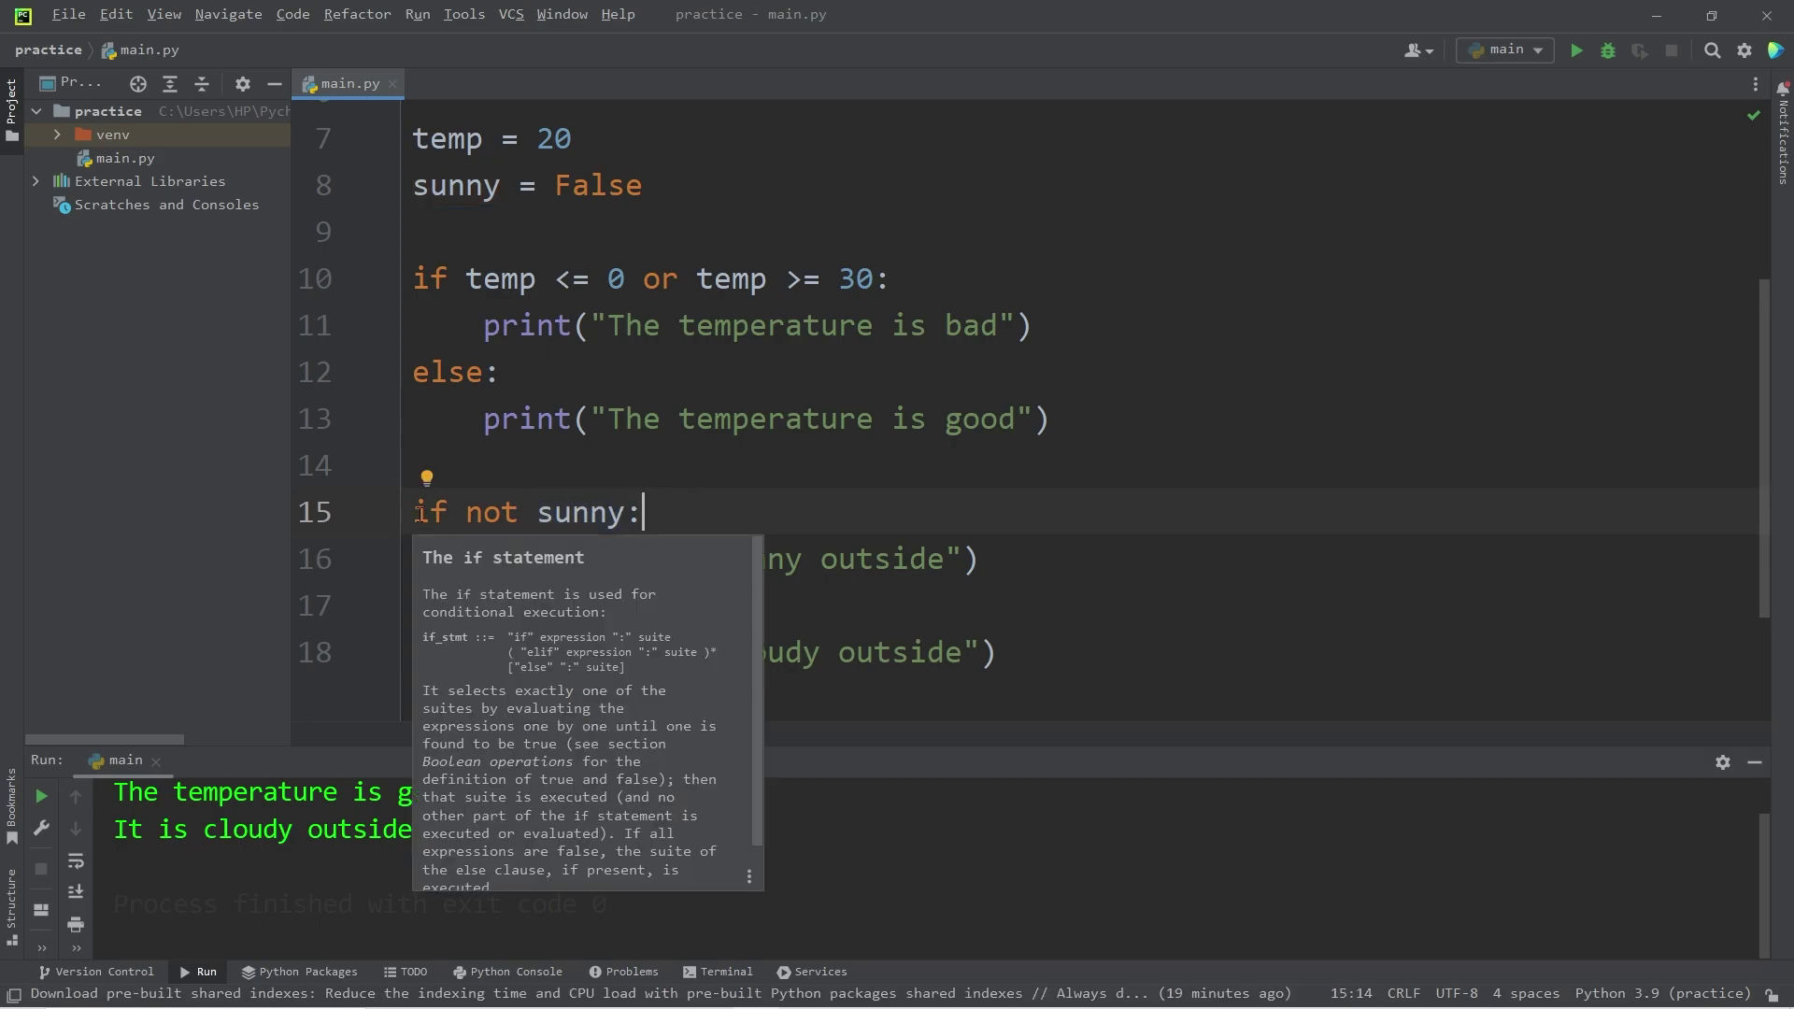
Swap the sunny and cloudy words in the two messages and set sunny back to True
double_click(897, 653)
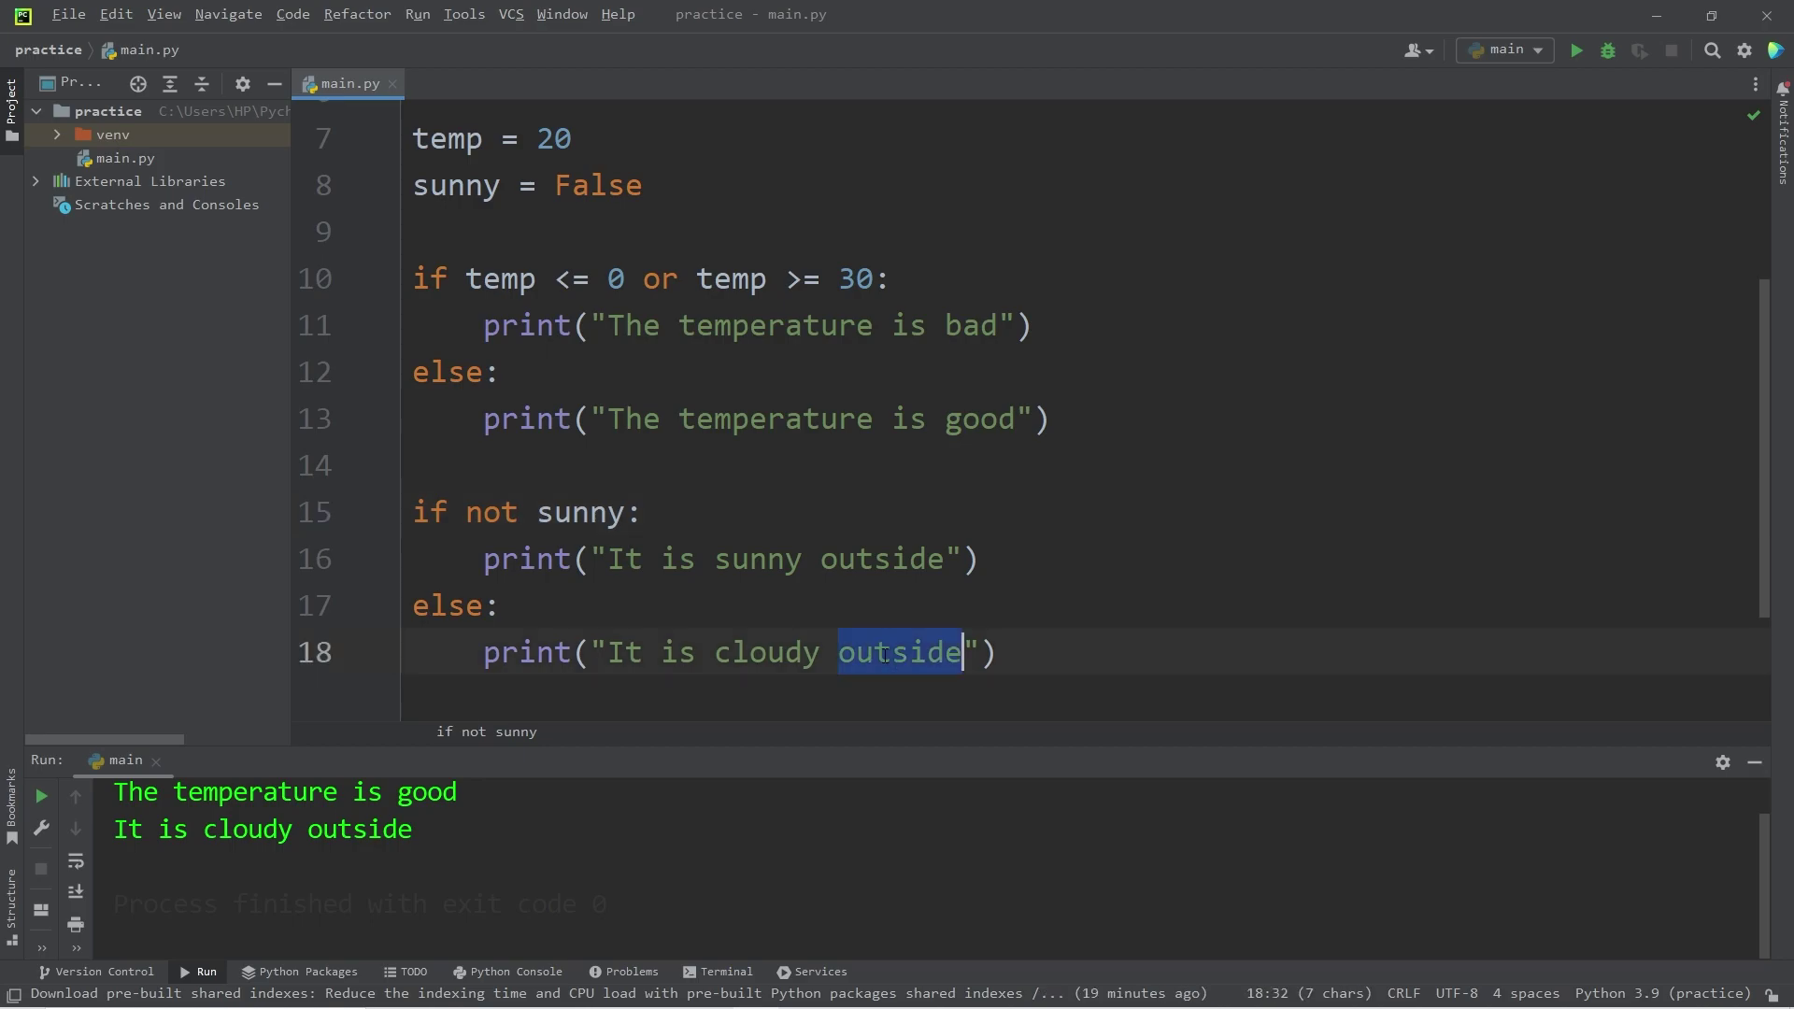
double_click(765, 654)
key(ctrl+c)
double_click(756, 561)
key(ctrl+v)
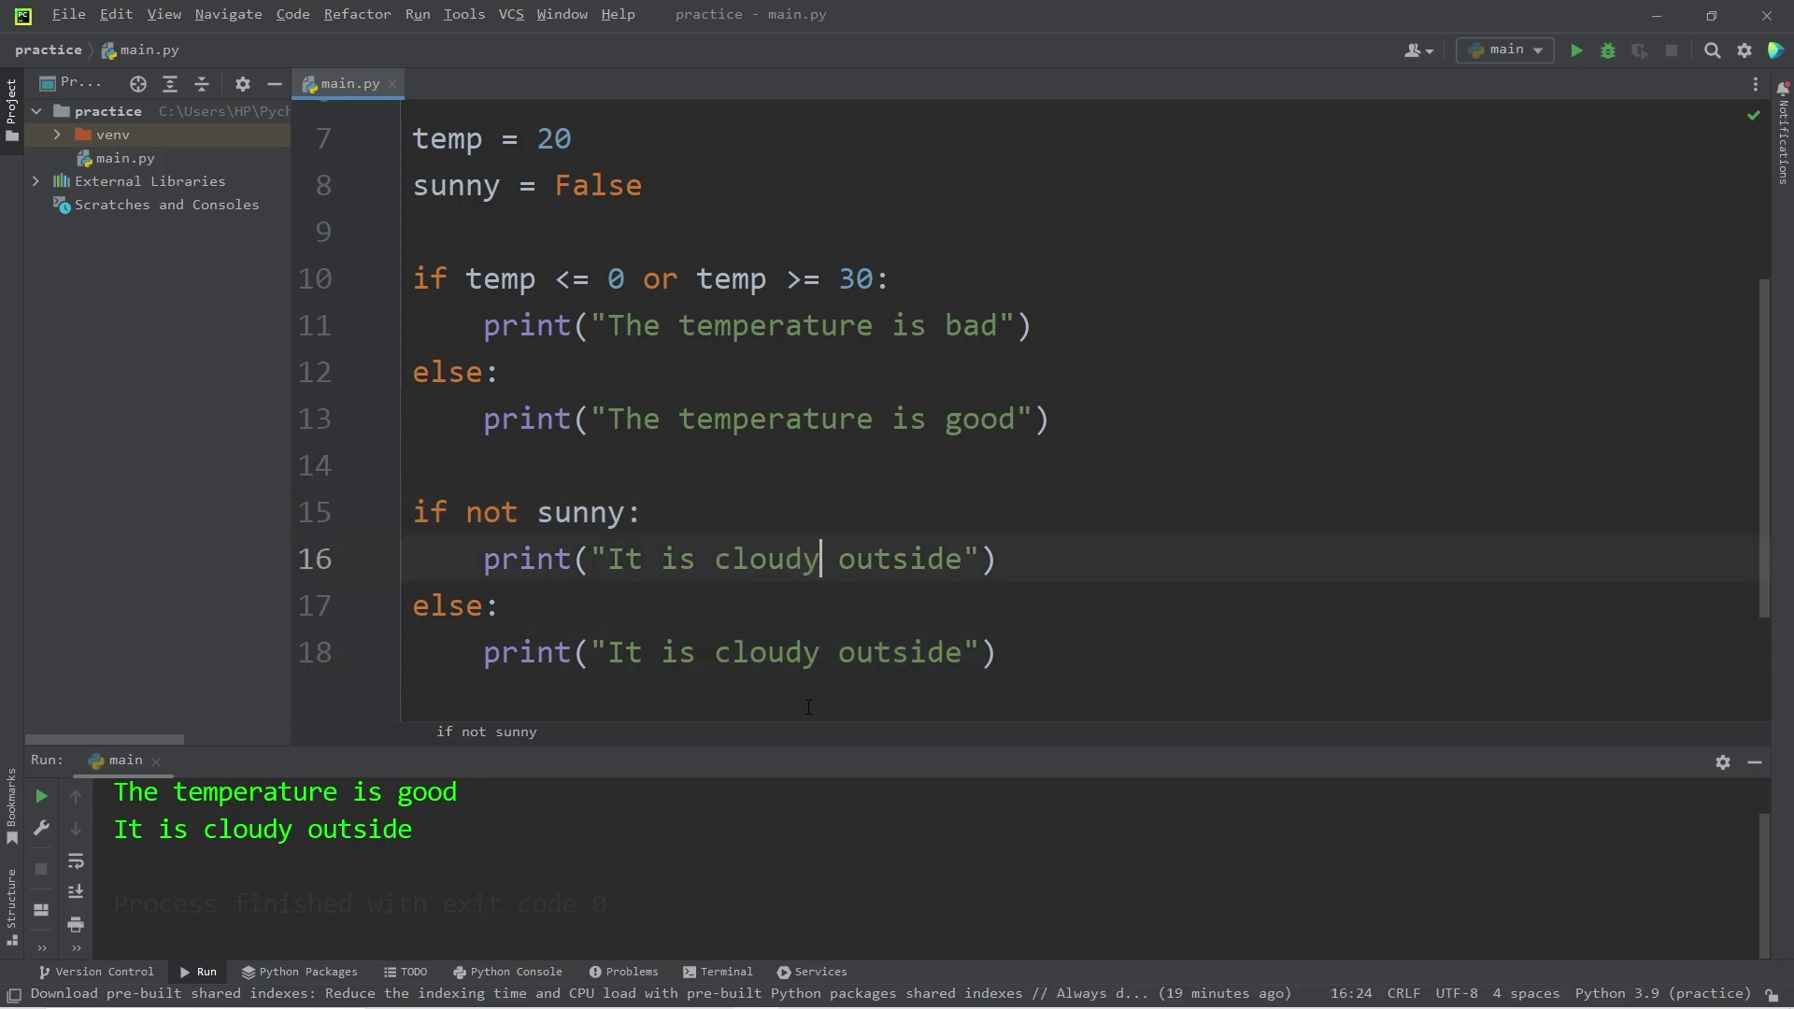
double_click(766, 654)
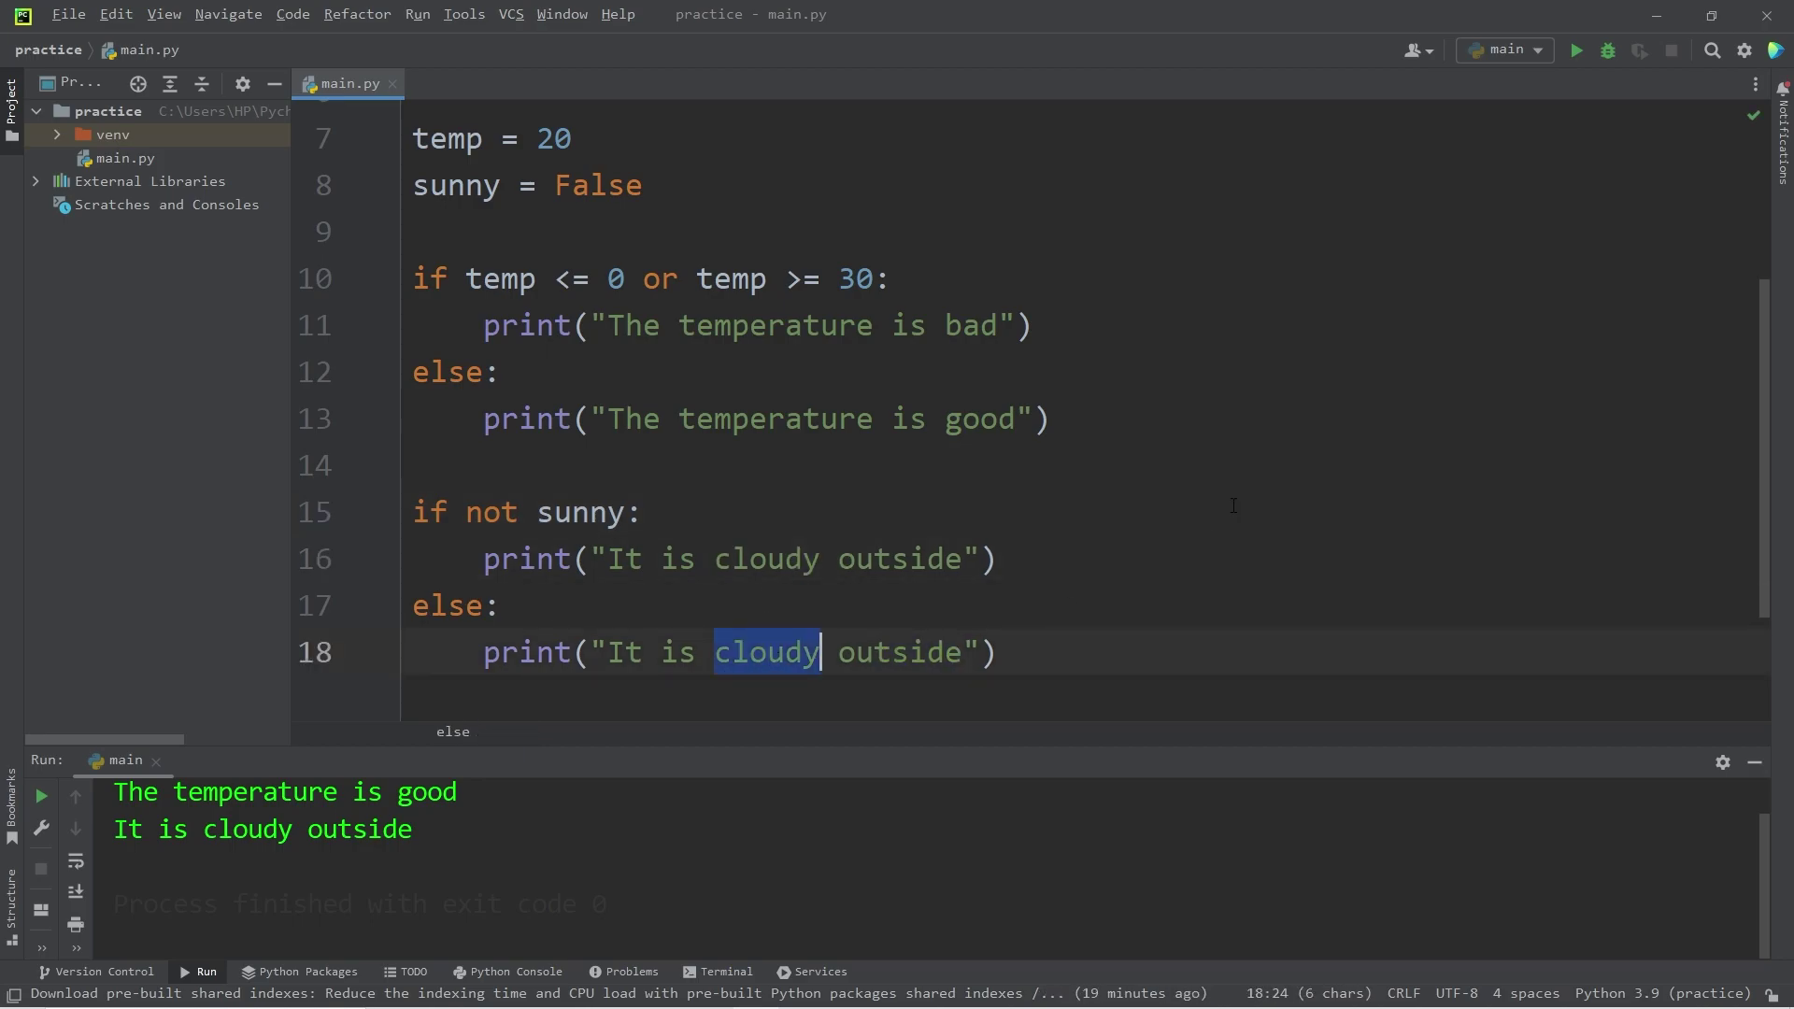
text(sunny)
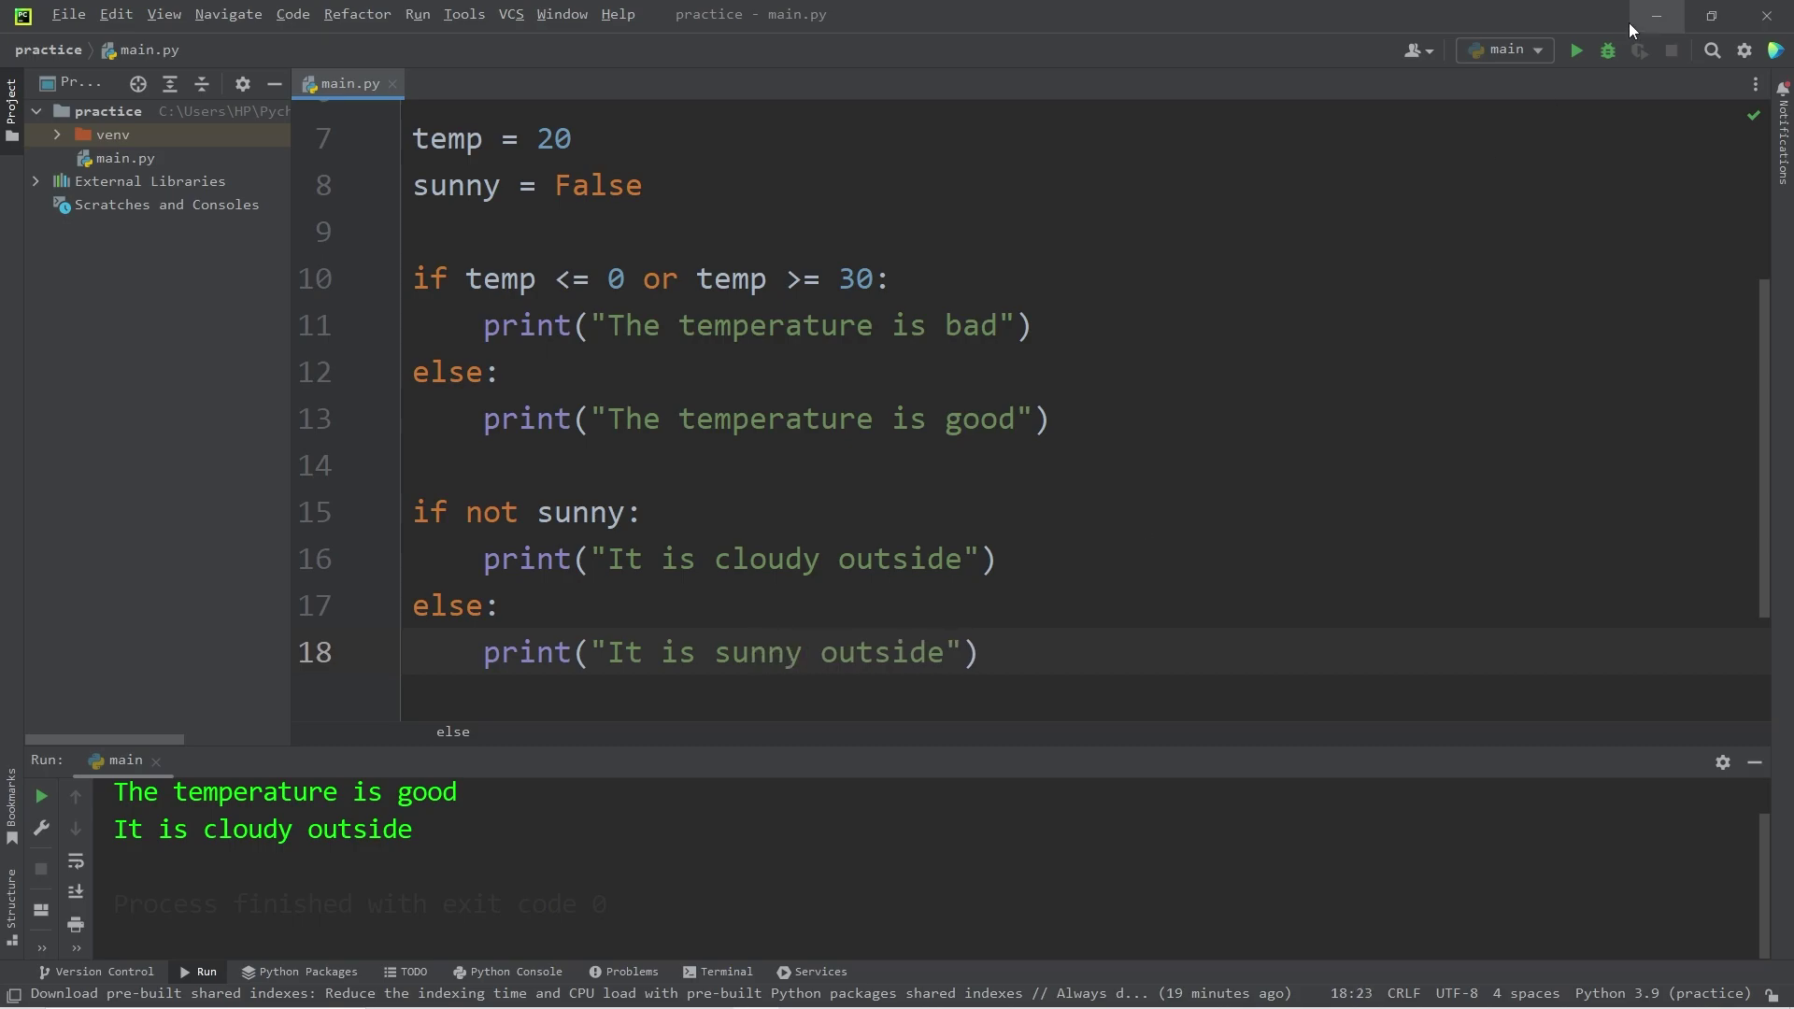
click(659, 185)
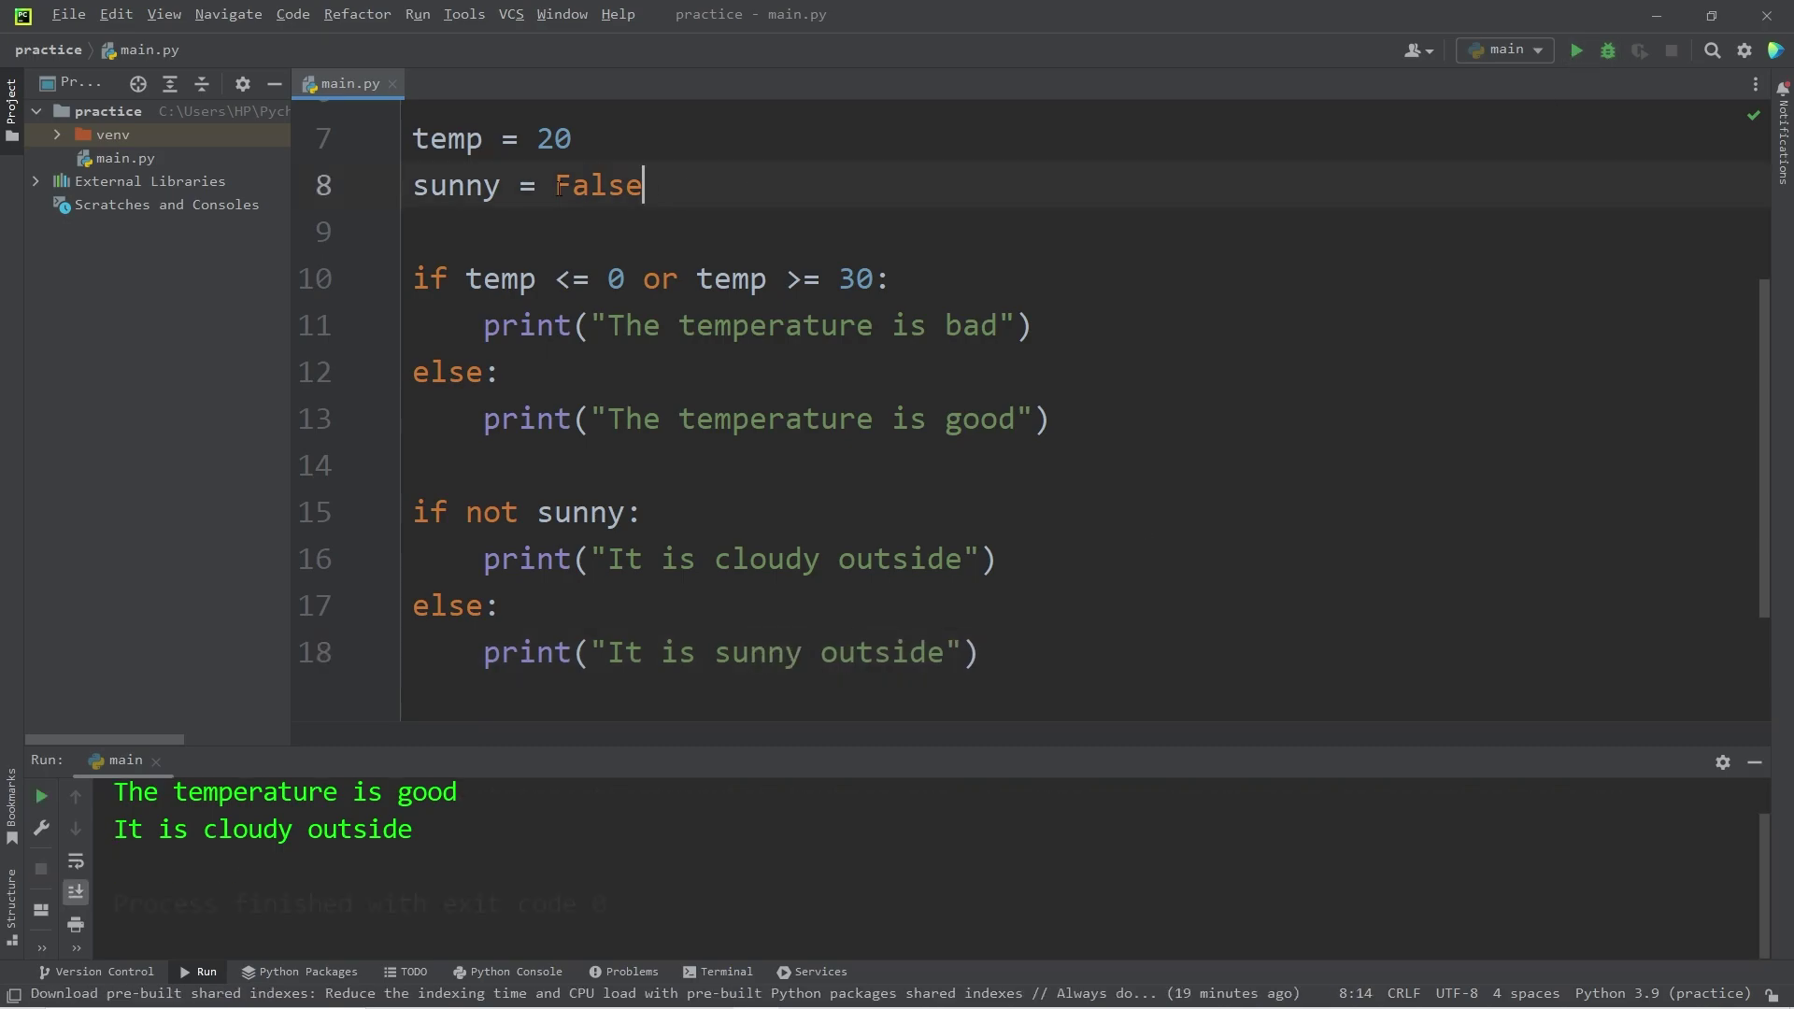
double_click(613, 184)
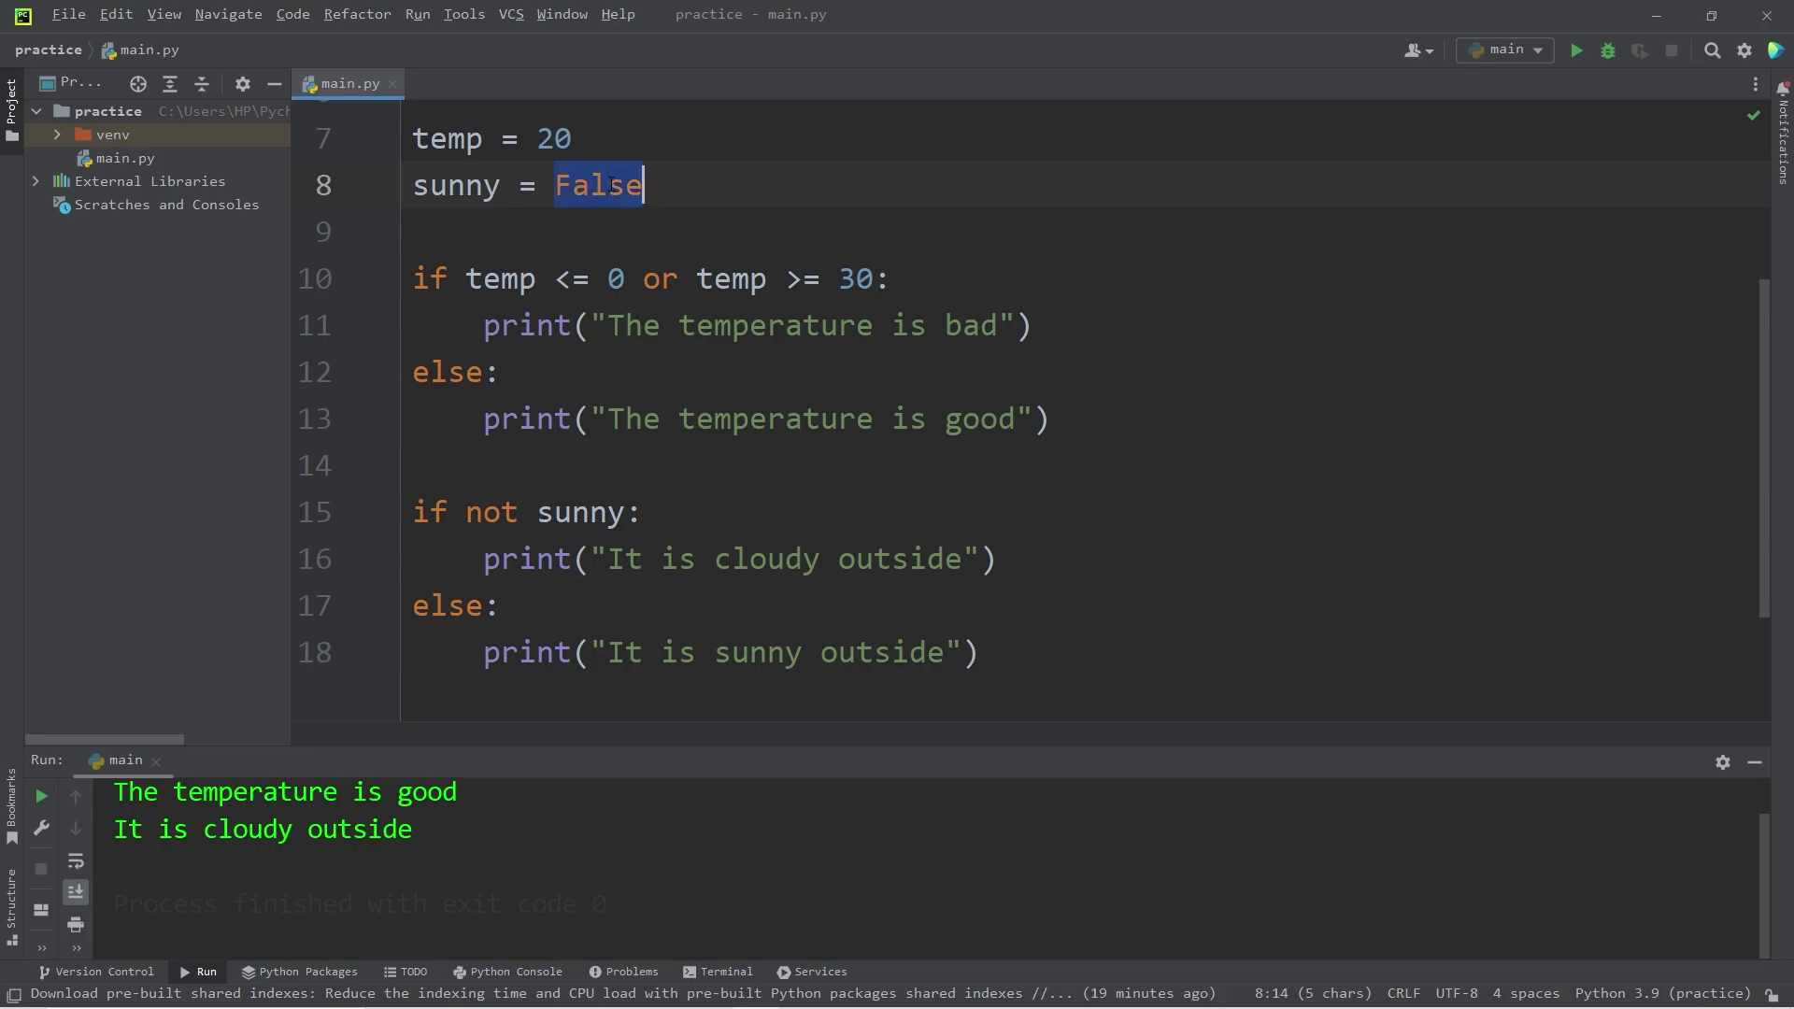
text(True)
Rerun main.py, highlight the 'It is sunny outside' output, and select 'not' in the condition
key(shift+F10)
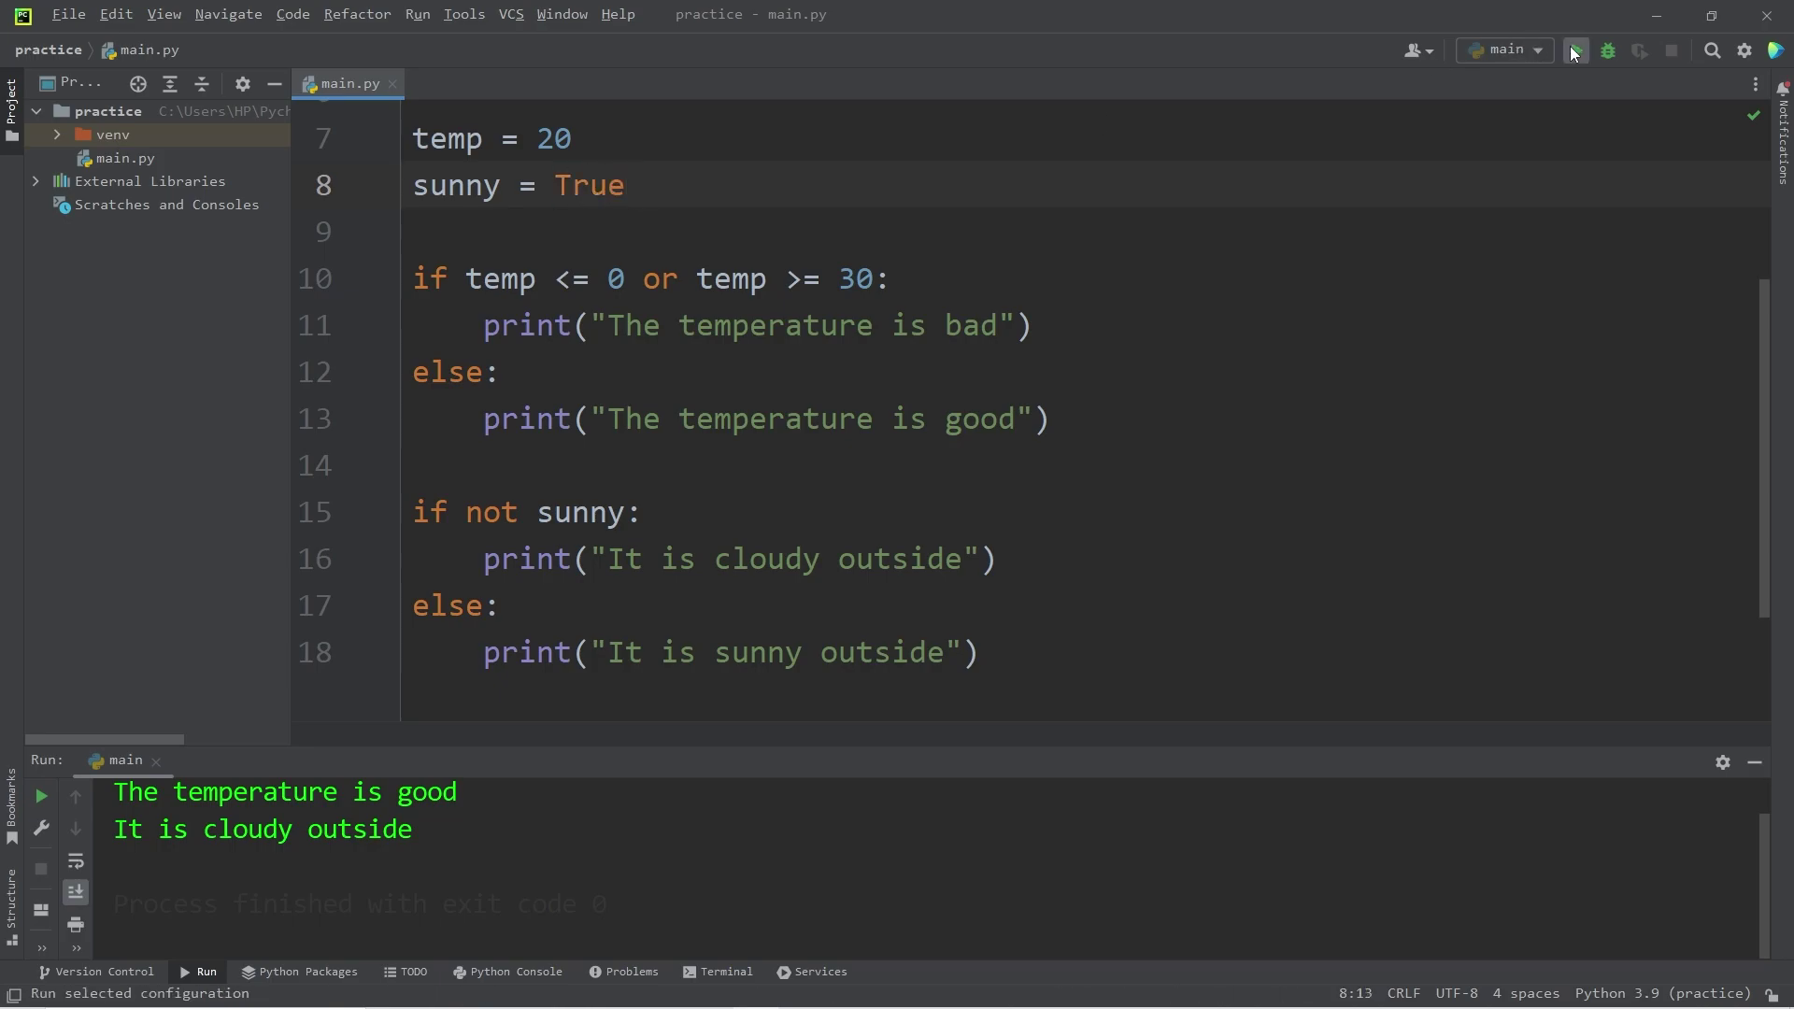
drag(398, 829, 114, 829)
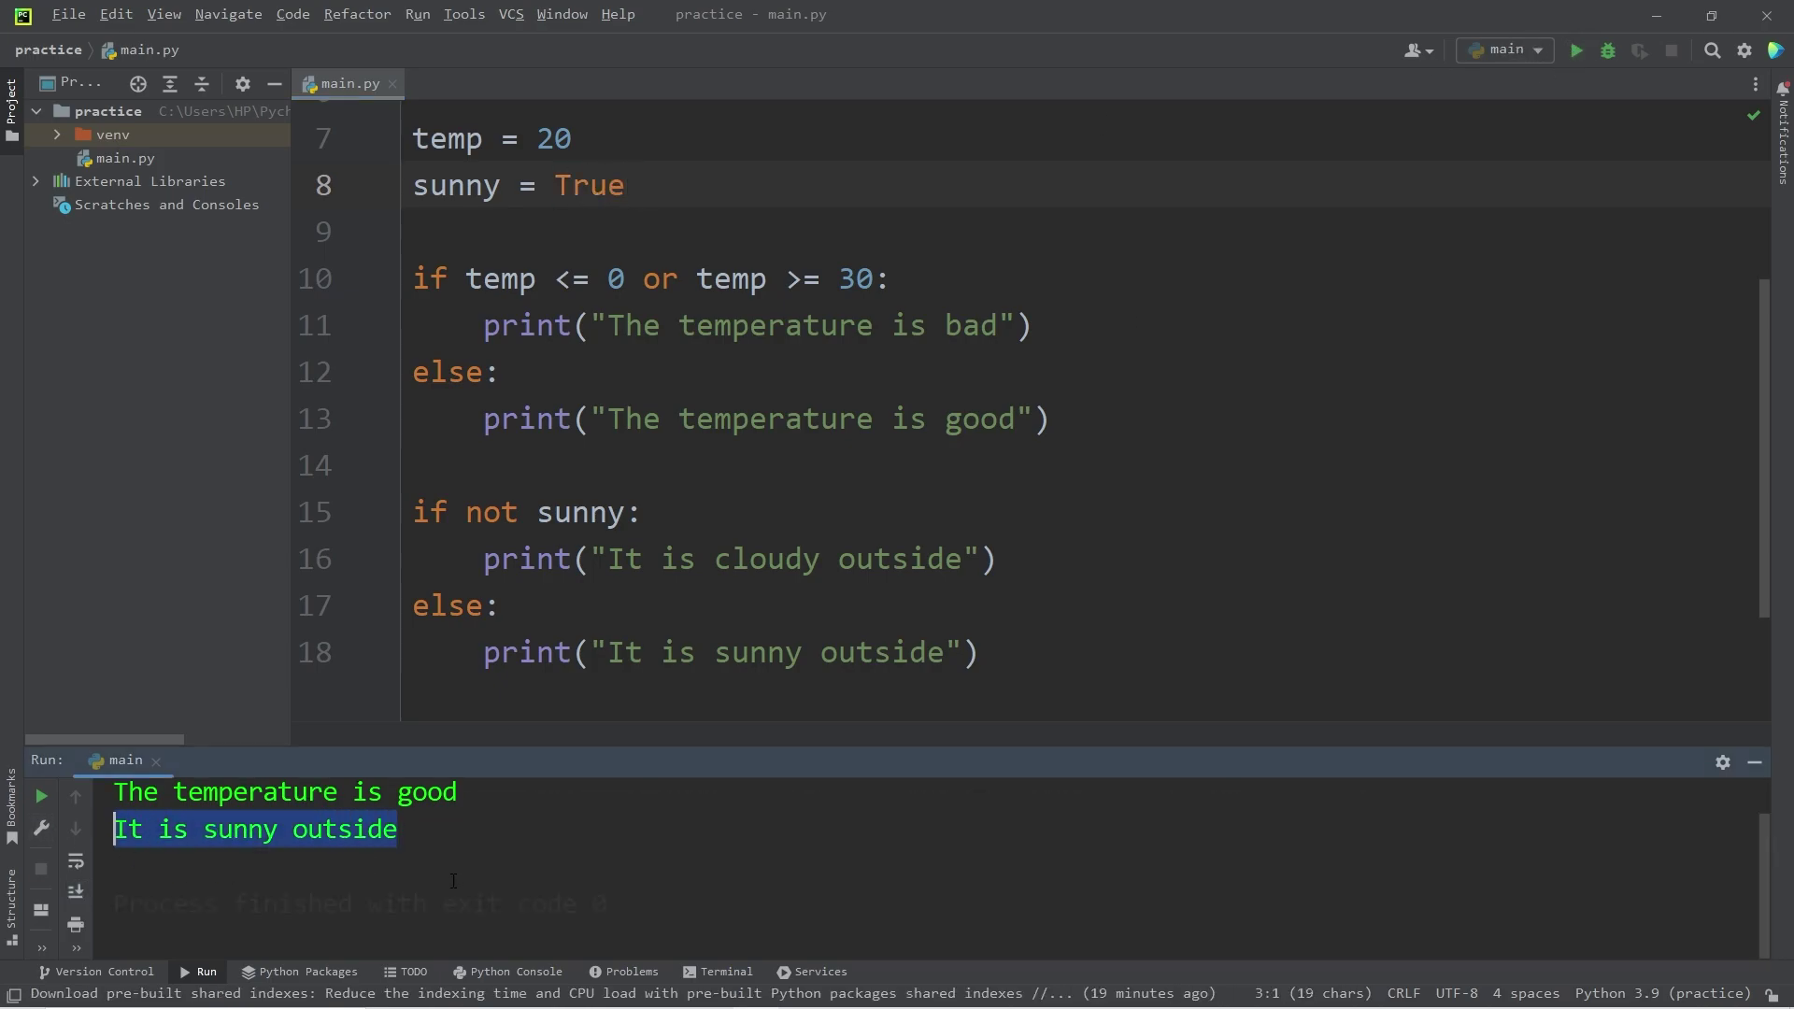
click(641, 512)
double_click(490, 511)
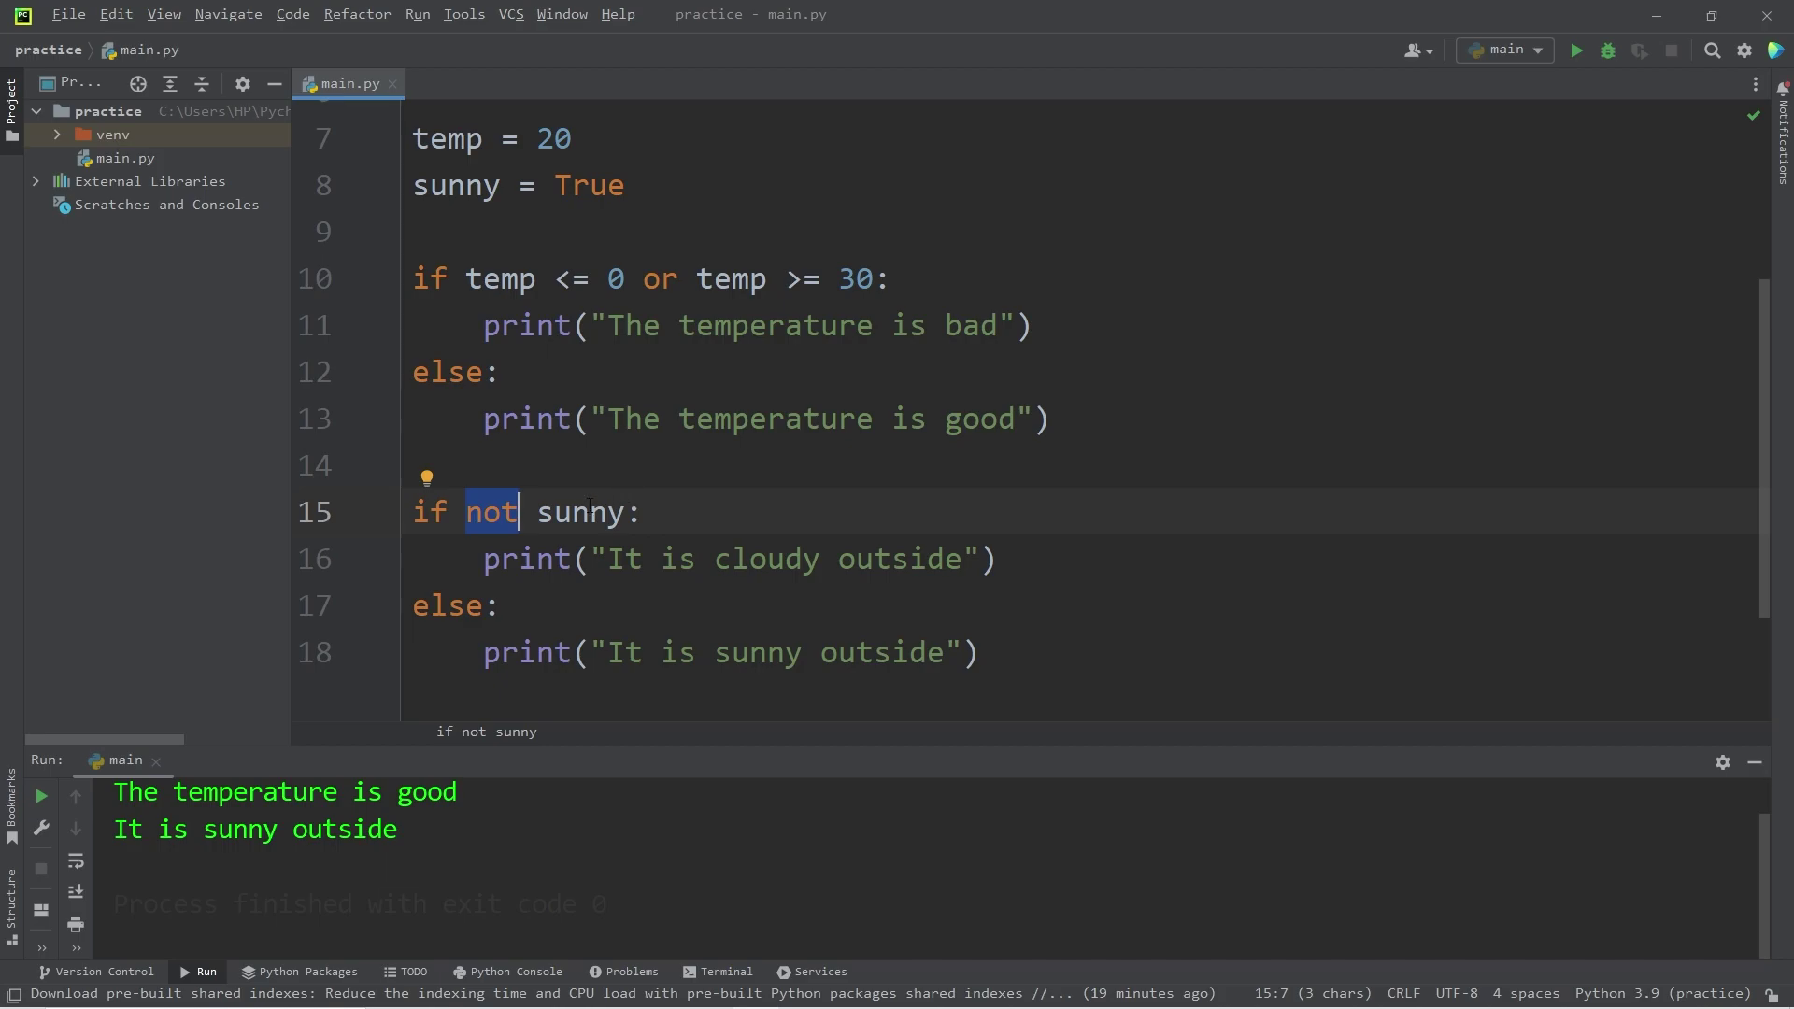
click(700, 529)
scroll(699, 529, up, 6)
drag(448, 125, 1335, 124)
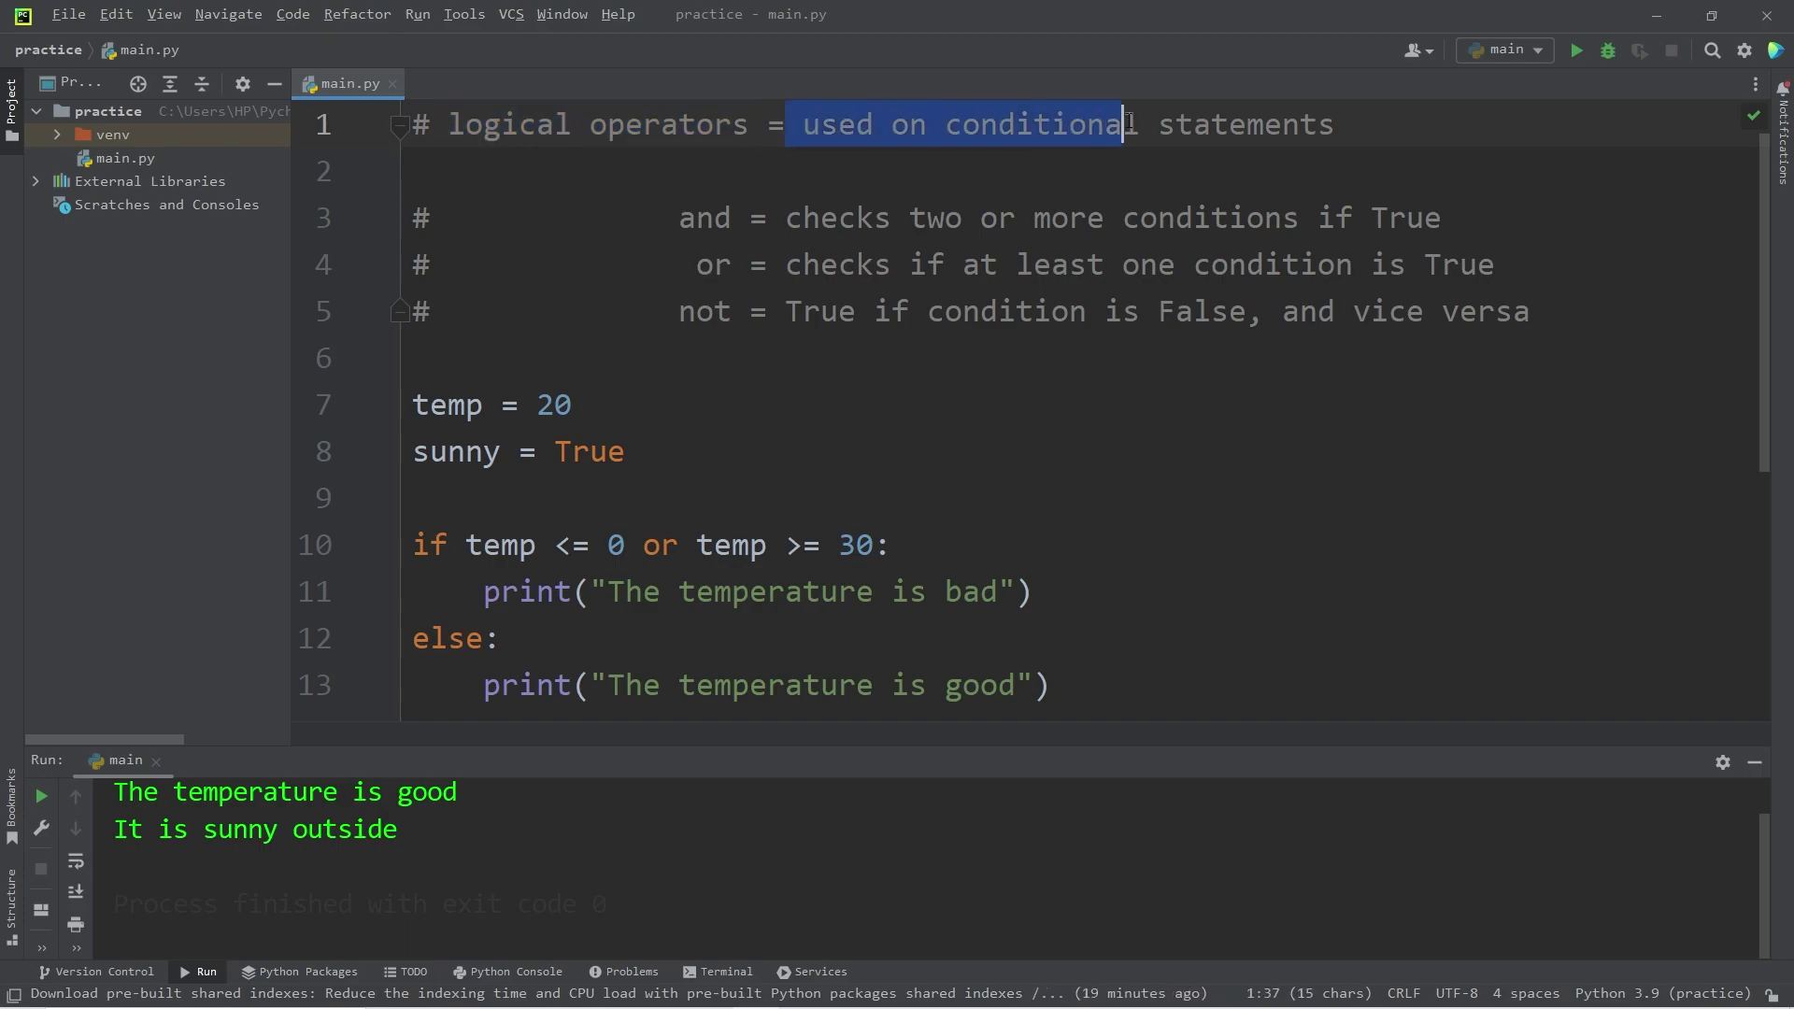
click(1391, 125)
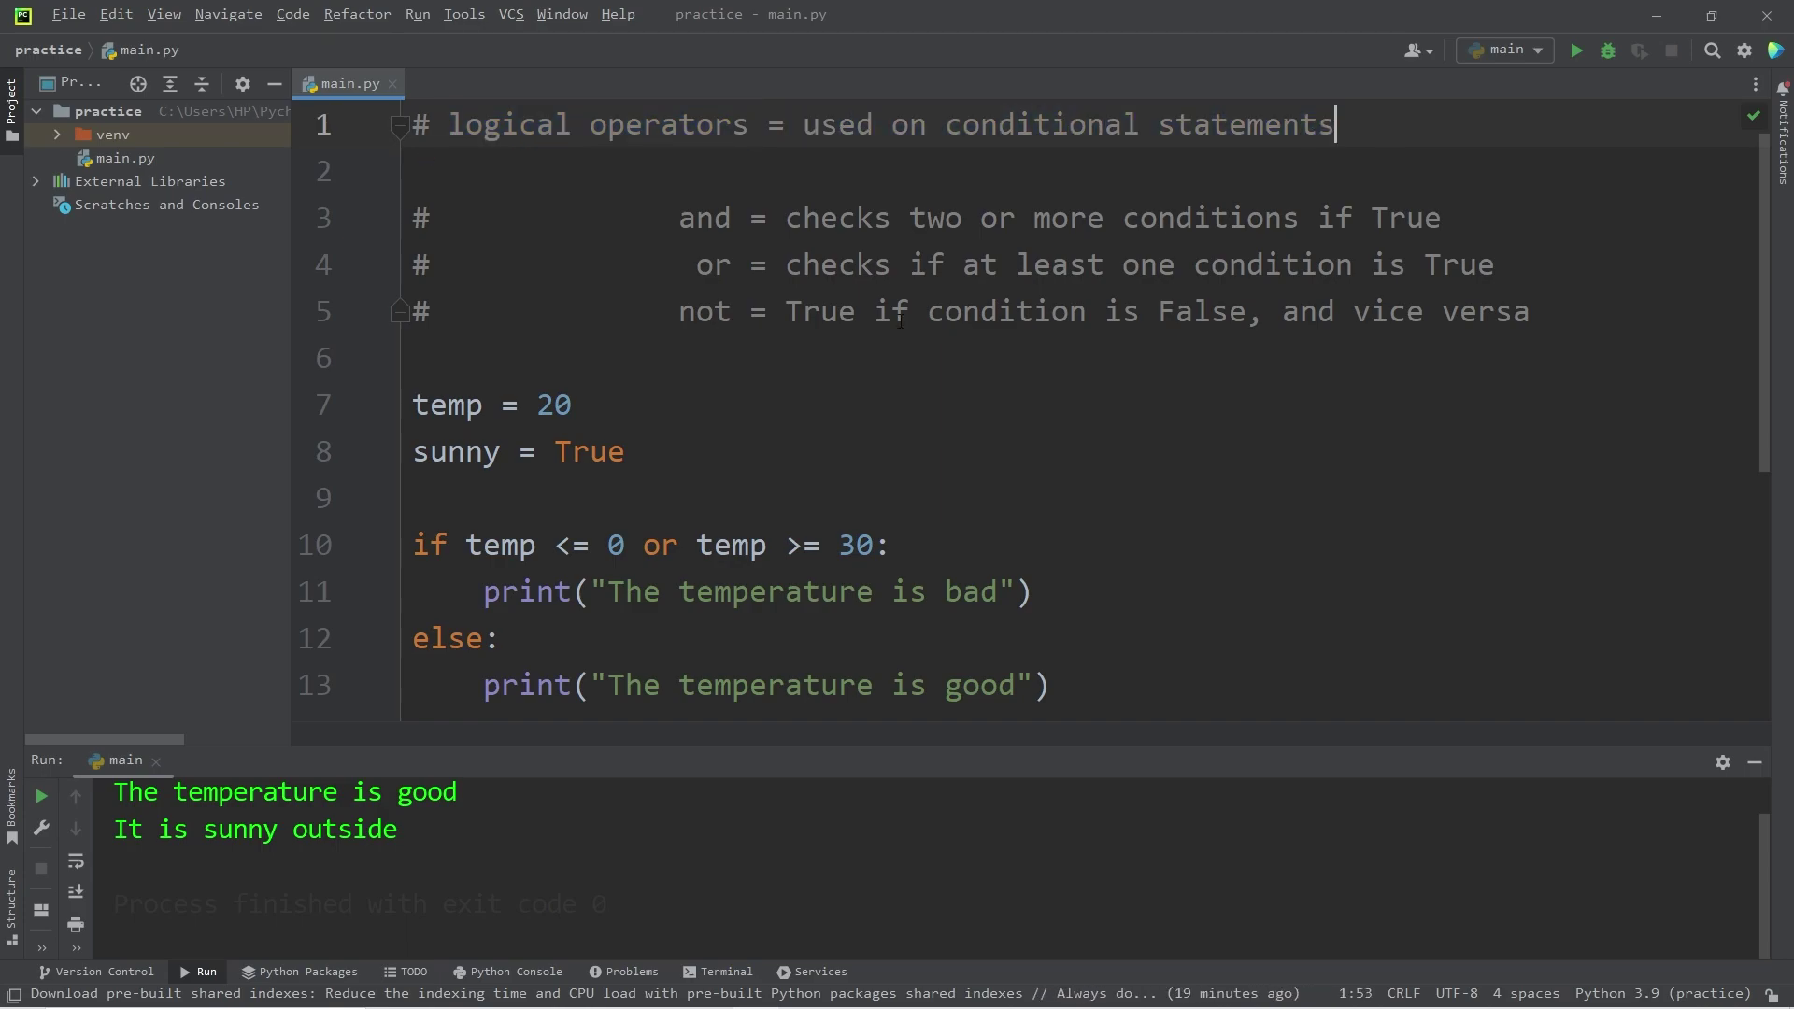
double_click(706, 219)
double_click(712, 265)
double_click(705, 311)
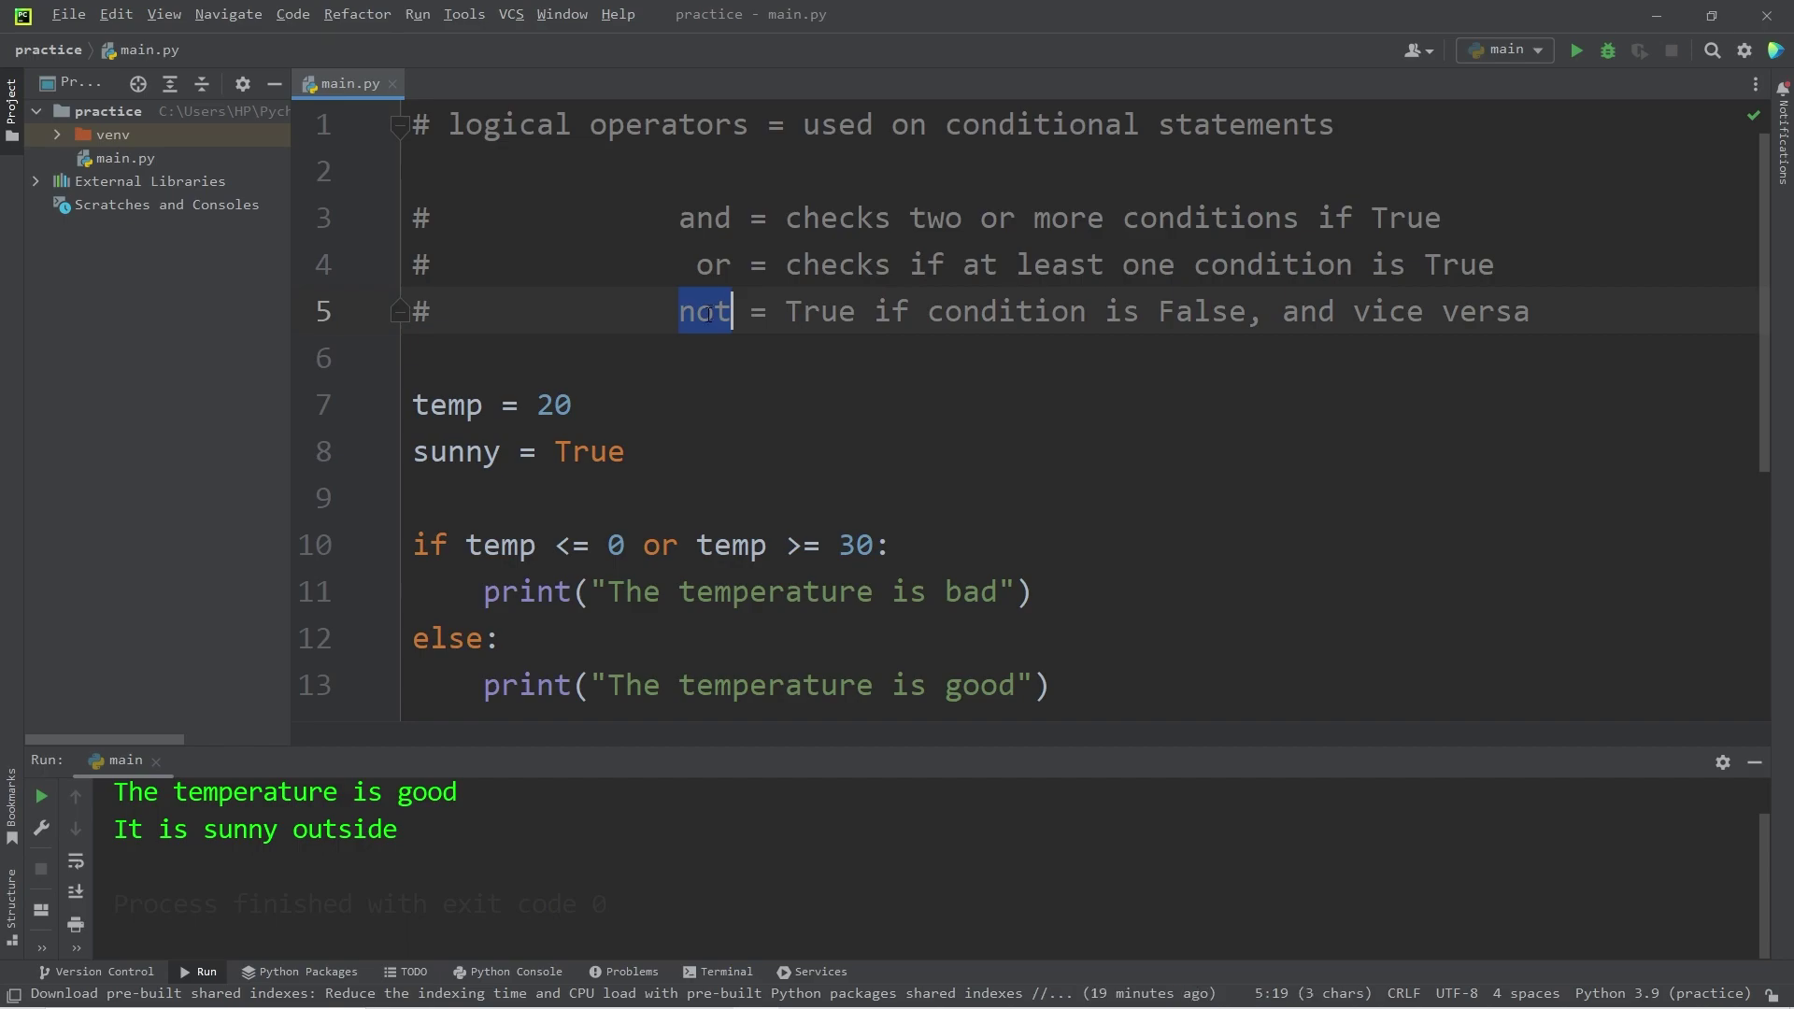
click(468, 368)
key(Up)
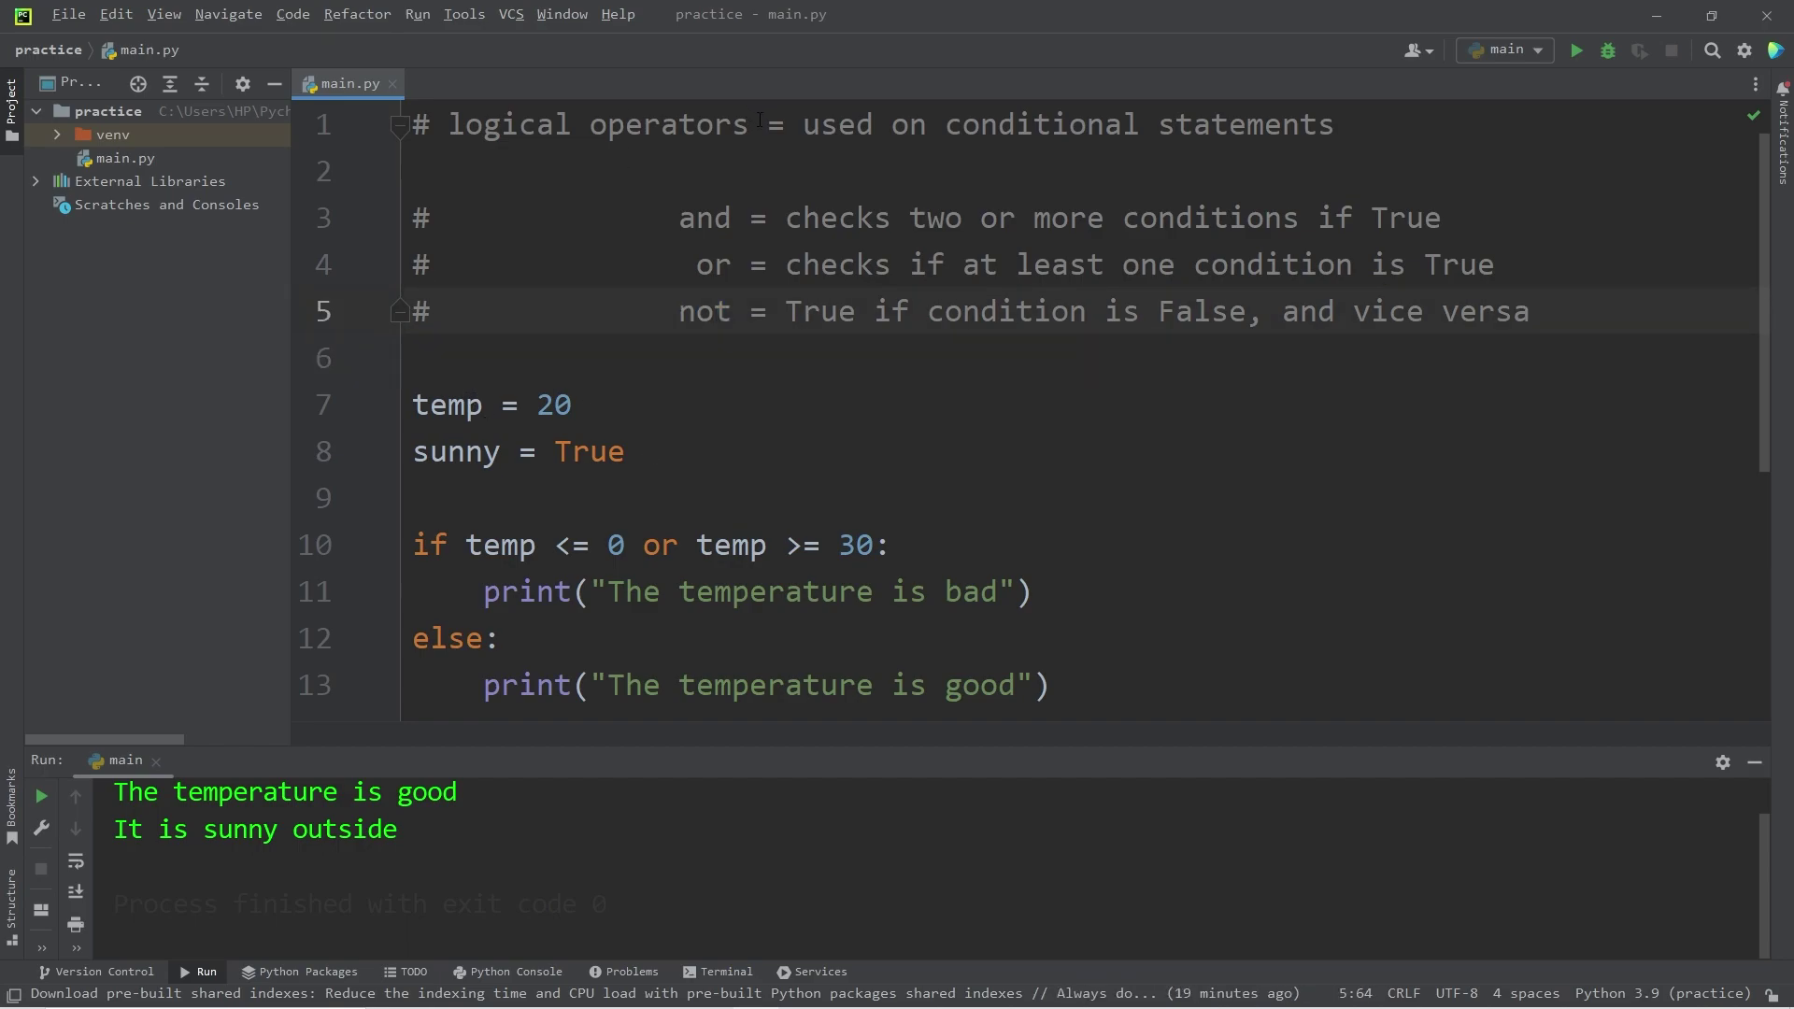
drag(767, 124, 449, 124)
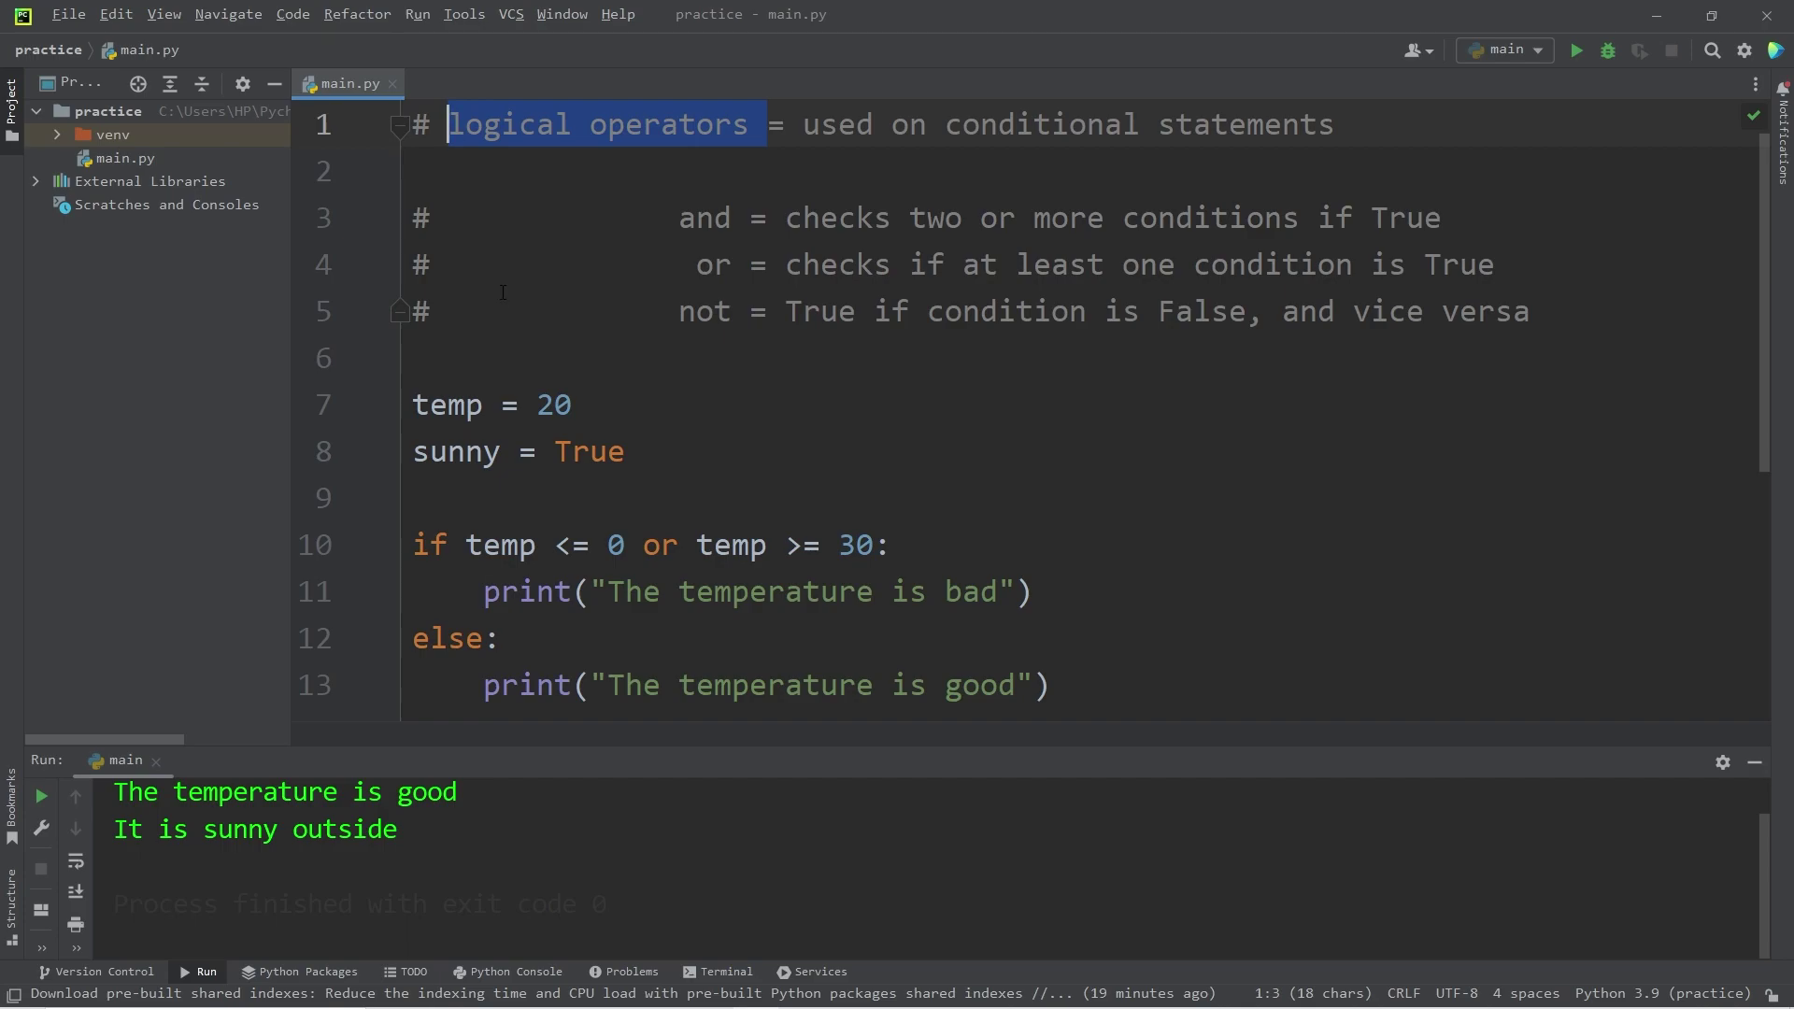